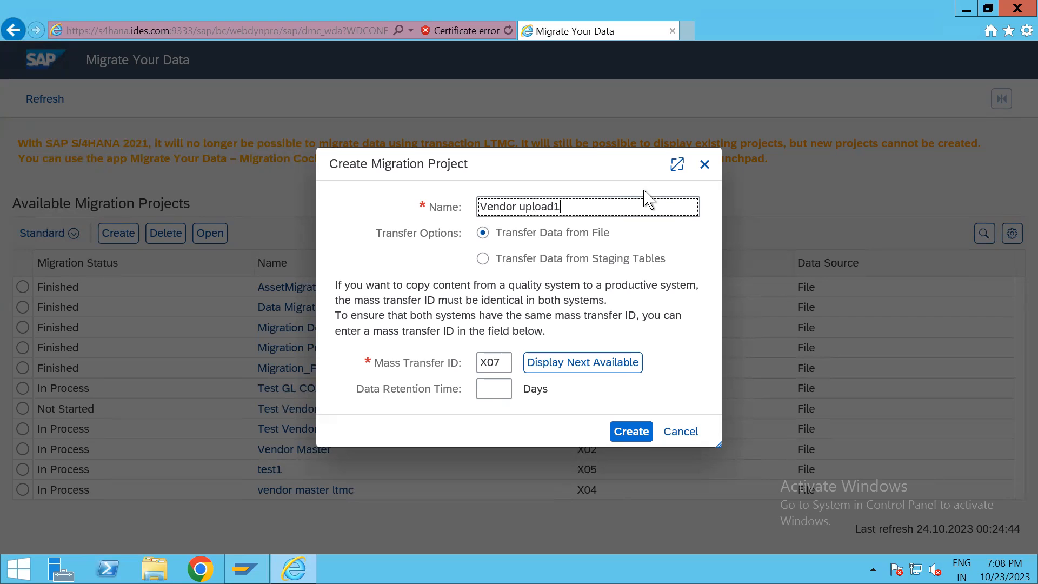
# Step: Create the file-based migration project Vendor upload1 with mass transfer ID X07 and filter its migration objects by "supplier"
pyautogui.click(625, 438)
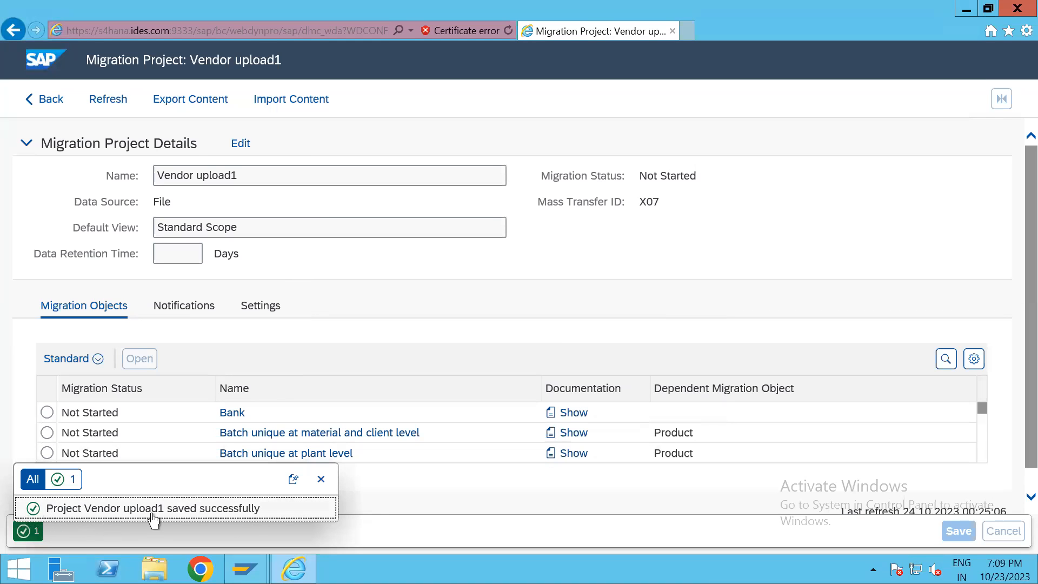
pyautogui.click(322, 479)
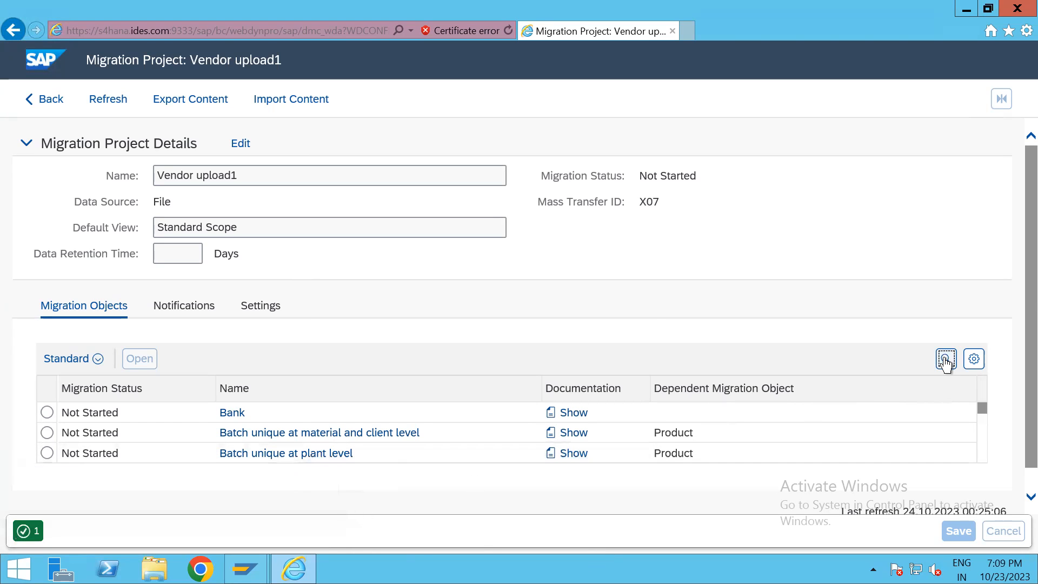
pyautogui.click(946, 358)
pyautogui.click(790, 394)
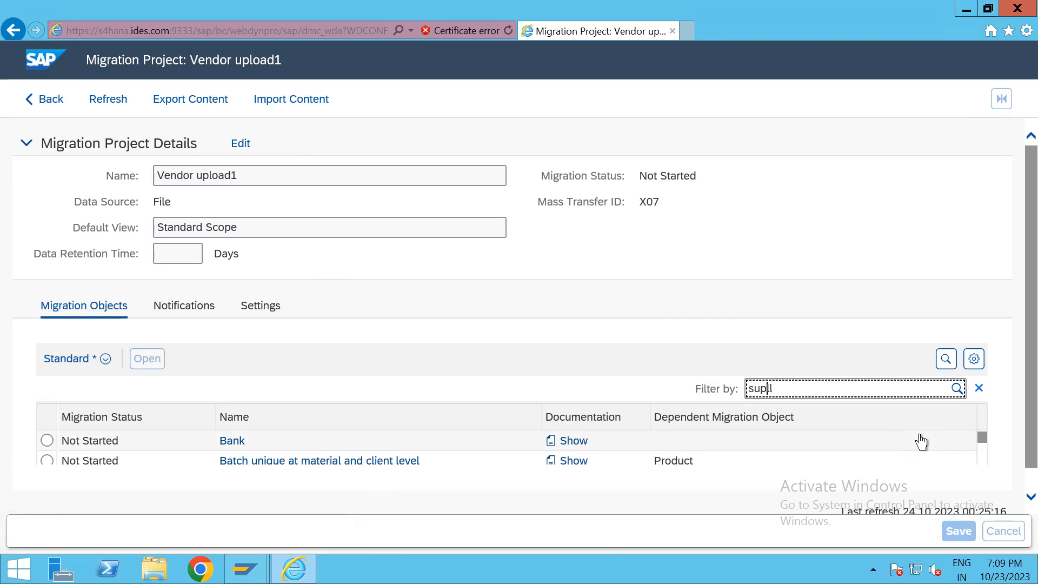
pyautogui.write('supplier')
pyautogui.press('Return')
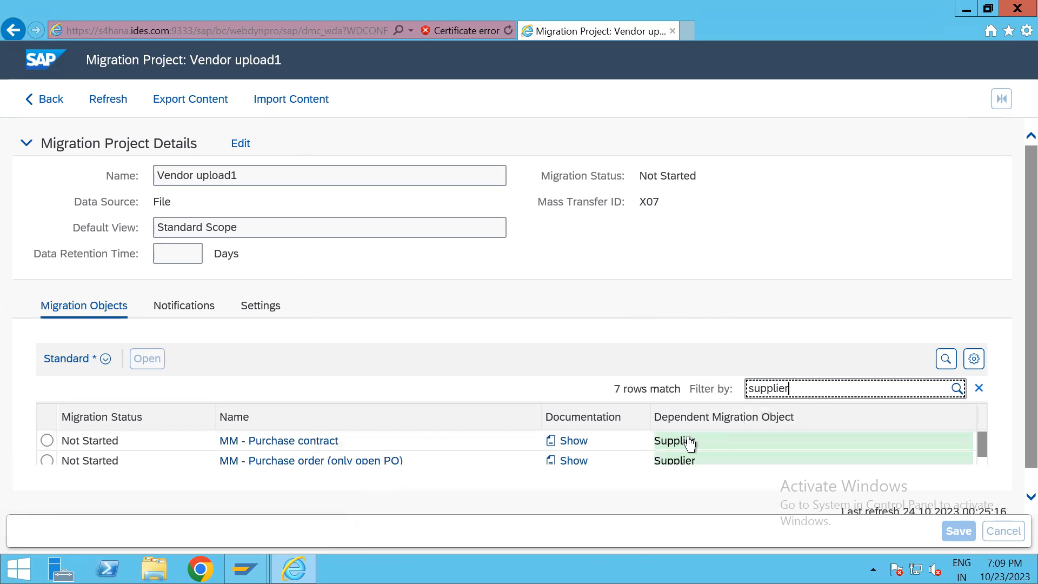
# Step: Open the Supplier migration object and accept copying it to the migration project
pyautogui.click(668, 446)
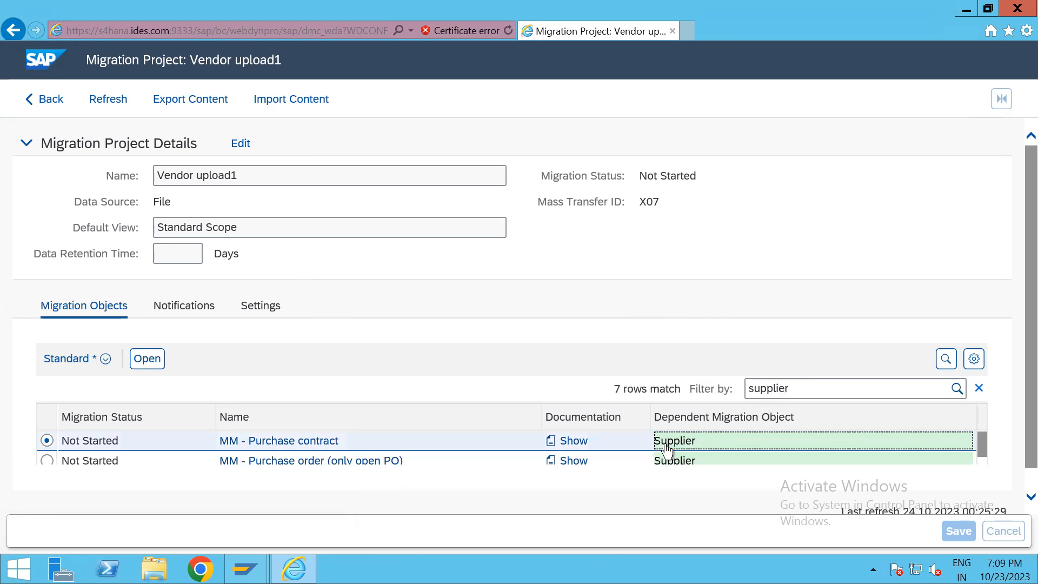
pyautogui.scroll(-2, 667, 451)
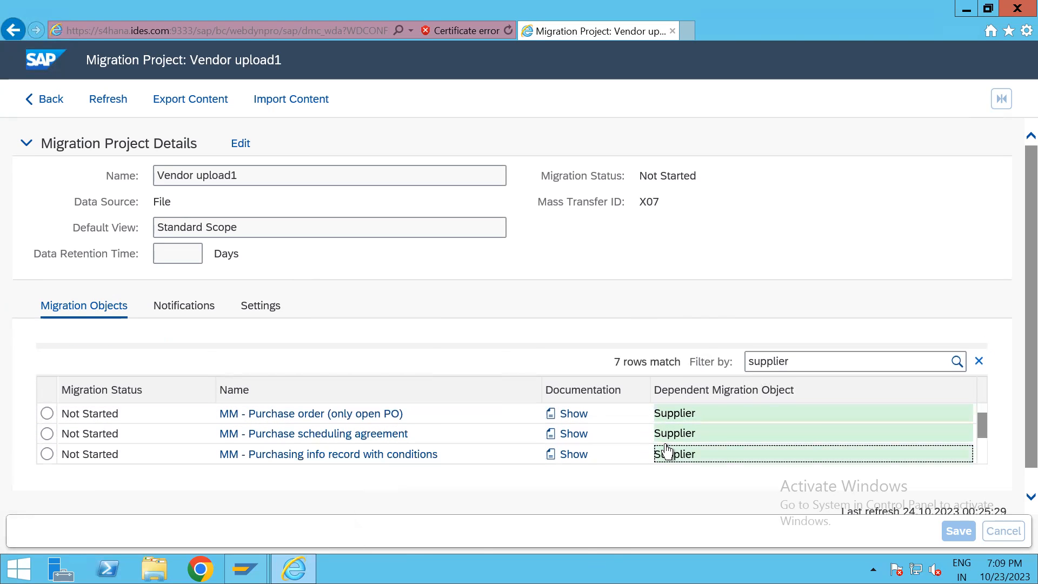
pyautogui.scroll(-1, 669, 451)
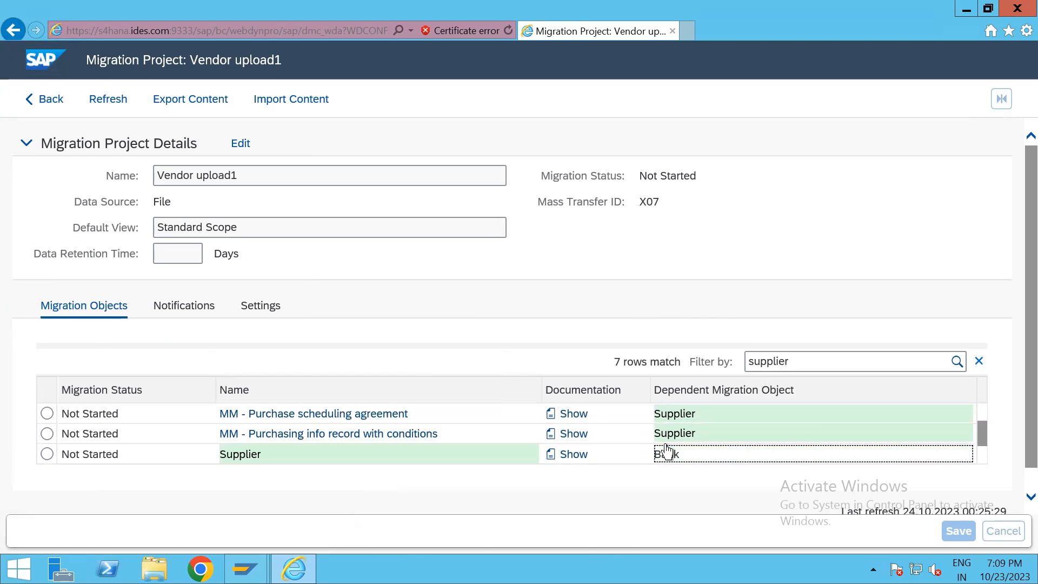
pyautogui.click(251, 457)
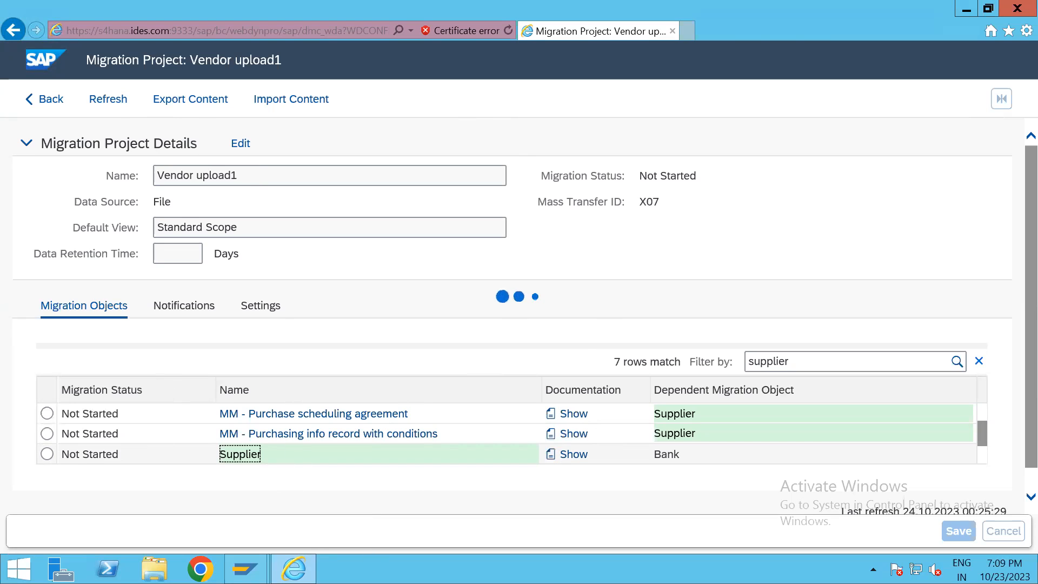
pyautogui.moveTo(246, 569)
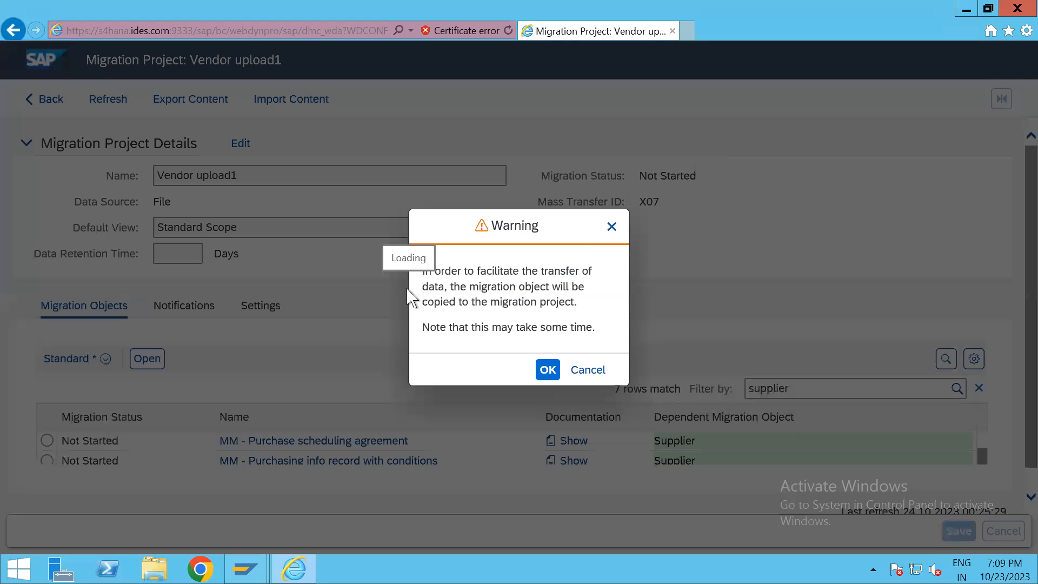
pyautogui.click(544, 369)
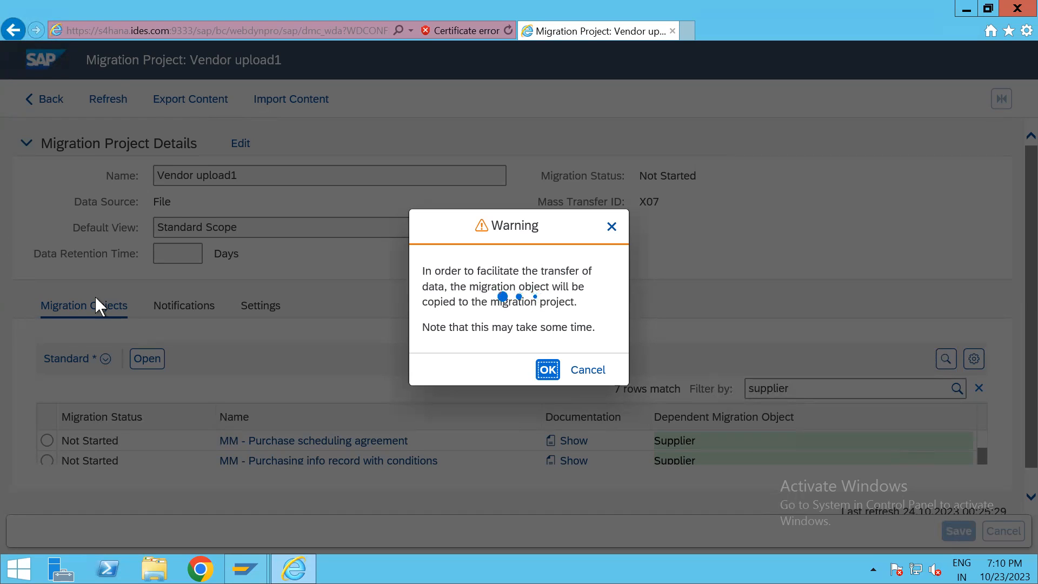
# Step: Switch to the SAP Easy Access session, start transaction bp and open the Manish Enterprises business partner
pyautogui.click(246, 569)
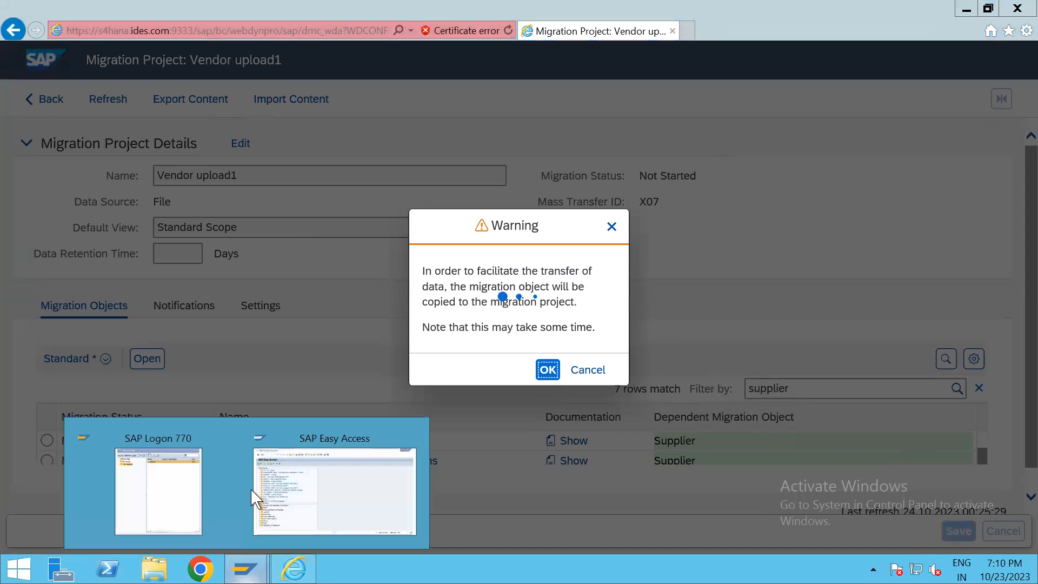
pyautogui.click(294, 498)
pyautogui.press('BackSpace')
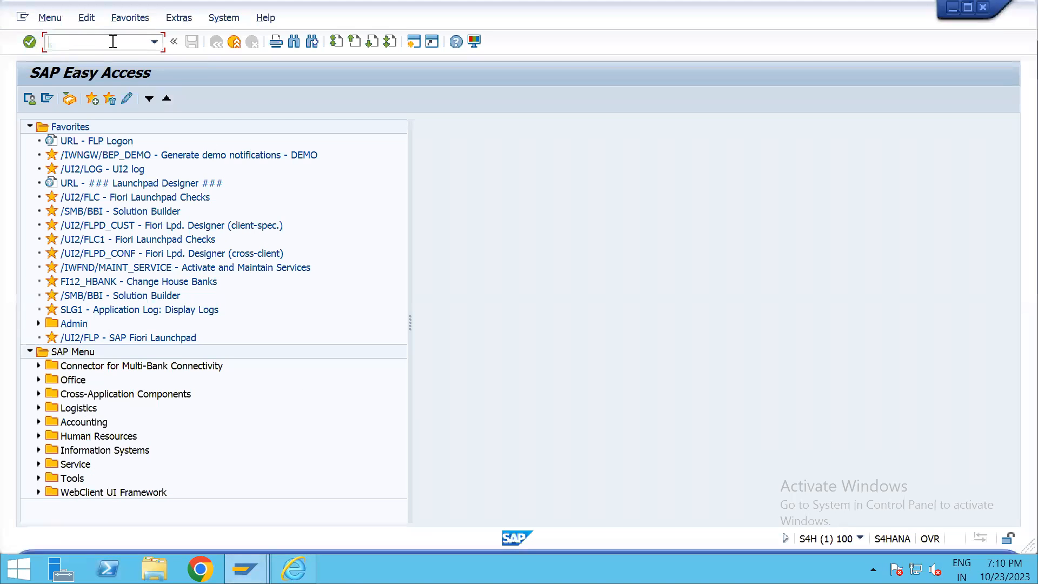
pyautogui.write('bp')
pyautogui.press('Return')
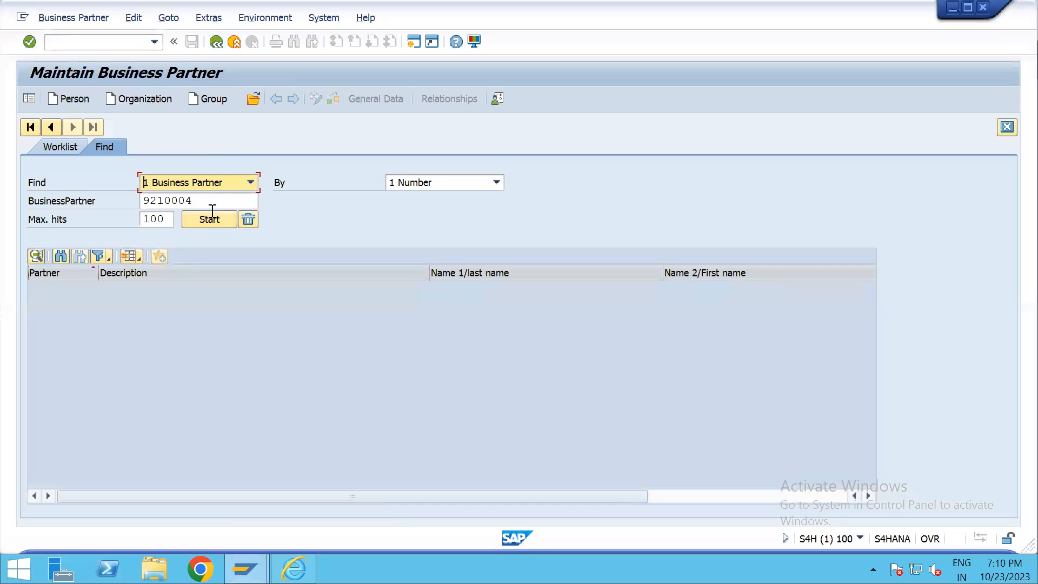
pyautogui.click(208, 219)
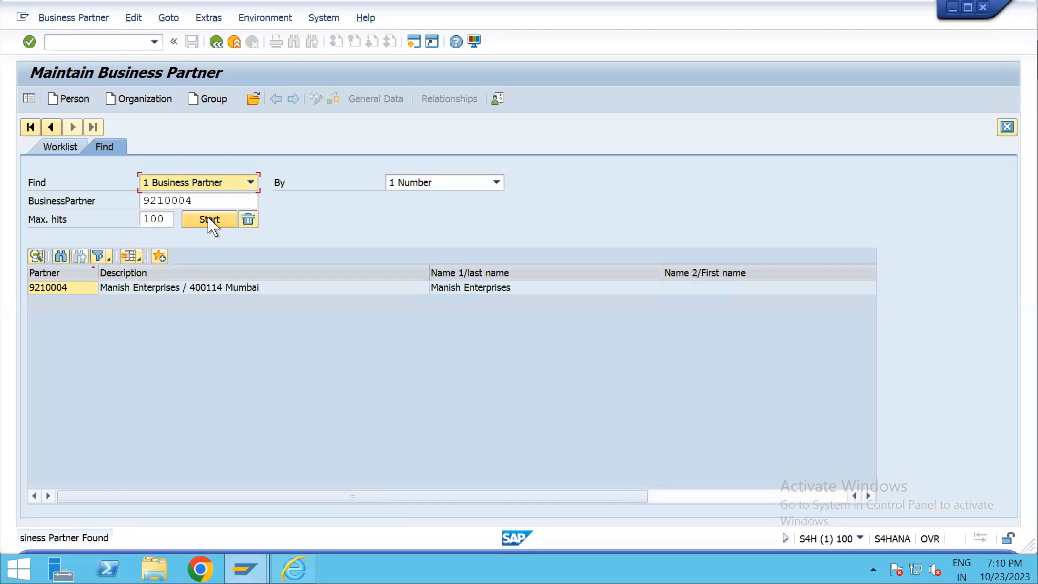
pyautogui.click(67, 287)
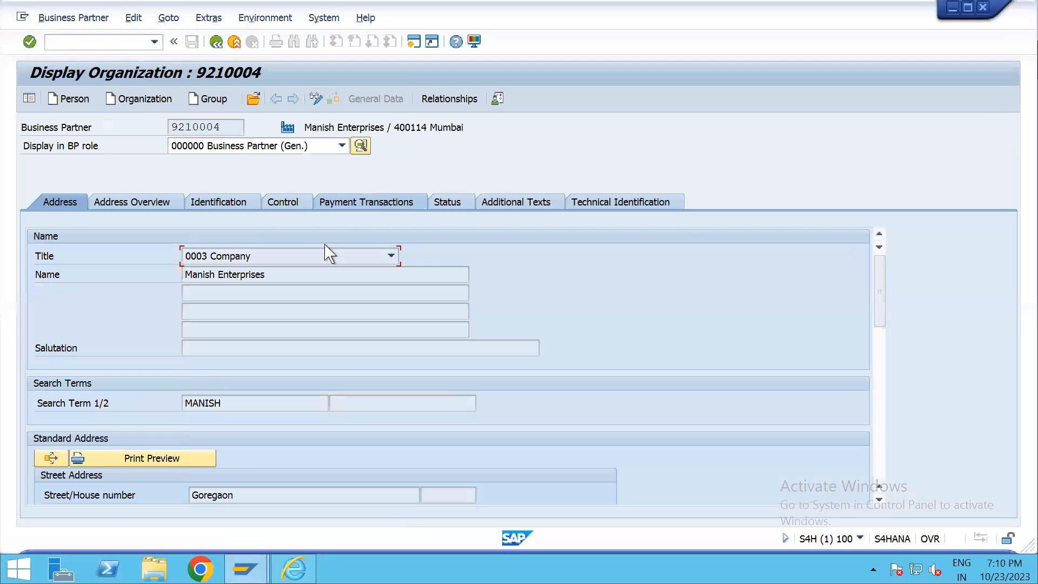
# Step: Try to open another business partner by its number
pyautogui.click(253, 98)
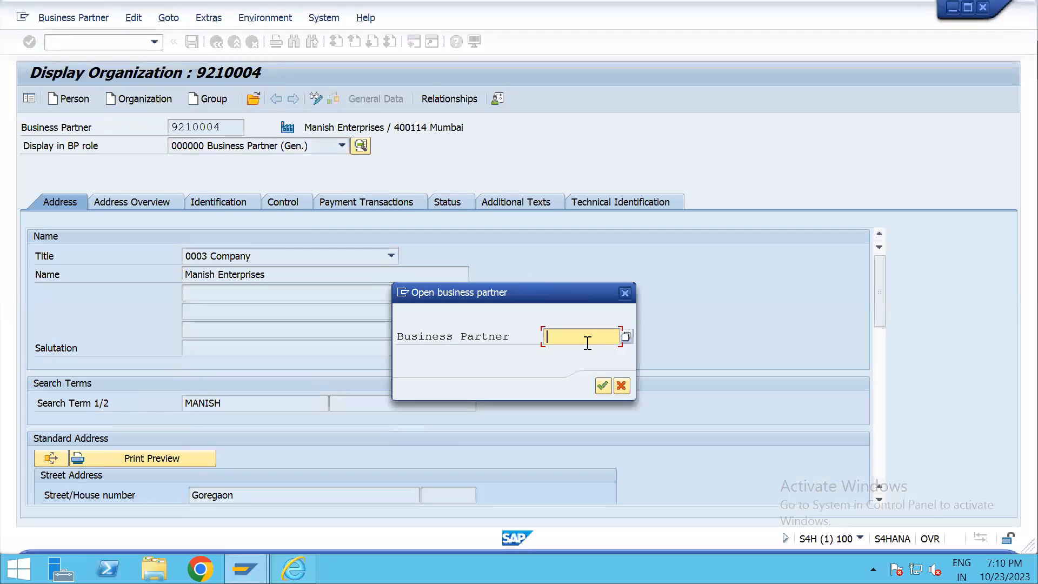
pyautogui.click(594, 352)
pyautogui.press('Return')
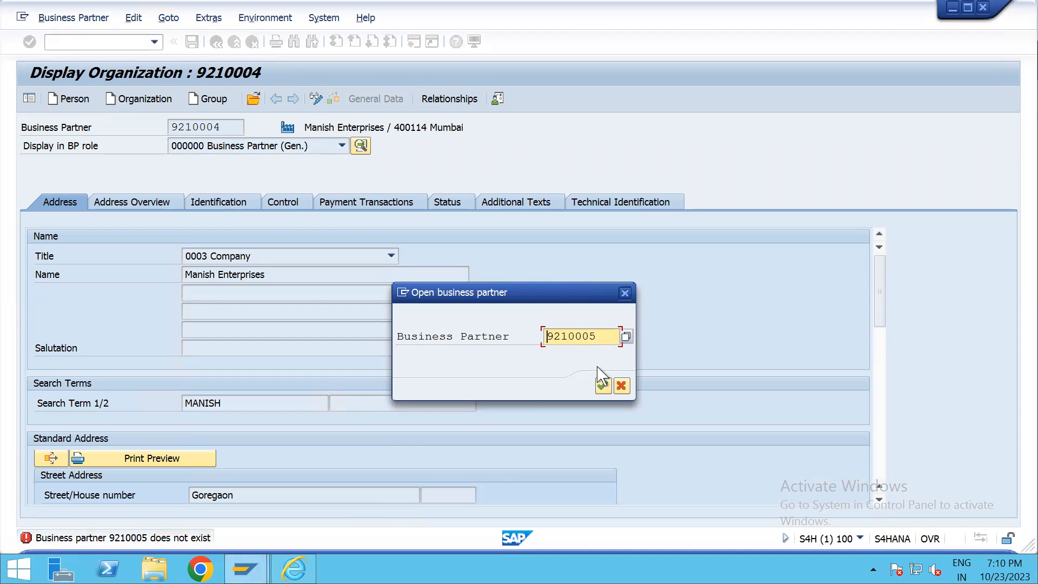
pyautogui.click(625, 293)
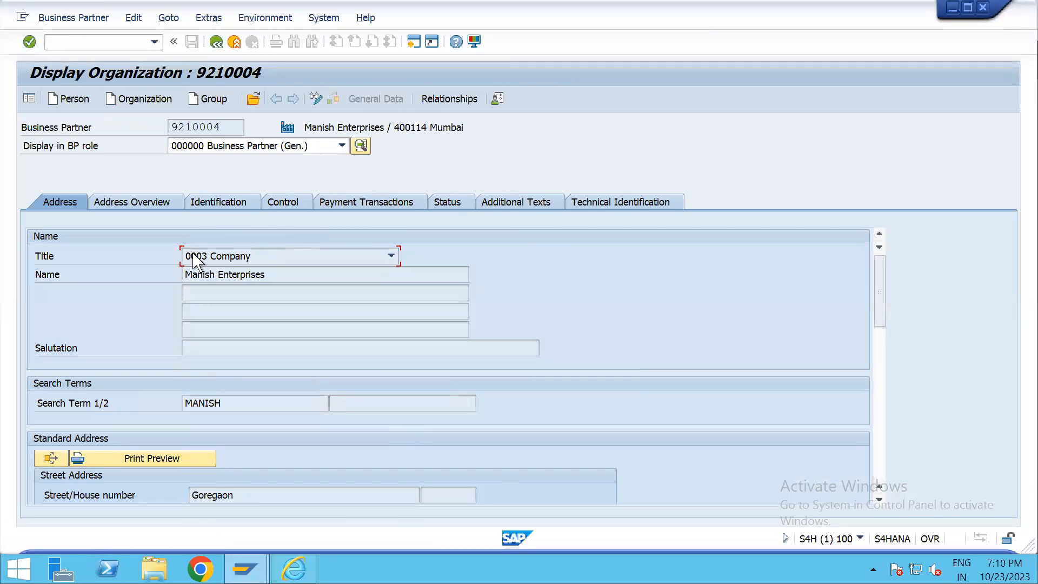
# Step: Review the business partner's name, search terms and standard address data
pyautogui.scroll(-3, 410, 309)
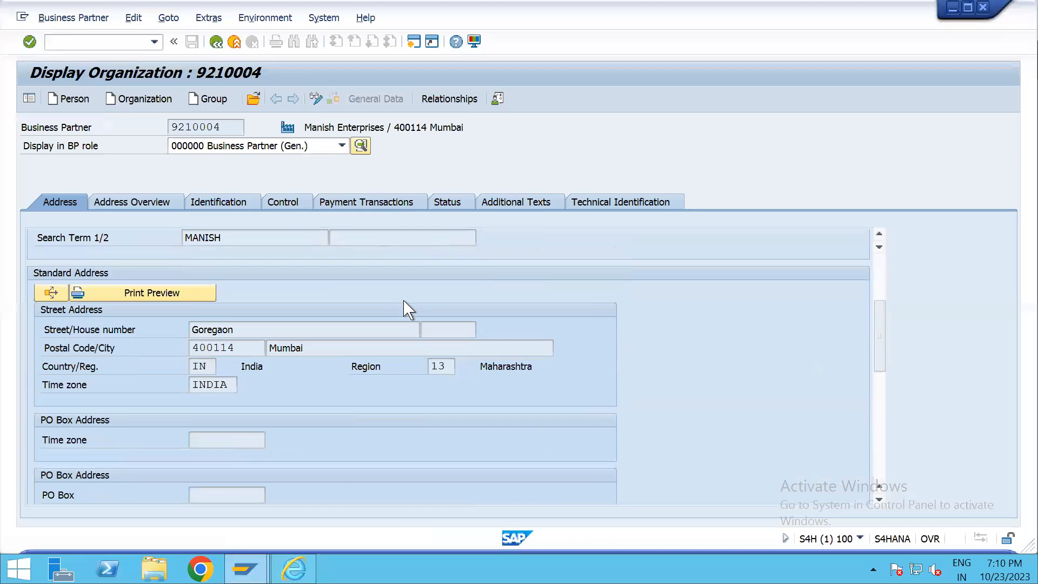
pyautogui.scroll(-2, 410, 308)
pyautogui.scroll(5, 405, 303)
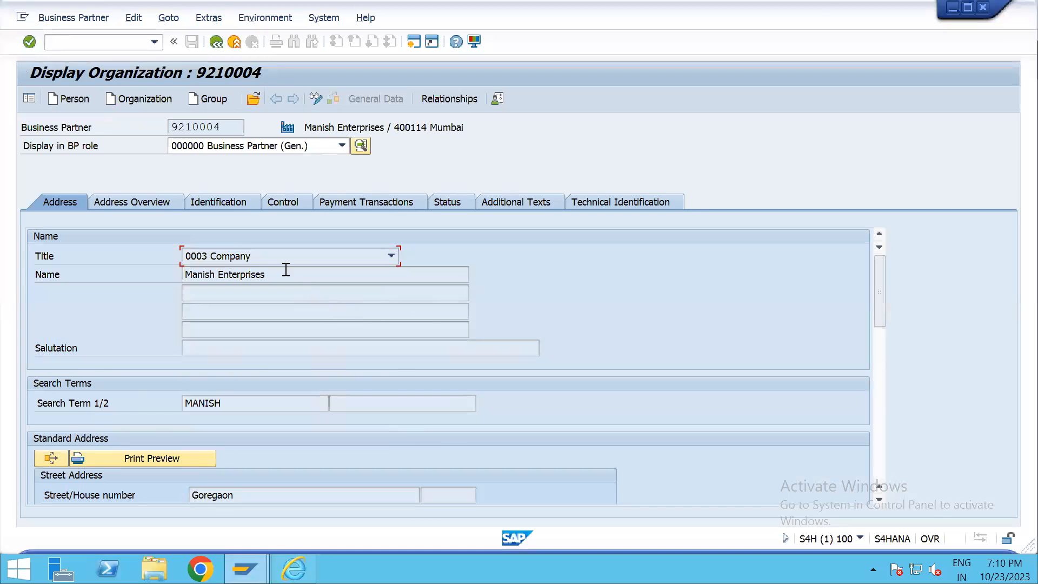
pyautogui.scroll(-1, 328, 284)
pyautogui.scroll(-1, 338, 349)
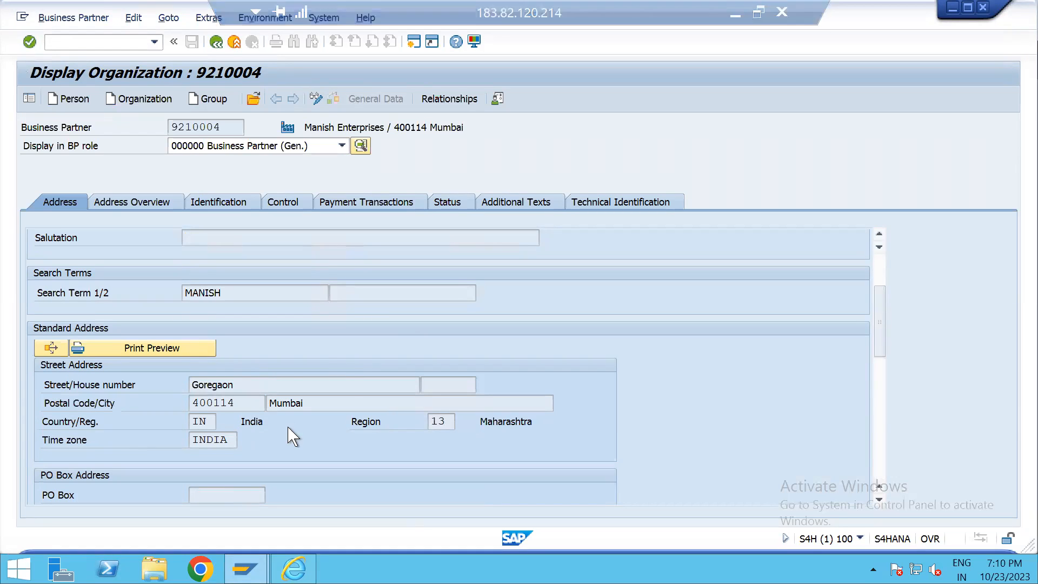
pyautogui.scroll(1, 332, 346)
# Step: Display the business partner in the role ZVEND Mahindra Vendors and open its company code data
pyautogui.click(341, 146)
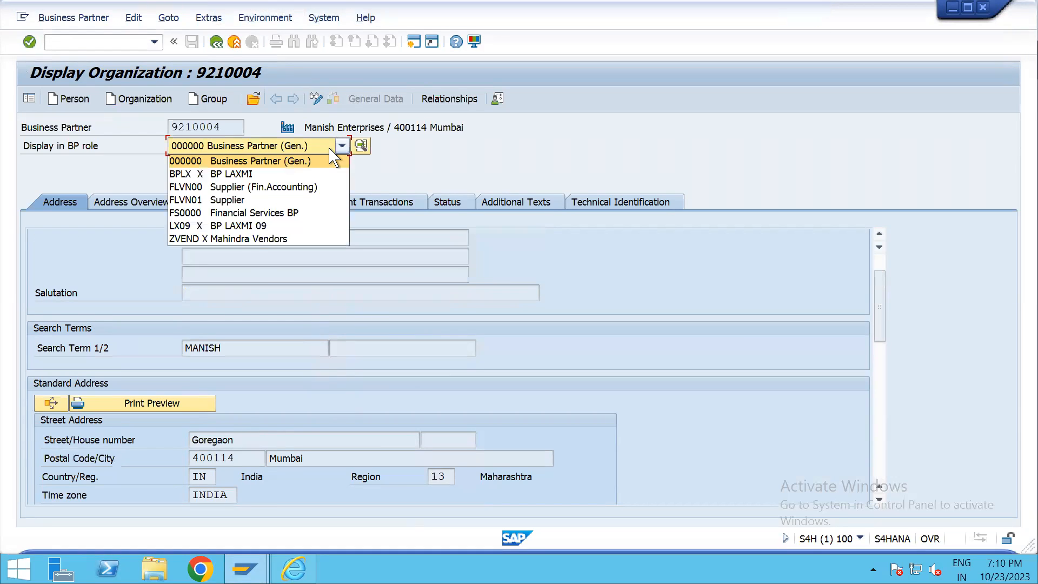
pyautogui.click(255, 240)
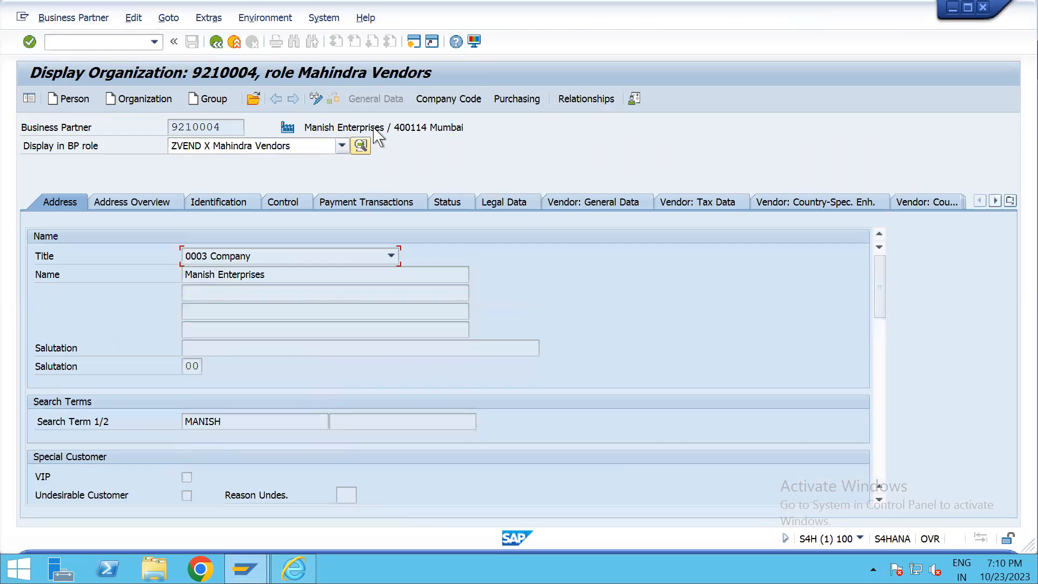
pyautogui.click(449, 99)
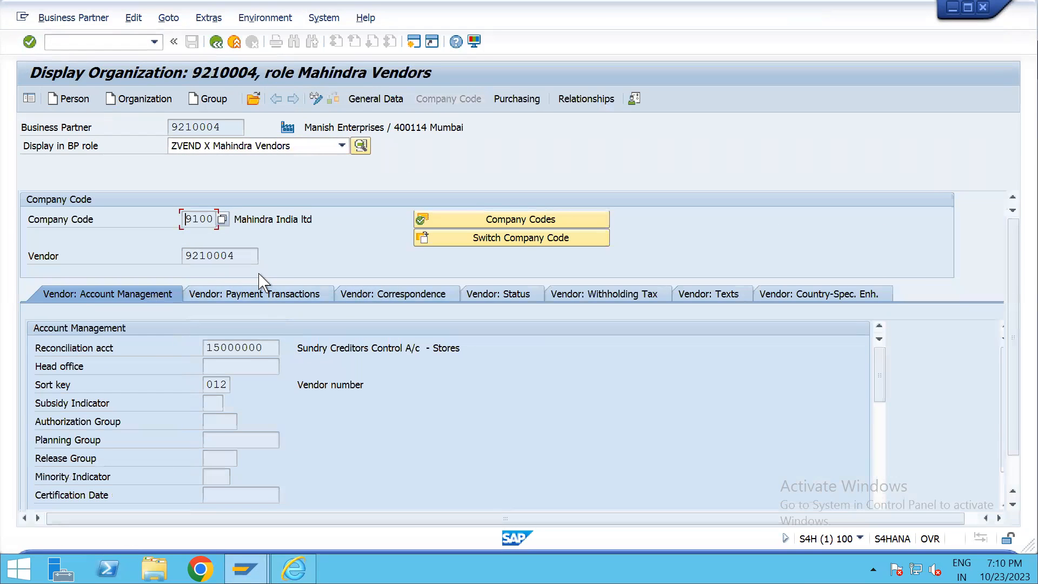
# Step: Examine the vendor's reconciliation account, sort key, payment terms and withholding tax country in the company code data
pyautogui.click(248, 348)
pyautogui.click(226, 385)
pyautogui.scroll(-1, 426, 395)
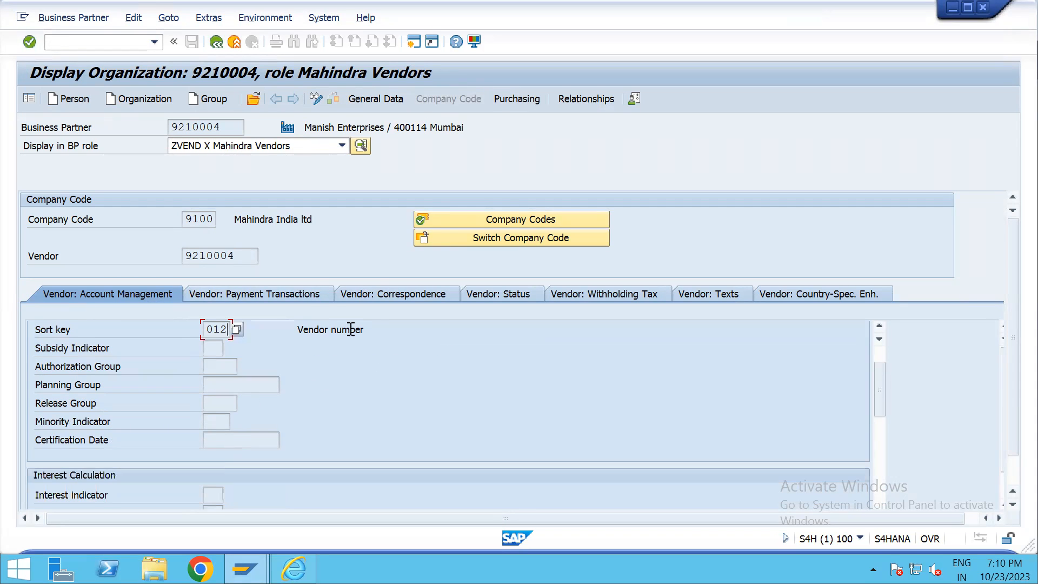
pyautogui.click(307, 295)
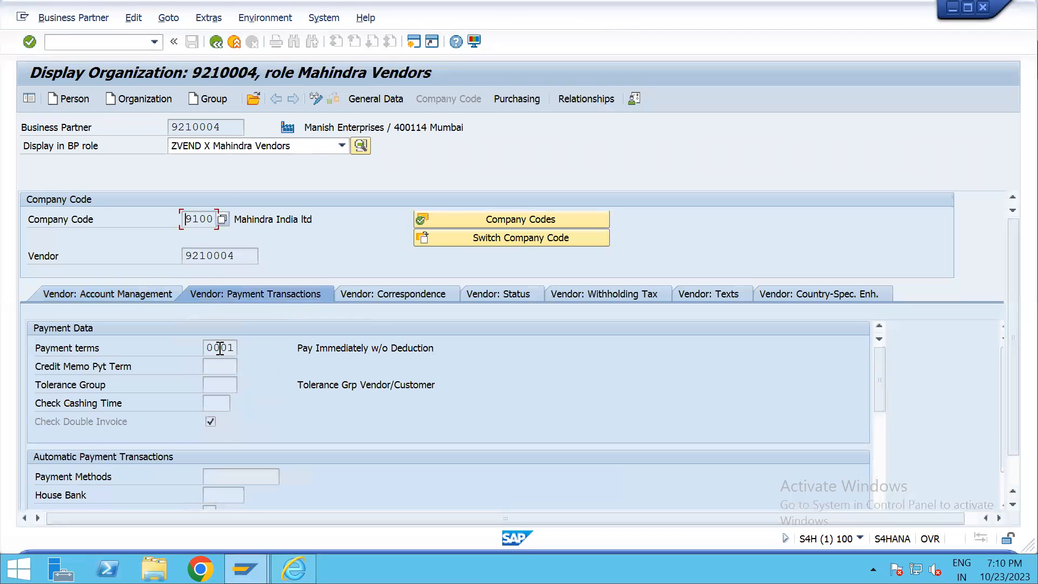
pyautogui.click(221, 347)
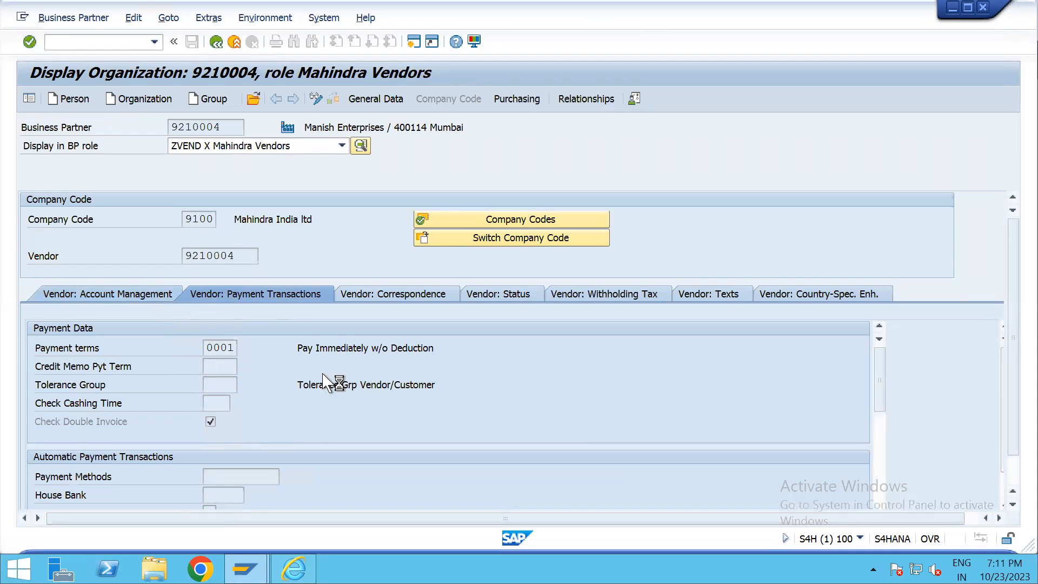
pyautogui.click(178, 293)
pyautogui.scroll(-3, 400, 424)
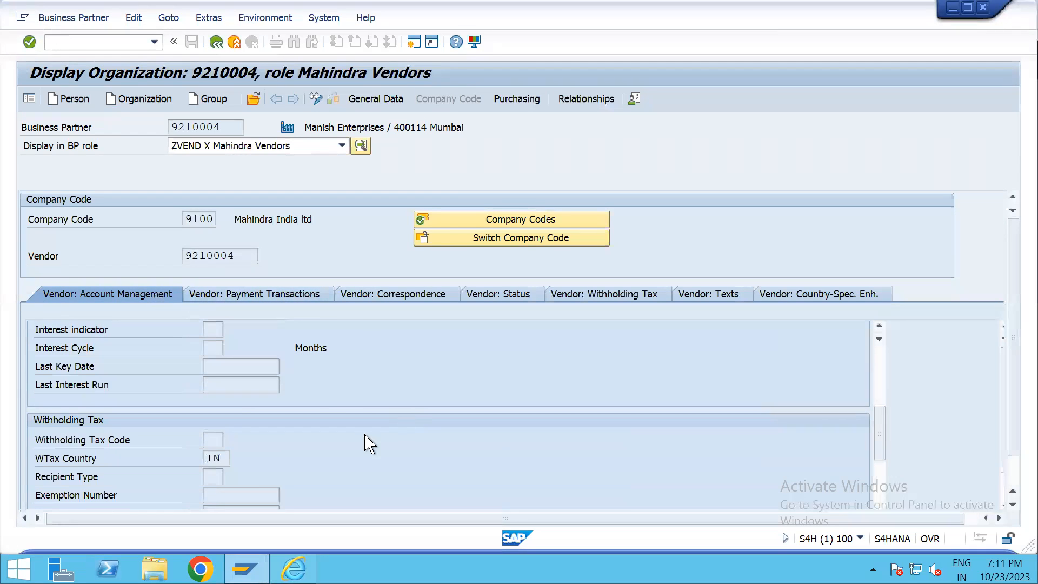
pyautogui.click(222, 458)
# Step: Switch to the migration project in the browser to check the Supplier object's copy progress, and return to the business partner
pyautogui.hotkey('alt', 'Tab')
pyautogui.click(449, 281)
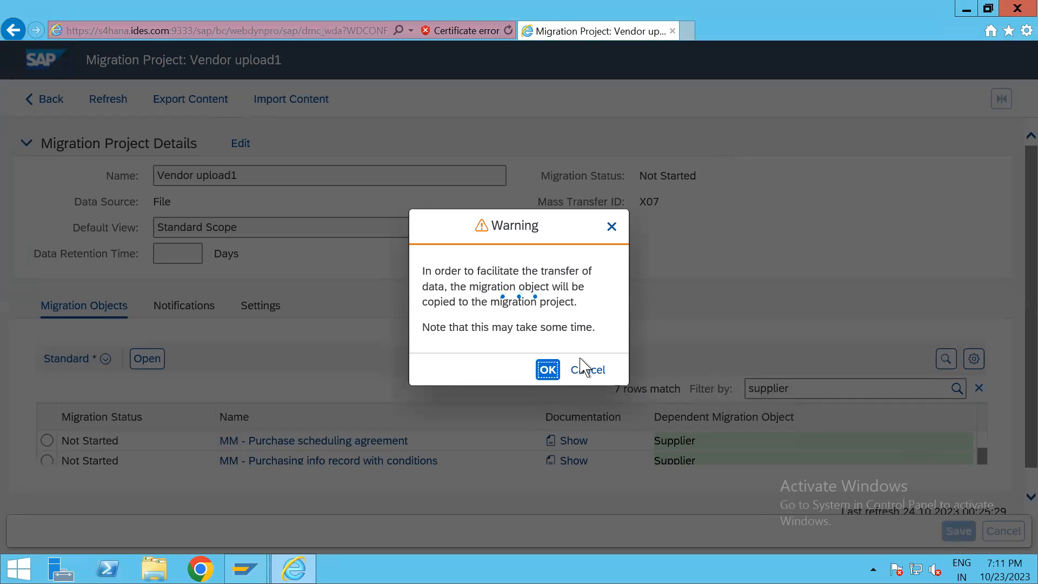
pyautogui.hotkey('alt', 'Tab')
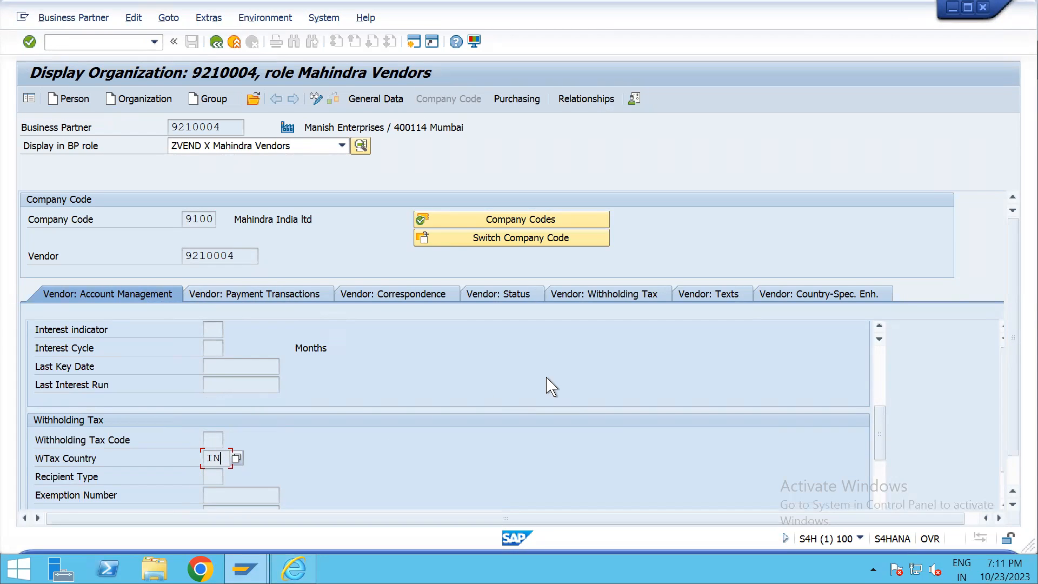
# Step: Display the technical information of the WTax Country field and highlight its field name
pyautogui.press('F1')
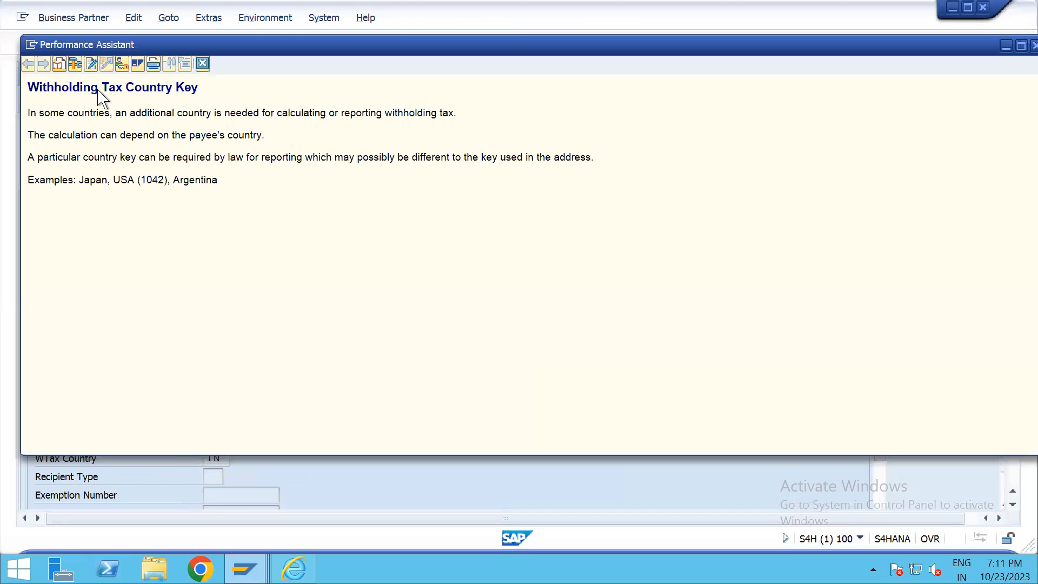
pyautogui.click(75, 64)
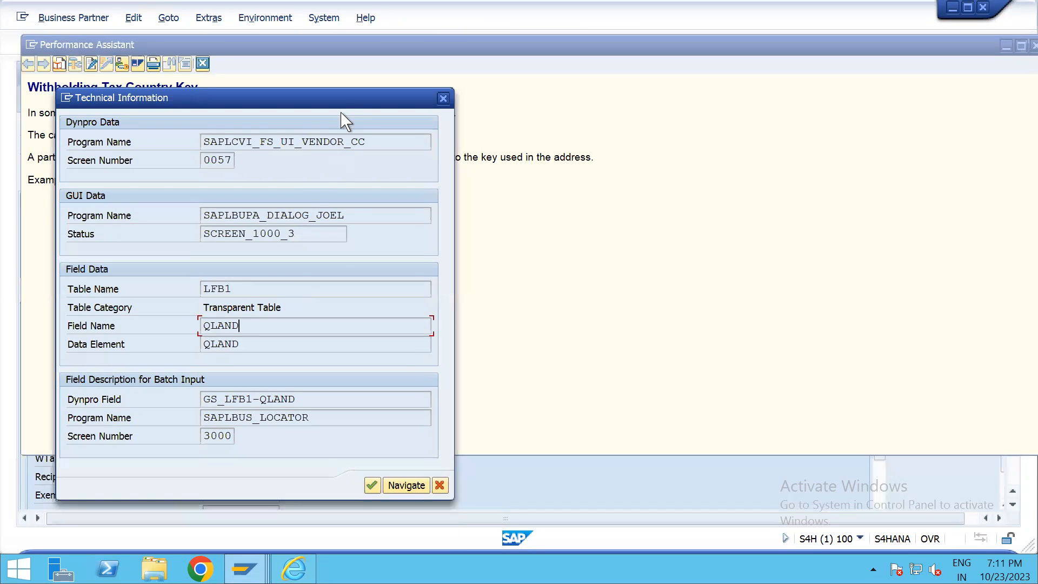
pyautogui.moveTo(348, 108); pyautogui.dragTo(585, 153)
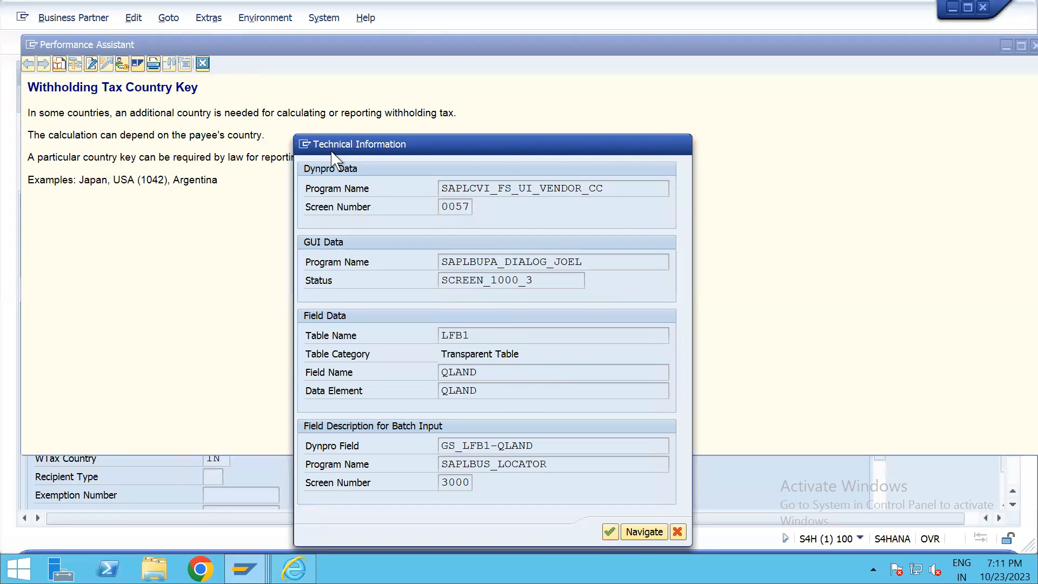
pyautogui.click(680, 145)
pyautogui.click(75, 65)
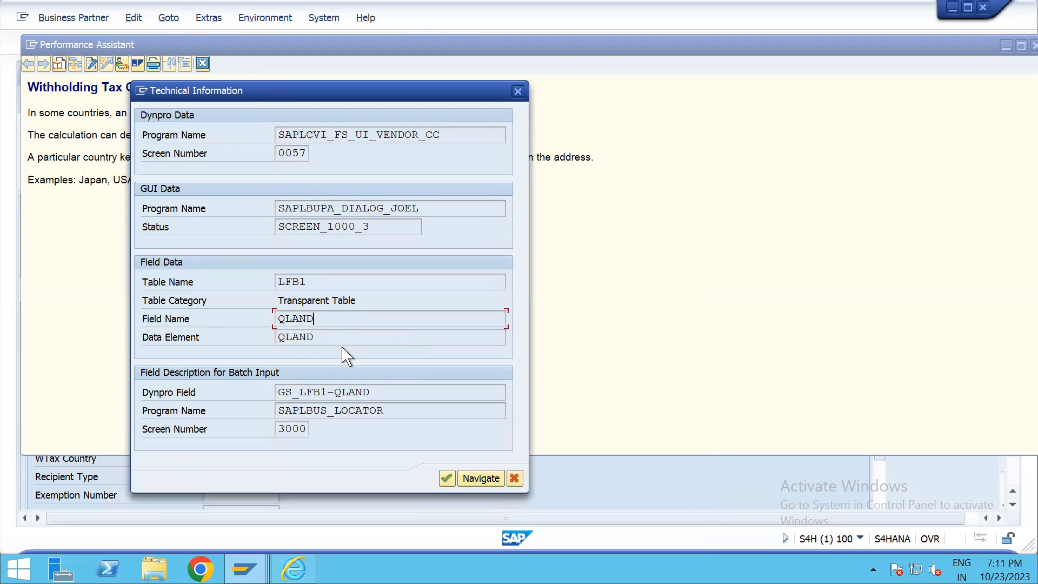
pyautogui.moveTo(338, 322); pyautogui.dragTo(272, 321)
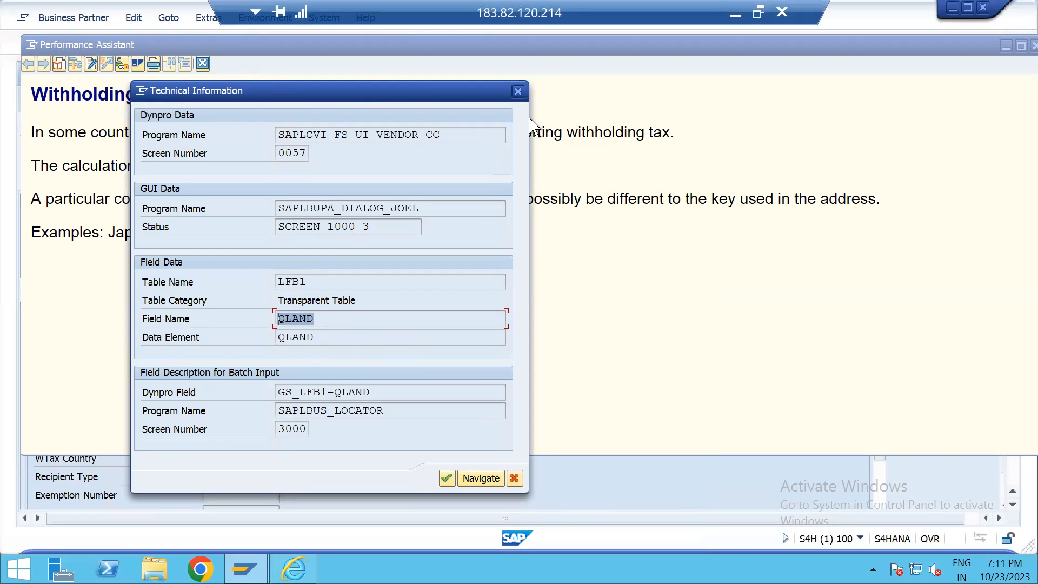
# Step: Close the technical information and the field help of the WTax Country field
pyautogui.click(518, 92)
pyautogui.moveTo(719, 51); pyautogui.dragTo(665, 56)
pyautogui.click(984, 53)
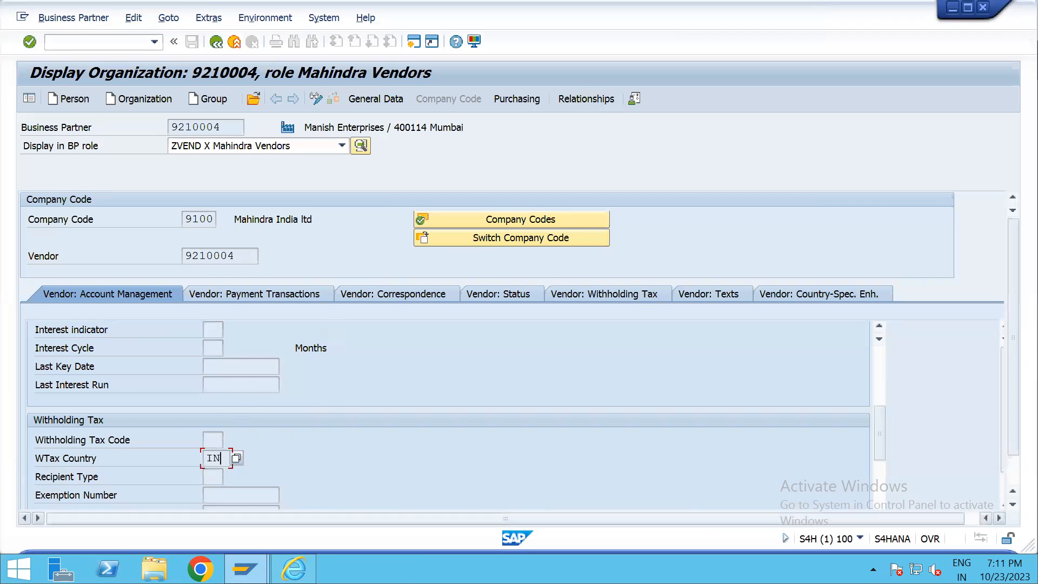
# Step: Check the Supplier copy progress in the browser, reduce the browser window, and minimise the remote session to show the LTMOM upload process slide
pyautogui.click(320, 541)
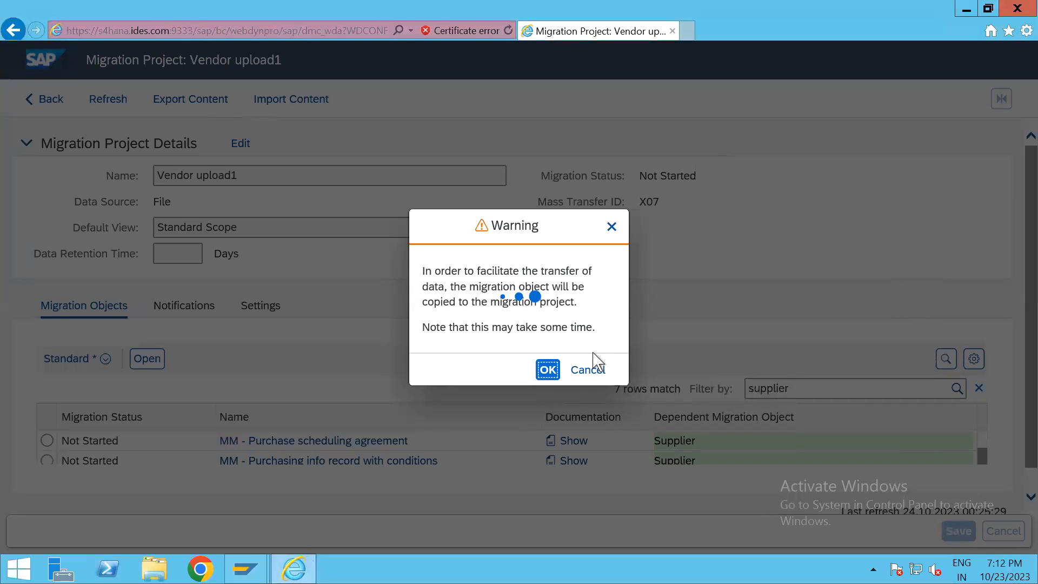
pyautogui.click(988, 8)
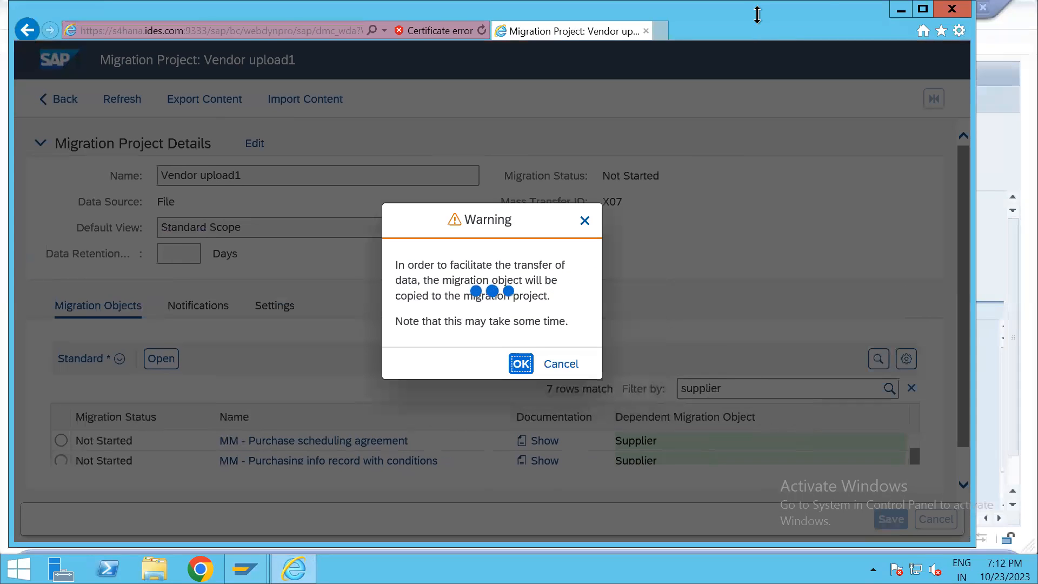
pyautogui.moveTo(757, 11)
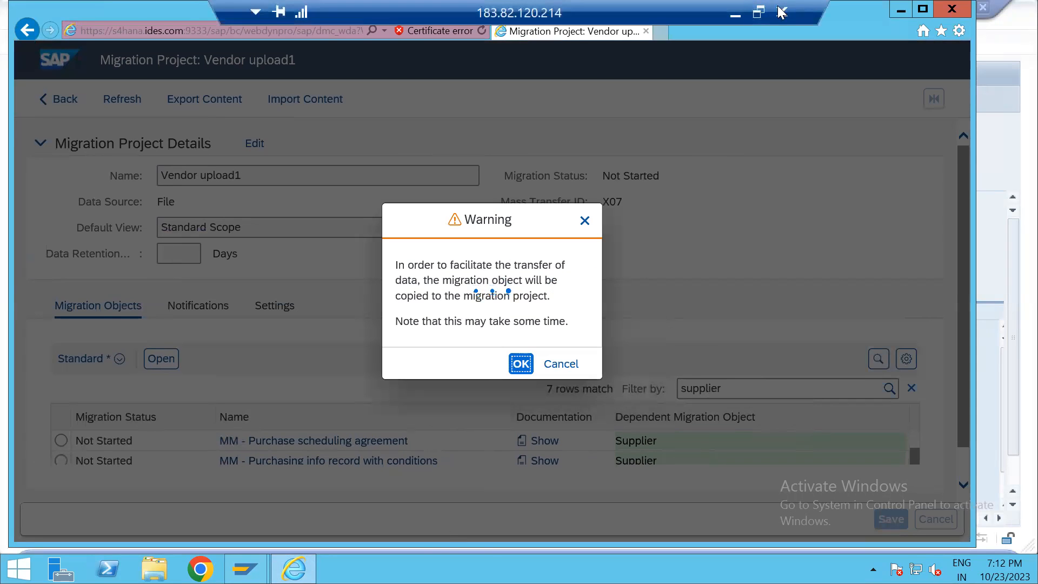
pyautogui.click(736, 14)
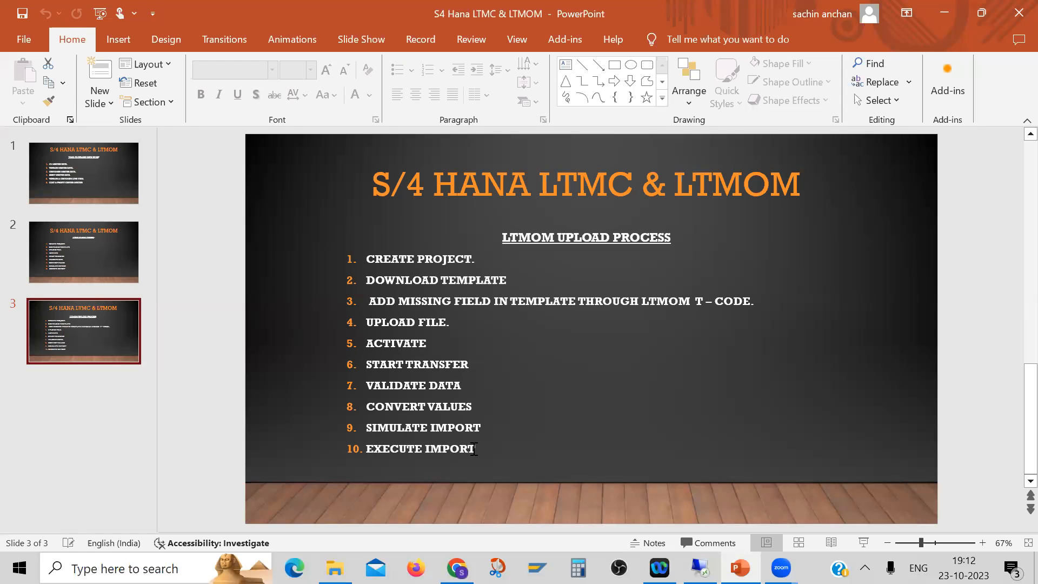
# Step: Check the opened Supplier migration object in the remote session, review the upload process slide, and return to the migration object
pyautogui.moveTo(700, 567)
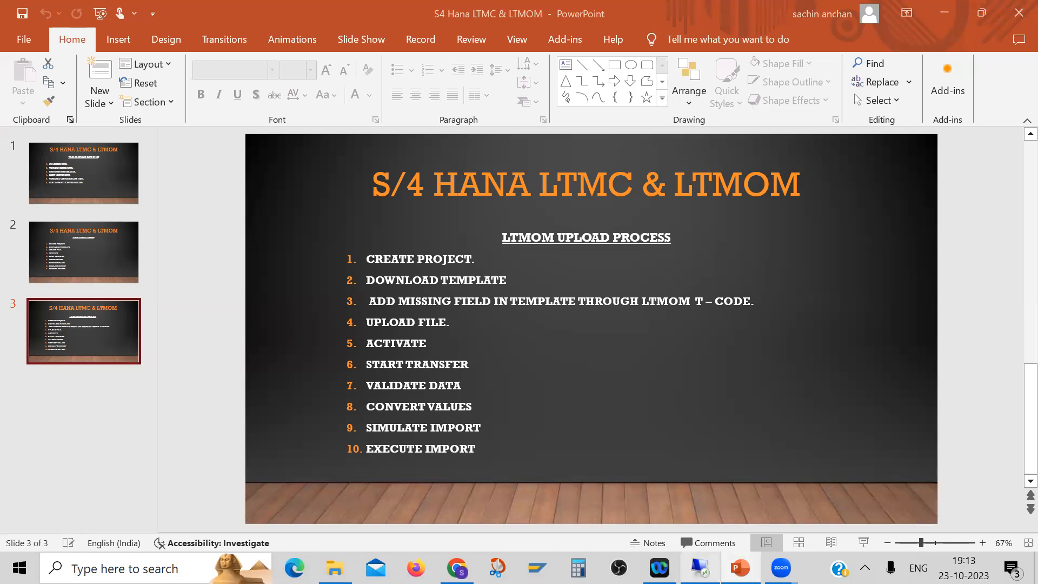
pyautogui.click(700, 568)
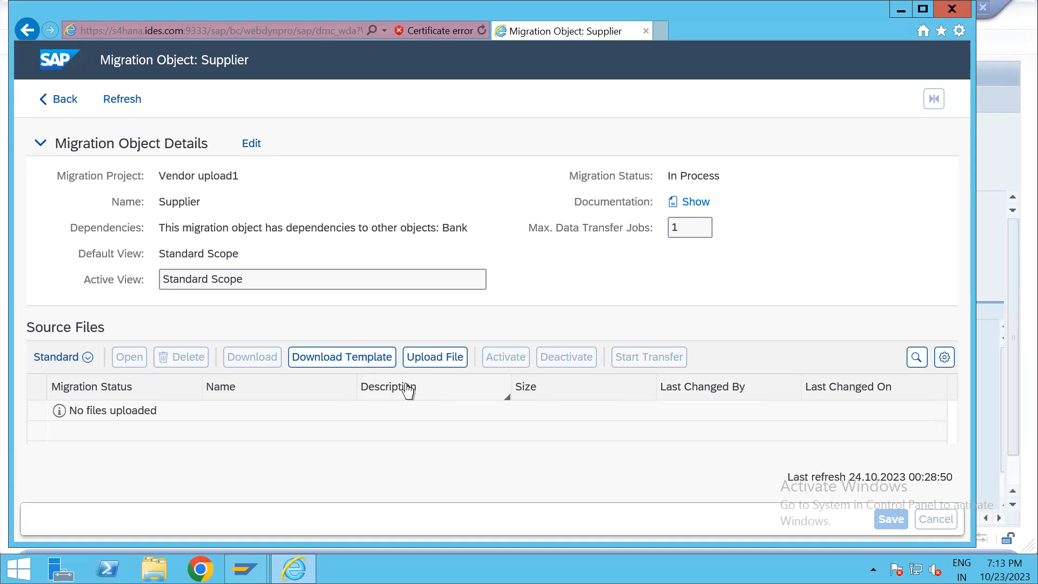
pyautogui.click(741, 11)
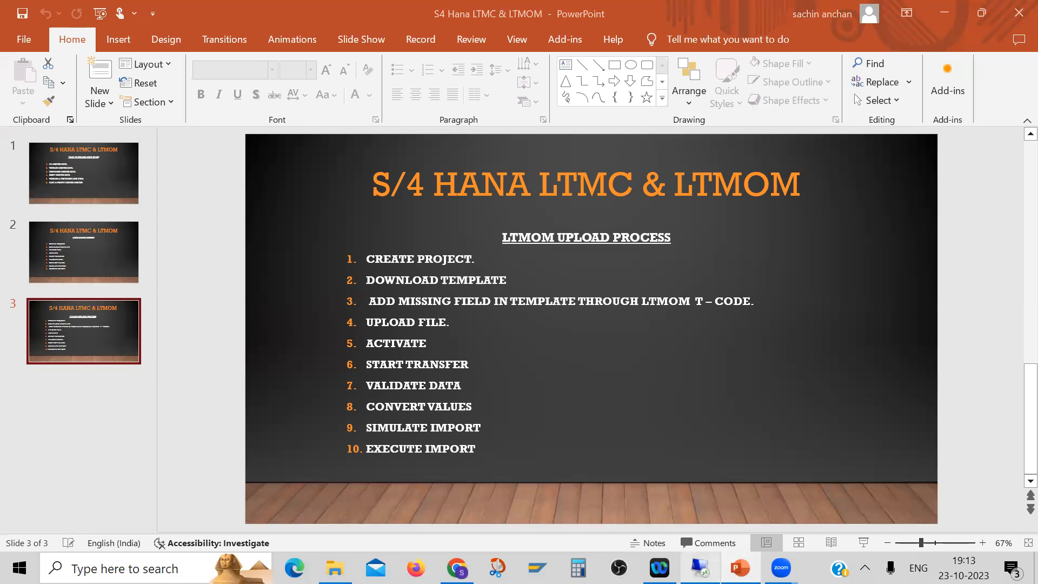
pyautogui.click(700, 568)
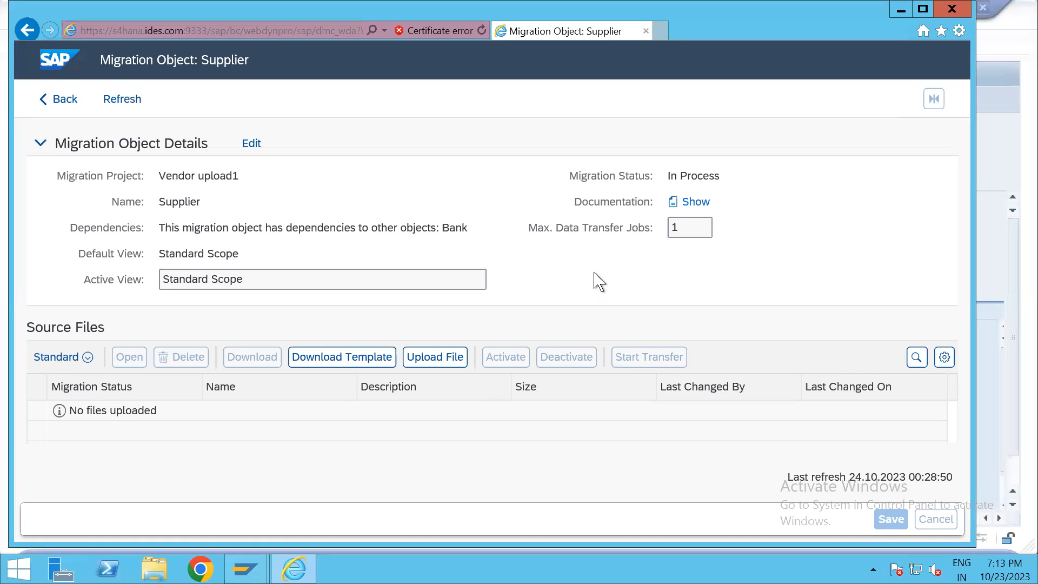
# Step: Download the Supplier migration template and save it as EN_Supplier20 on the local computer's shared C drive
pyautogui.click(341, 360)
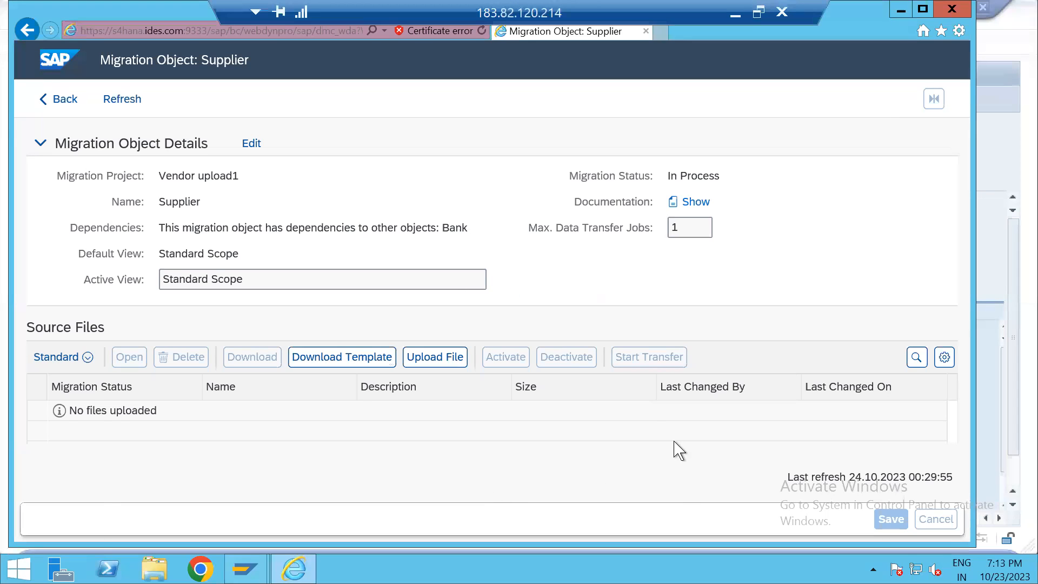
pyautogui.click(785, 522)
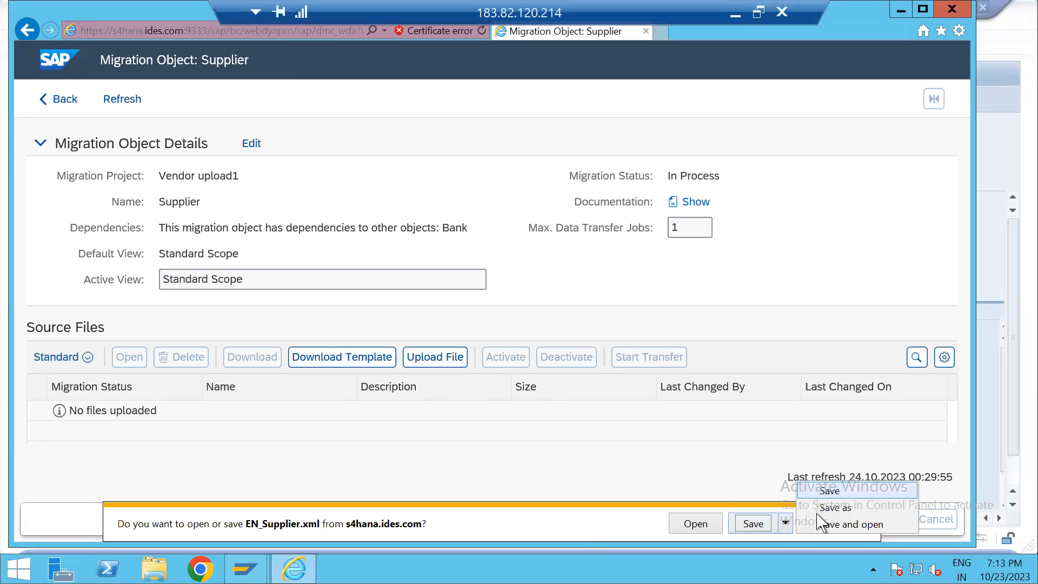
pyautogui.click(834, 507)
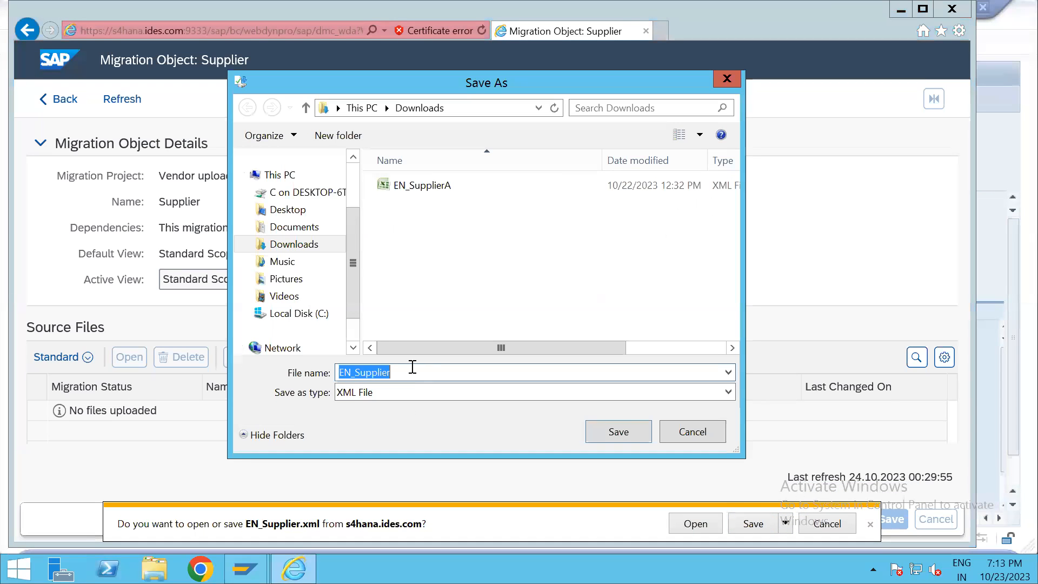
pyautogui.click(412, 368)
pyautogui.write('20')
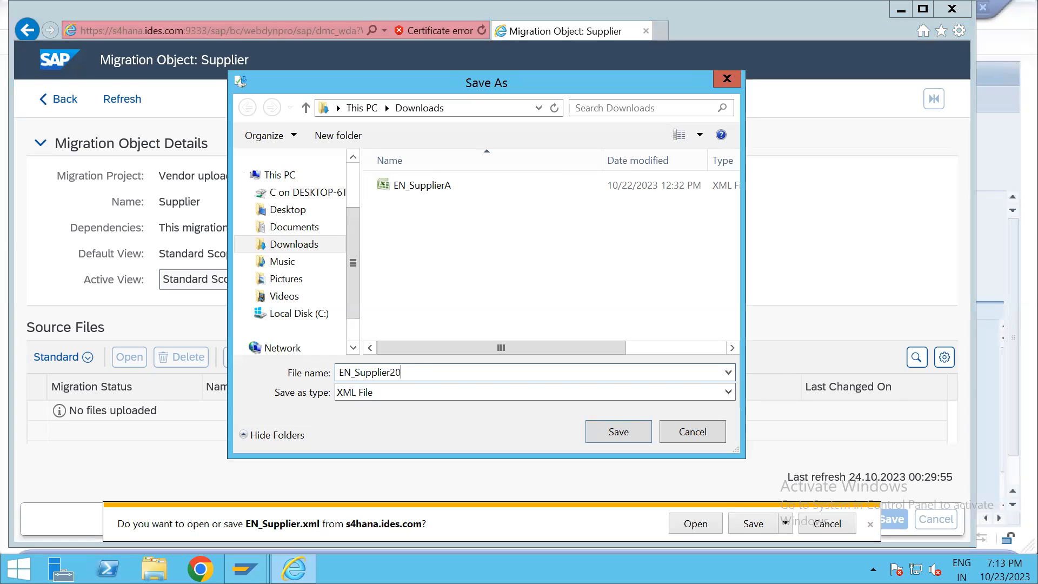
pyautogui.click(319, 192)
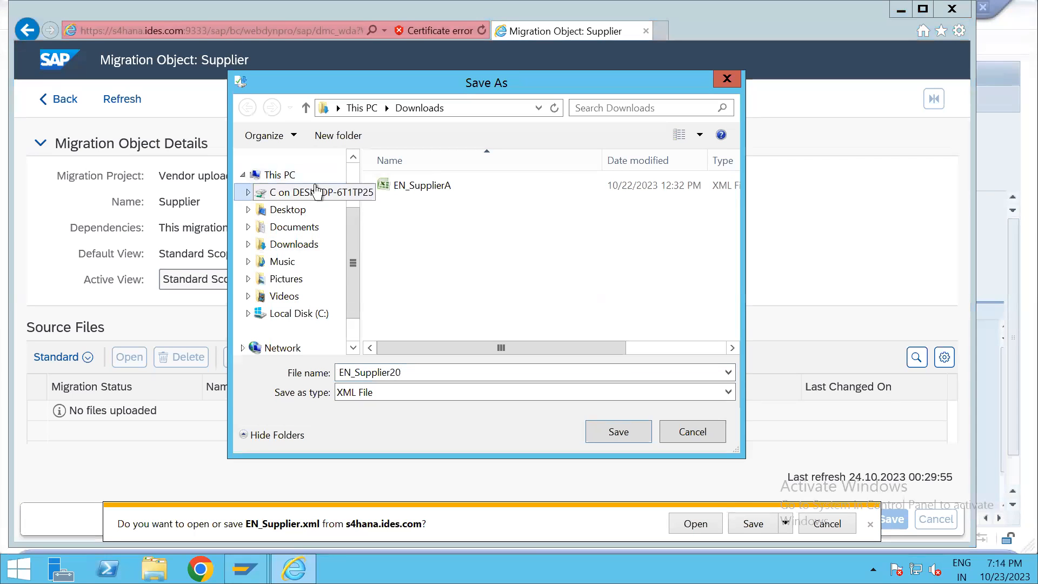
pyautogui.click(620, 433)
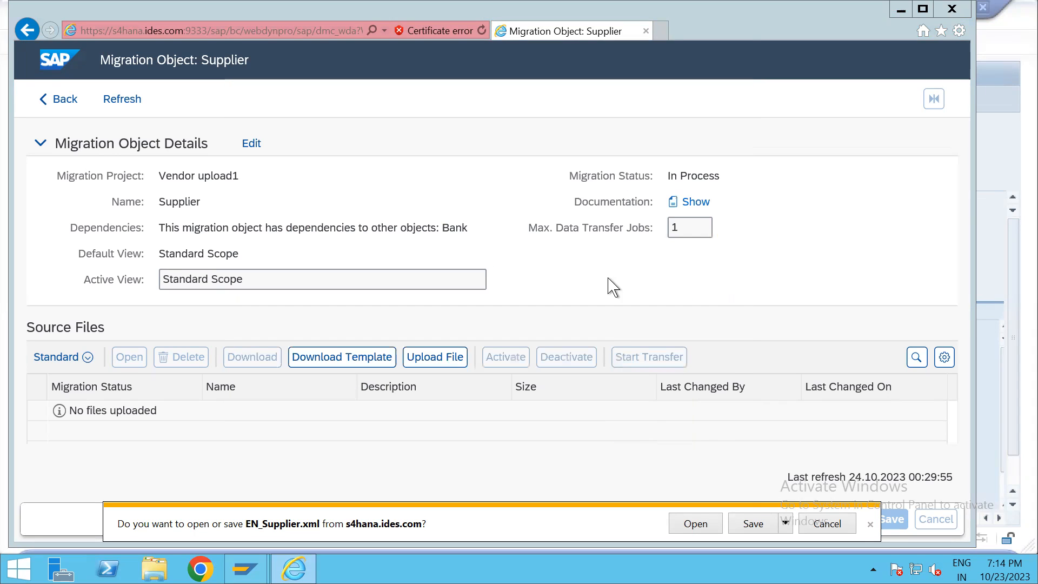
pyautogui.click(870, 524)
# Step: Leave the remote session and open the EN_Supplier20 template from the local disk in Excel
pyautogui.moveTo(839, 14)
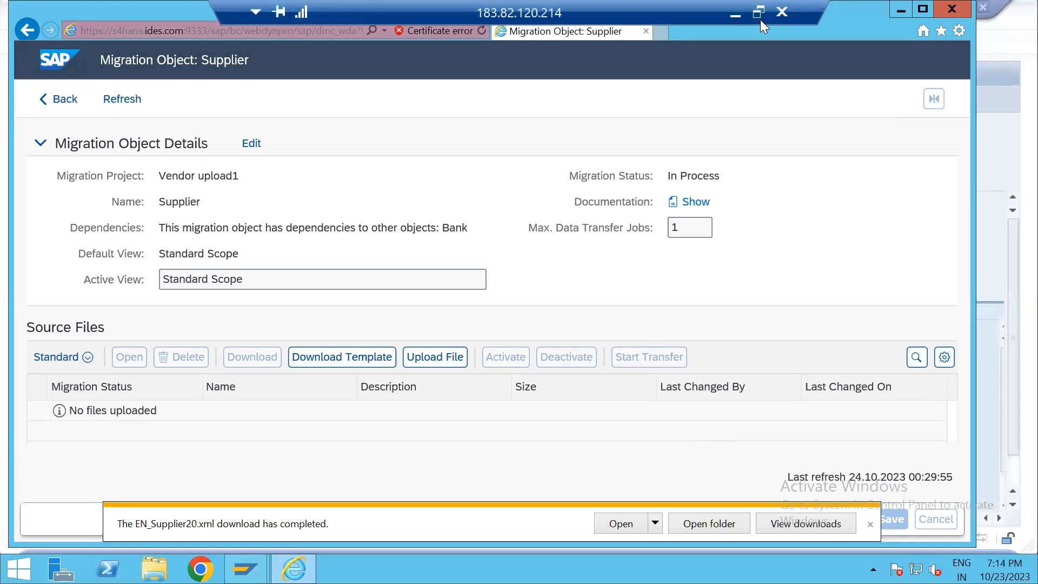
pyautogui.click(735, 10)
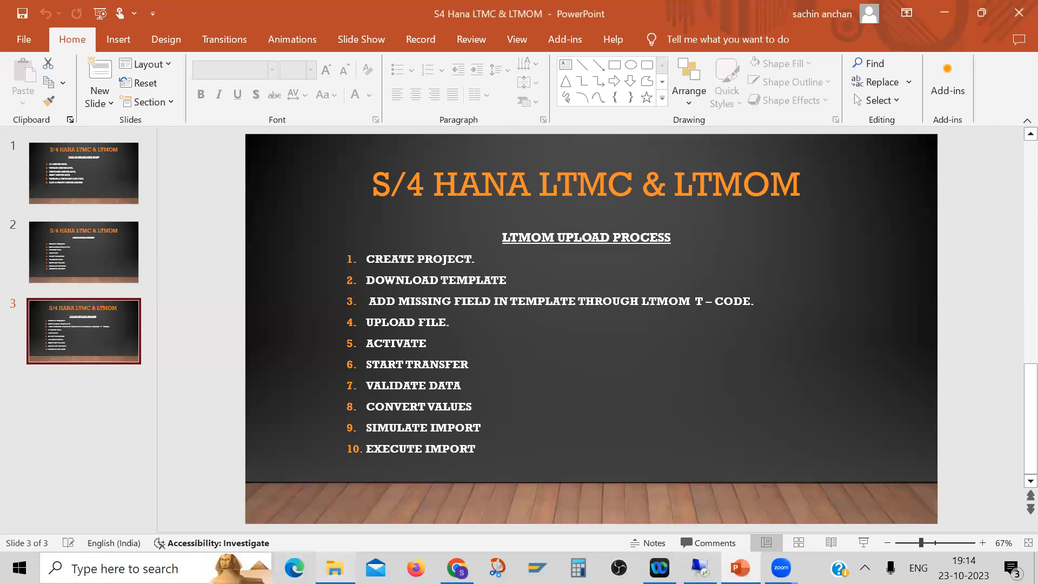
pyautogui.click(335, 568)
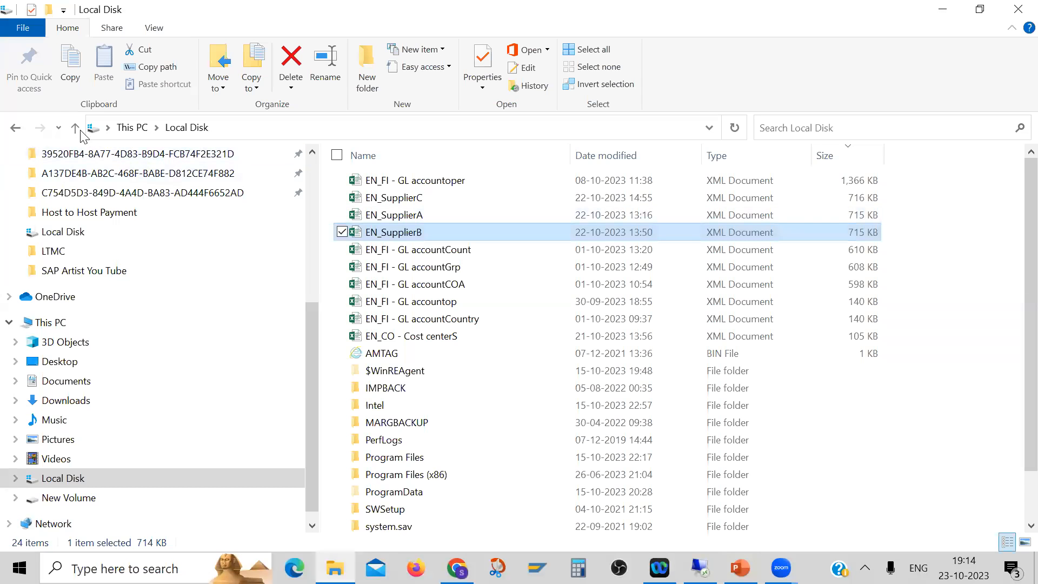
pyautogui.click(76, 128)
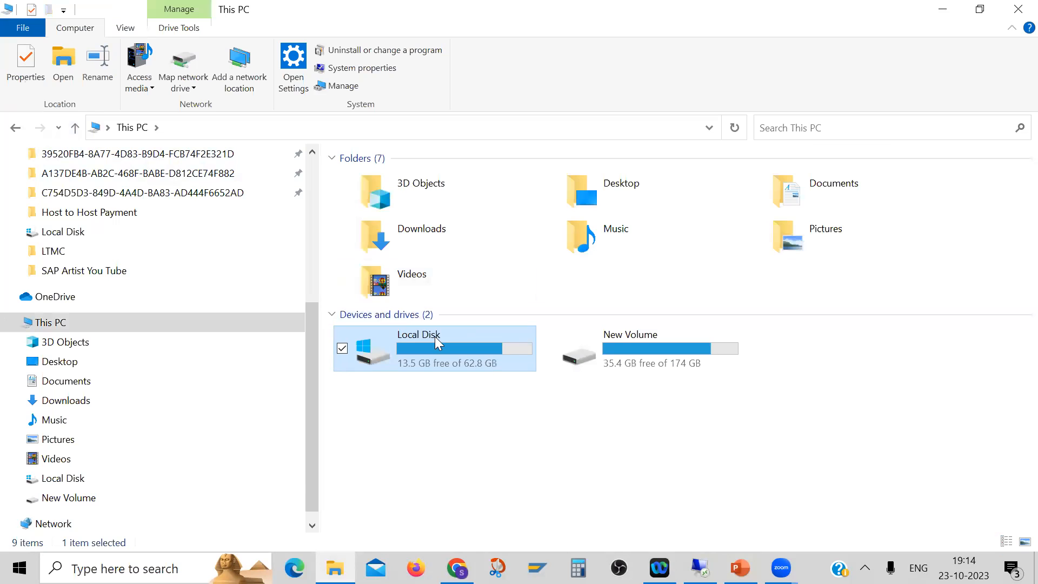
pyautogui.doubleClick(434, 338)
pyautogui.click(427, 249)
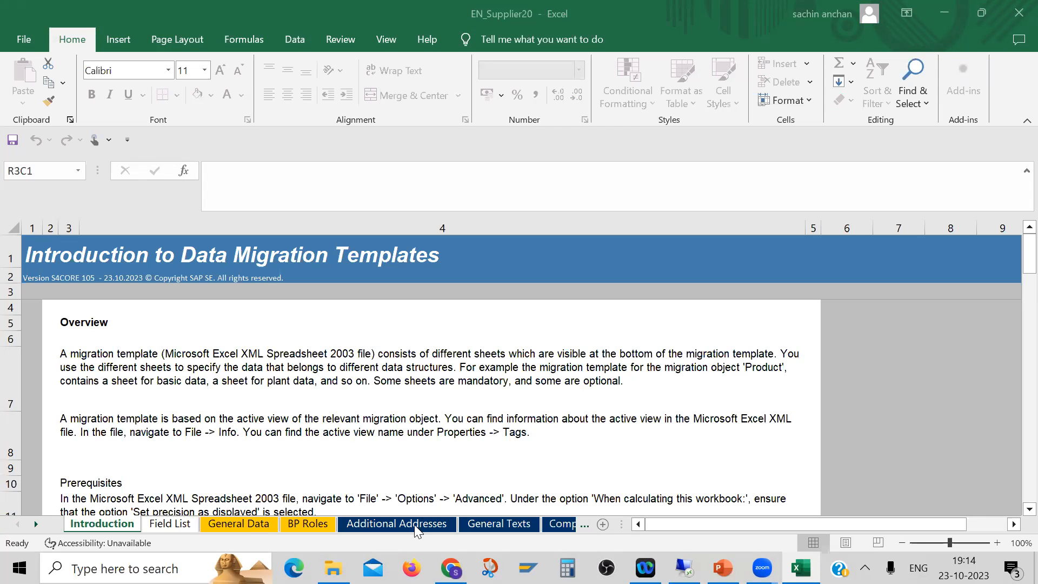
# Step: Examine the Company Data sheet's columns from Supplier through payment methods to the US reporting fields, and return to the first column
pyautogui.click(561, 526)
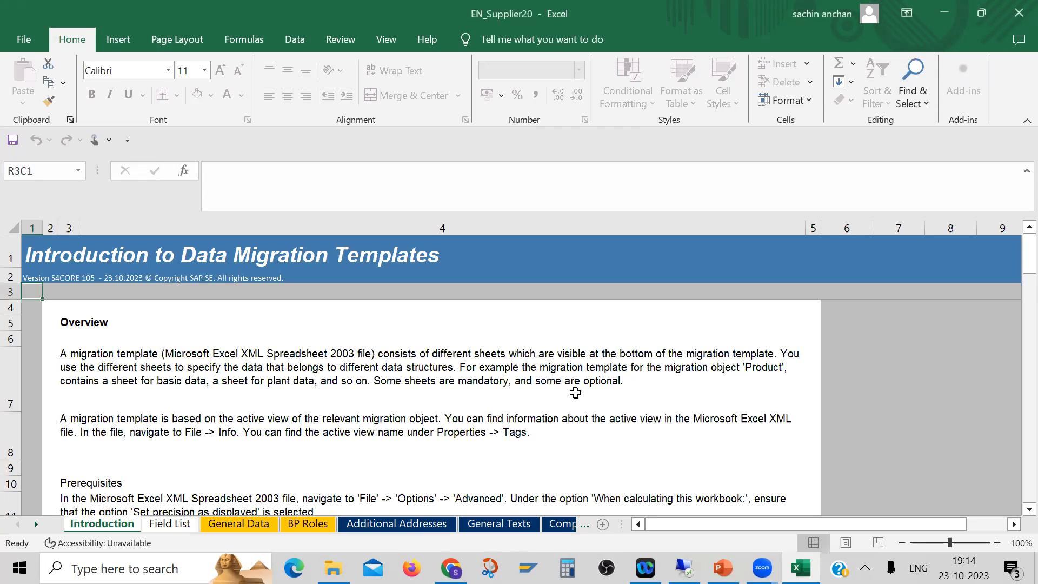
pyautogui.click(561, 525)
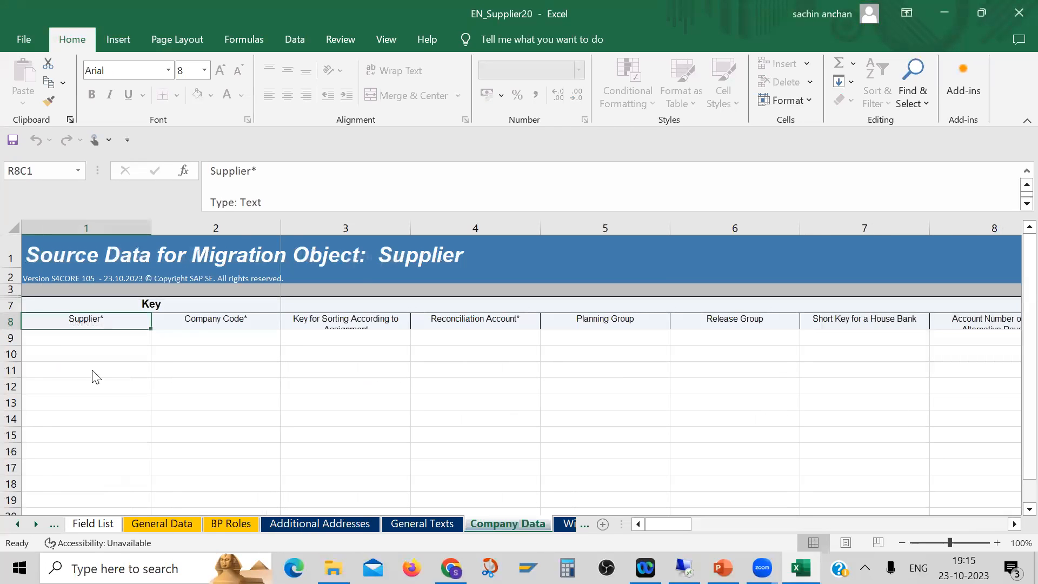
pyautogui.press('Down')
pyautogui.press('Right')
pyautogui.press('Right')
pyautogui.press('Right')
pyautogui.press('Right')
pyautogui.press('Right')
pyautogui.press('Right')
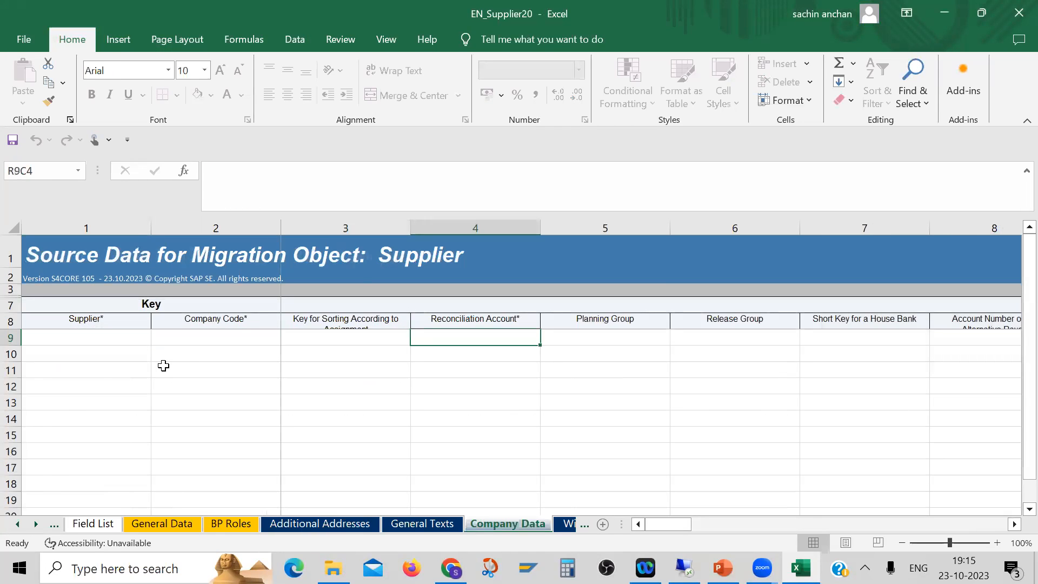
pyautogui.press('Right')
pyautogui.press('Right')
pyautogui.press('Right')
pyautogui.press('Right')
pyautogui.press('Right')
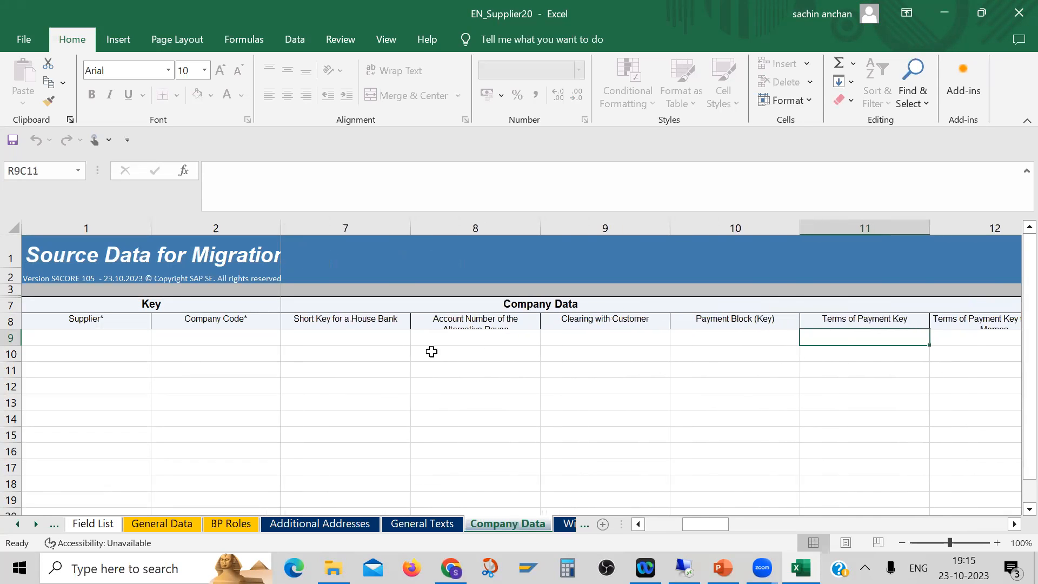
pyautogui.press('Right')
pyautogui.press('Right')
pyautogui.press('Right')
pyautogui.press('Right')
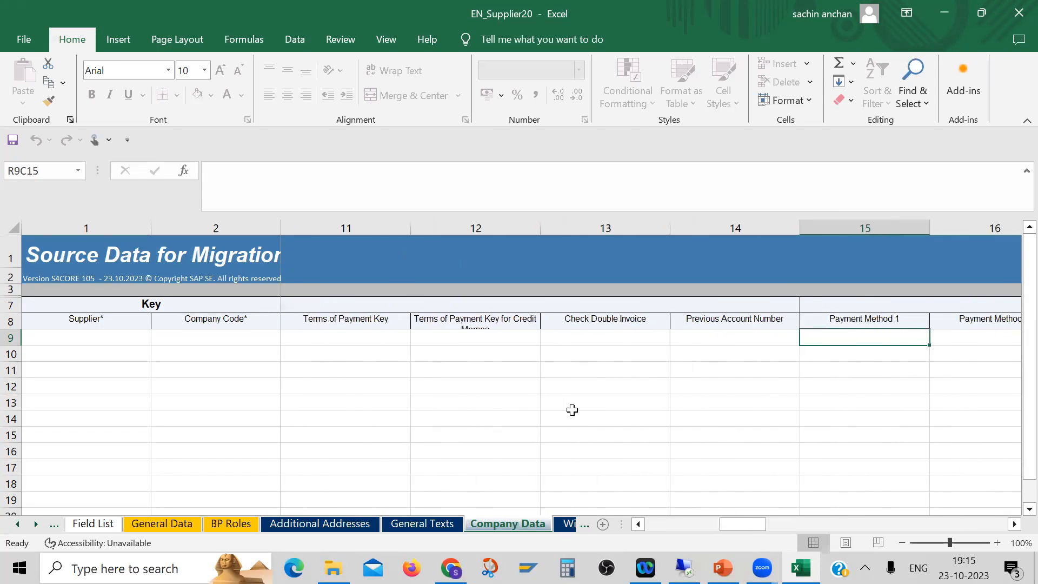
pyautogui.press('Right')
pyautogui.press('Right')
pyautogui.press('Right')
pyautogui.press('Right')
pyautogui.press('Right')
pyautogui.press('Right')
pyautogui.press('Right')
pyautogui.press('Right')
pyautogui.press('Right')
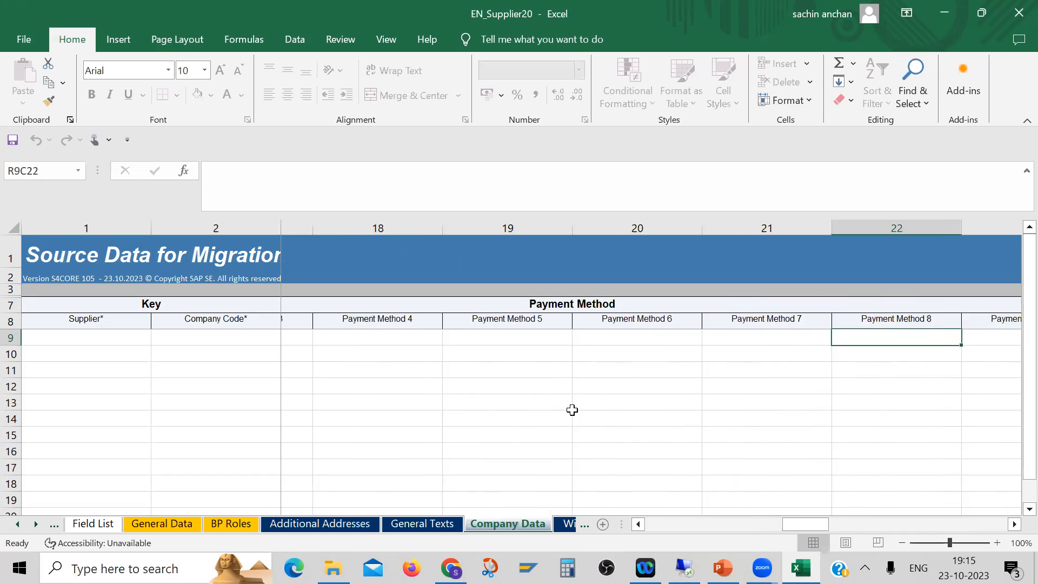
pyautogui.press('Right')
pyautogui.press('Right')
pyautogui.press('Right')
pyautogui.press('Right')
pyautogui.press('Right')
pyautogui.press('Right')
pyautogui.press('Right')
pyautogui.press('Right')
pyautogui.press('Right')
pyautogui.press('Right')
pyautogui.press('Right')
pyautogui.press('Right')
pyautogui.press('Right')
pyautogui.press('Right')
pyautogui.press('Right')
pyautogui.press('Right')
pyautogui.hotkey('ctrl', 'Left')
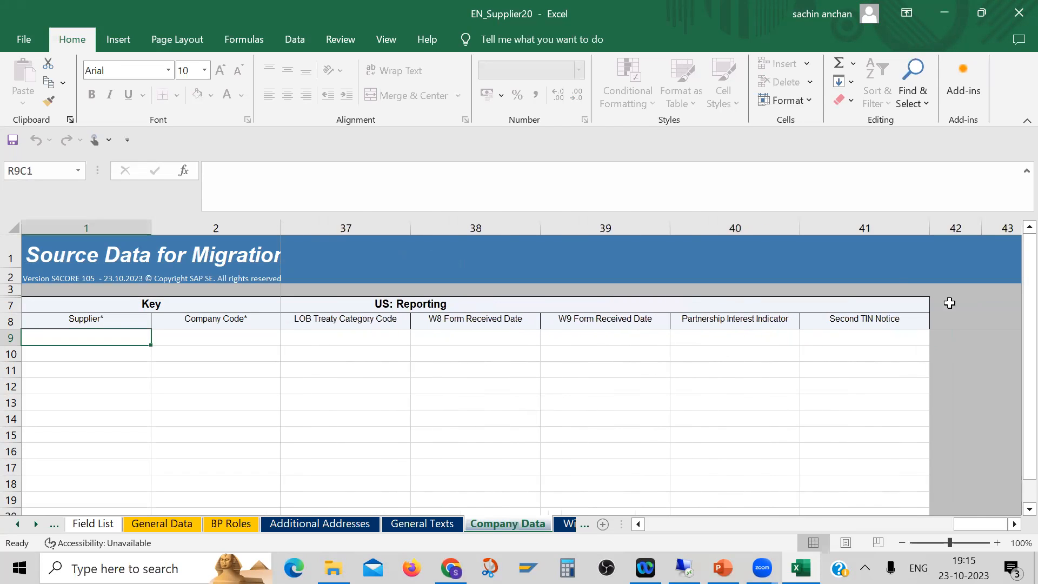
# Step: Examine the column headers for Terms of Payment Key and Terms of Payment Key for Credit Memos on the Company Data sheet
pyautogui.moveTo(982, 525); pyautogui.dragTo(741, 533)
pyautogui.moveTo(737, 533); pyautogui.dragTo(729, 535)
pyautogui.click(576, 347)
pyautogui.click(589, 323)
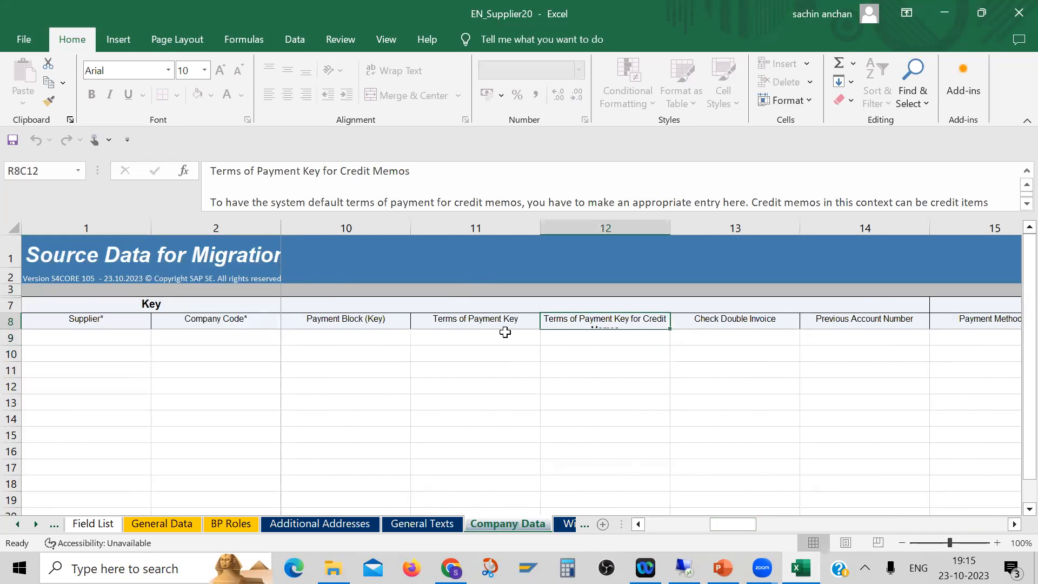
pyautogui.click(449, 321)
pyautogui.moveTo(706, 530); pyautogui.dragTo(642, 539)
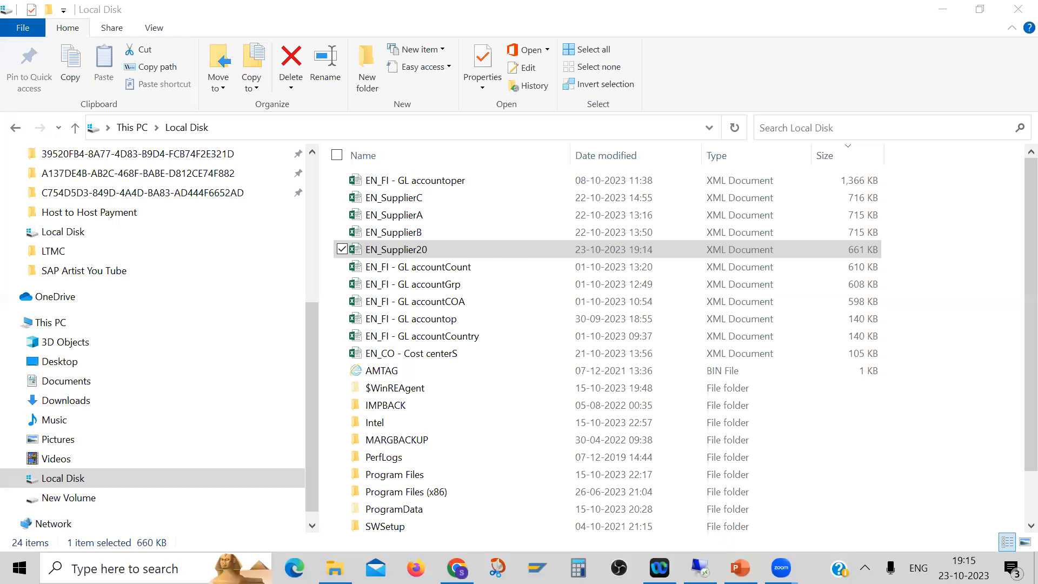
# Step: Return to SAP in the remote session and bring up the Migration Object Modeler
pyautogui.hotkey('alt', 'Tab')
pyautogui.click(246, 569)
pyautogui.click(345, 487)
pyautogui.click(113, 40)
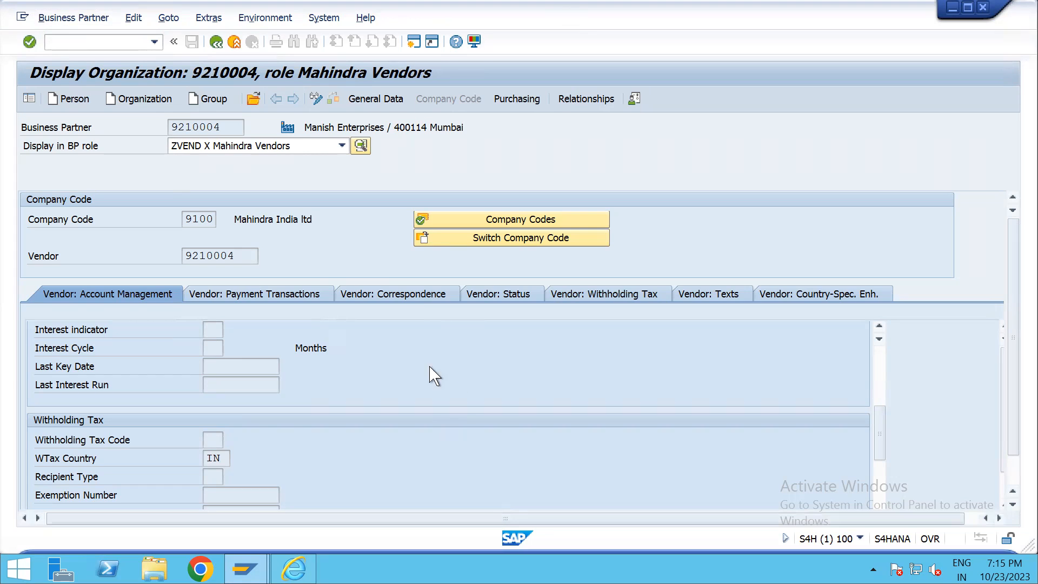
pyautogui.click(247, 567)
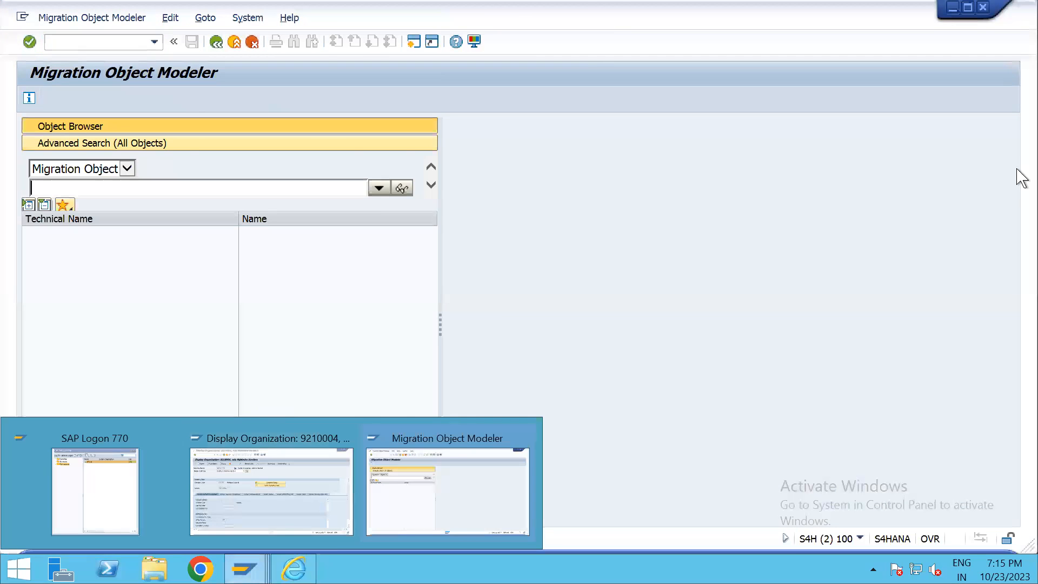
# Step: Find and open the Supplier migration object of project Vendor upload1, and select its source structures
pyautogui.click(379, 189)
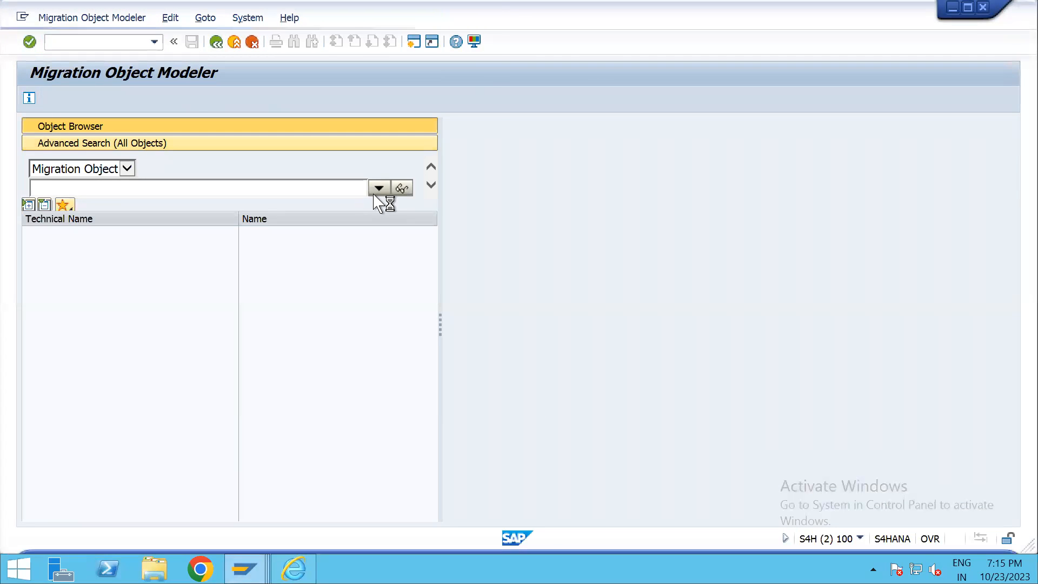
pyautogui.click(445, 177)
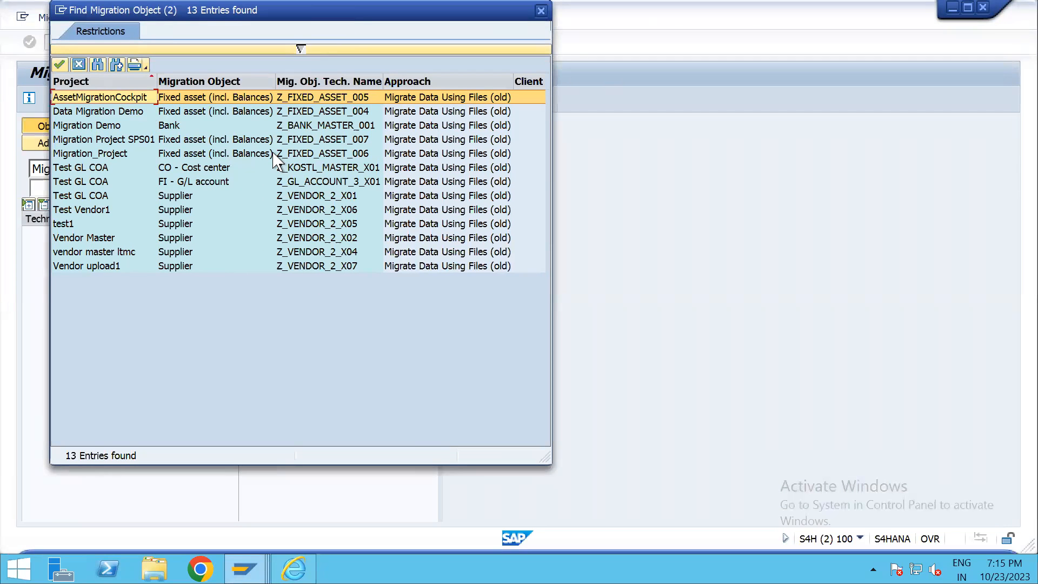
pyautogui.doubleClick(113, 267)
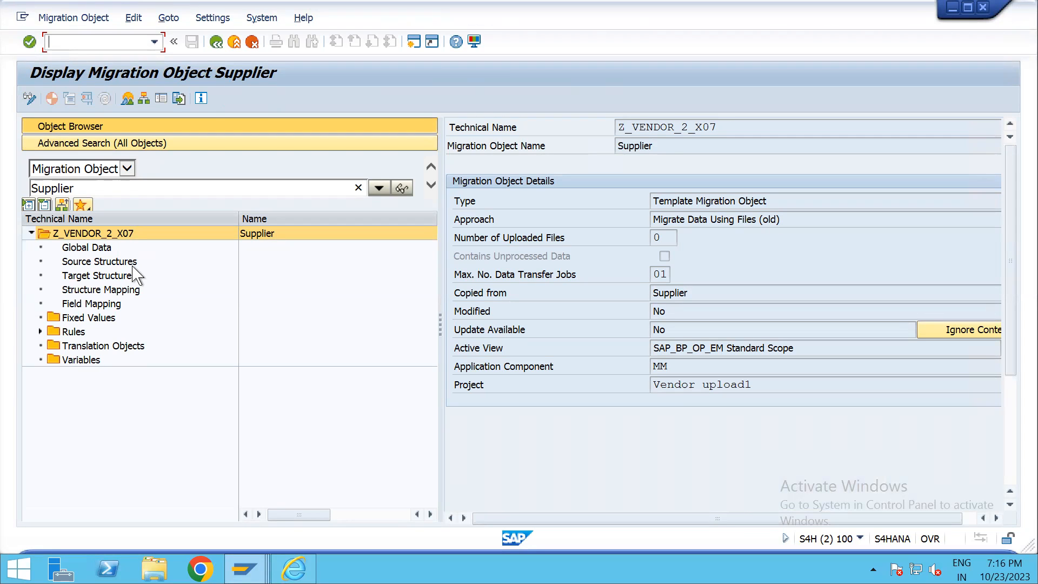
pyautogui.click(136, 263)
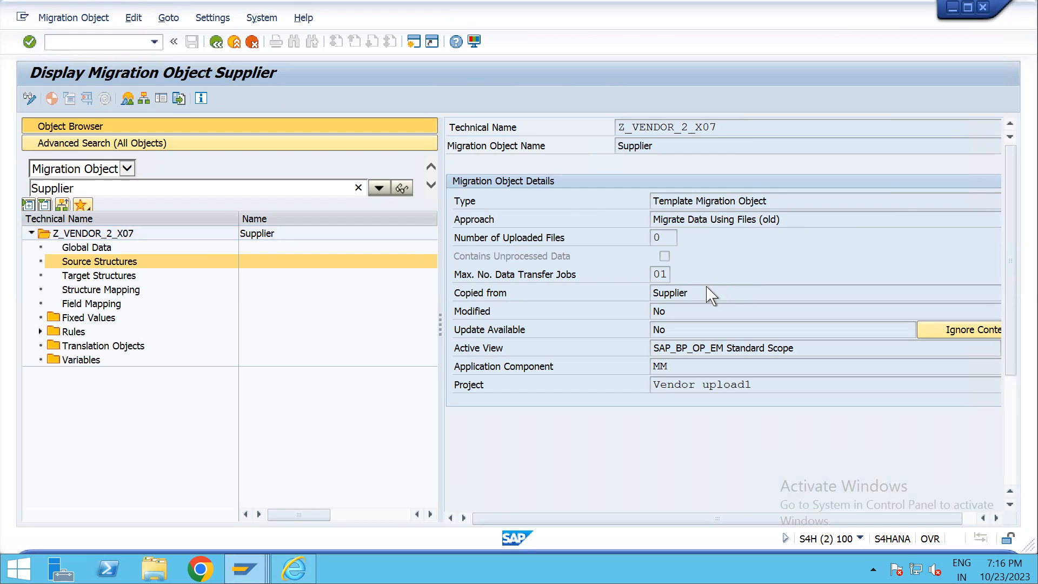
# Step: Show the fields of the Company Data source structure, switch the migration object to change mode, and widen the field list
pyautogui.click(554, 212)
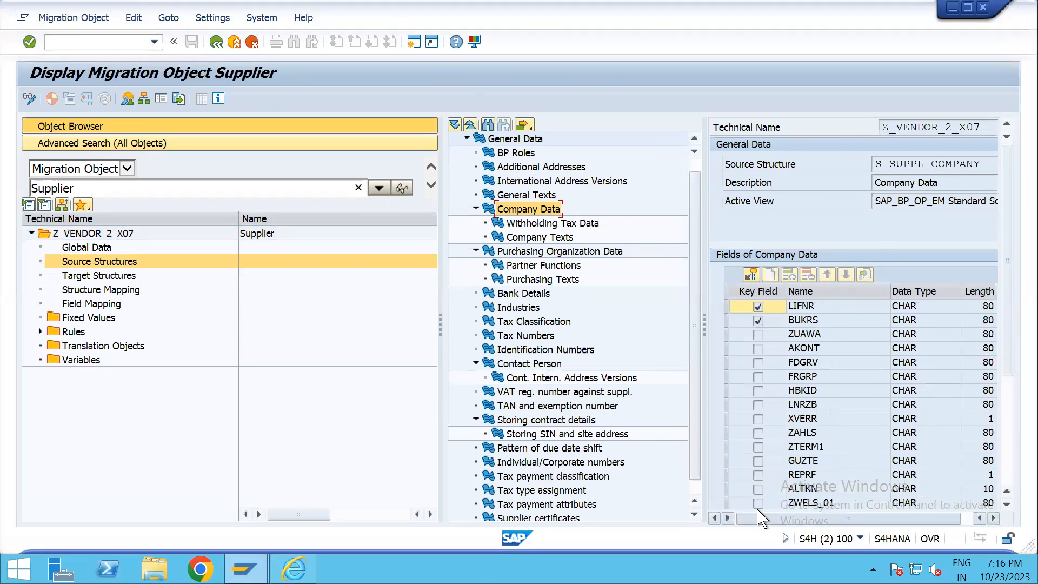
pyautogui.click(30, 99)
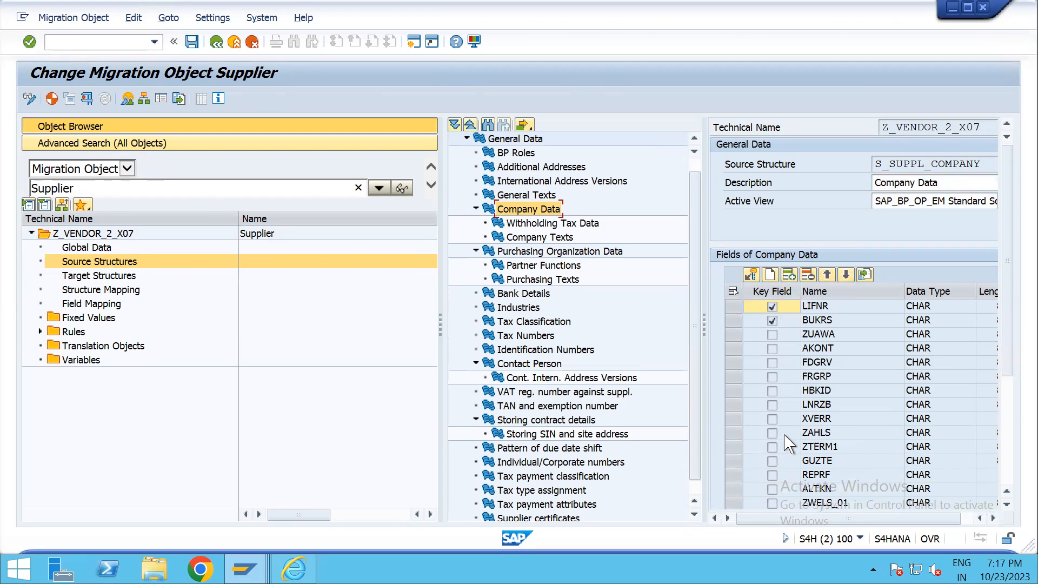
pyautogui.moveTo(948, 519); pyautogui.dragTo(989, 514)
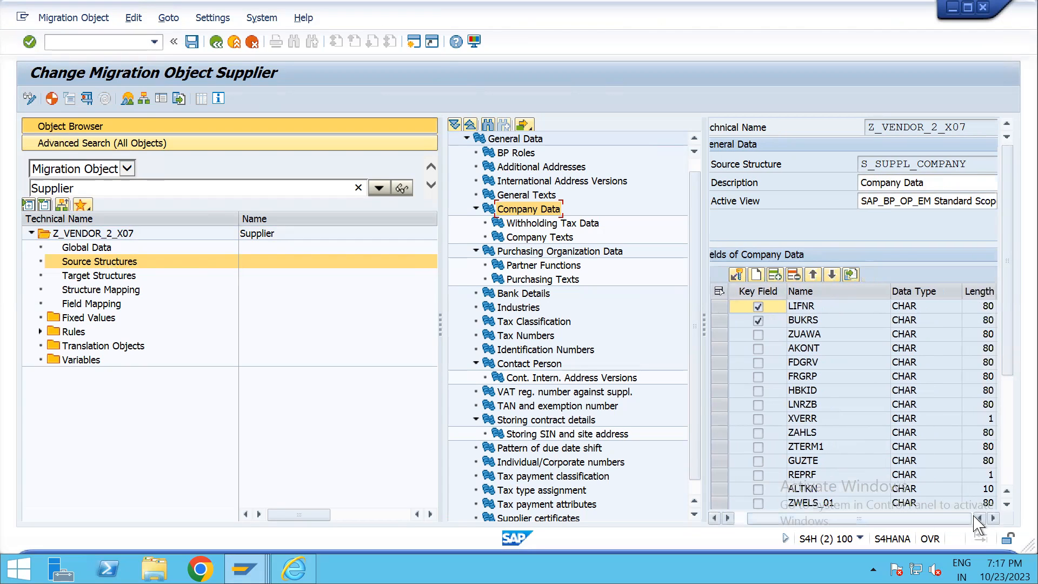
pyautogui.moveTo(1009, 354); pyautogui.dragTo(1004, 440)
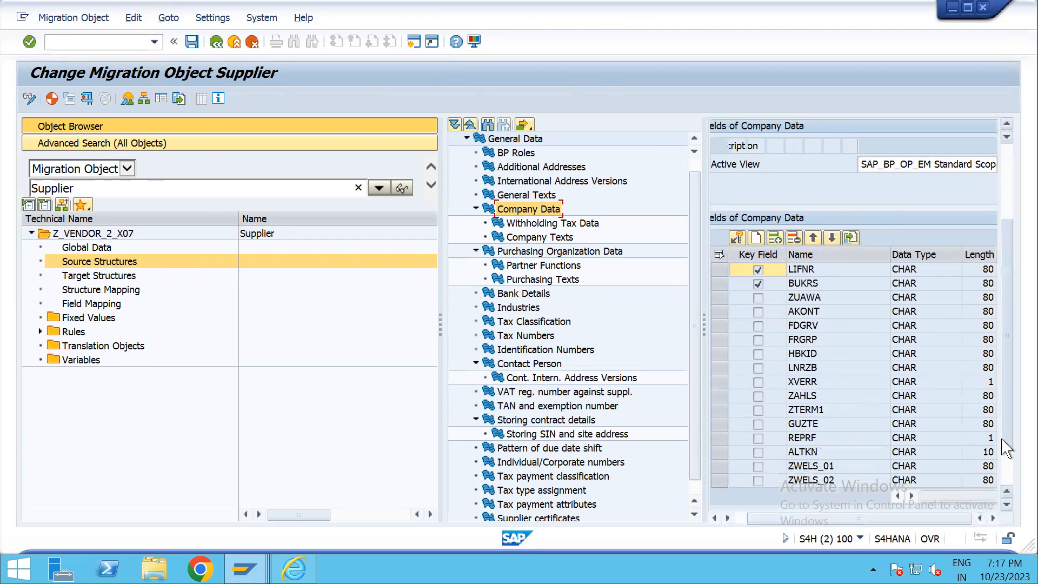
pyautogui.moveTo(959, 478); pyautogui.dragTo(998, 472)
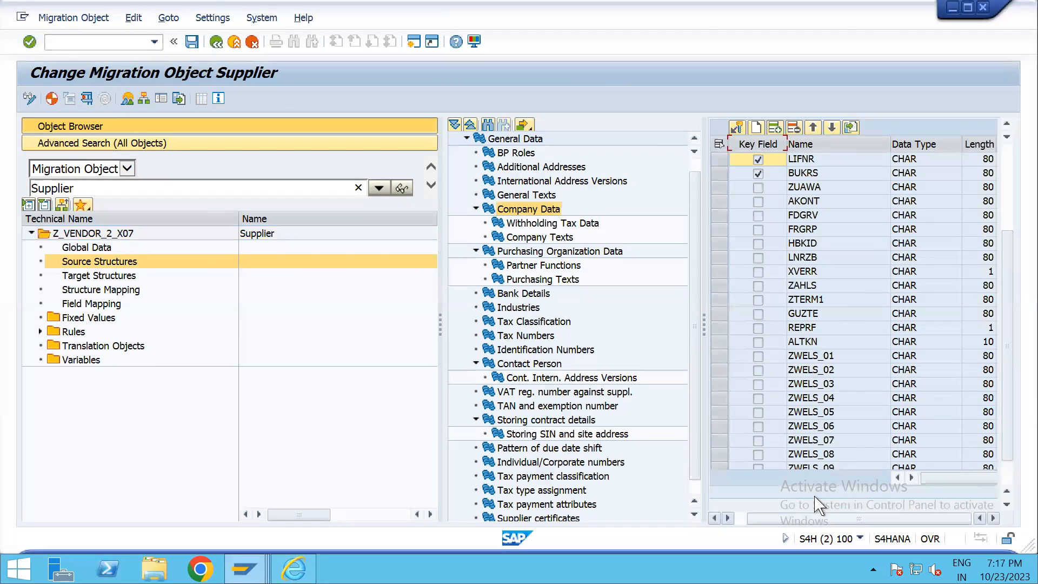
pyautogui.moveTo(703, 303); pyautogui.dragTo(666, 301)
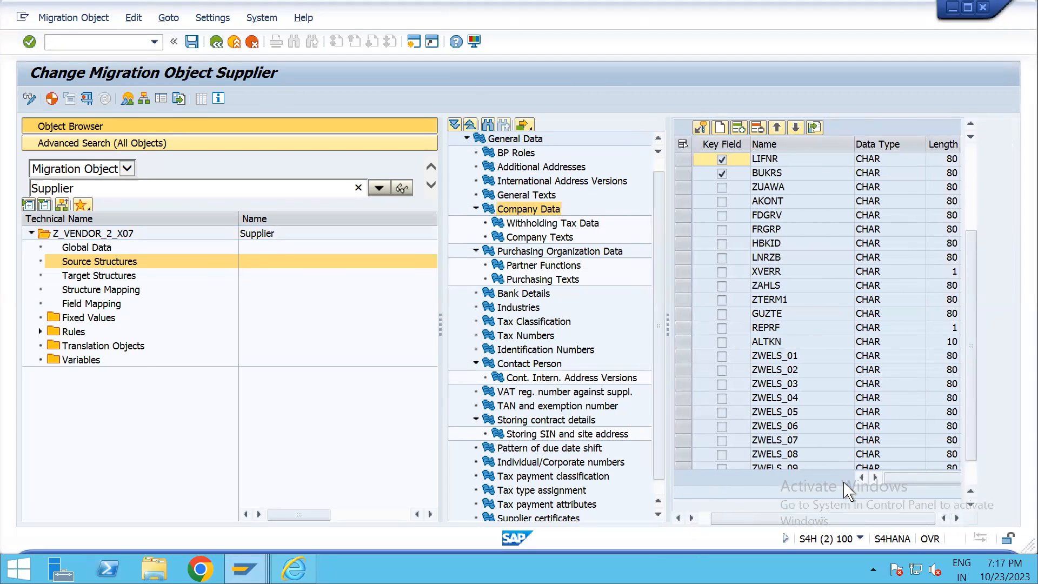
pyautogui.moveTo(1012, 304); pyautogui.dragTo(1011, 400)
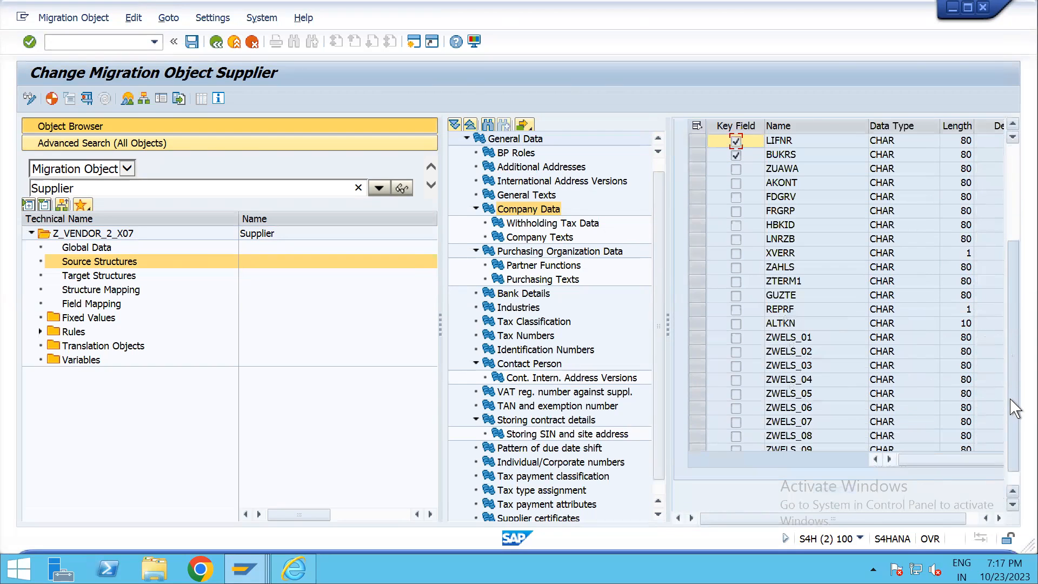
# Step: Examine the Company Data fields, from their names and data types across to the column headers, and return to the field names
pyautogui.scroll(-4, 825, 344)
pyautogui.scroll(4, 827, 352)
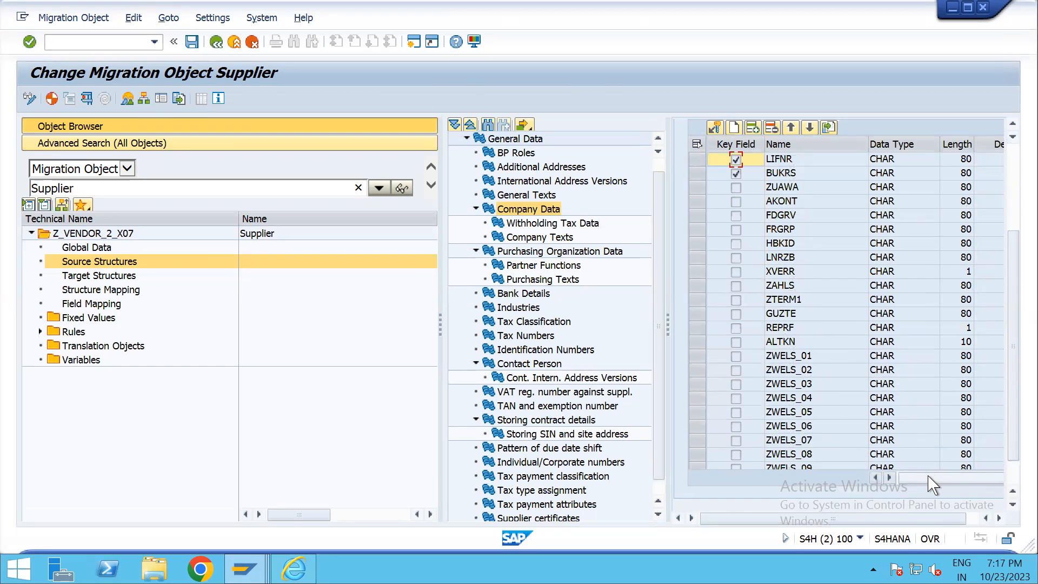
pyautogui.moveTo(945, 518); pyautogui.dragTo(968, 516)
pyautogui.click(1015, 478)
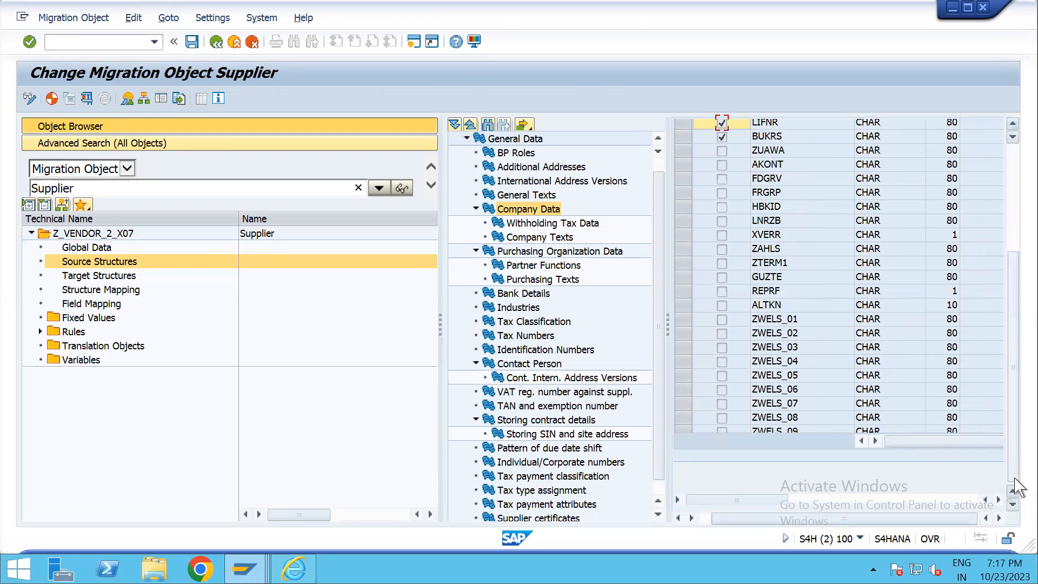
pyautogui.moveTo(789, 500); pyautogui.dragTo(871, 495)
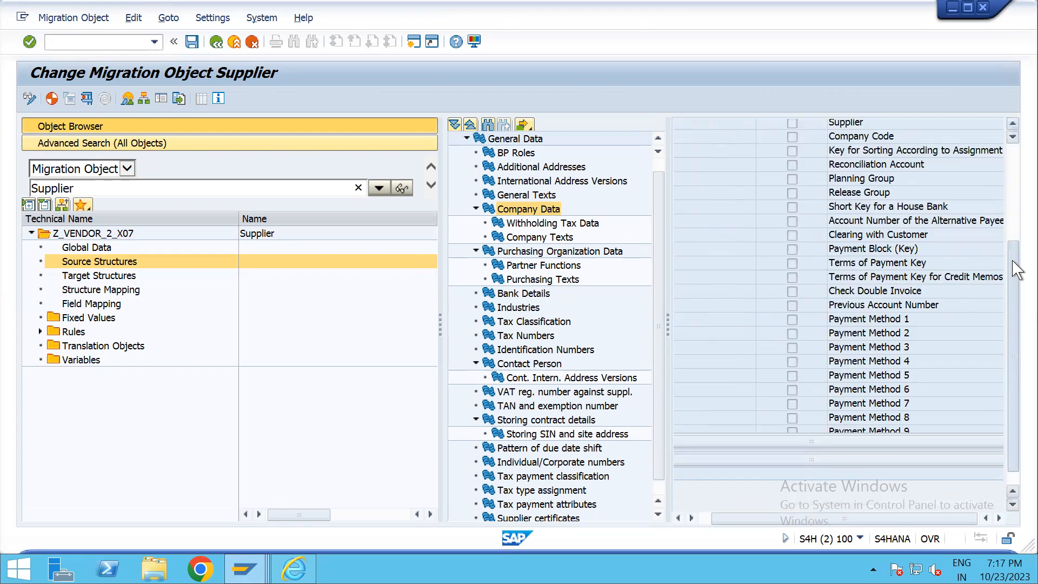
pyautogui.scroll(3, 1014, 260)
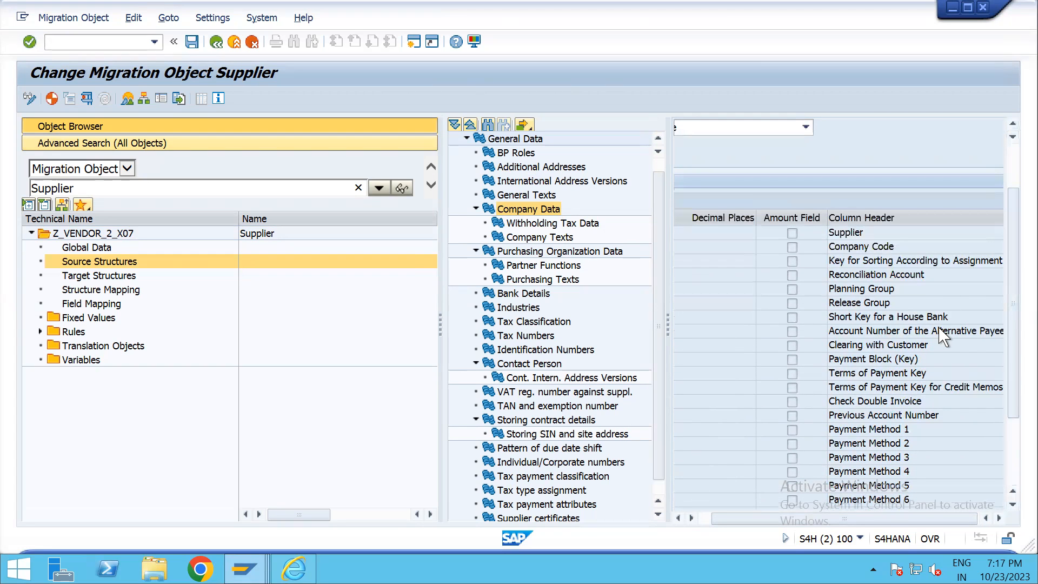
pyautogui.moveTo(839, 523); pyautogui.dragTo(702, 524)
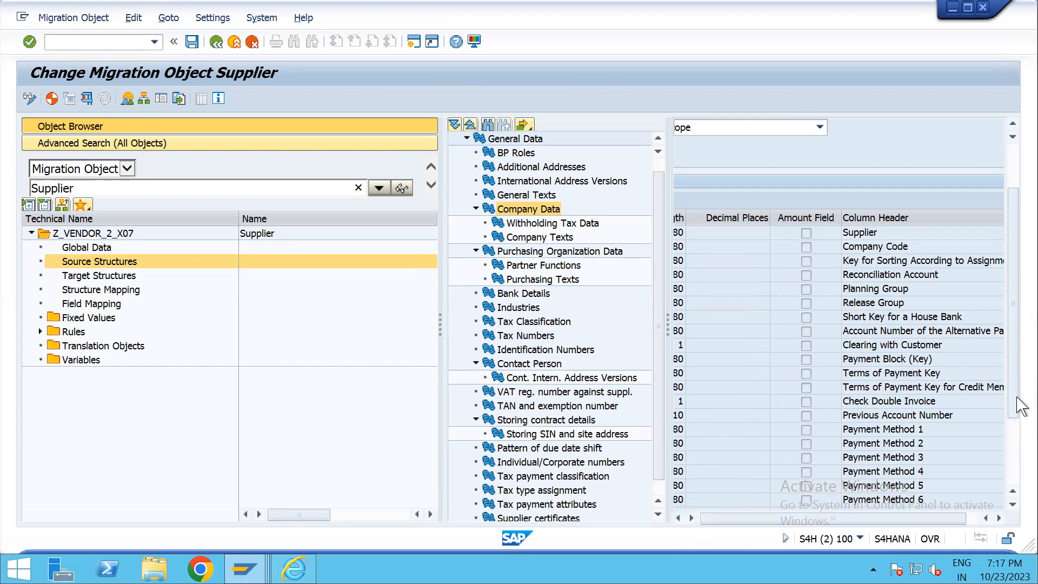
pyautogui.moveTo(1016, 397); pyautogui.dragTo(1011, 490)
pyautogui.click(727, 502)
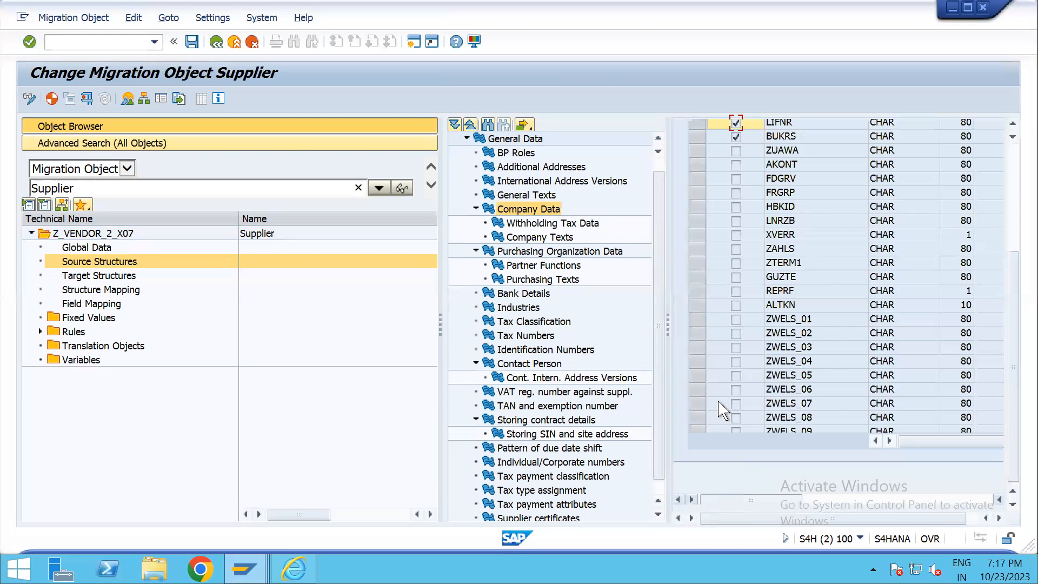
# Step: Insert a new field row above ZTERM1 in the Company Data structure and name it QLAND
pyautogui.click(698, 263)
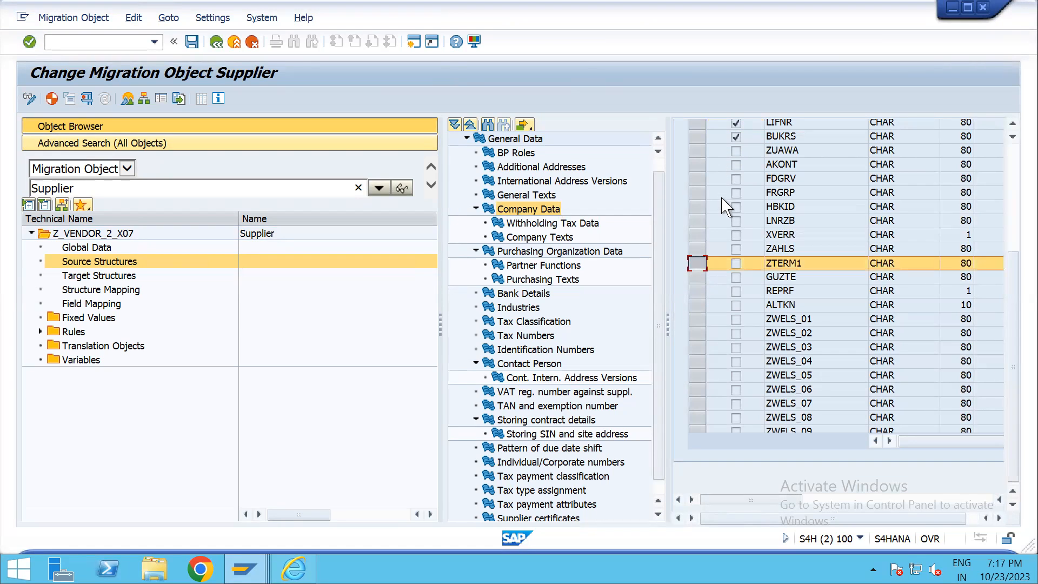
pyautogui.moveTo(1017, 270); pyautogui.dragTo(1018, 251)
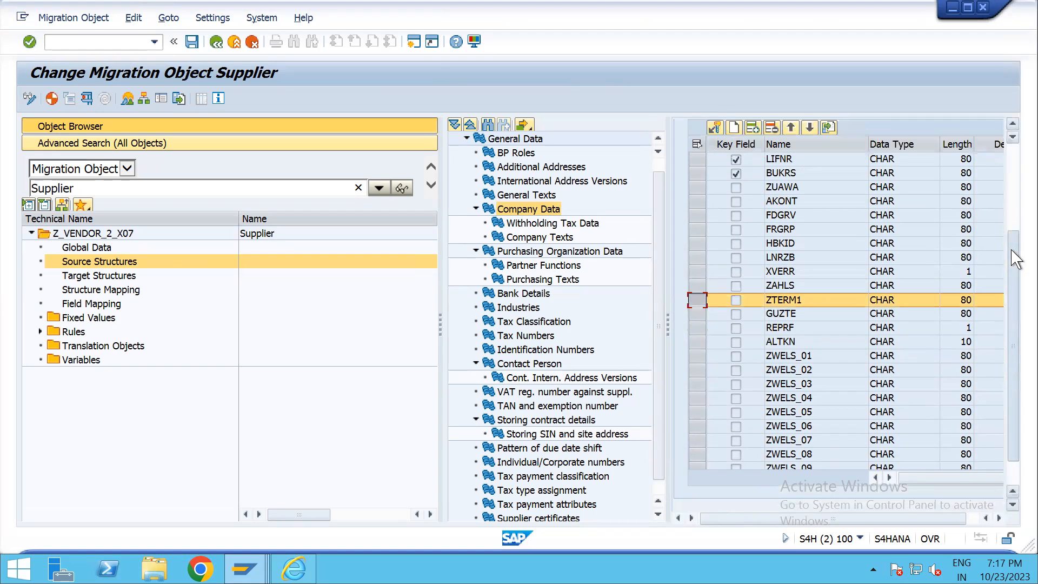
pyautogui.click(753, 128)
pyautogui.click(796, 291)
pyautogui.click(817, 301)
pyautogui.write('QLA')
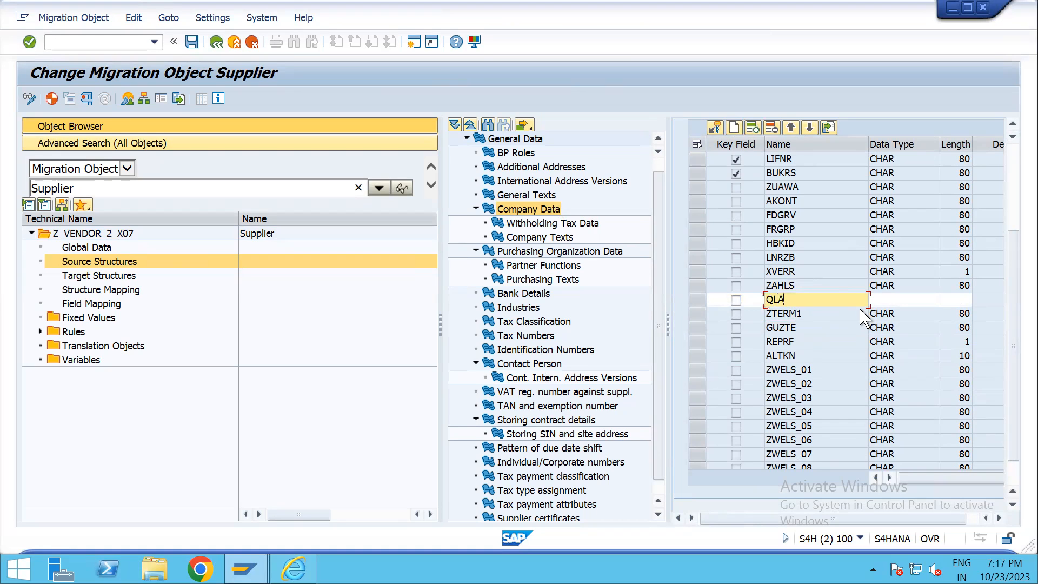
pyautogui.write('ND')
pyautogui.press('Tab')
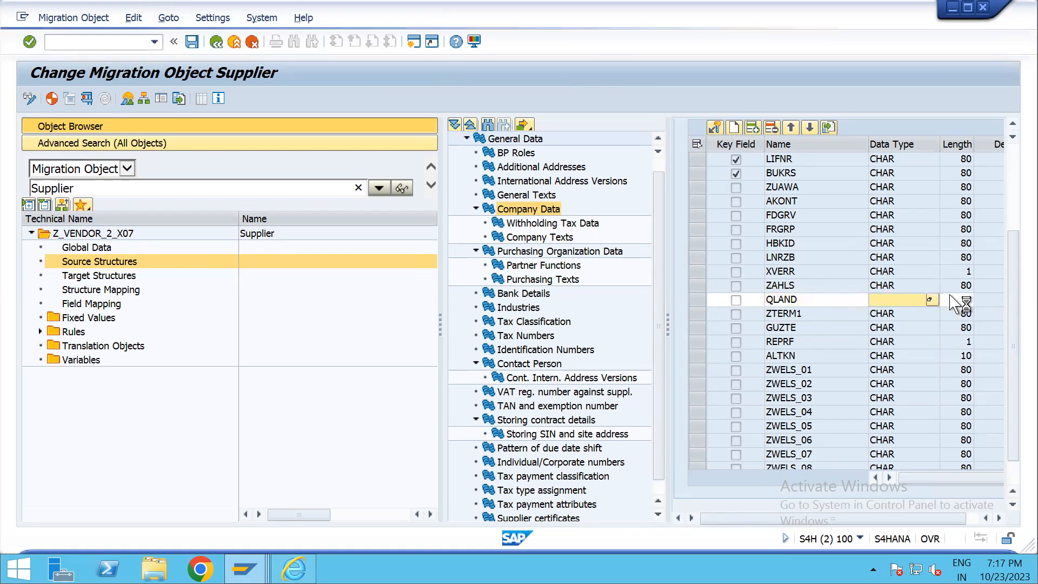
# Step: Set the QLAND field's data type to CHAR and its length to 2
pyautogui.click(931, 300)
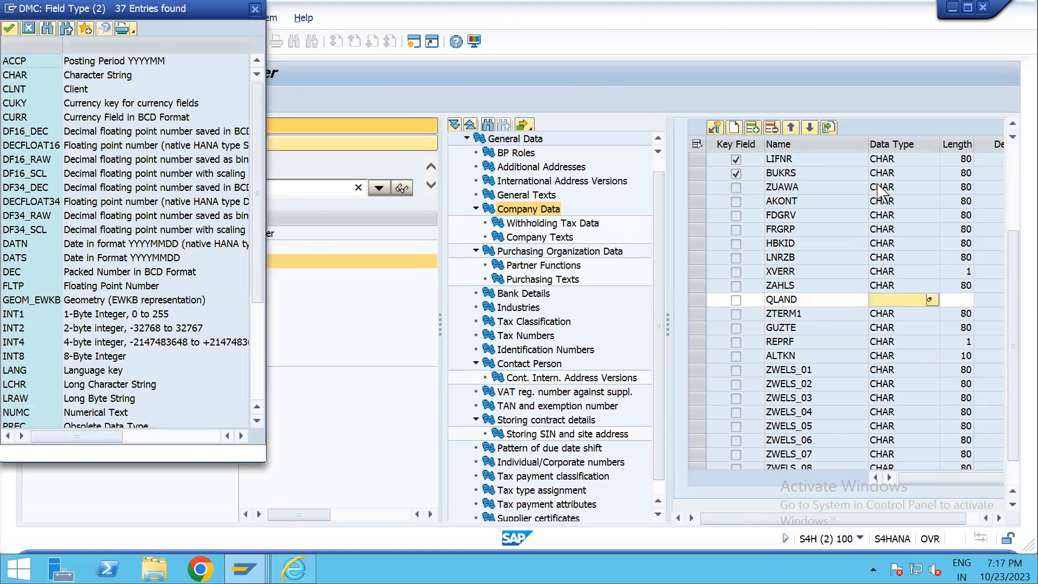
pyautogui.doubleClick(80, 78)
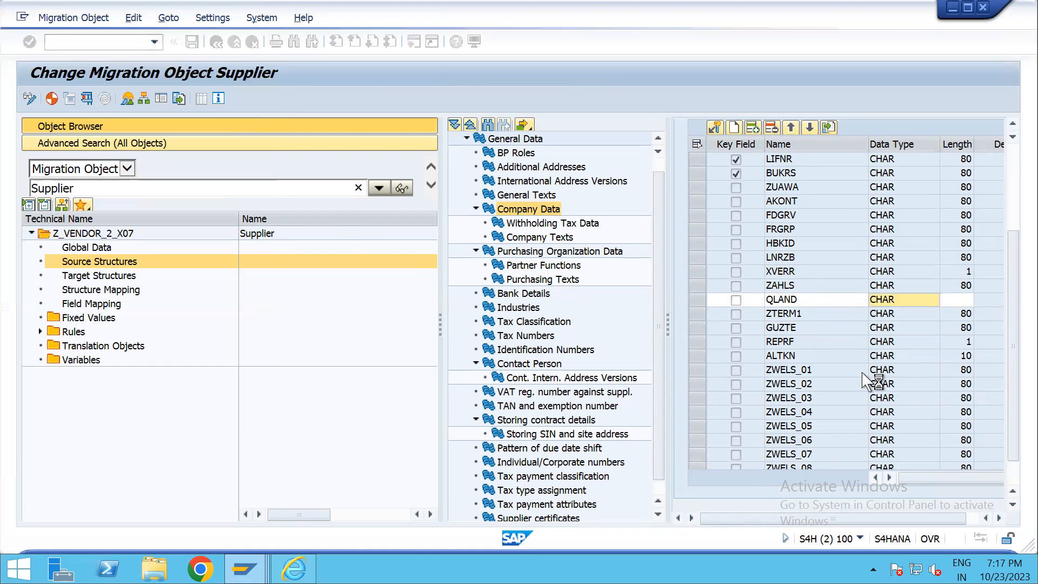
pyautogui.click(967, 301)
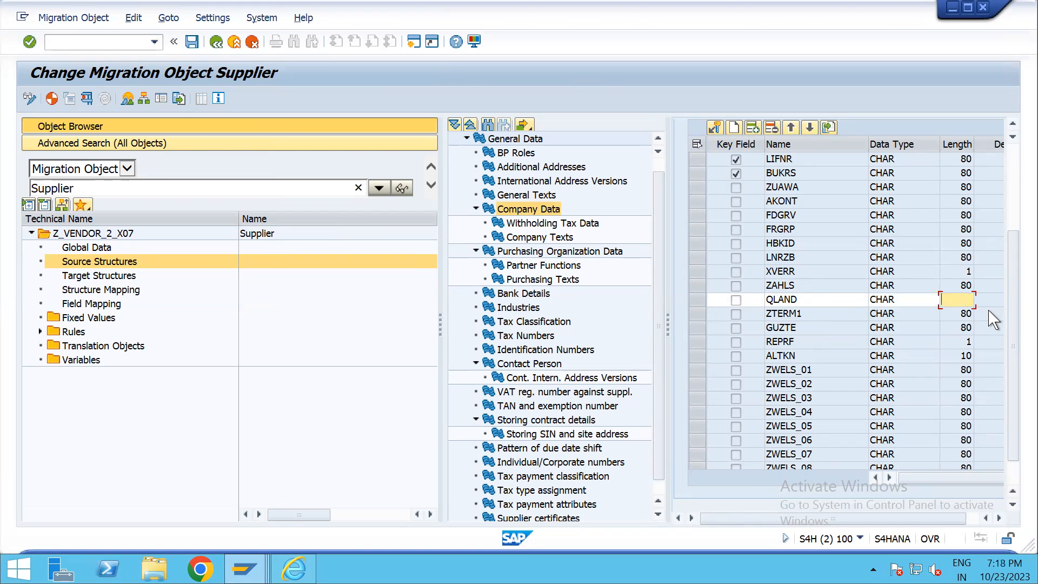
pyautogui.click(999, 518)
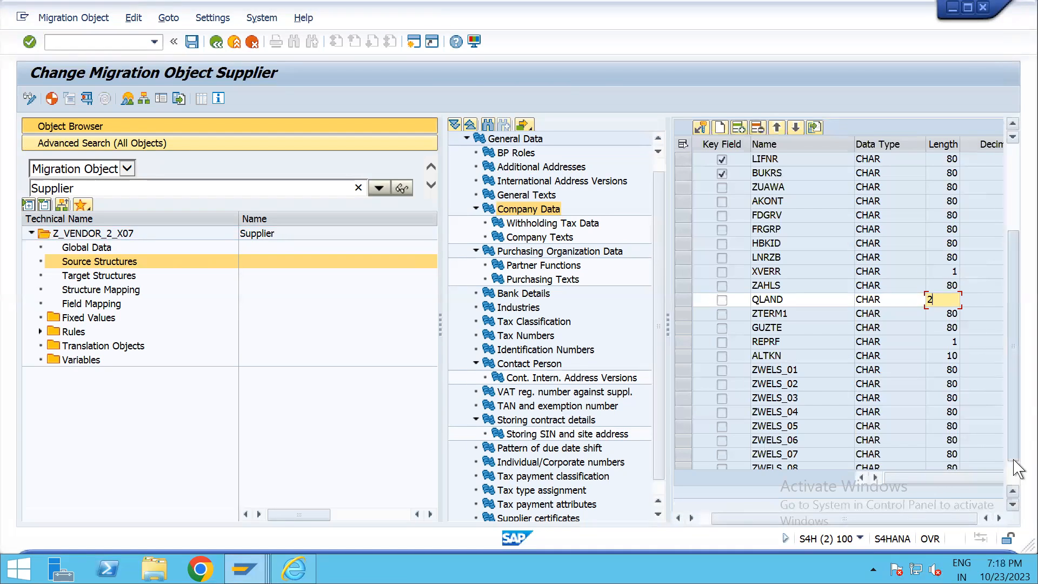
# Step: Give the QLAND field the column header "Withholding Tax Country Keyt" and enter "Company Data" in the column next to it
pyautogui.scroll(-1, 998, 511)
pyautogui.click(999, 504)
pyautogui.click(999, 503)
pyautogui.click(999, 503)
pyautogui.click(999, 504)
pyautogui.click(999, 504)
pyautogui.click(999, 504)
pyautogui.click(998, 503)
pyautogui.click(999, 503)
pyautogui.moveTo(777, 504); pyautogui.dragTo(902, 508)
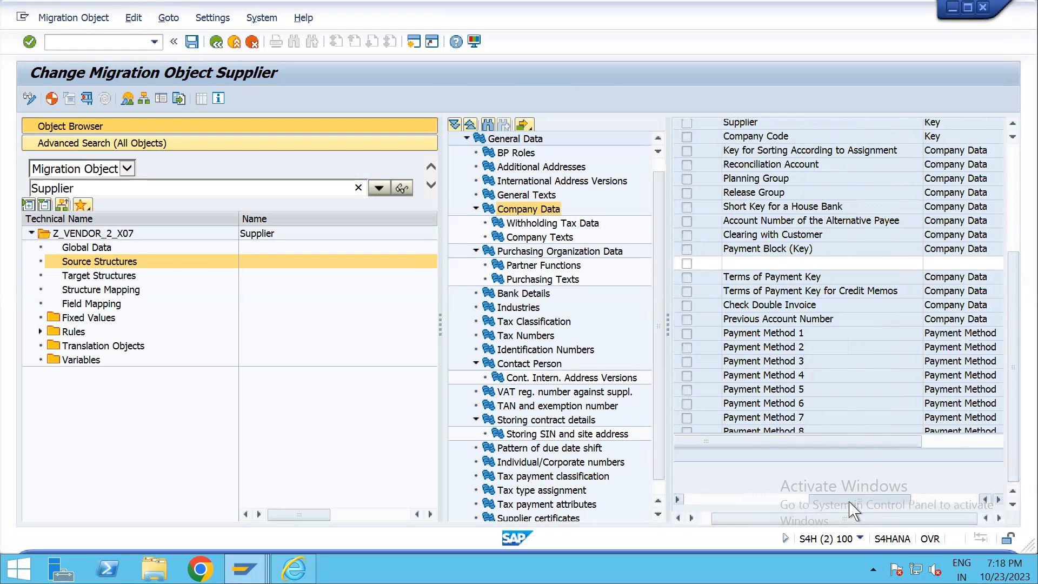
pyautogui.click(770, 265)
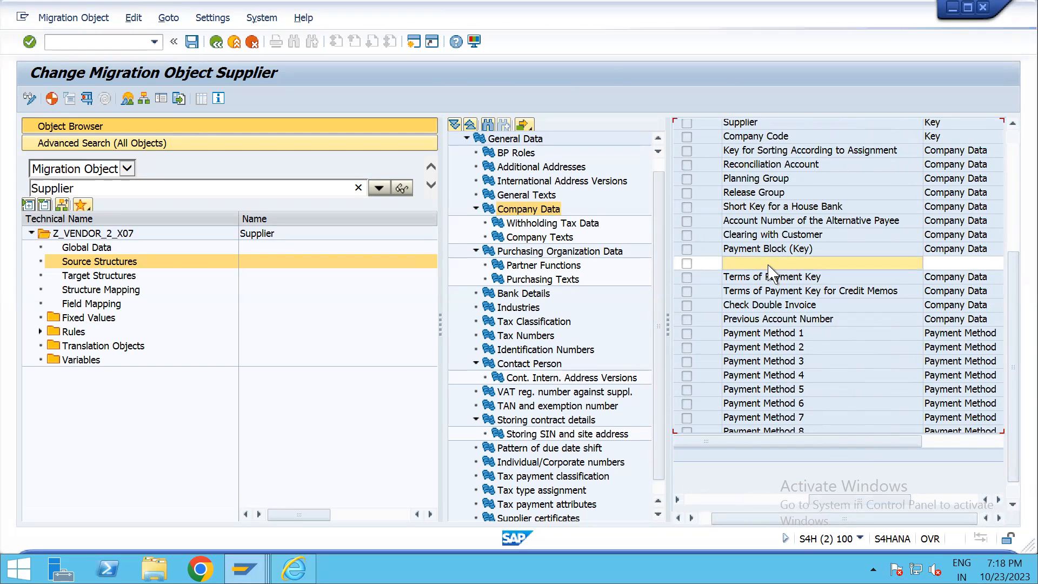
pyautogui.write('Withholding Tax Country Key')
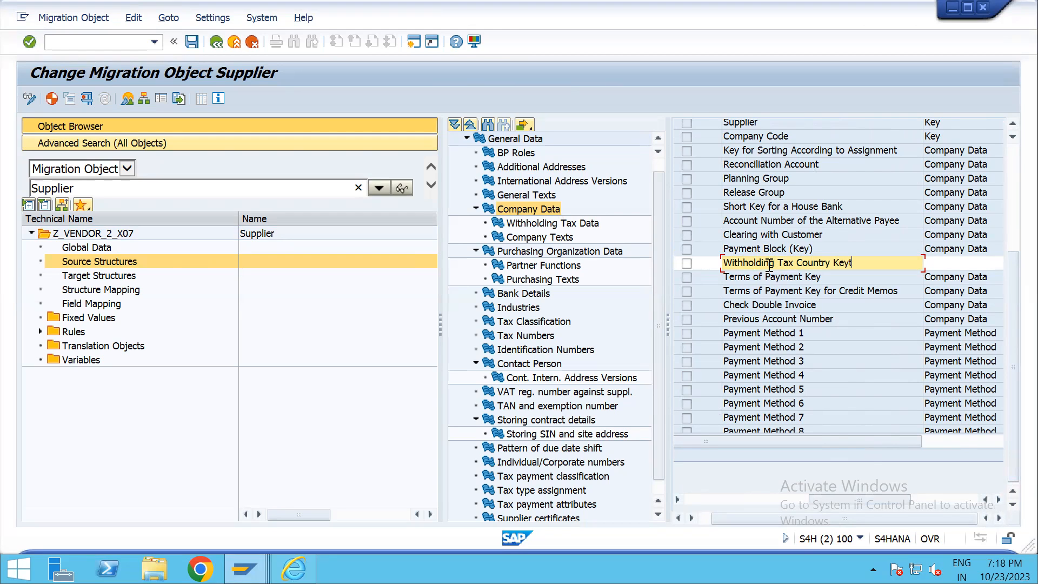
pyautogui.click(976, 264)
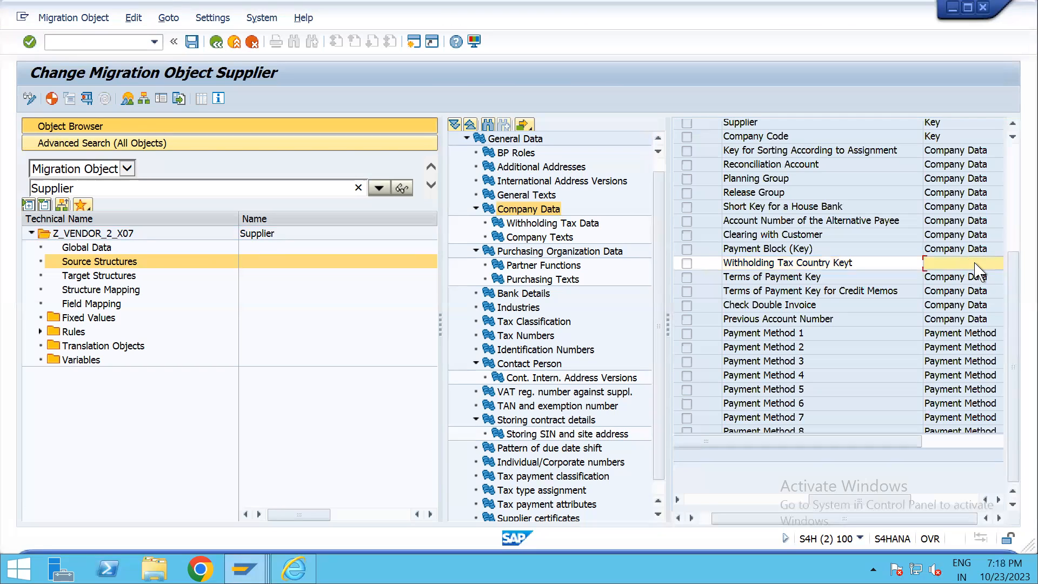
pyautogui.write('Company Data')
# Step: Check the remaining columns of the QLAND row, select the row, and save the migration object
pyautogui.moveTo(928, 500); pyautogui.dragTo(978, 491)
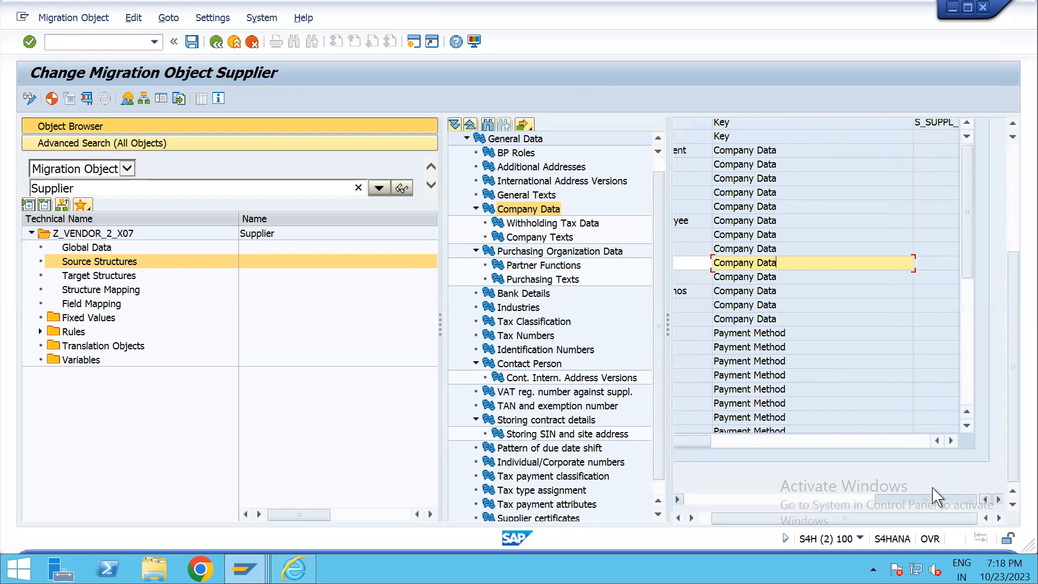
pyautogui.click(898, 442)
pyautogui.moveTo(851, 442); pyautogui.dragTo(602, 443)
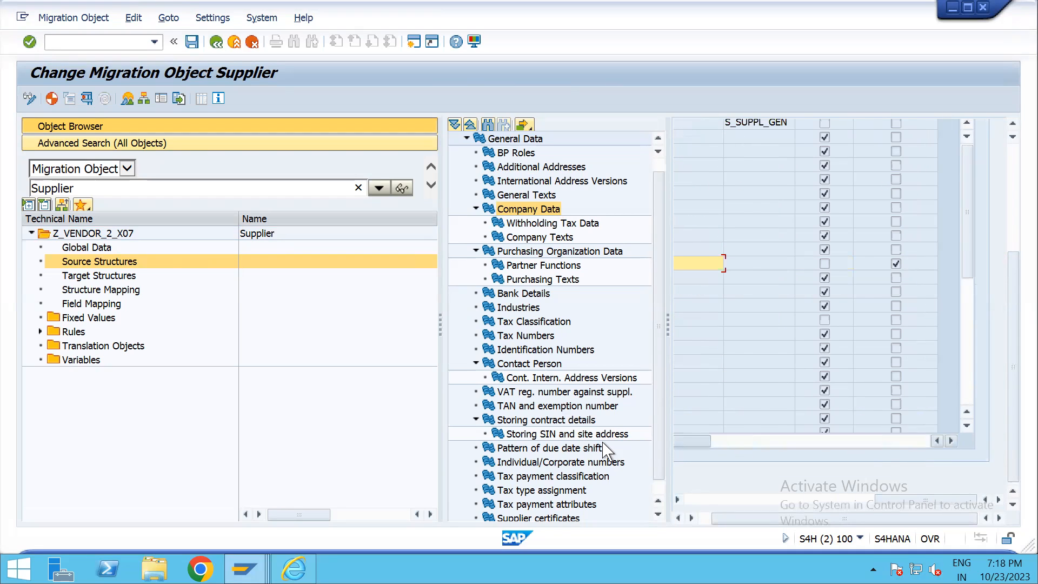
pyautogui.click(715, 500)
pyautogui.moveTo(803, 496); pyautogui.dragTo(679, 497)
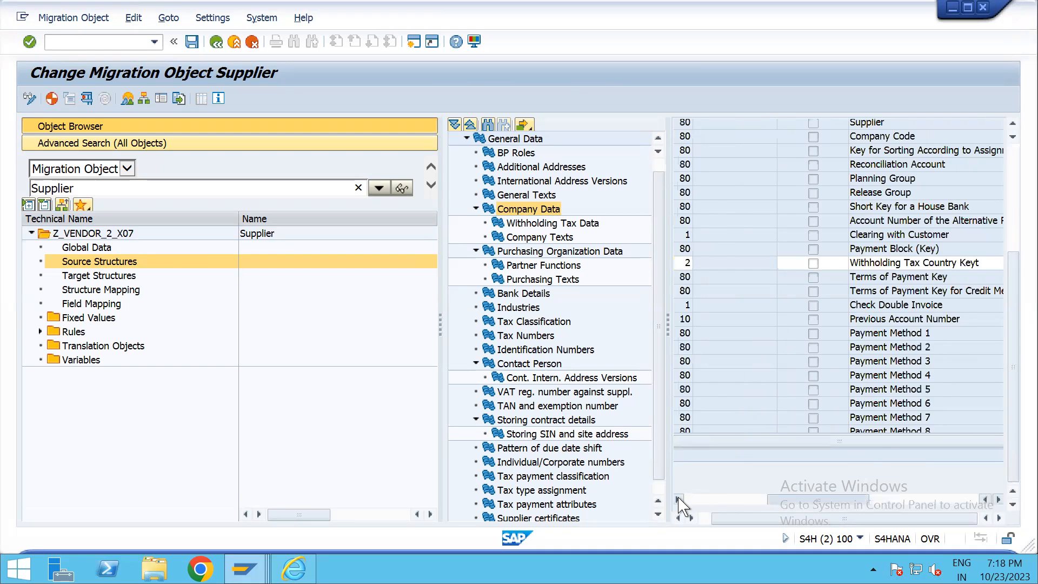
pyautogui.click(683, 262)
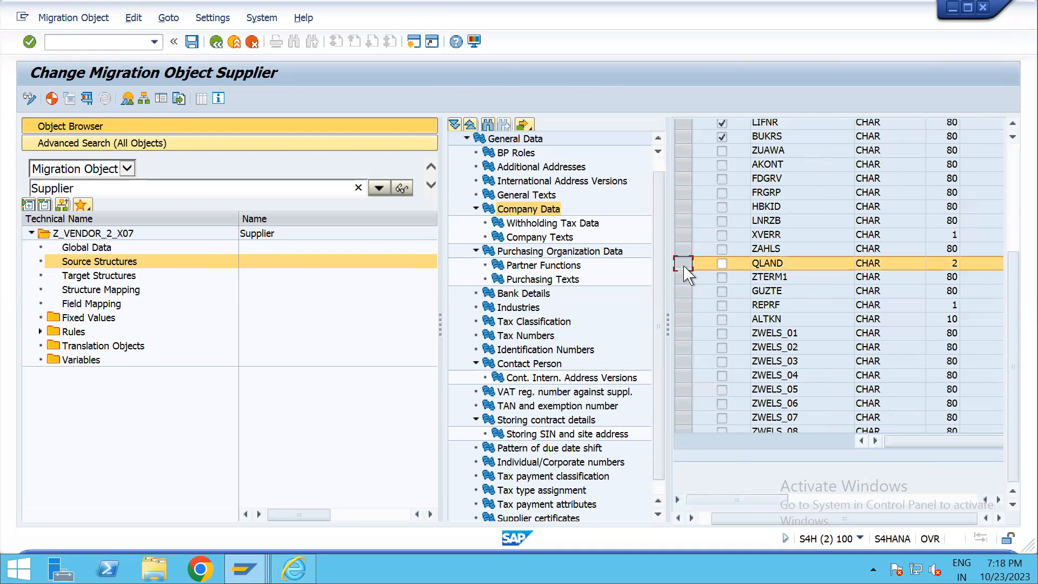
pyautogui.click(722, 263)
pyautogui.click(192, 42)
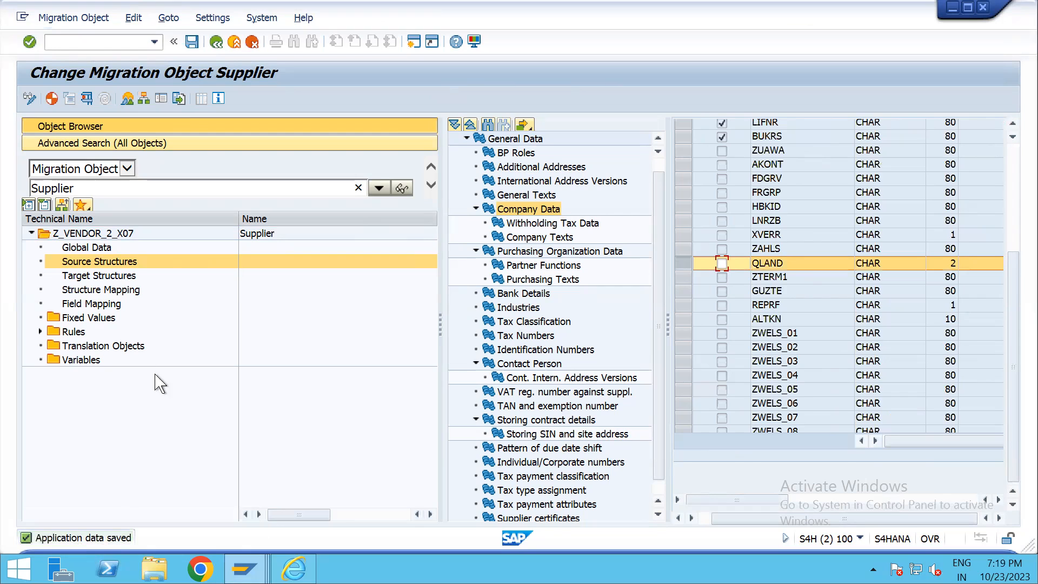
# Step: Open the field mapping of the Supplier object and select the Withholding Tax Country Keyt source field under Company Data
pyautogui.click(112, 304)
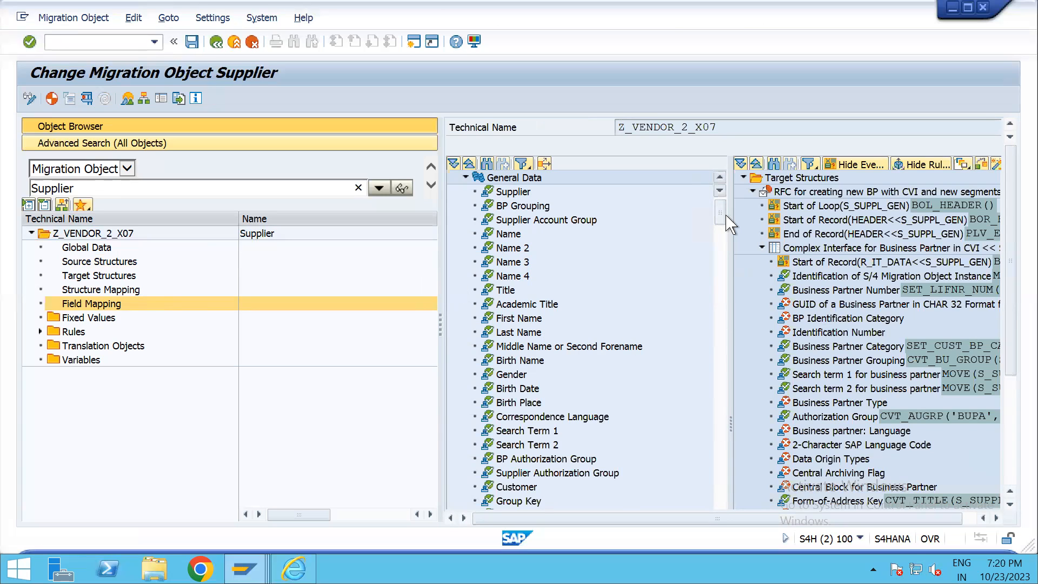
pyautogui.moveTo(723, 221); pyautogui.dragTo(720, 408)
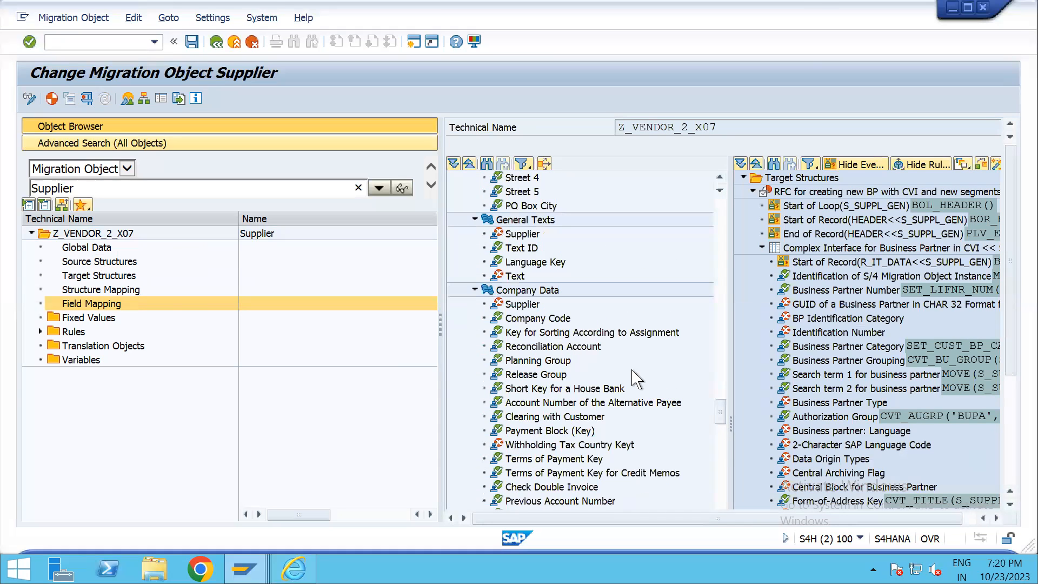
pyautogui.scroll(1, 724, 420)
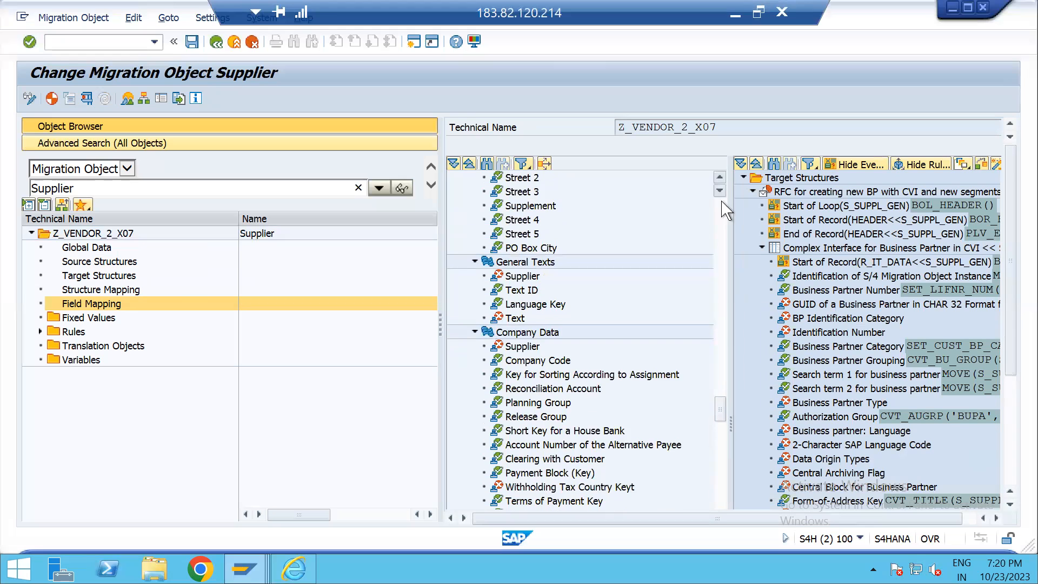
pyautogui.moveTo(721, 417); pyautogui.dragTo(724, 427)
pyautogui.click(583, 263)
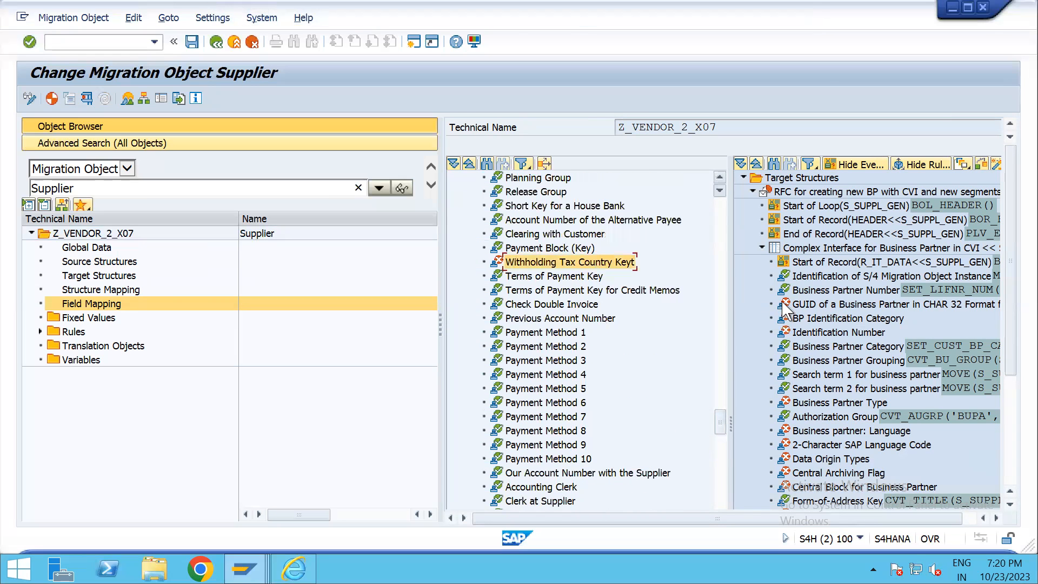
# Step: Find the Withholding Tax Country Key field in the target structures and map the Withholding Tax Country Keyt source field to it
pyautogui.click(804, 292)
pyautogui.click(775, 164)
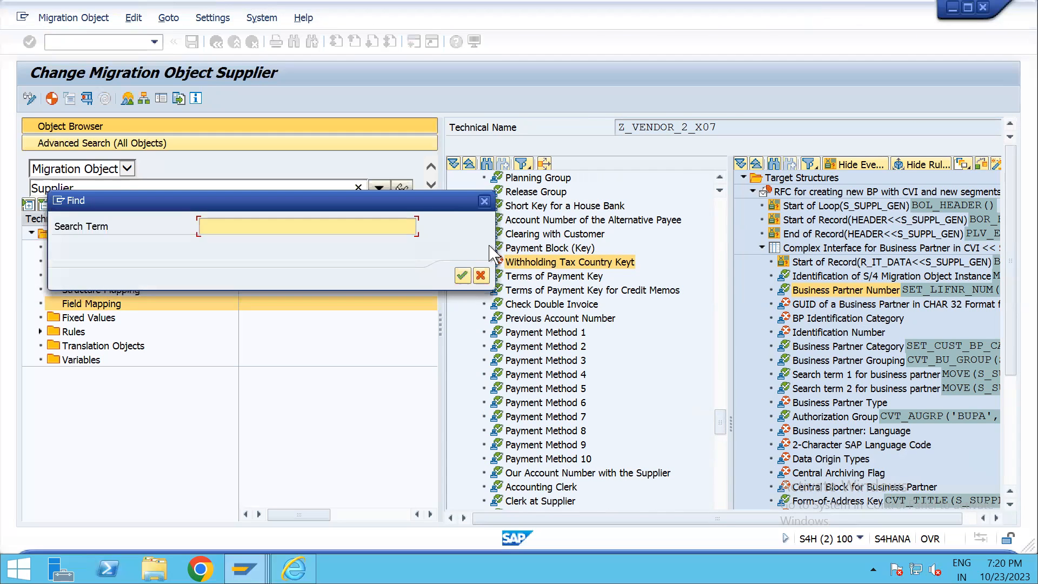
pyautogui.write('wi')
pyautogui.click(303, 241)
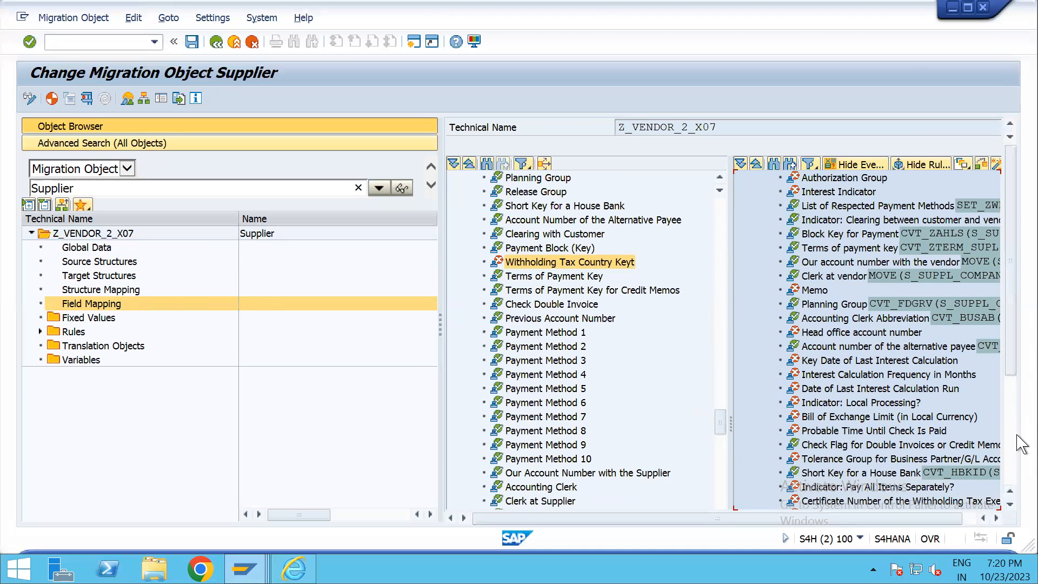
pyautogui.scroll(-1, 1013, 361)
pyautogui.scroll(-2, 989, 352)
pyautogui.scroll(-3, 881, 418)
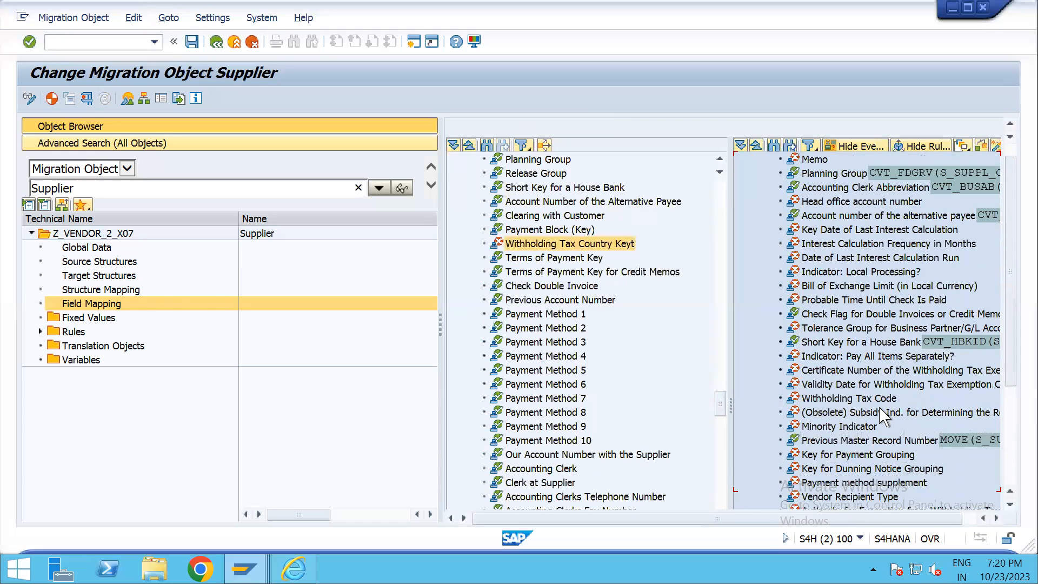
pyautogui.scroll(-3, 881, 417)
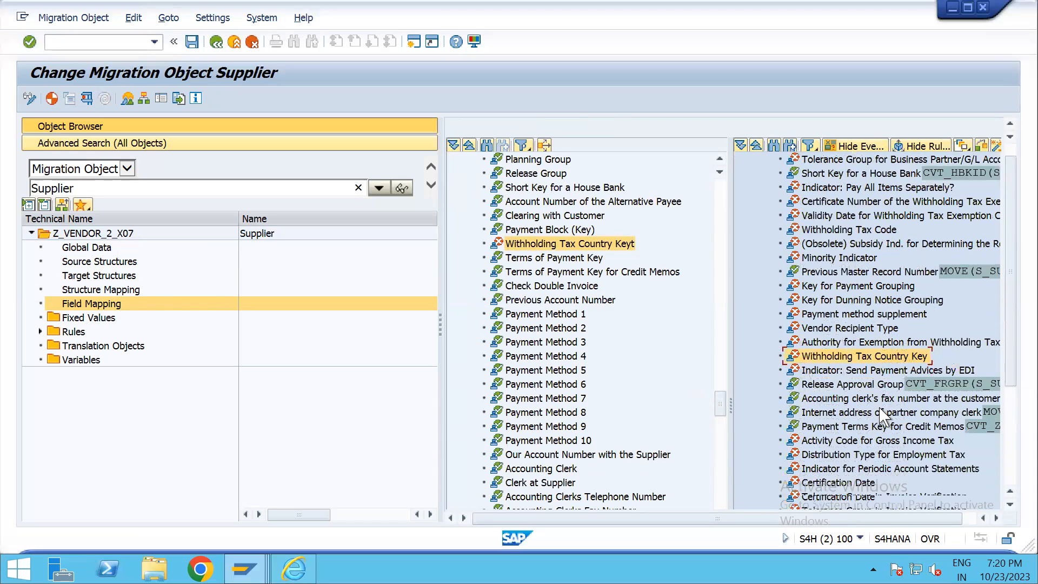
pyautogui.moveTo(541, 244); pyautogui.dragTo(830, 292)
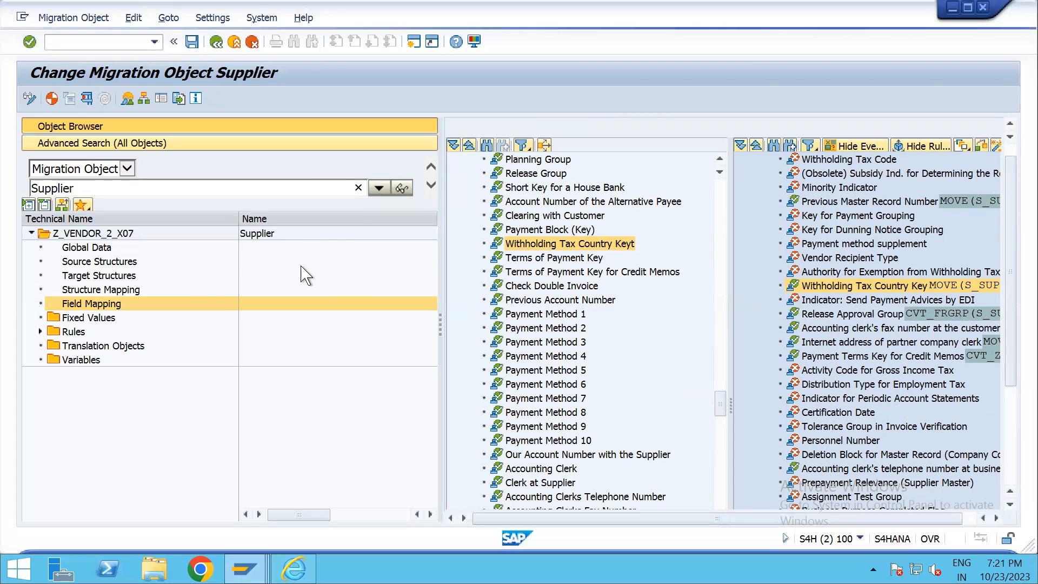
# Step: Generate the runtime objects of the Supplier migration object, saving its changes
pyautogui.click(50, 100)
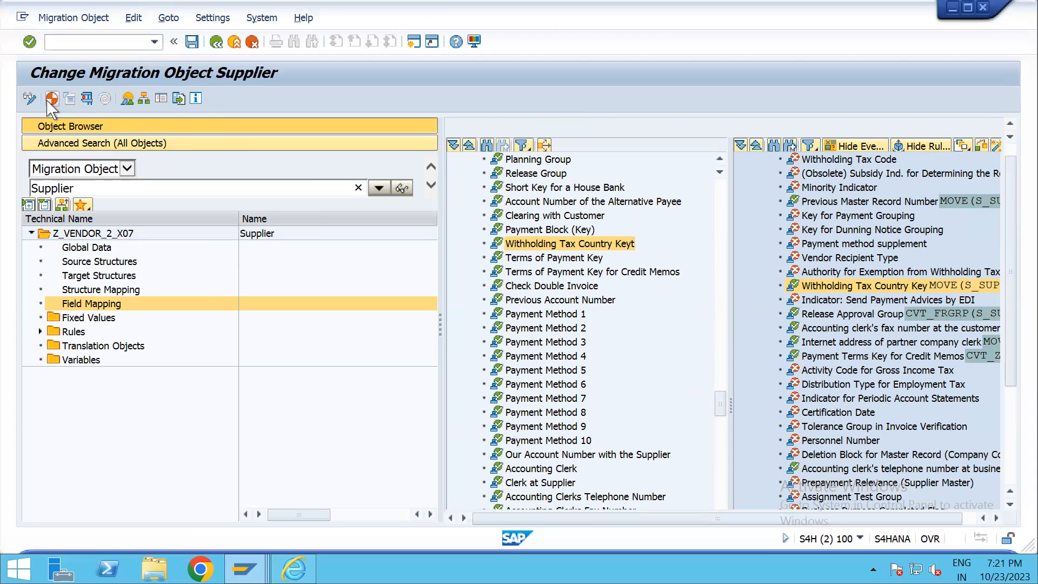
pyautogui.click(289, 324)
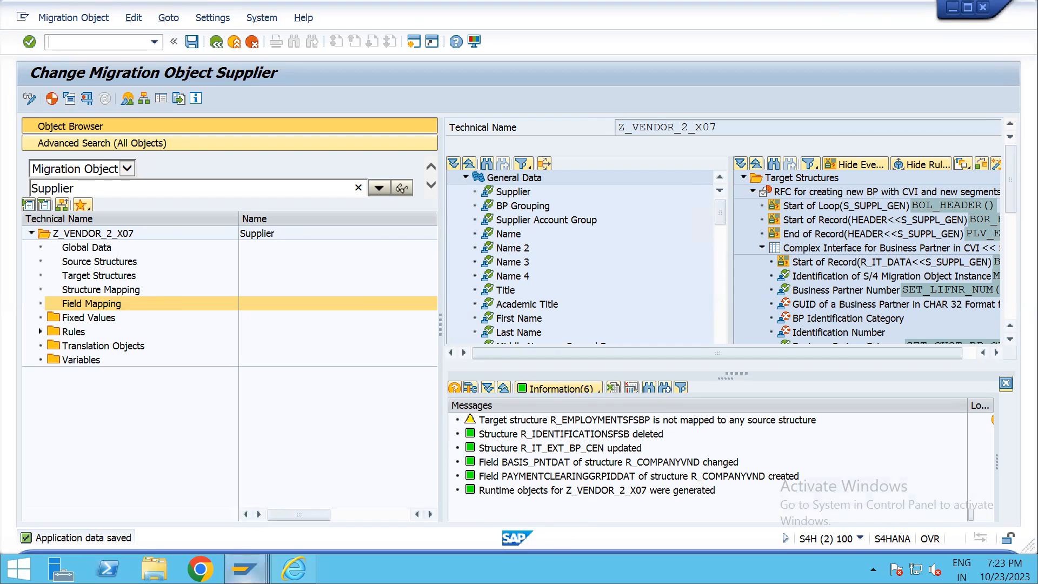
# Step: Switch to the Supplier migration object in Internet Explorer, dismiss the finished download notice, and refresh the maximized page
pyautogui.moveTo(244, 568)
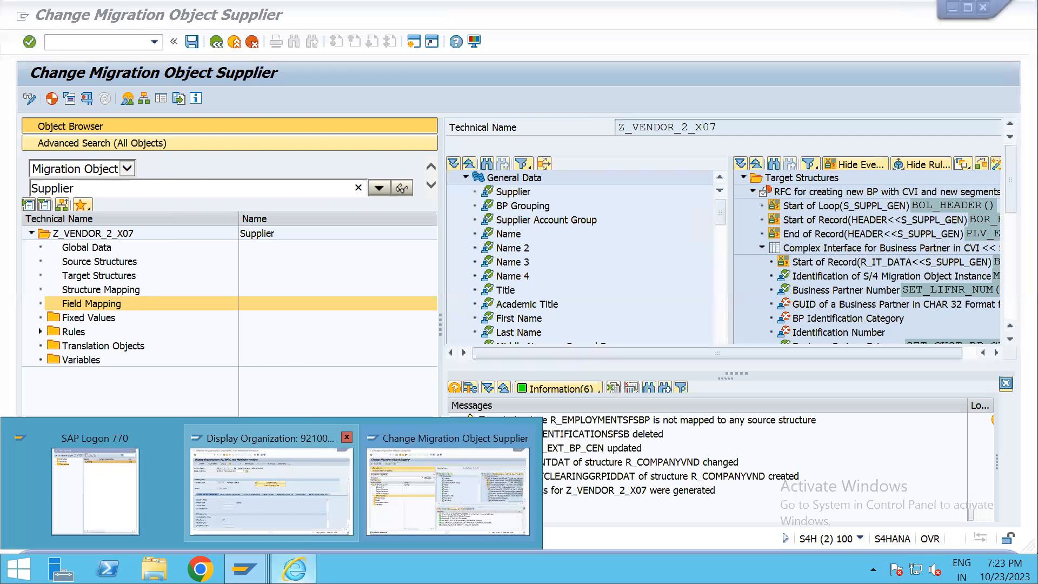
pyautogui.click(295, 568)
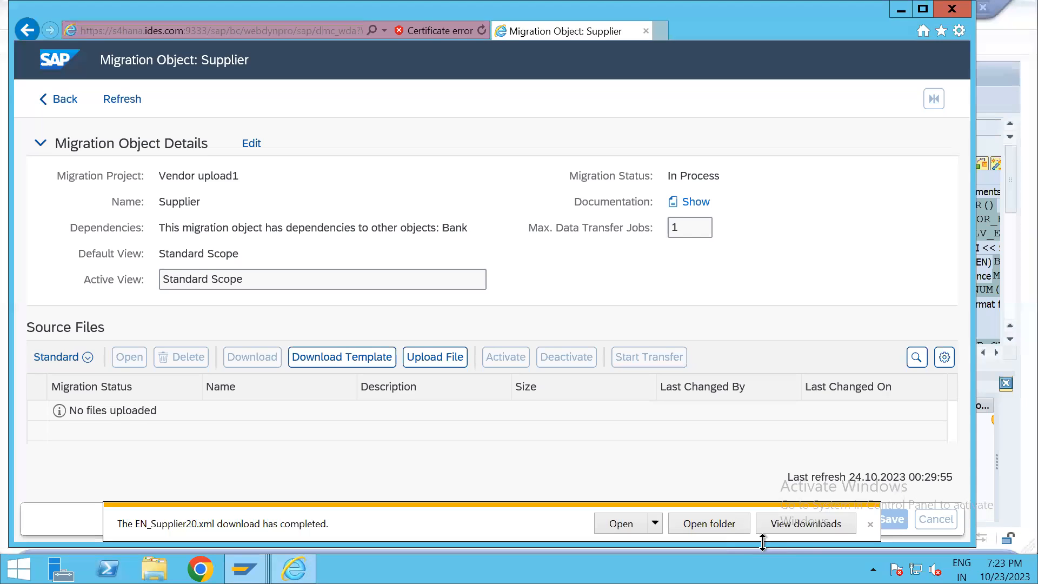
pyautogui.click(869, 523)
pyautogui.click(923, 9)
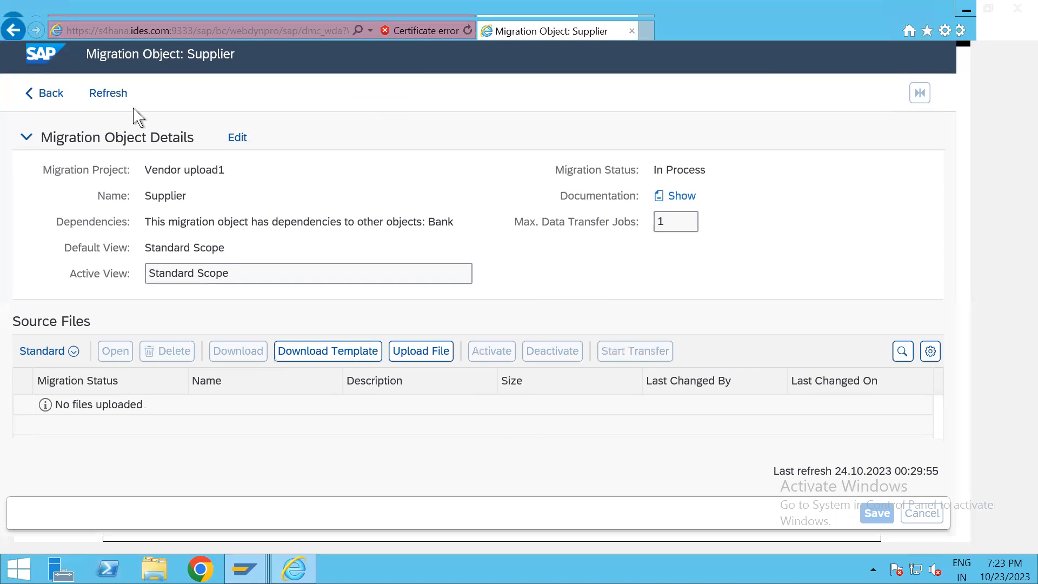
pyautogui.click(114, 104)
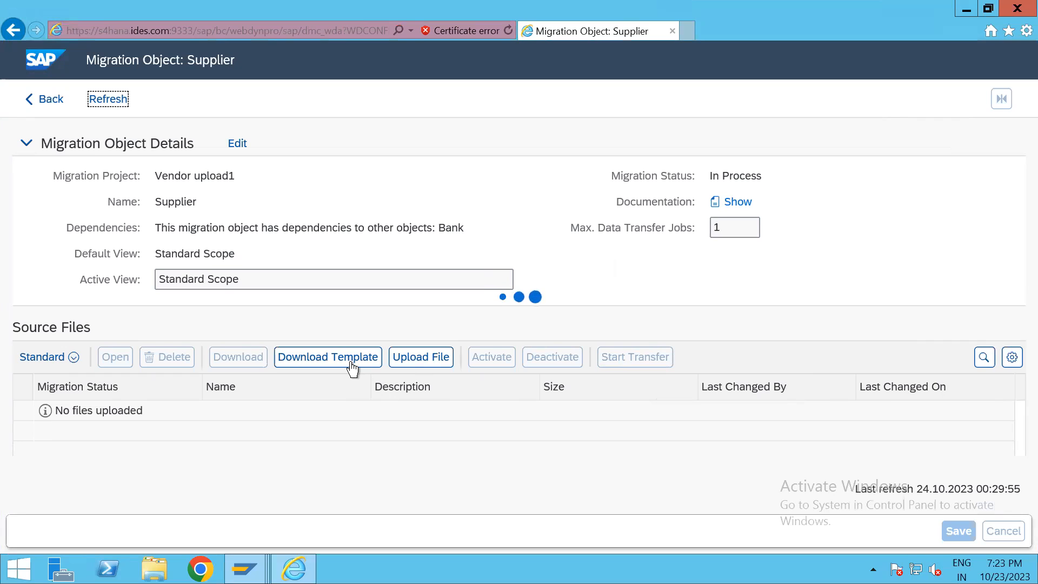
# Step: Download the Supplier migration template to the desktop's C drive as EN_Supplier30 and dismiss the download notice
pyautogui.click(371, 365)
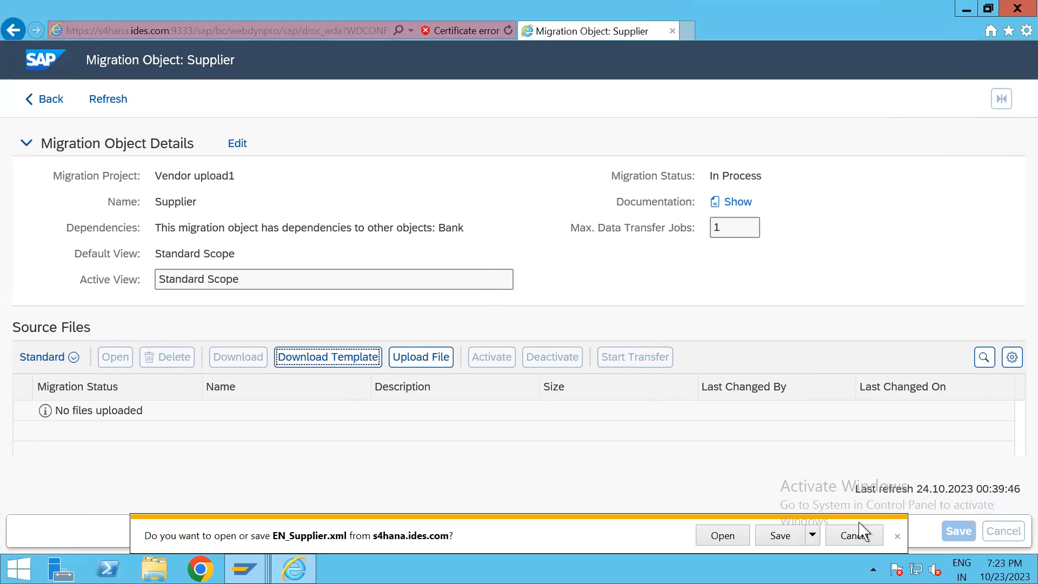
pyautogui.click(817, 536)
pyautogui.click(863, 520)
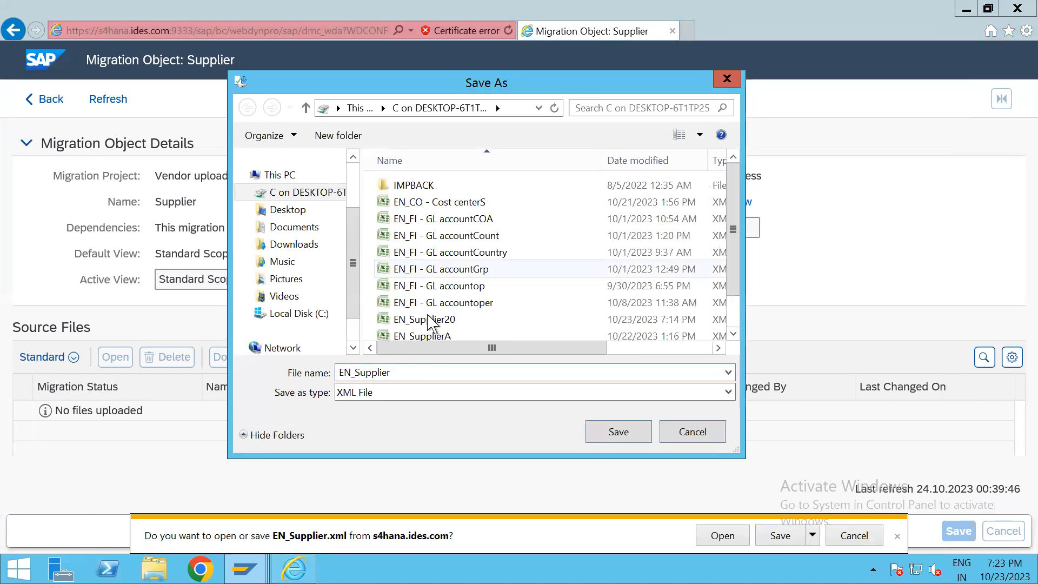
pyautogui.click(413, 375)
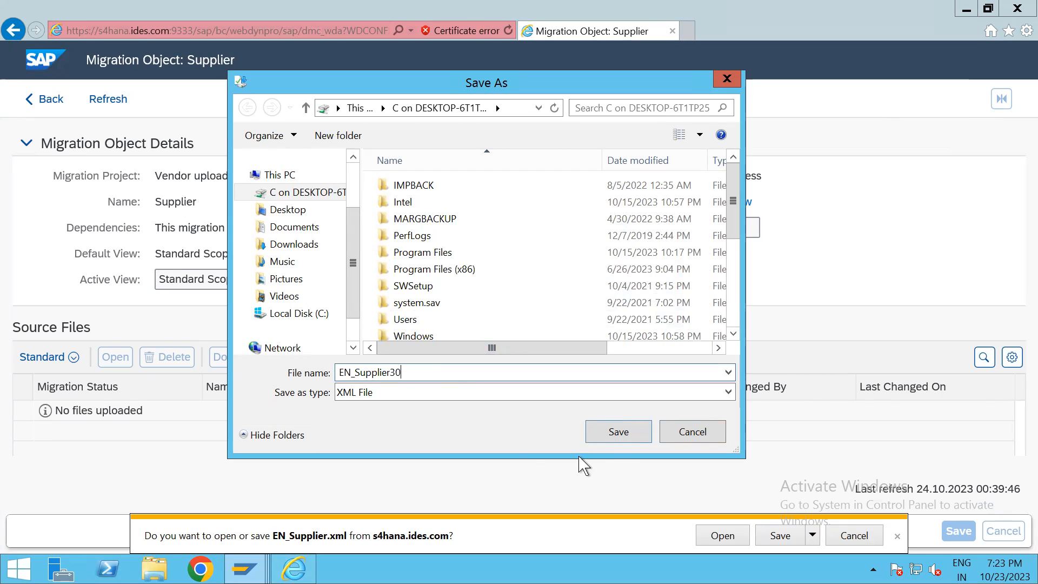
pyautogui.click(619, 436)
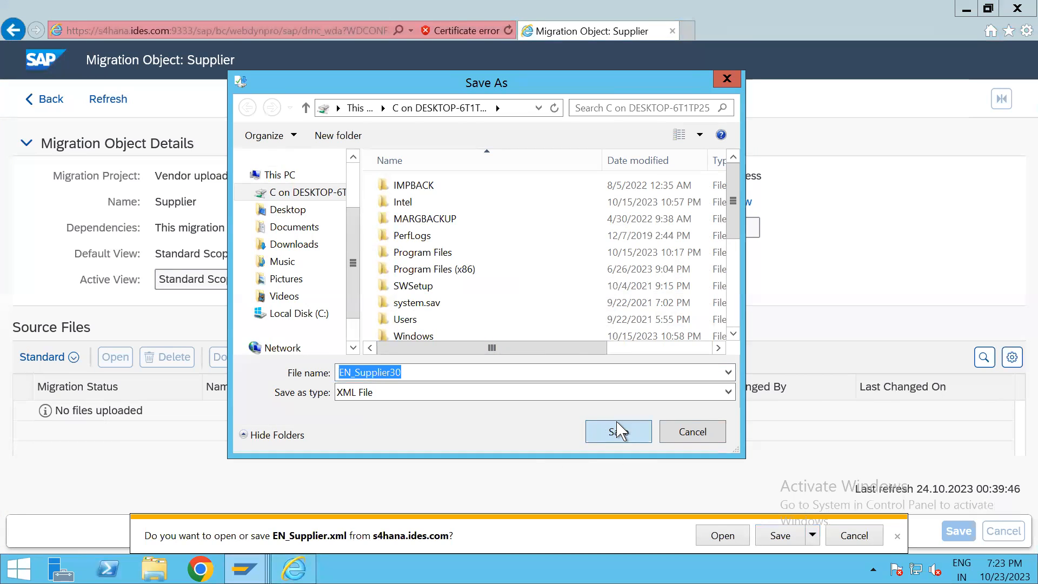
pyautogui.click(897, 536)
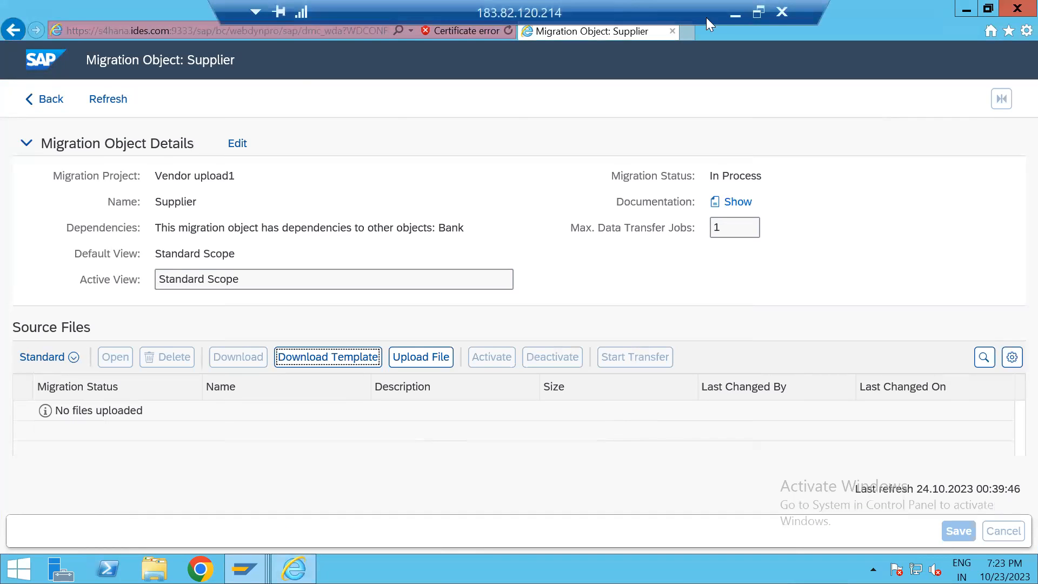
# Step: Leave the remote session, reload the Local Disk folder in File Explorer, and open EN_Supplier30 in Excel
pyautogui.click(734, 14)
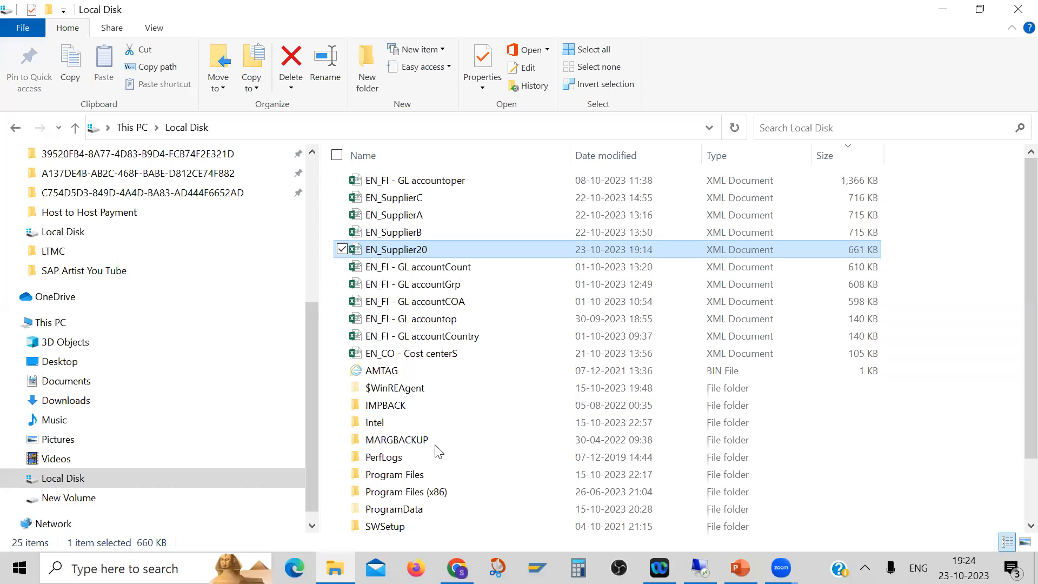
pyautogui.click(76, 129)
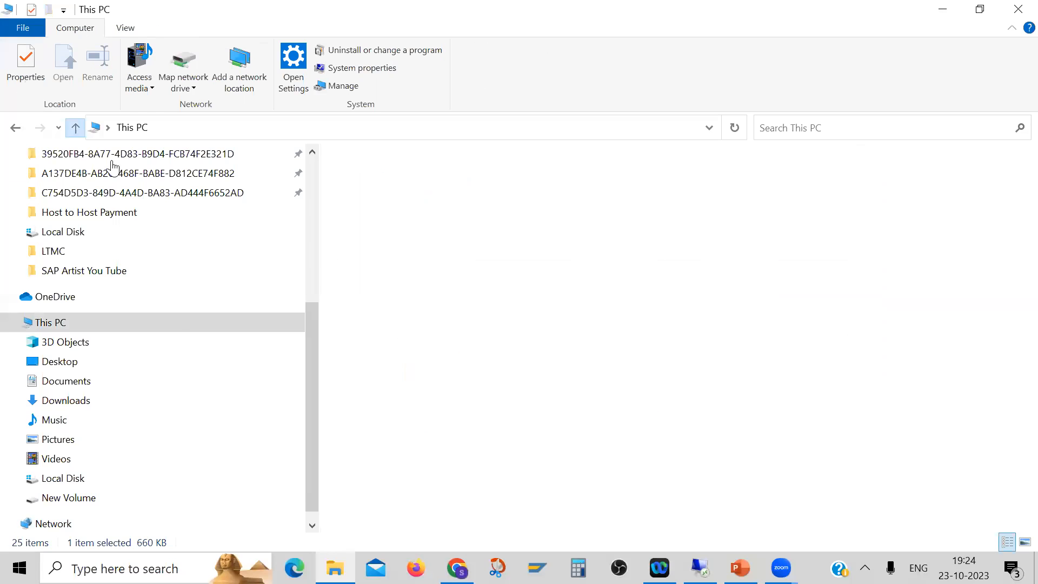
pyautogui.doubleClick(438, 341)
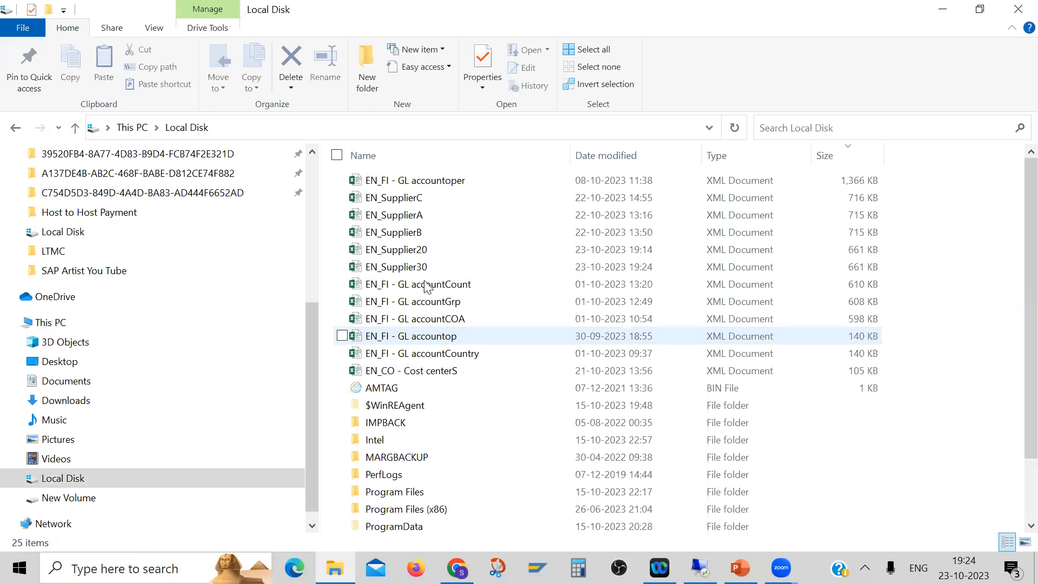
pyautogui.doubleClick(411, 267)
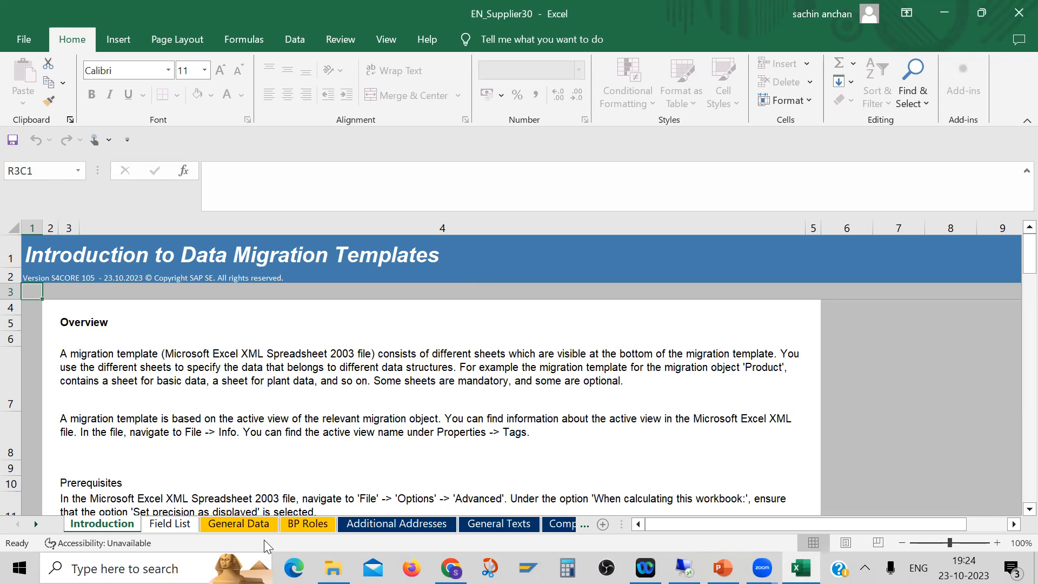
# Step: Look at the General Data sheet, then open the Company Data sheet at its first data row
pyautogui.click(232, 524)
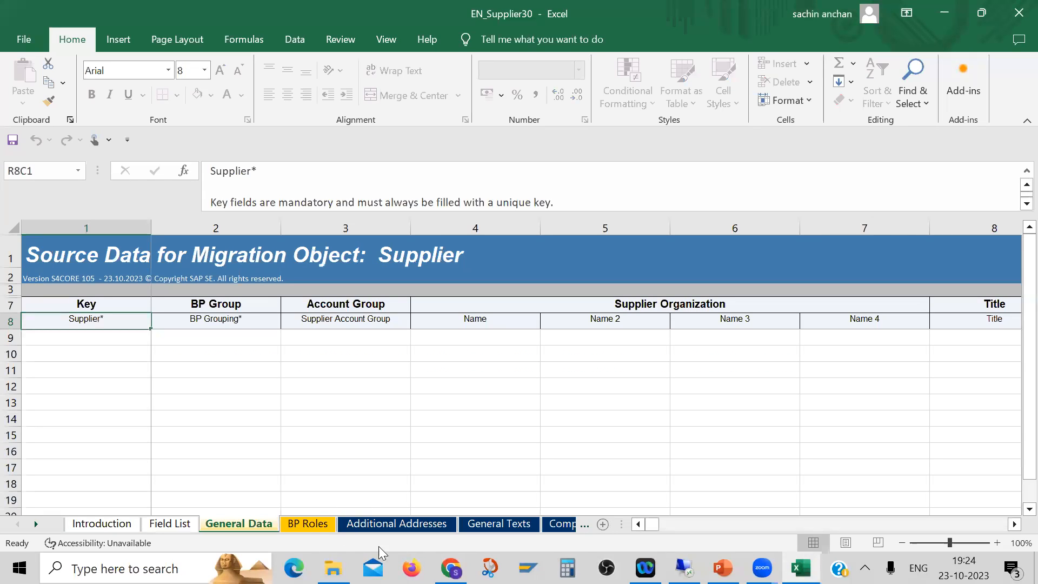
pyautogui.click(559, 525)
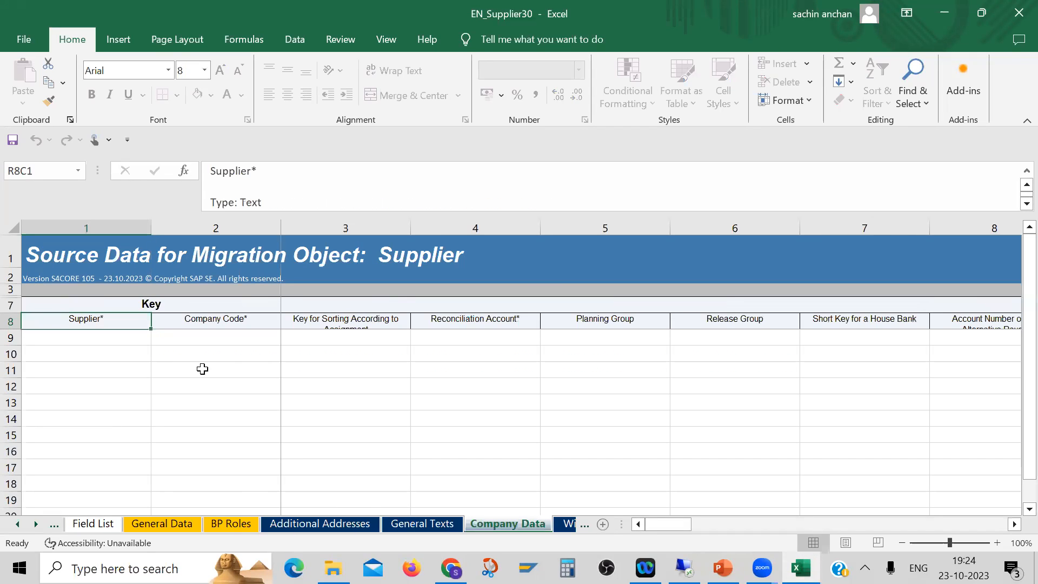
pyautogui.click(178, 350)
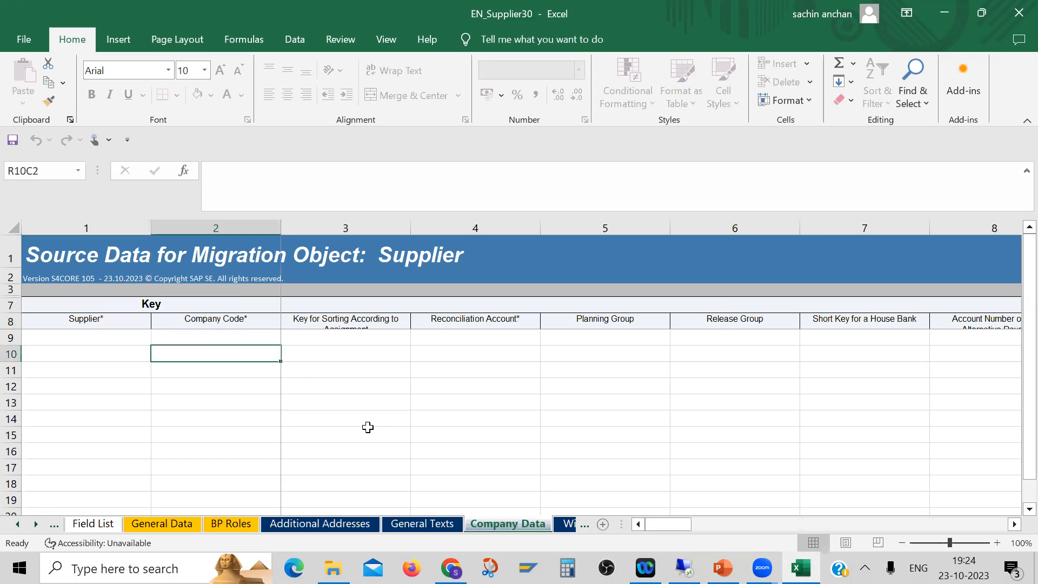
pyautogui.click(116, 337)
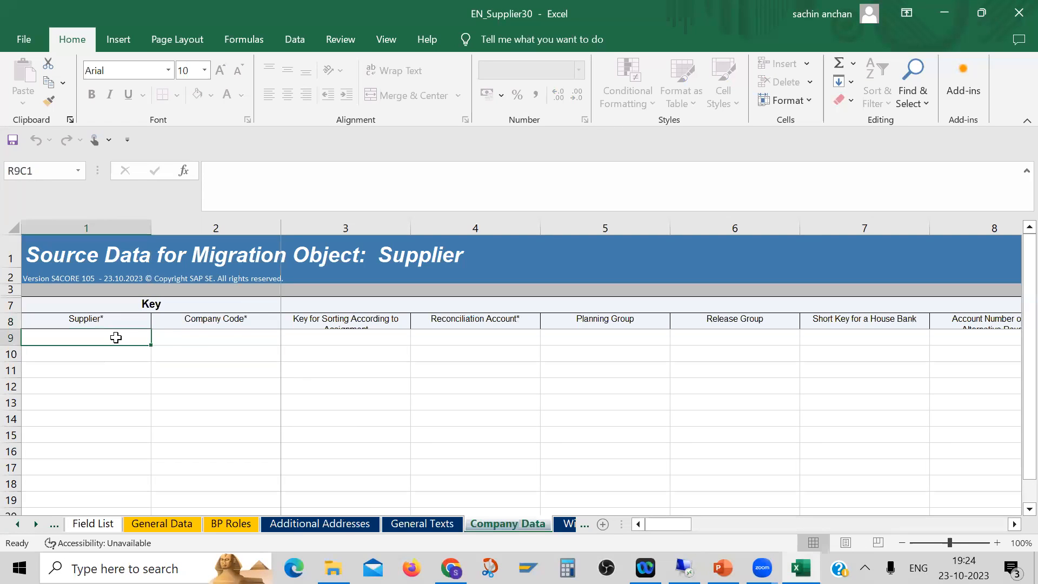
# Step: Examine the Company Data column headers through to the last column for the added withholding tax country field
pyautogui.press('Right')
pyautogui.press('Right')
pyautogui.press('Right')
pyautogui.press('Right')
pyautogui.press('Right')
pyautogui.press('Right')
pyautogui.press('Right')
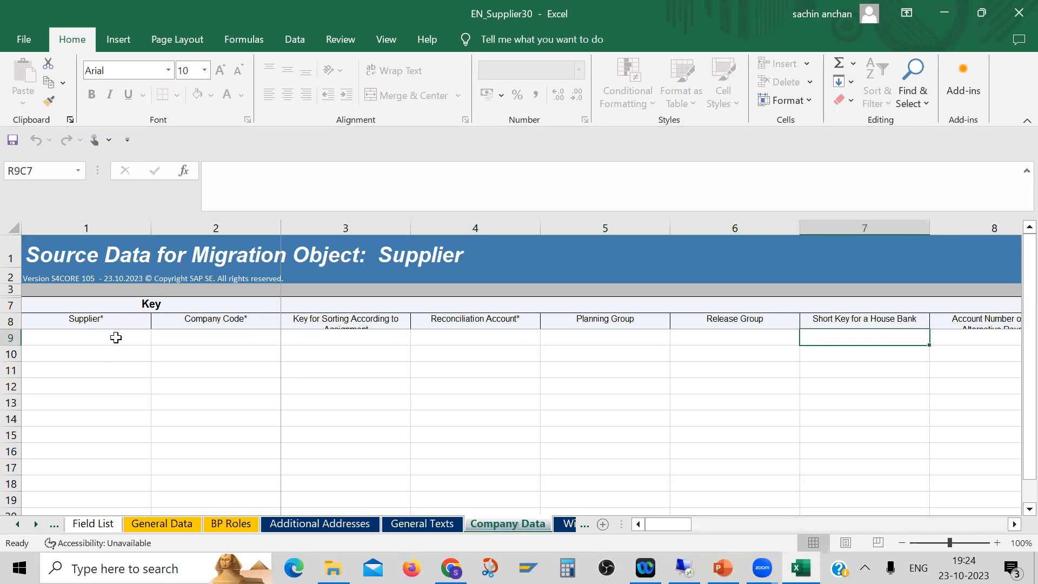
pyautogui.press('Right')
pyautogui.press('Right')
pyautogui.press('Right')
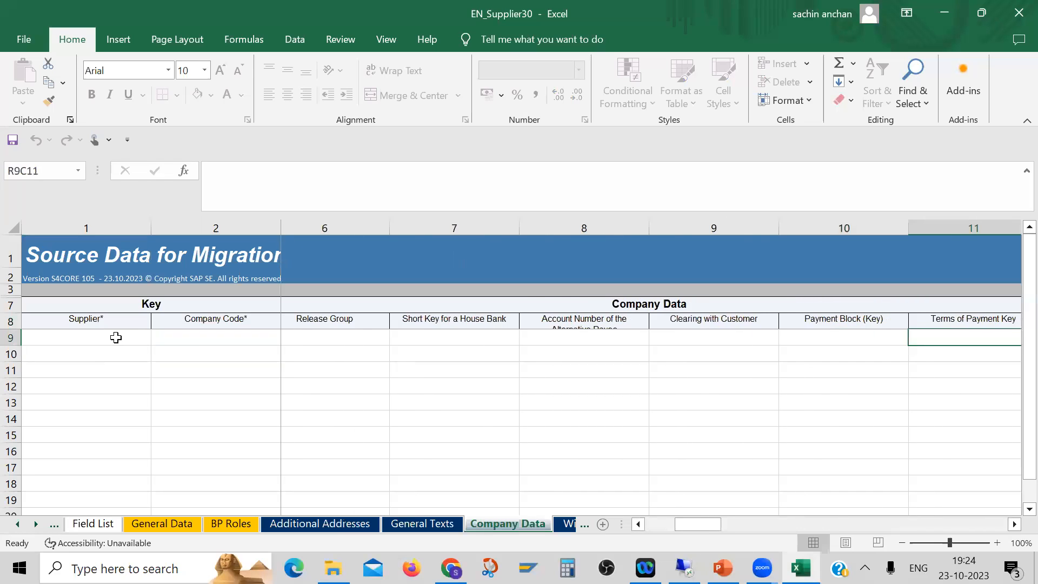
pyautogui.press('Right')
pyautogui.press('Right')
pyautogui.press('Right')
pyautogui.press('Right')
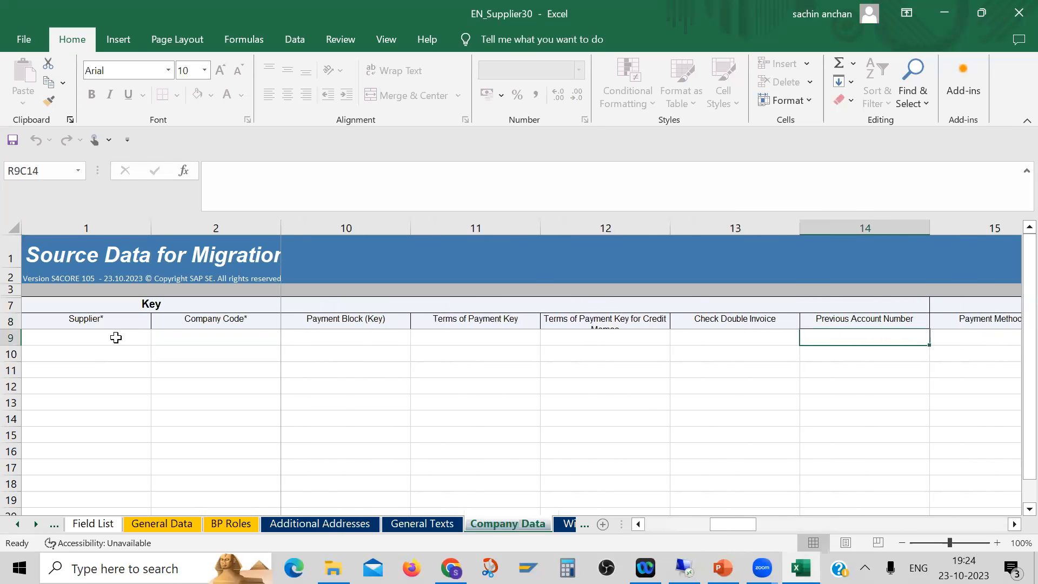
pyautogui.press('Right')
pyautogui.press('Right')
pyautogui.press('Right')
pyautogui.press('Right')
pyautogui.press('Right')
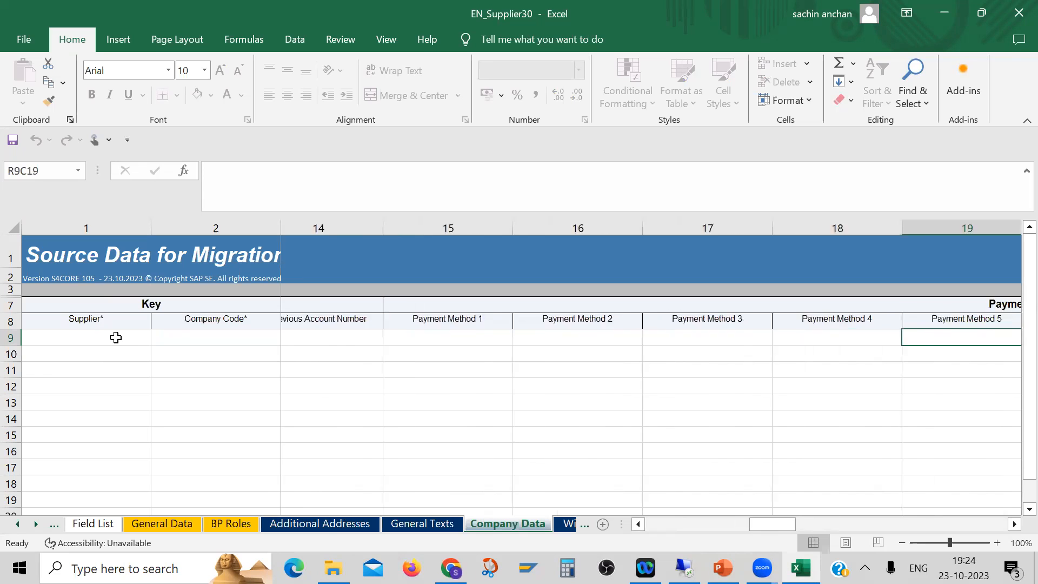
pyautogui.press('Right')
pyautogui.press('Right')
pyautogui.press('Right')
pyautogui.press('Right')
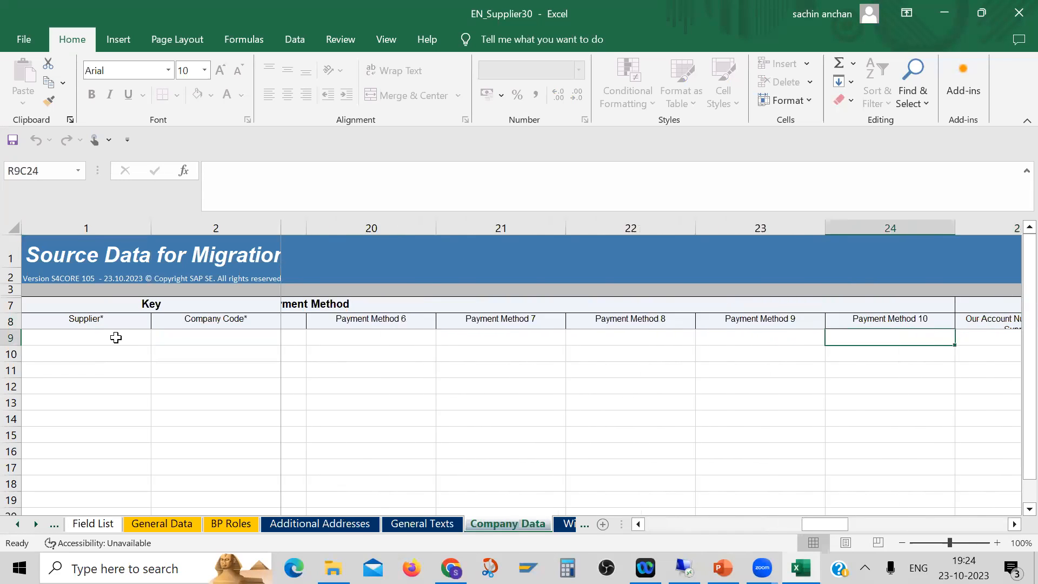
pyautogui.press('Right')
pyautogui.press('Right')
pyautogui.press('Right')
pyautogui.press('Right')
pyautogui.press('Right')
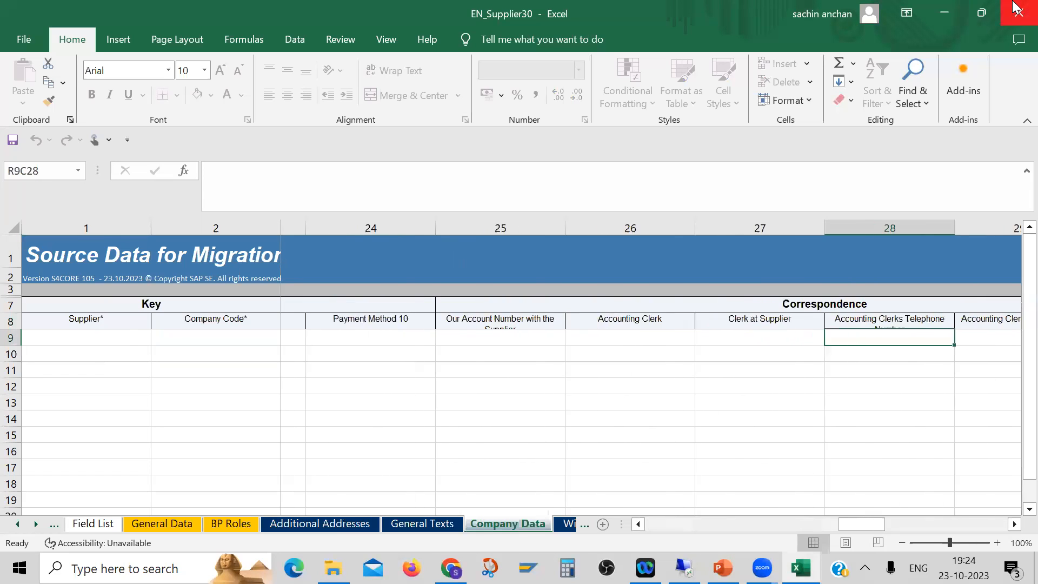
pyautogui.press('Right')
pyautogui.press('Right')
pyautogui.press('Right')
pyautogui.press('Right')
pyautogui.press('Right')
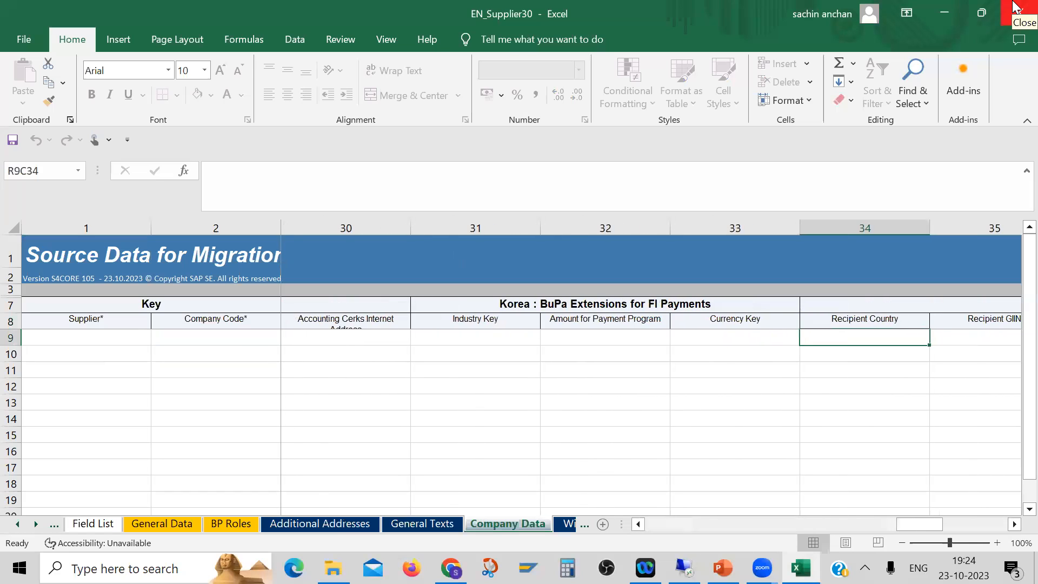
pyautogui.press('Right')
pyautogui.press('Right')
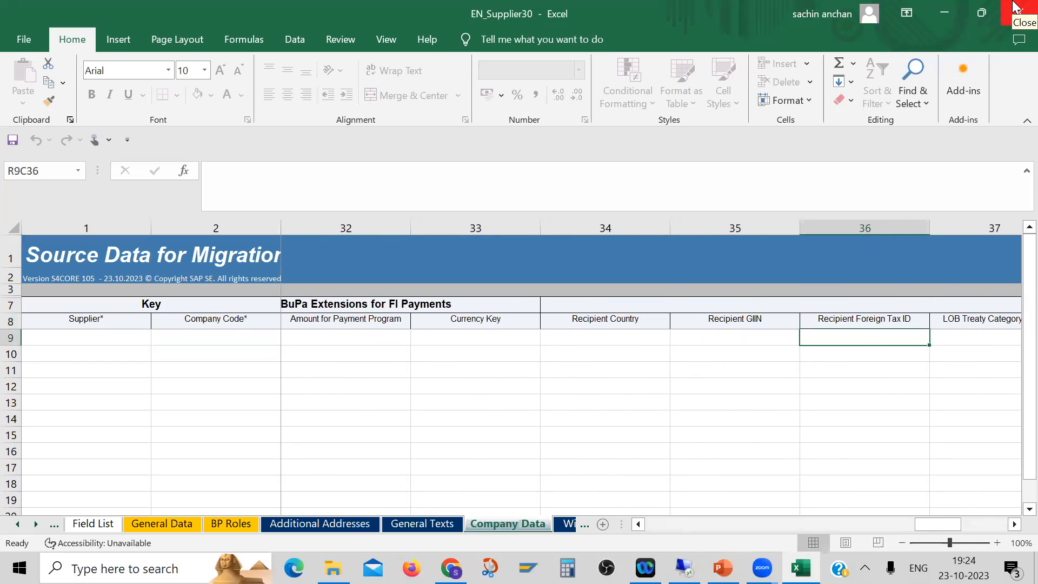
pyautogui.press('Right')
pyautogui.press('Right')
pyautogui.press('Right')
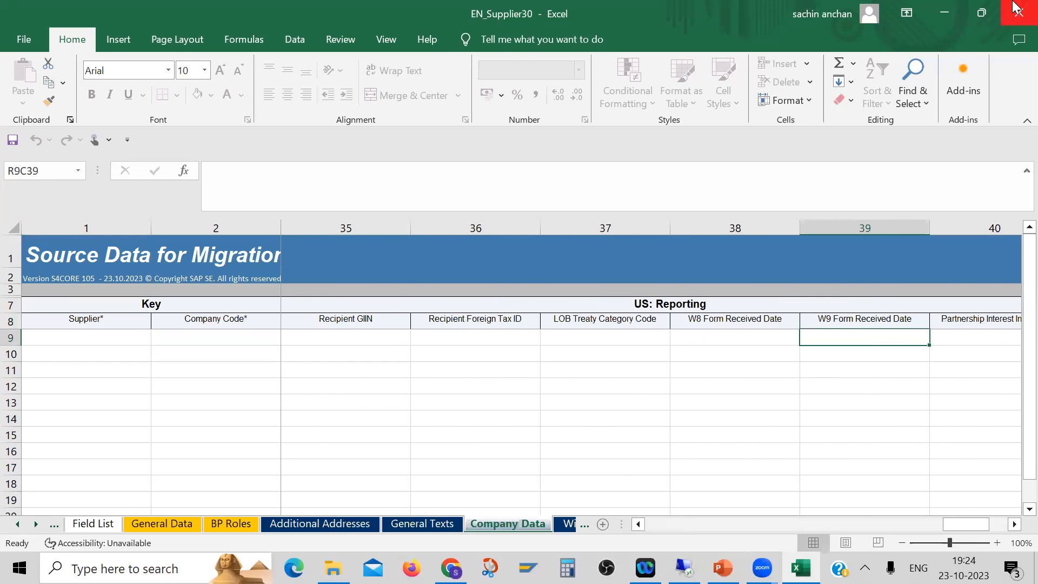
pyautogui.press('Right')
pyautogui.press('Right')
# Step: Recheck the Company Data headers backwards from US: Reporting to the Key for Sorting According to Assignment column
pyautogui.press('Left')
pyautogui.press('Left')
pyautogui.press('Left')
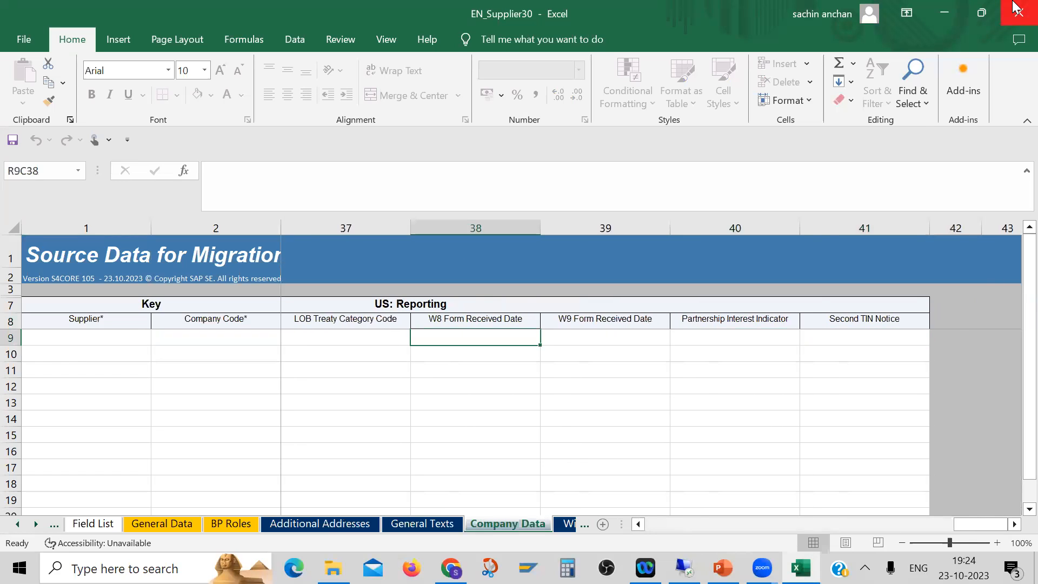
pyautogui.press('Left')
pyautogui.press('Left')
pyautogui.press('Left')
pyautogui.press('Left')
pyautogui.press('Left')
pyautogui.press('Left')
pyautogui.press('Left')
pyautogui.press('Left')
pyautogui.press('Left')
pyautogui.press('Left')
pyautogui.press('Left')
pyautogui.press('Left')
pyautogui.press('Left')
pyautogui.press('Left')
pyautogui.press('Left')
pyautogui.press('Left')
pyautogui.press('Left')
pyautogui.press('Left')
pyautogui.press('Left')
pyautogui.press('Left')
pyautogui.press('Left')
pyautogui.press('Left')
pyautogui.press('Left')
pyautogui.press('Left')
pyautogui.press('Left')
pyautogui.press('Left')
pyautogui.press('Left')
pyautogui.press('Left')
pyautogui.press('Left')
pyautogui.press('Left')
pyautogui.press('Left')
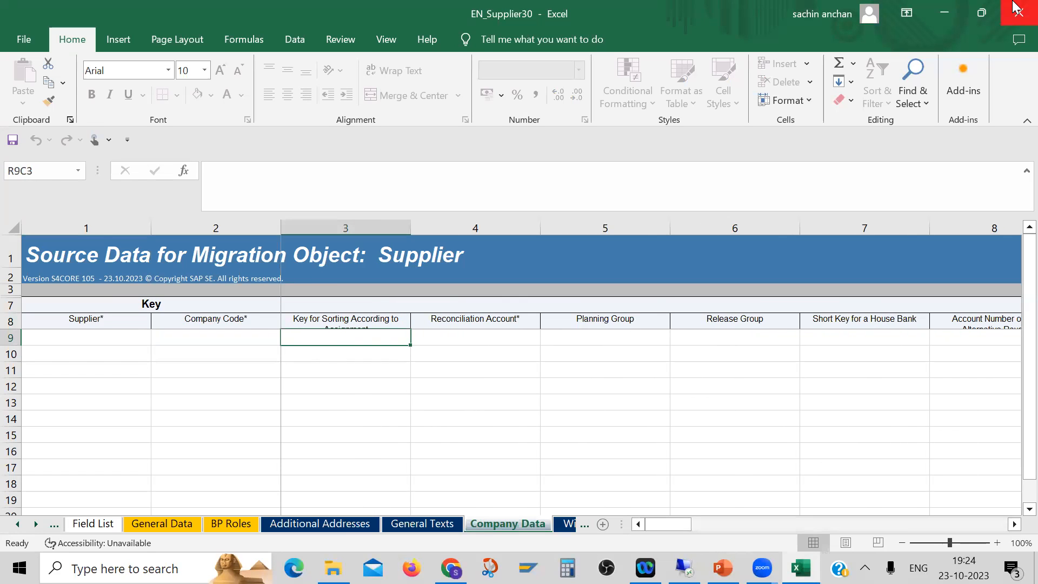
# Step: Close the EN_Supplier30 workbook, switch to the remote session, and go back to the Vendor upload1 migration project
pyautogui.press('Left')
pyautogui.press('Left')
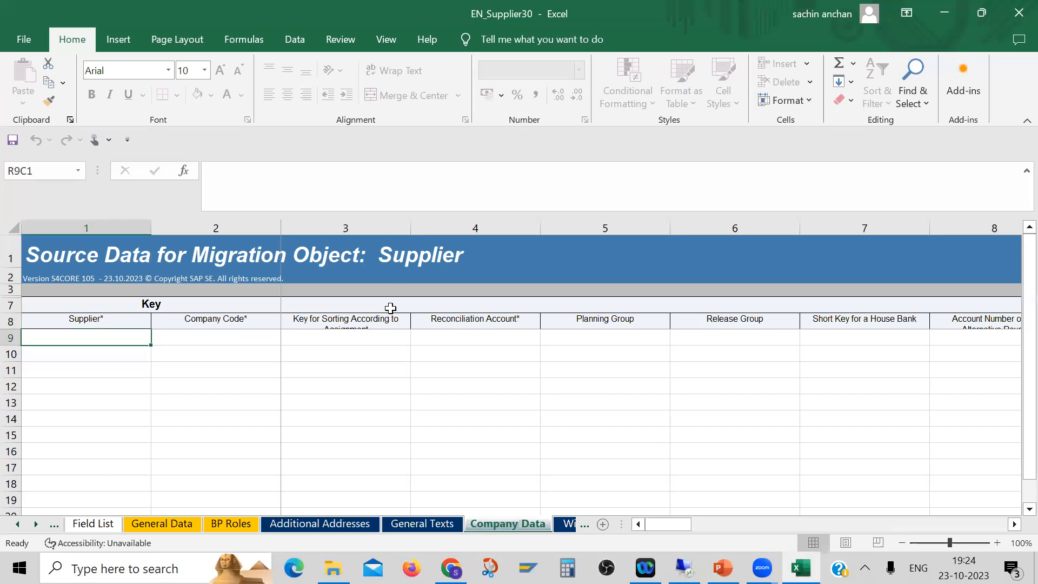
pyautogui.click(403, 360)
pyautogui.click(100, 339)
pyautogui.click(1015, 14)
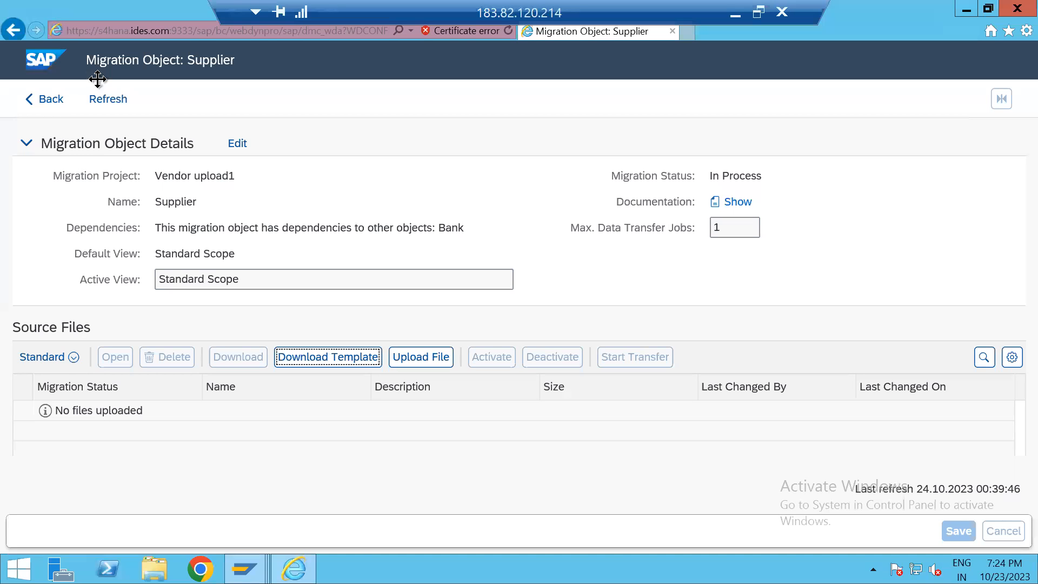
pyautogui.click(43, 100)
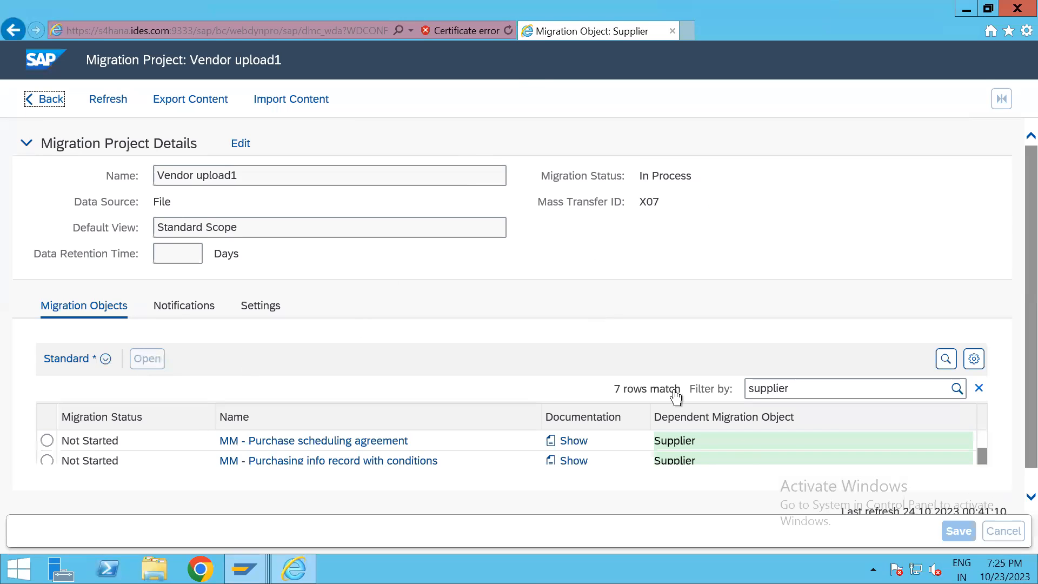
# Step: Reapply the supplier filter to the migration objects and try to open the Supplier object
pyautogui.click(842, 394)
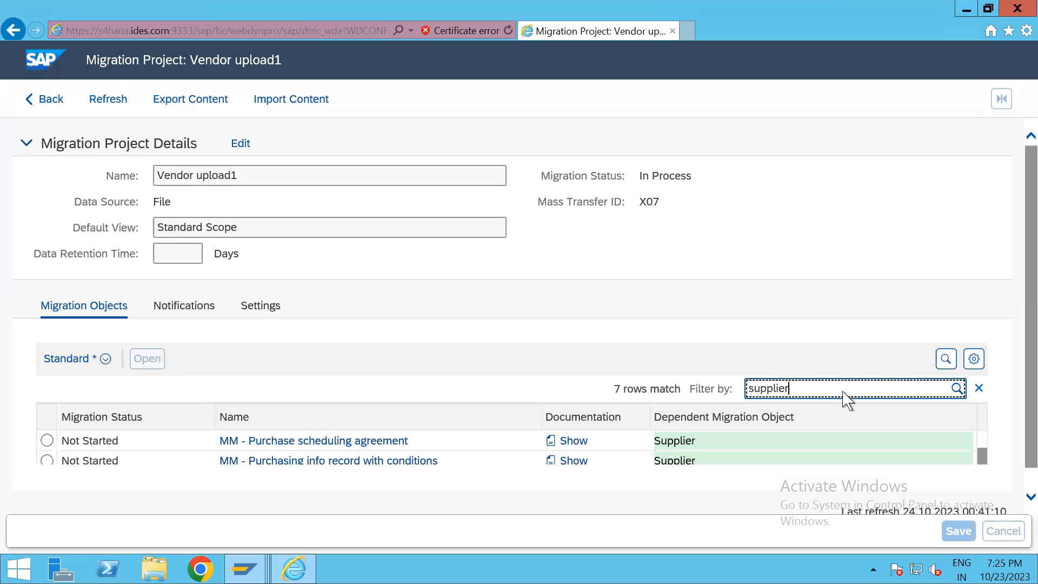
pyautogui.click(980, 389)
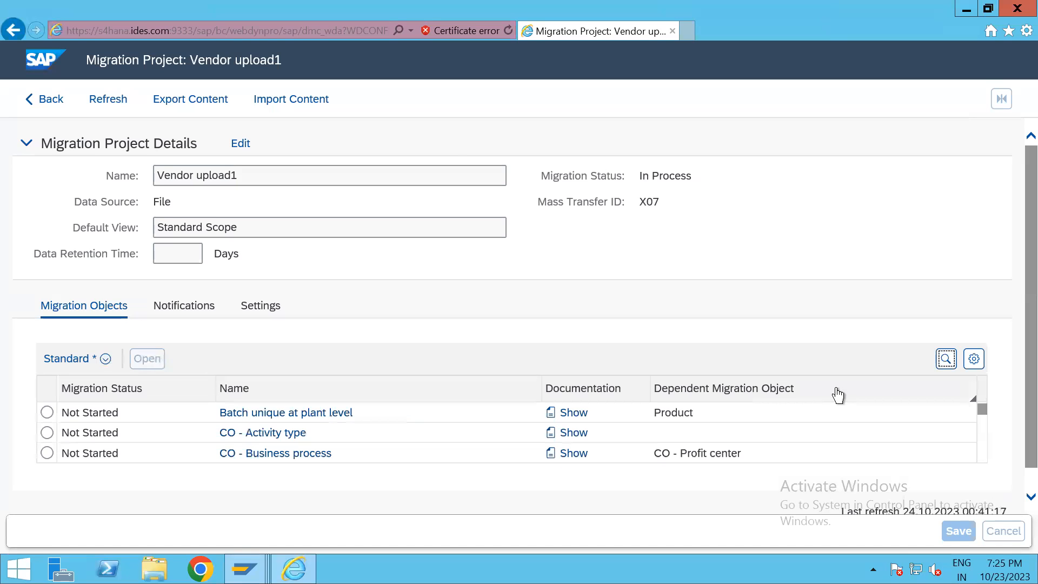
pyautogui.click(946, 367)
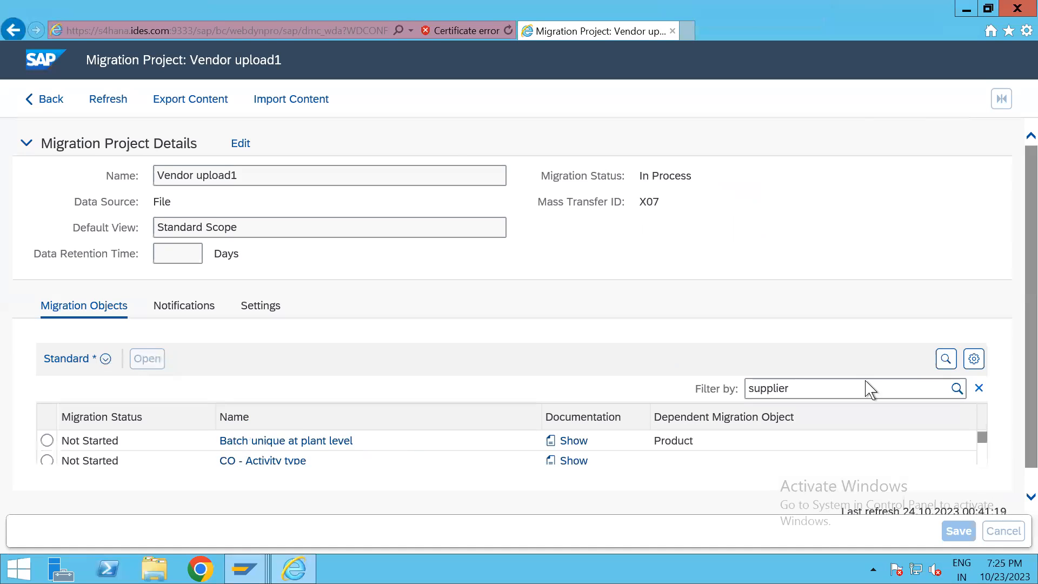
pyautogui.click(840, 394)
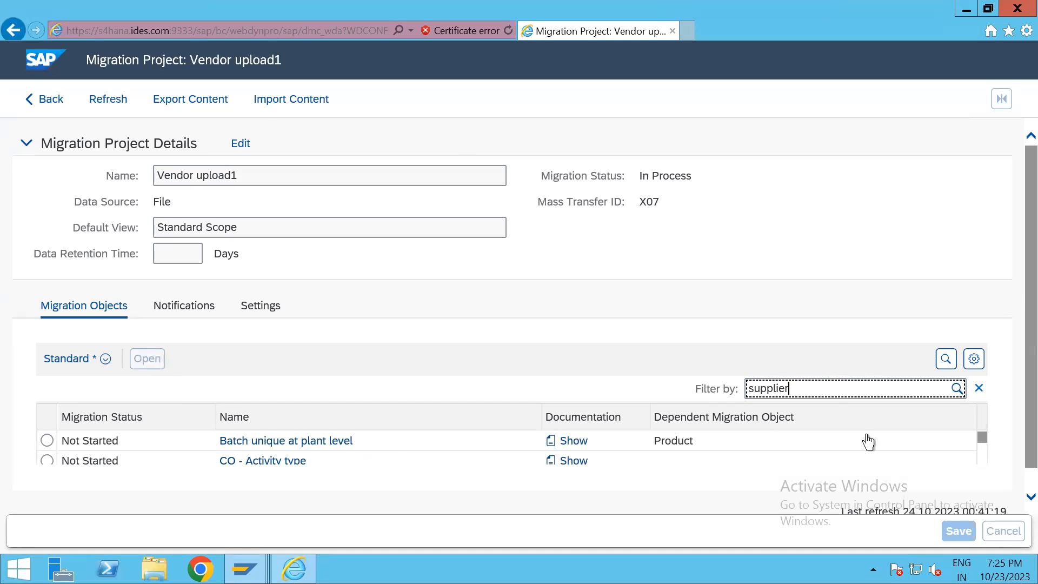
pyautogui.press('Return')
pyautogui.click(670, 443)
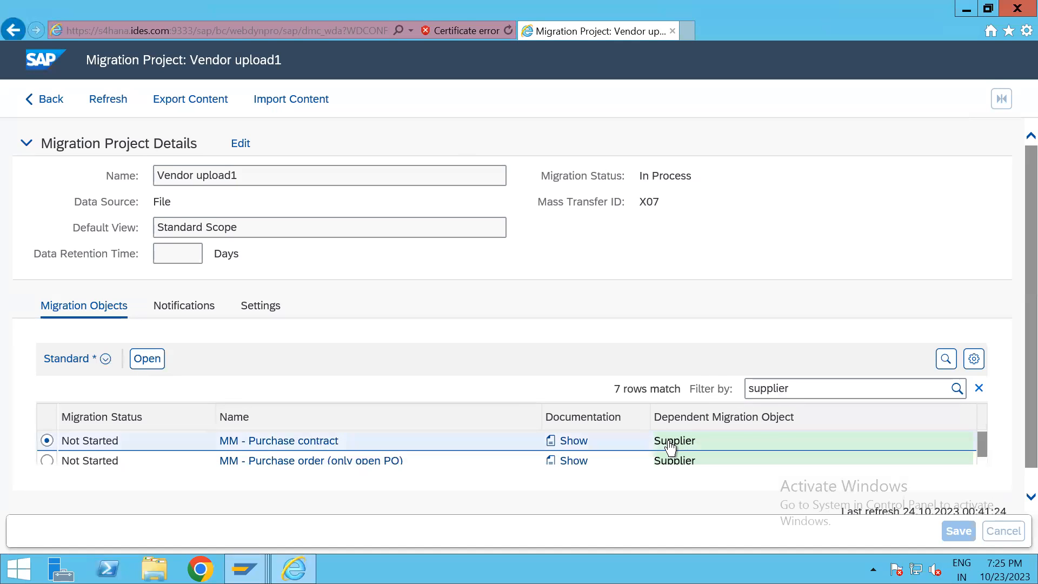
pyautogui.scroll(-3, 670, 444)
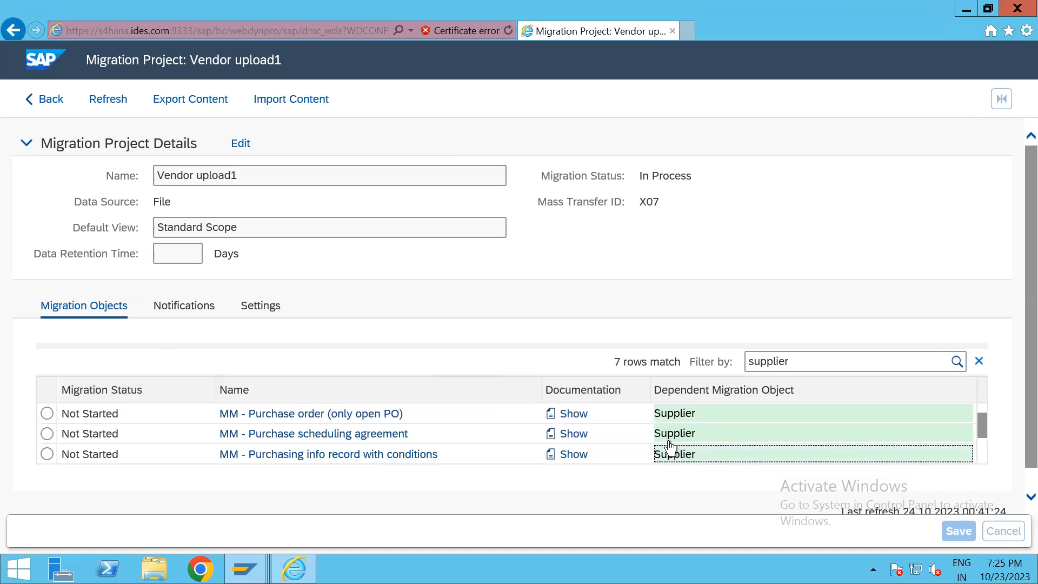
pyautogui.click(257, 456)
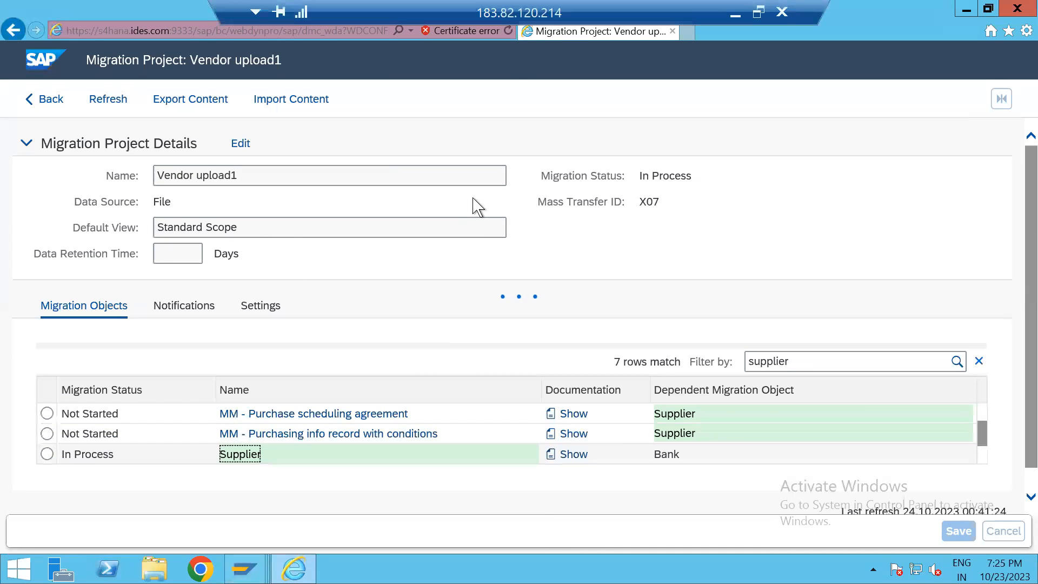
# Step: Leave the remote session and permanently delete EN_Supplier30 from the Local Disk folder in File Explorer
pyautogui.click(727, 10)
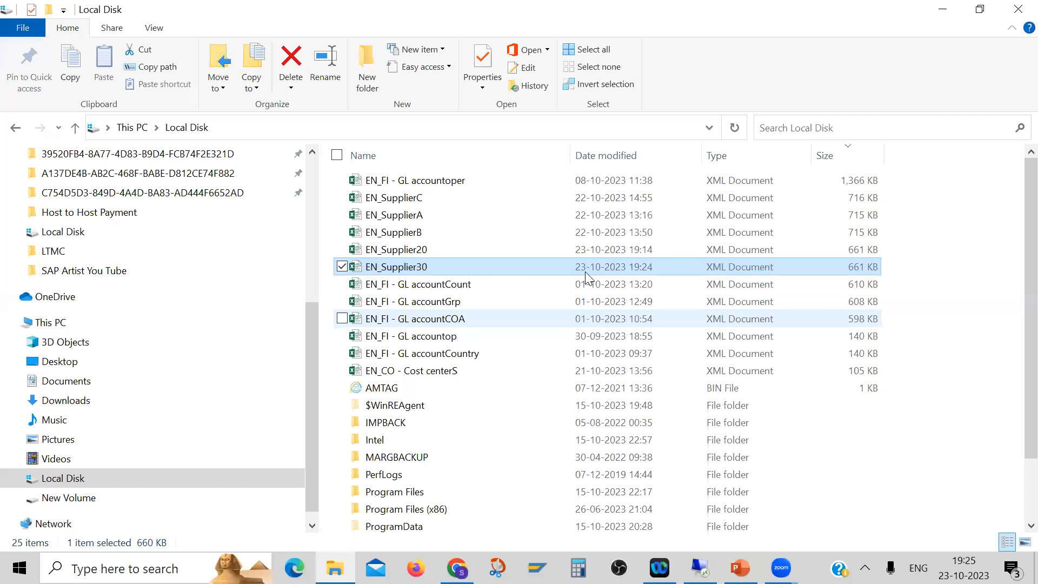
pyautogui.keyDown('shift'); pyautogui.click(583, 275); pyautogui.keyUp('shift')
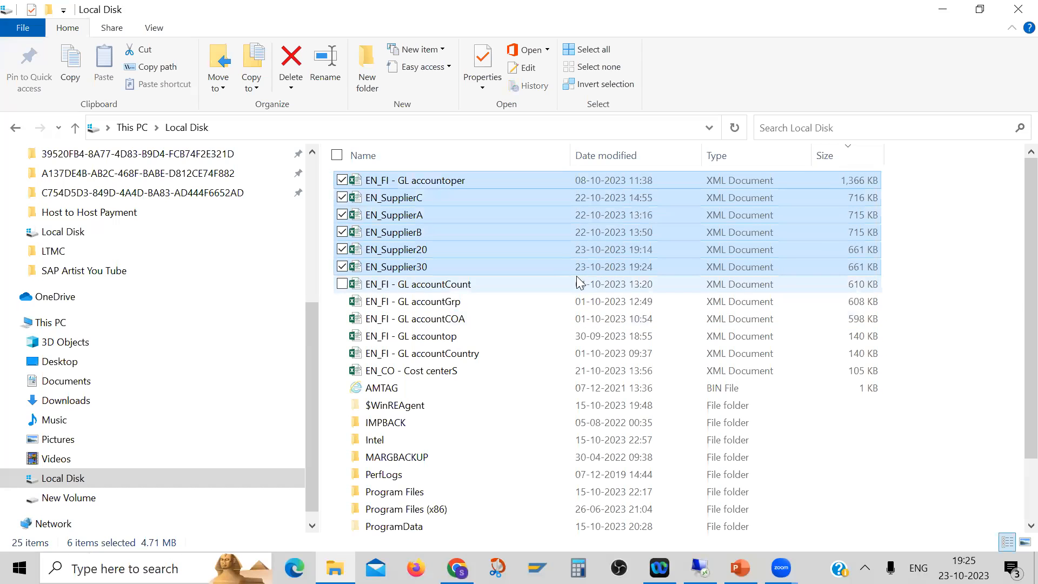
pyautogui.click(465, 276)
pyautogui.click(450, 266)
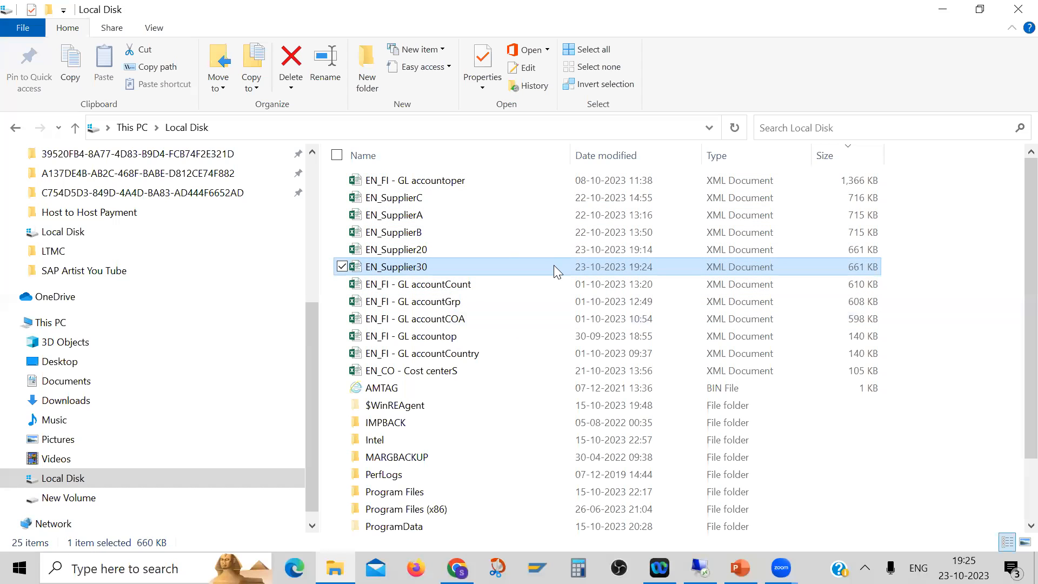
pyautogui.hotkey('shift', 'Delete')
pyautogui.click(582, 336)
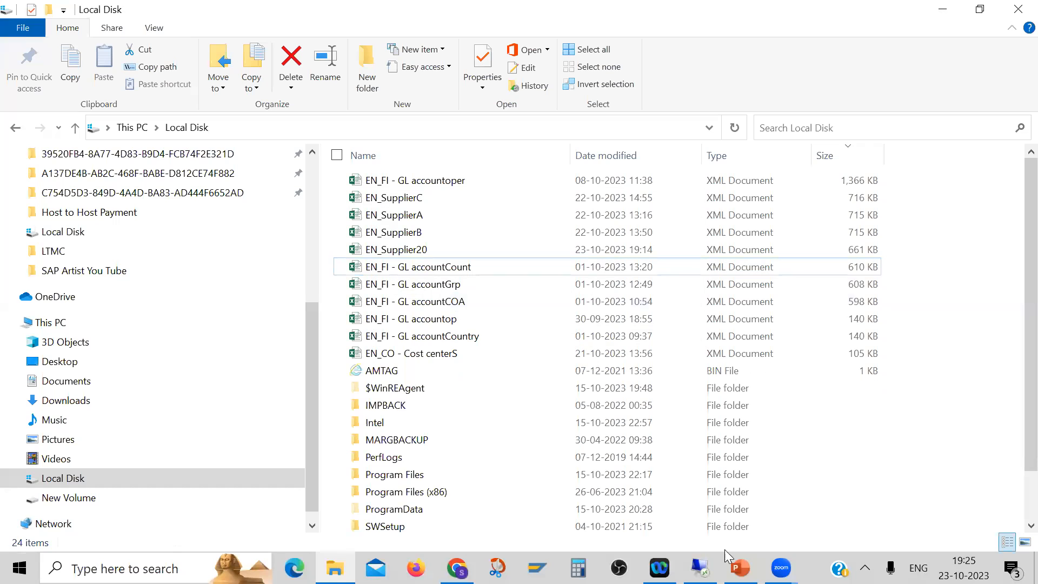
# Step: Switch to the remote session, go back to the migration project list, and reopen Vendor upload1
pyautogui.click(701, 568)
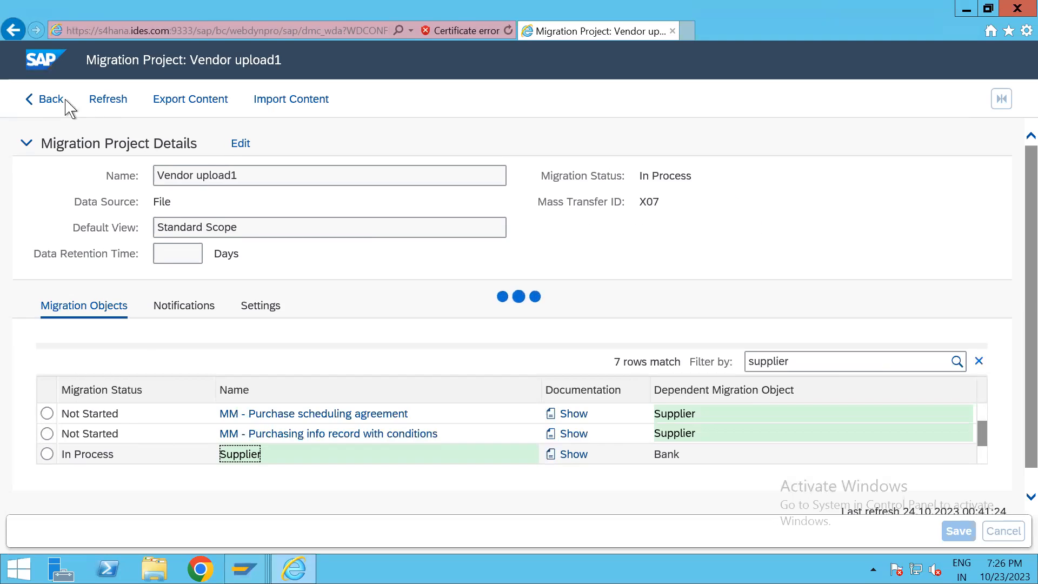
pyautogui.click(49, 99)
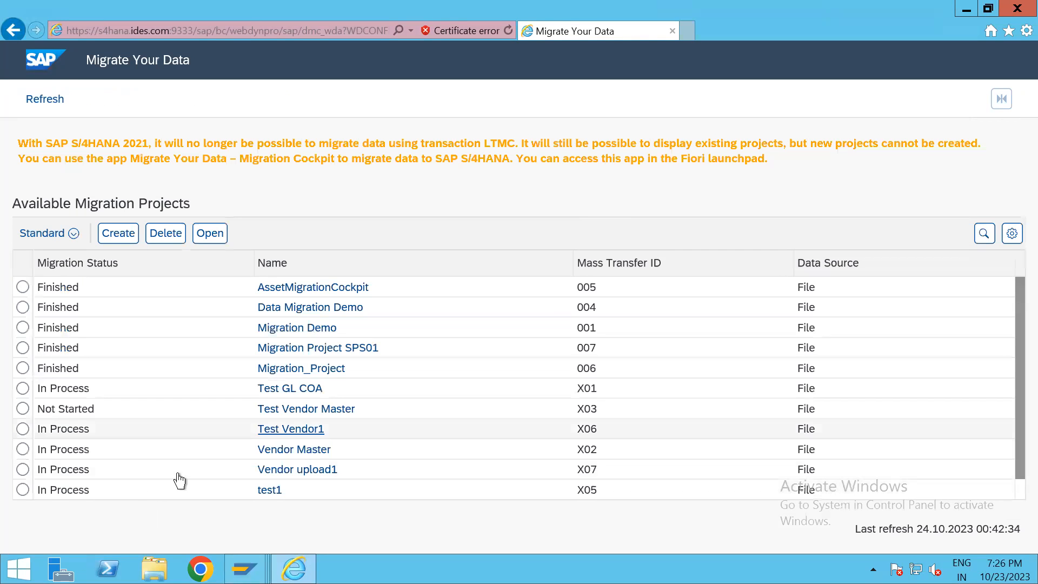
pyautogui.scroll(-1, 303, 487)
pyautogui.click(327, 453)
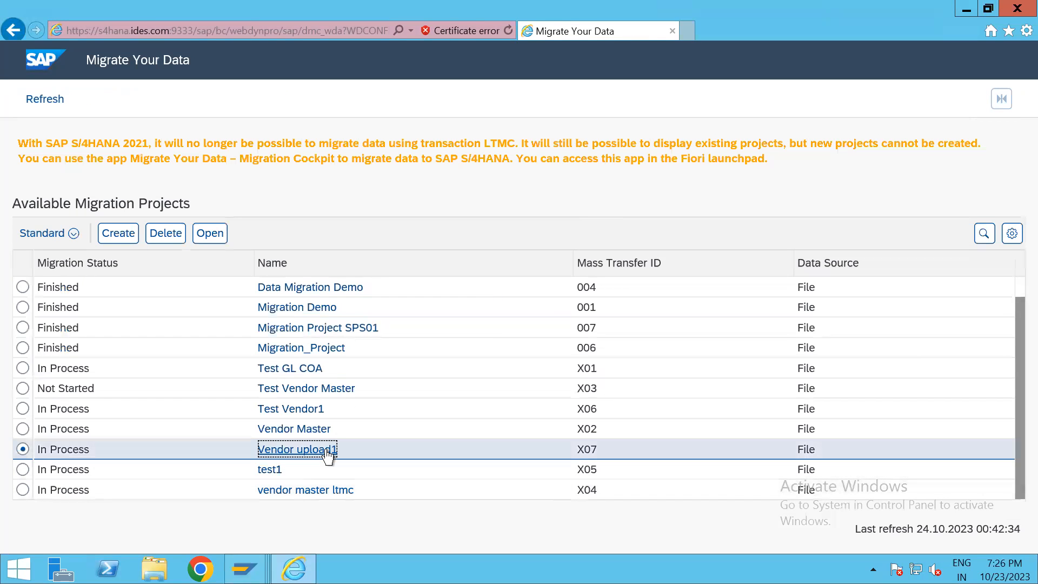
pyautogui.click(205, 238)
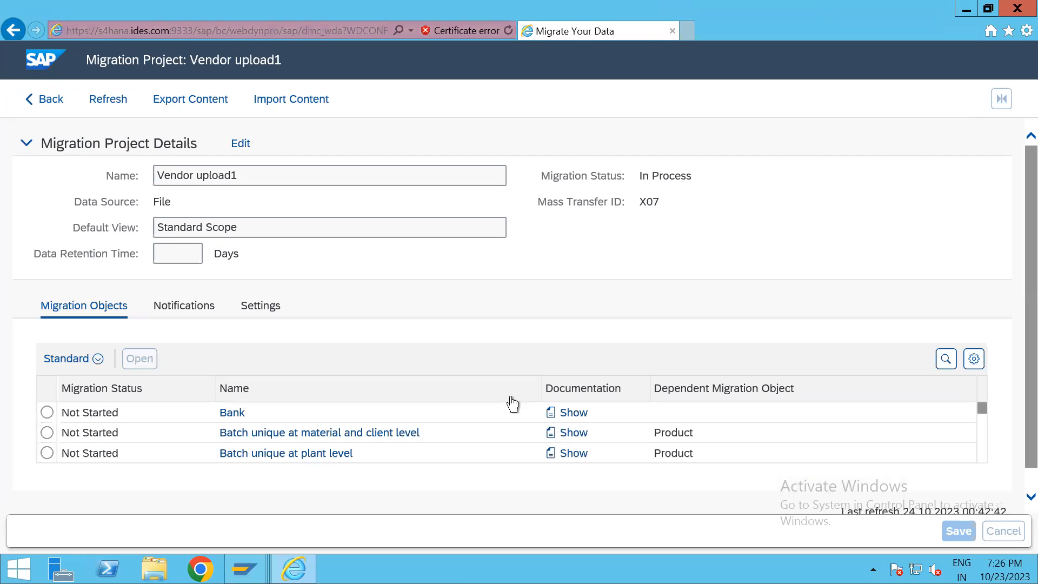
# Step: Filter the project's migration objects by supplier and try to open the In Process Supplier object
pyautogui.click(946, 359)
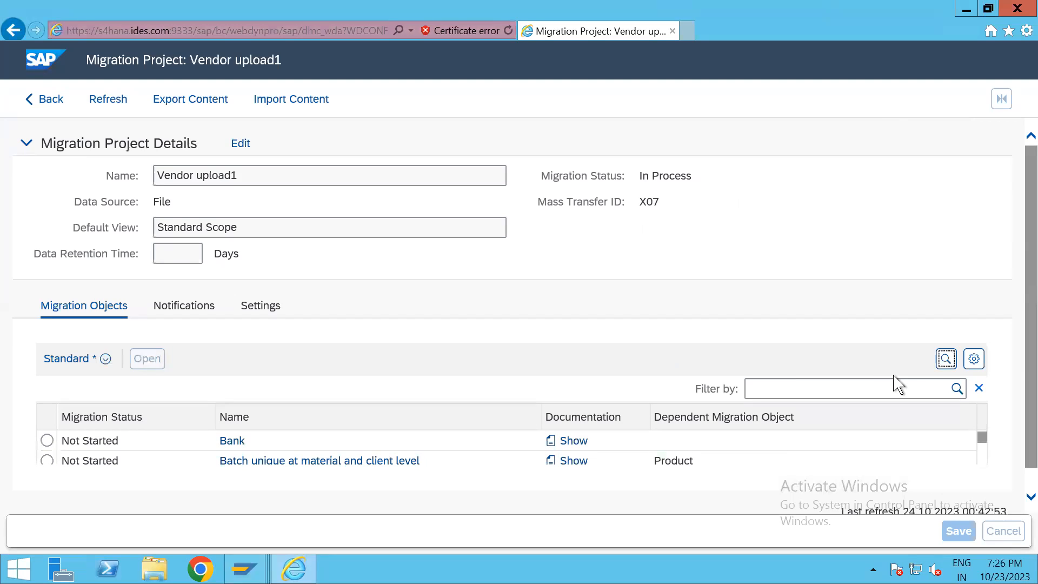
pyautogui.click(895, 386)
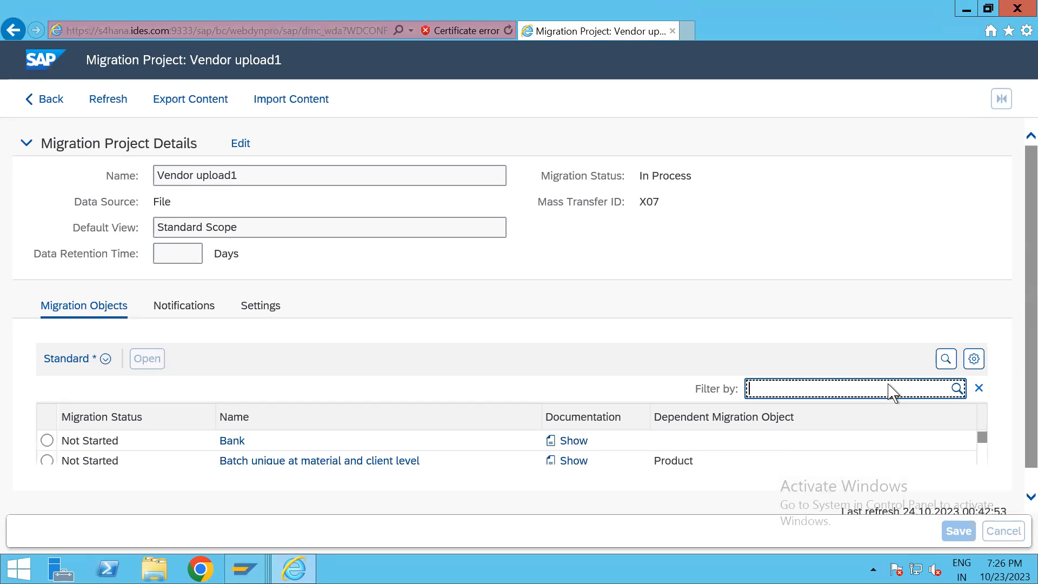
pyautogui.write('supplier')
pyautogui.press('Return')
pyautogui.click(772, 449)
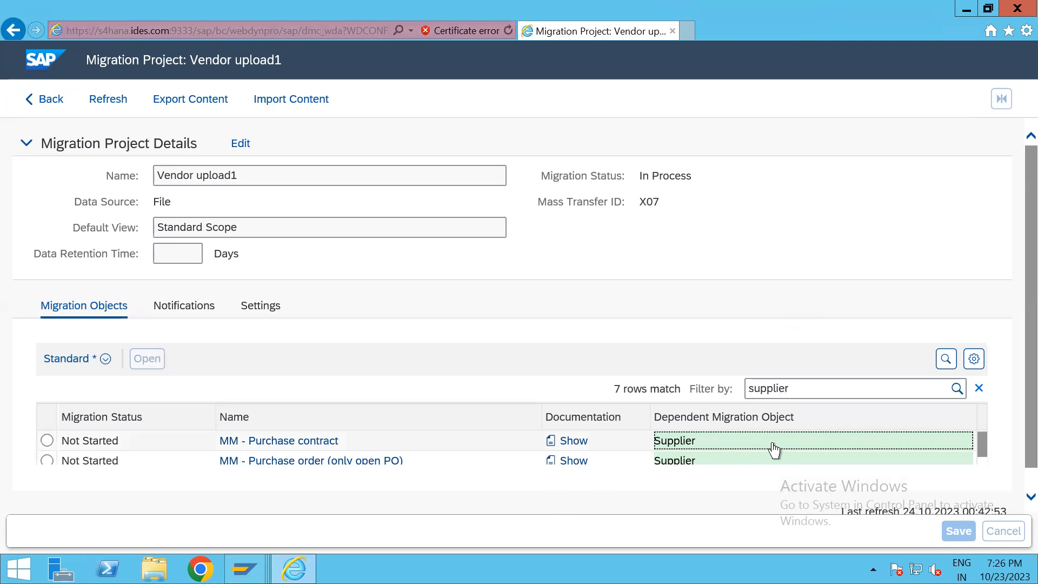
pyautogui.press('Down')
pyautogui.press('Down')
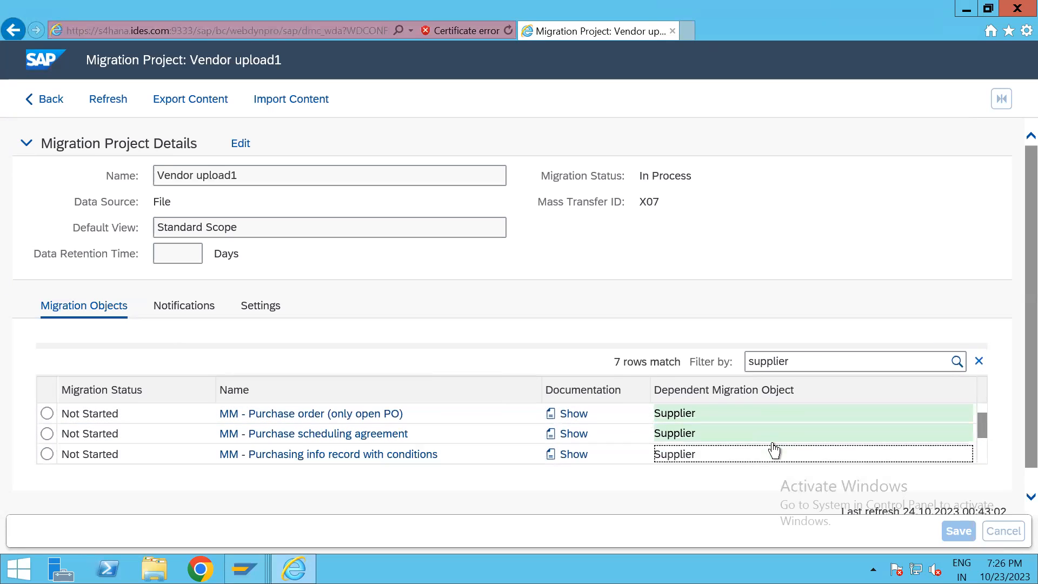
pyautogui.press('Down')
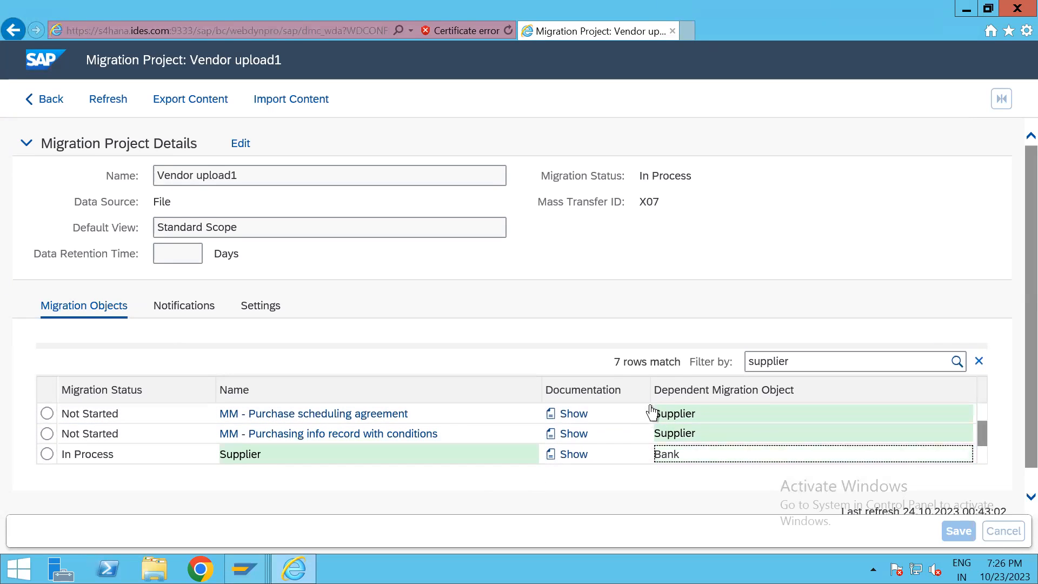
pyautogui.click(257, 458)
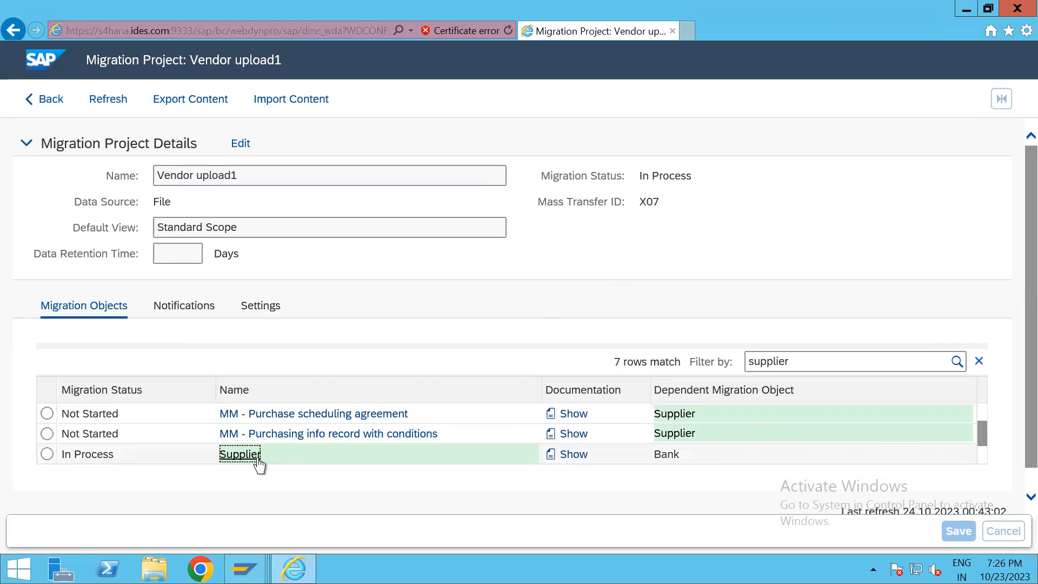
pyautogui.click(47, 455)
pyautogui.scroll(-1, 1015, 359)
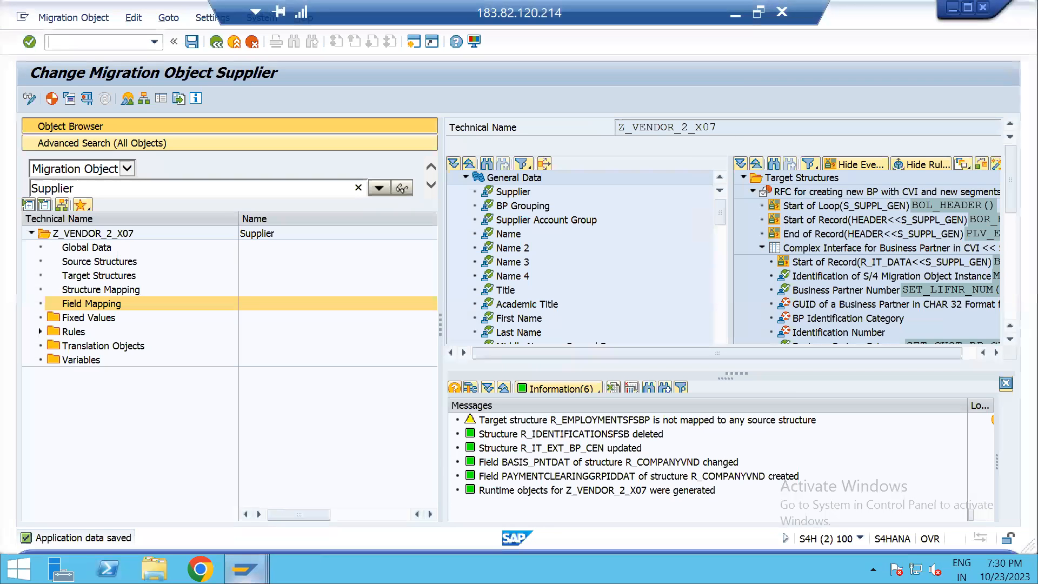
# Step: Start transaction LTMC in a new session with /oltmc from the Change Migration Object screen
pyautogui.moveTo(245, 568)
pyautogui.click(448, 496)
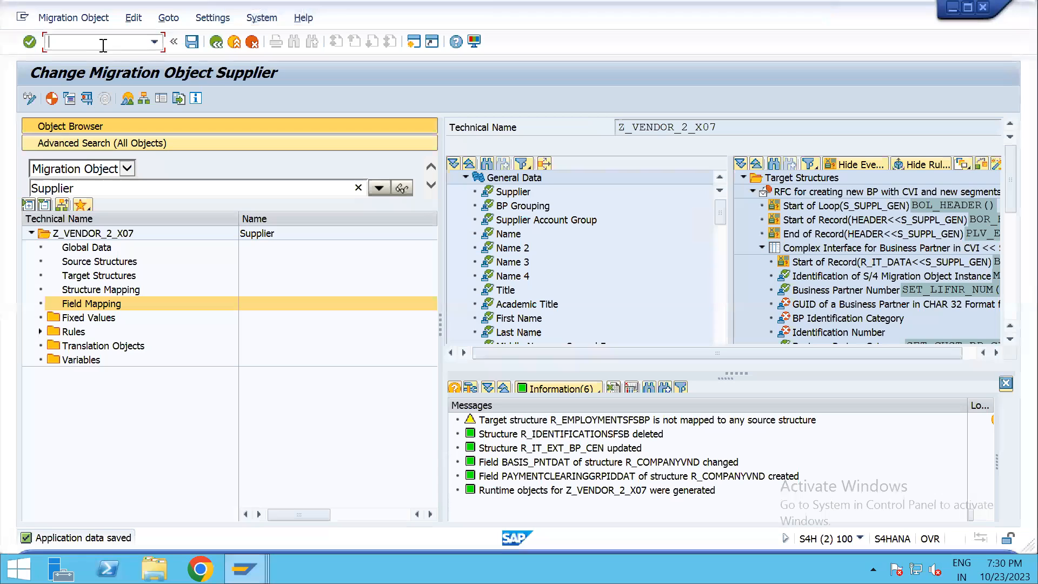
pyautogui.write('ltmc')
pyautogui.press('BackSpace')
pyautogui.press('BackSpace')
pyautogui.press('BackSpace')
pyautogui.press('BackSpace')
pyautogui.write('/oltmc')
pyautogui.press('Return')
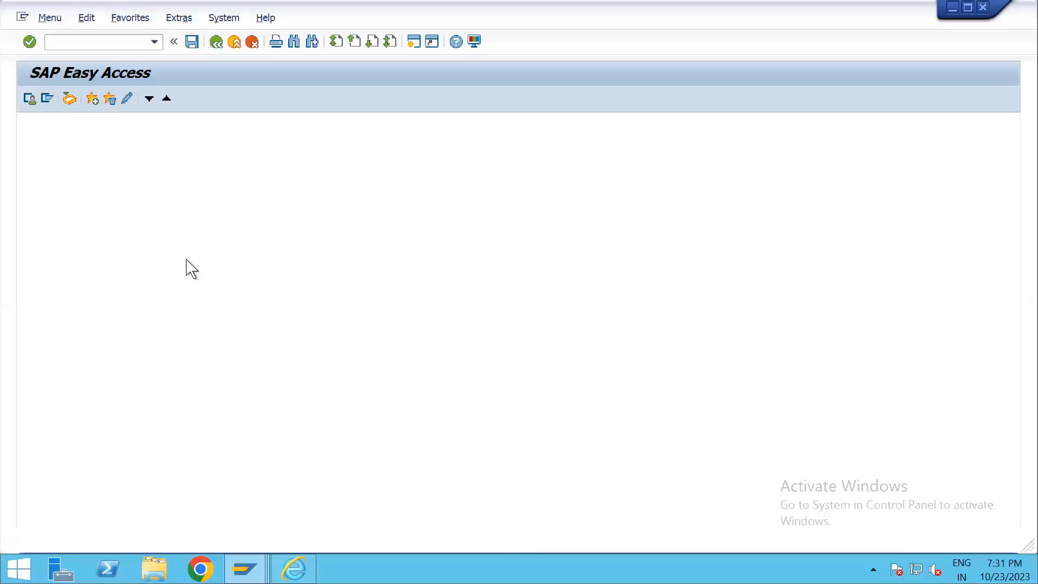
# Step: Switch to the browser's logon status page and continue with all existing logons cancelled
pyautogui.click(190, 254)
pyautogui.click(294, 570)
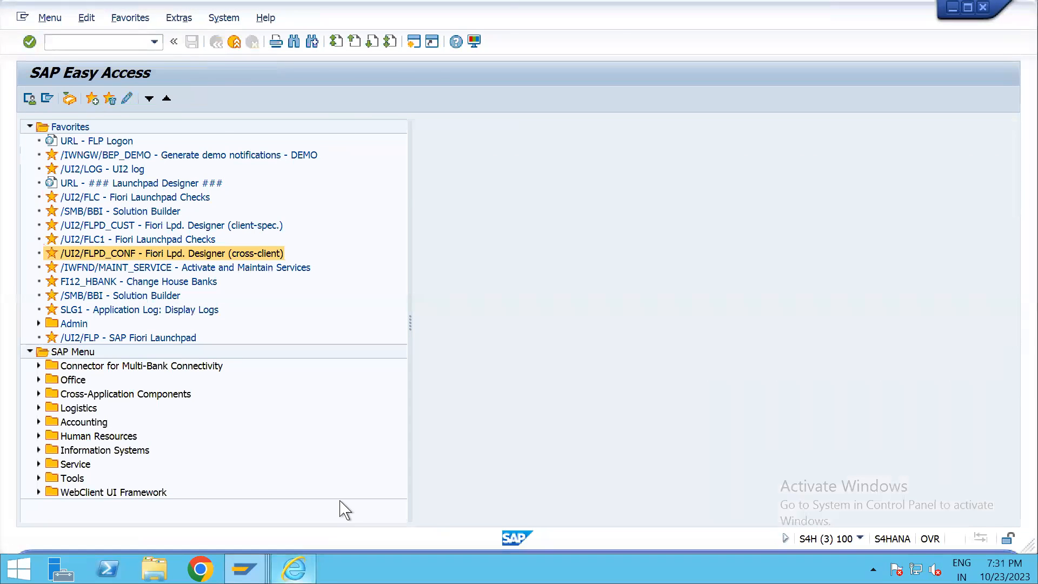
pyautogui.click(249, 255)
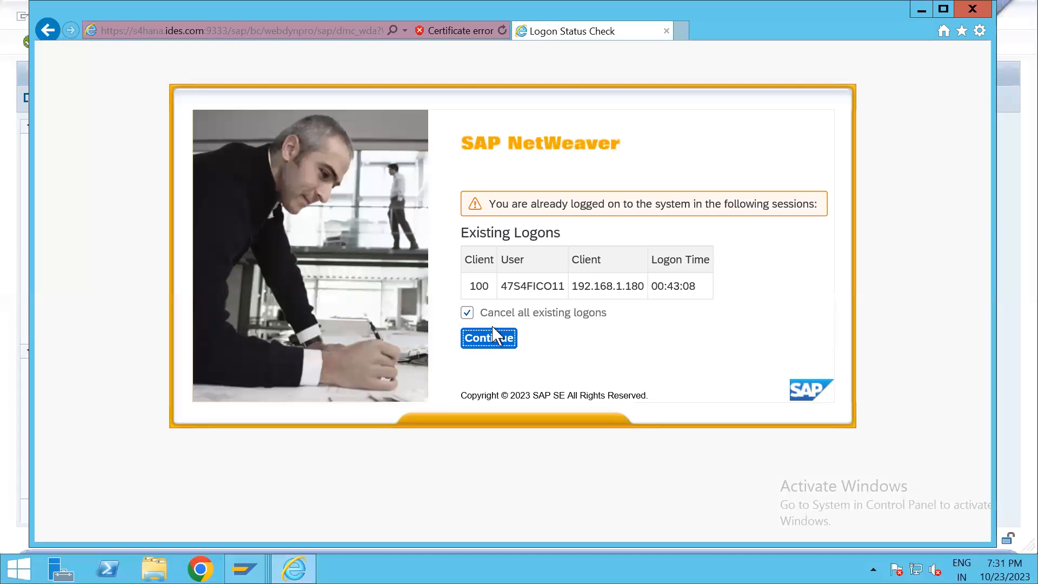
pyautogui.click(494, 345)
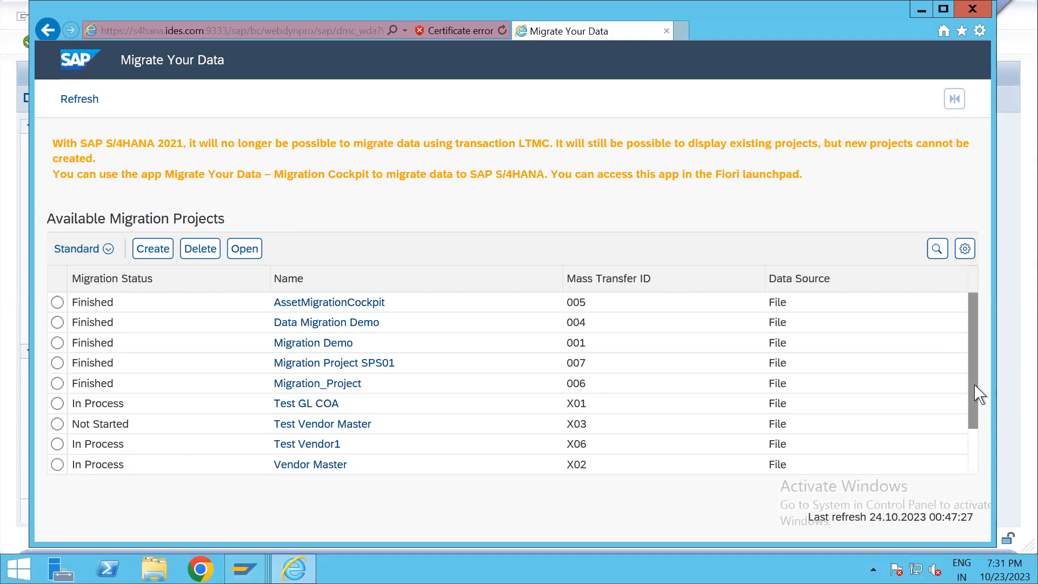
# Step: Open the Vendor upload1 project with mass transfer ID X07 from the available migration projects
pyautogui.moveTo(975, 403); pyautogui.dragTo(975, 433)
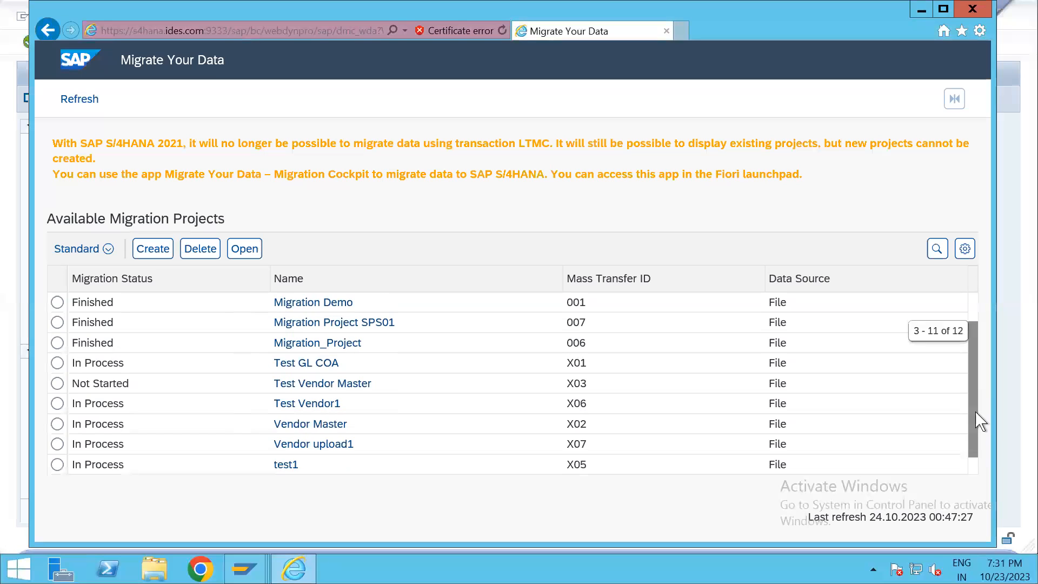
pyautogui.click(57, 444)
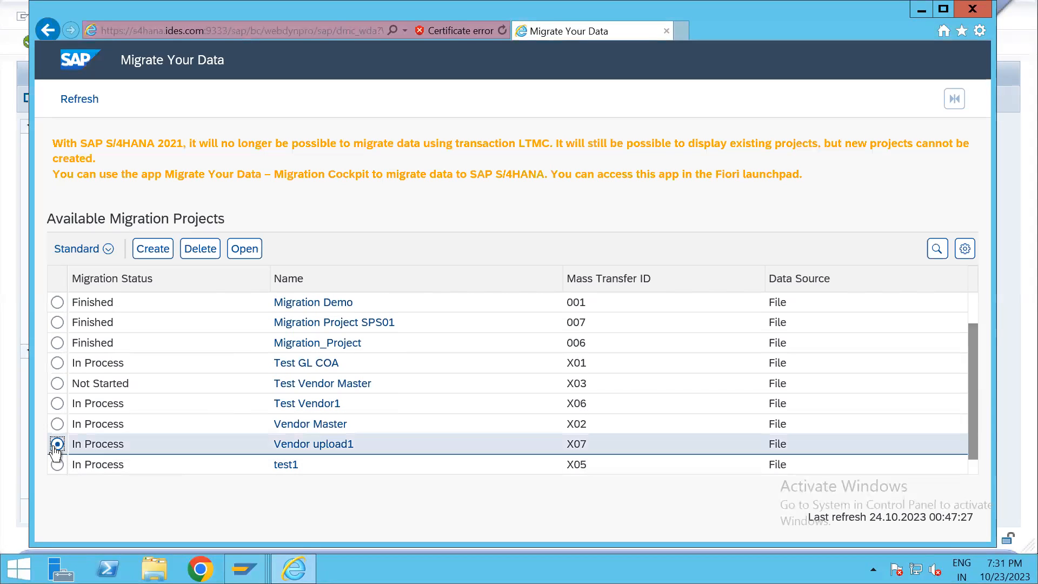
pyautogui.click(243, 254)
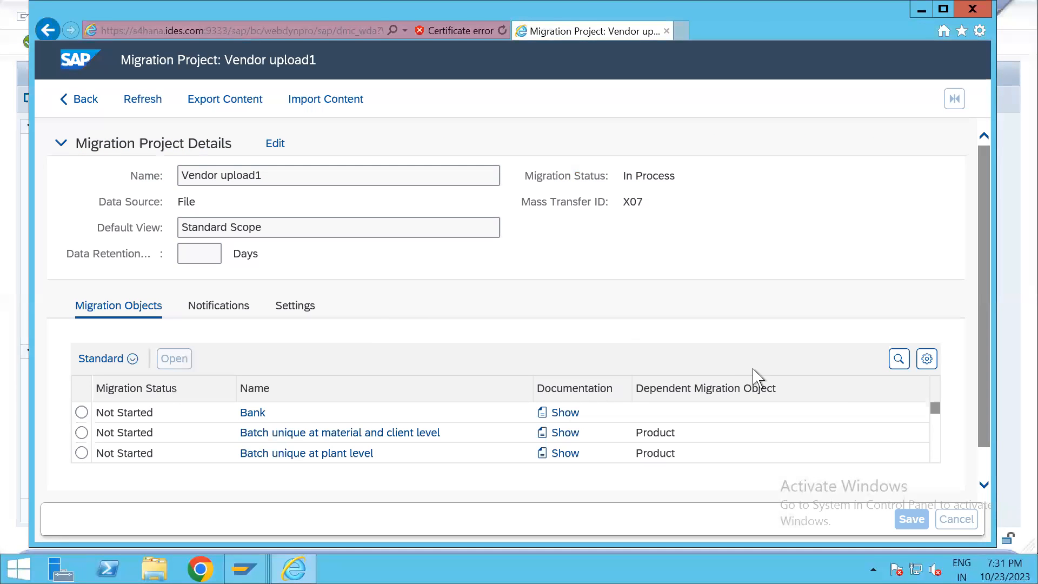
# Step: Filter the Vendor upload1 project's migration objects by supplier
pyautogui.click(899, 359)
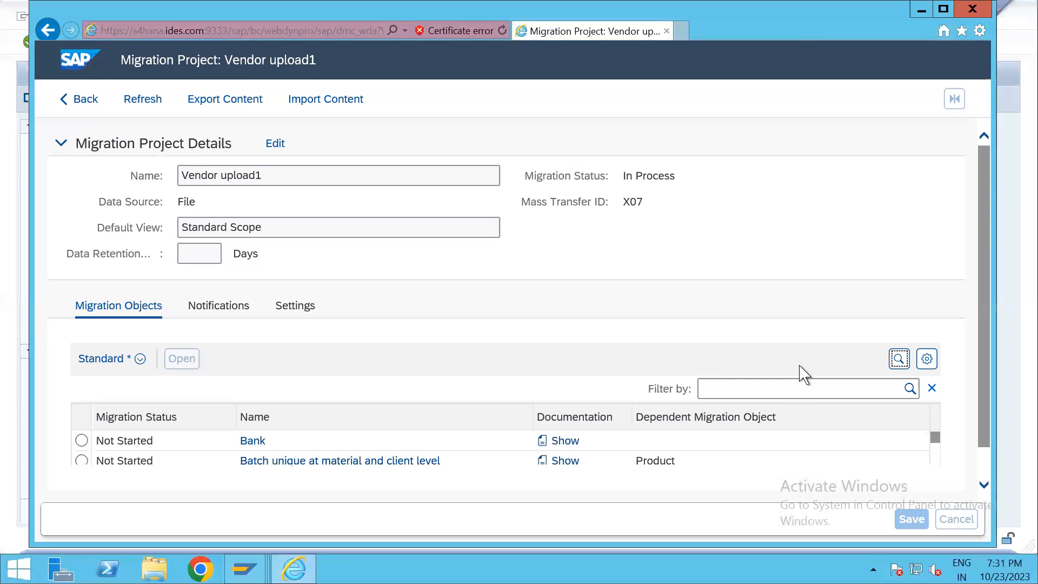
pyautogui.click(799, 389)
pyautogui.write('supplier')
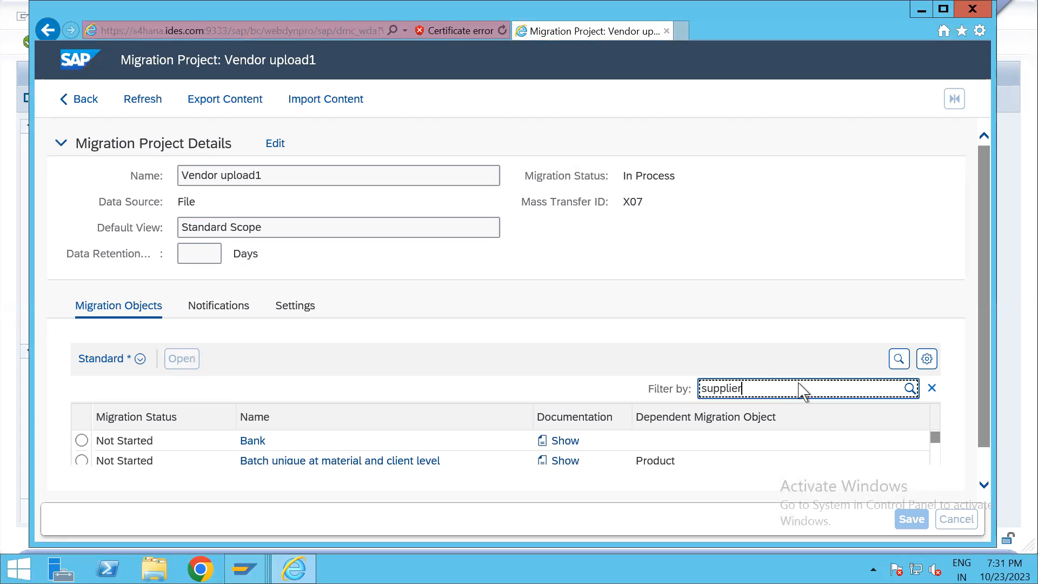
pyautogui.press('Return')
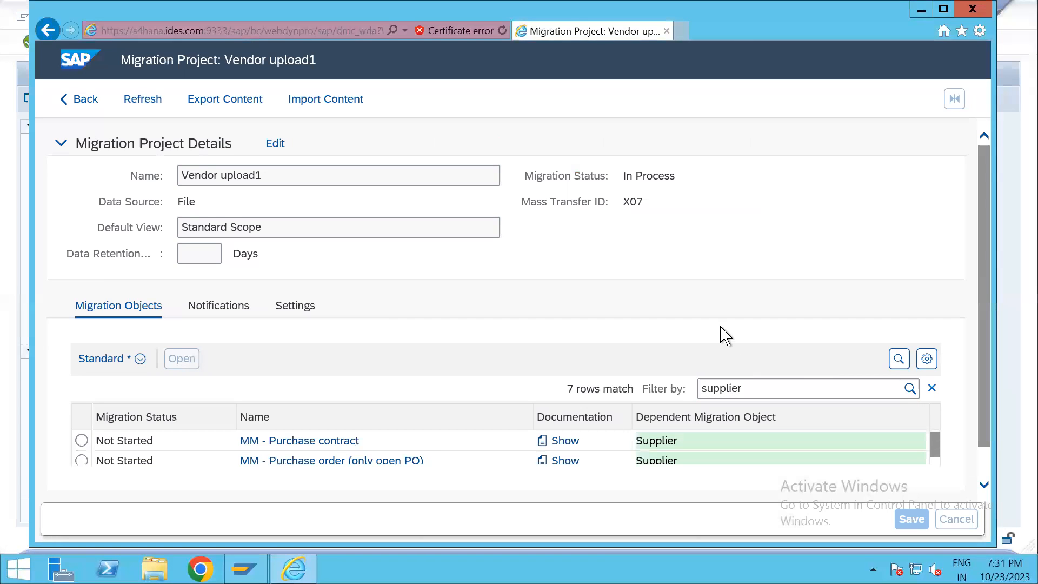
# Step: Open the Supplier migration object with status In Process from the filtered list
pyautogui.click(657, 447)
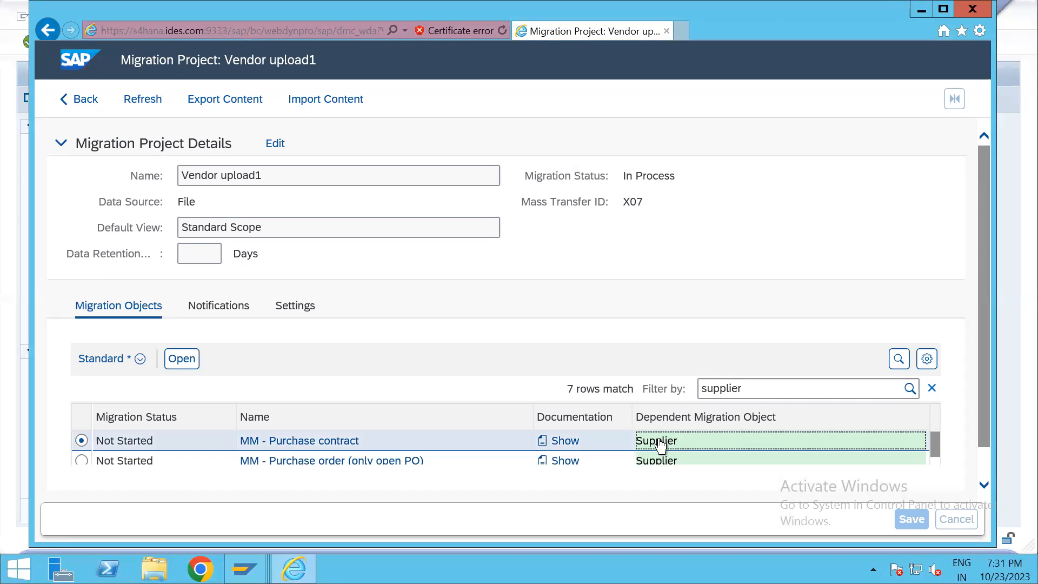
pyautogui.scroll(-2, 658, 445)
pyautogui.press('Up')
pyautogui.press('Up')
pyautogui.press('Up')
pyautogui.press('Down')
pyautogui.press('Down')
pyautogui.press('Down')
pyautogui.press('Down')
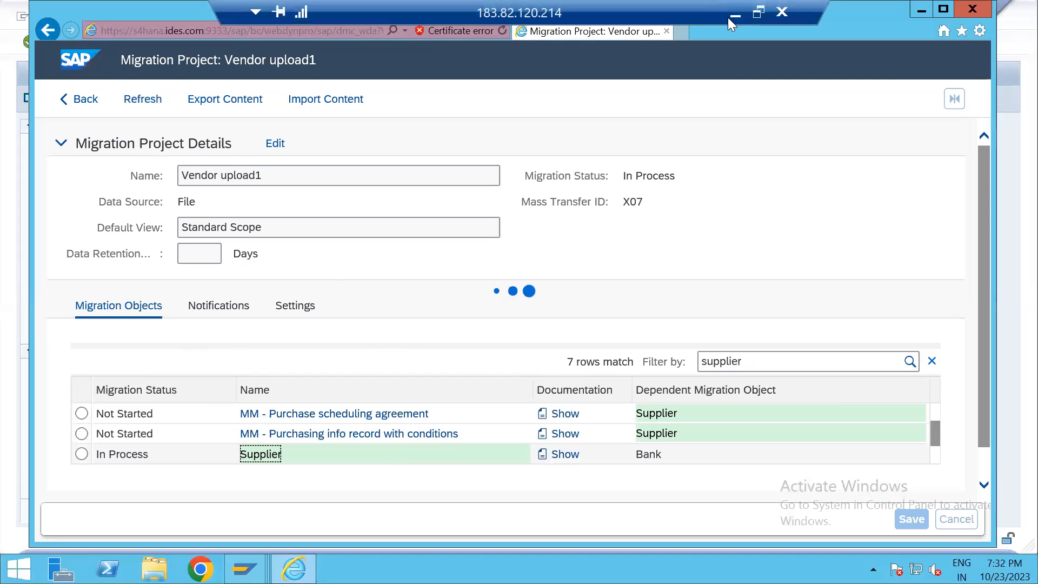
pyautogui.click(728, 18)
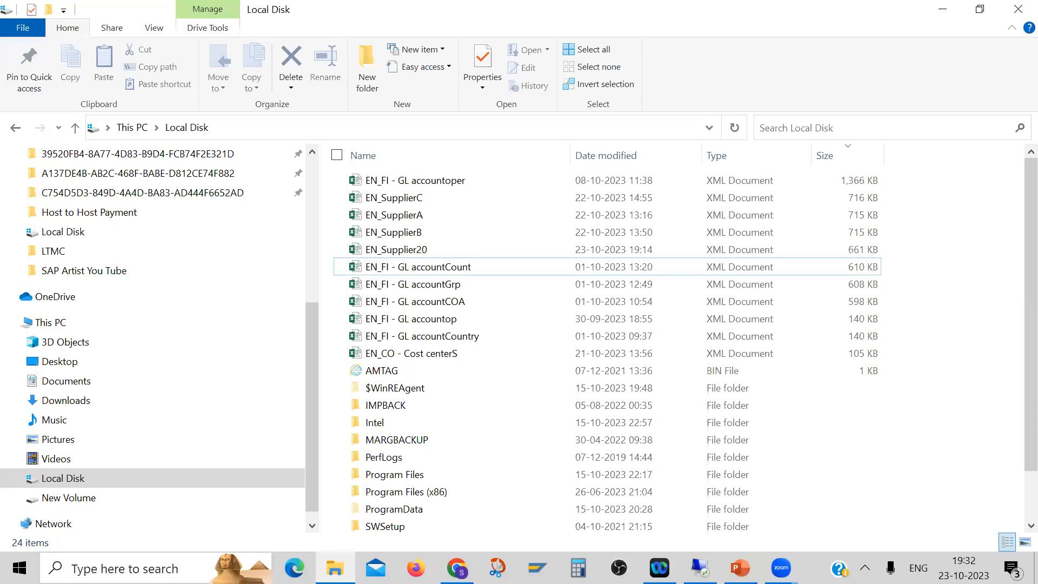
pyautogui.click(700, 567)
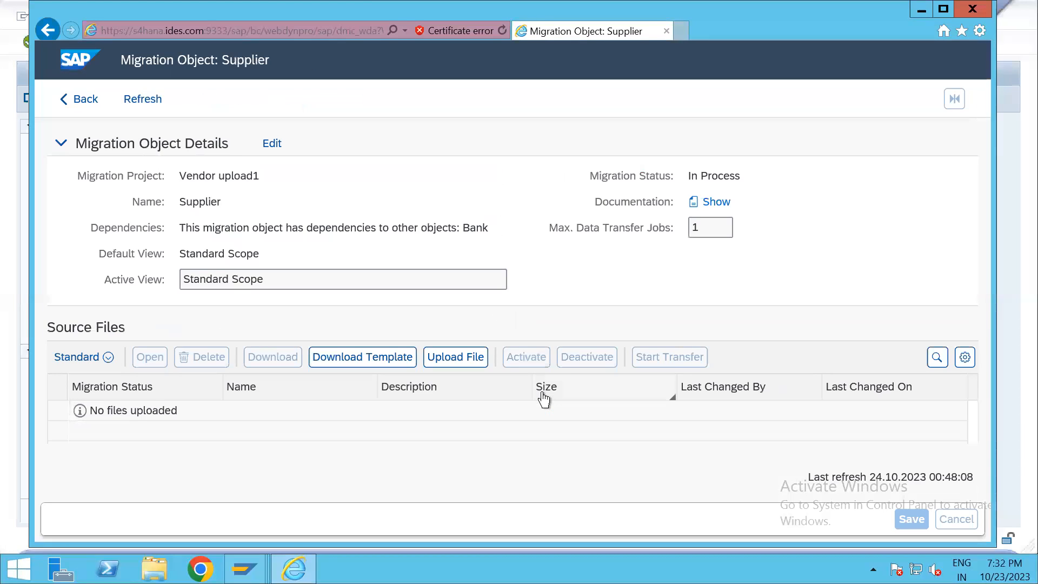
# Step: Download the Supplier object's template and save it as the XML file EN_Supplier35 on the local machine's C drive
pyautogui.click(391, 359)
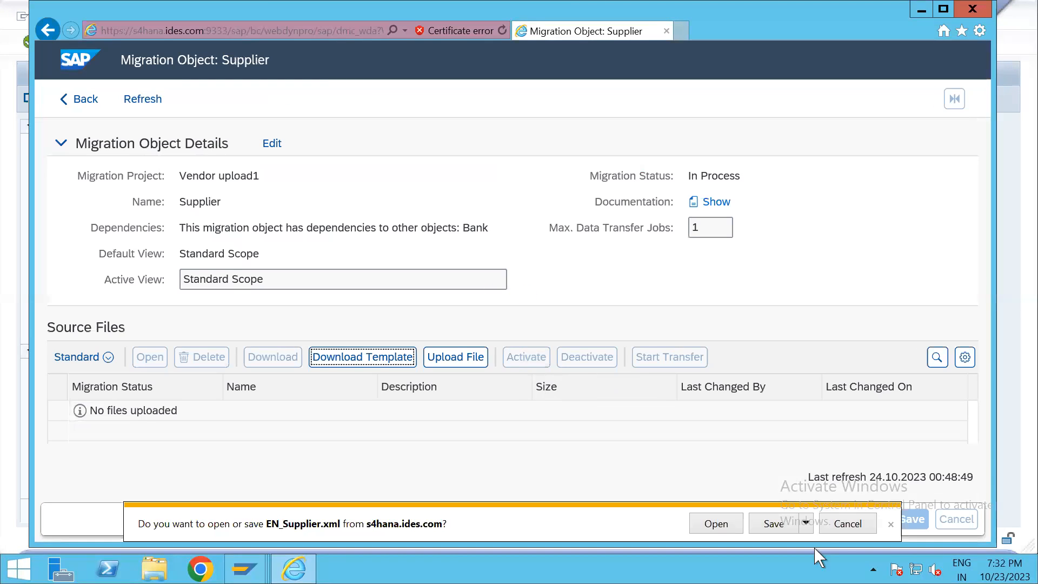
pyautogui.click(806, 523)
pyautogui.click(865, 508)
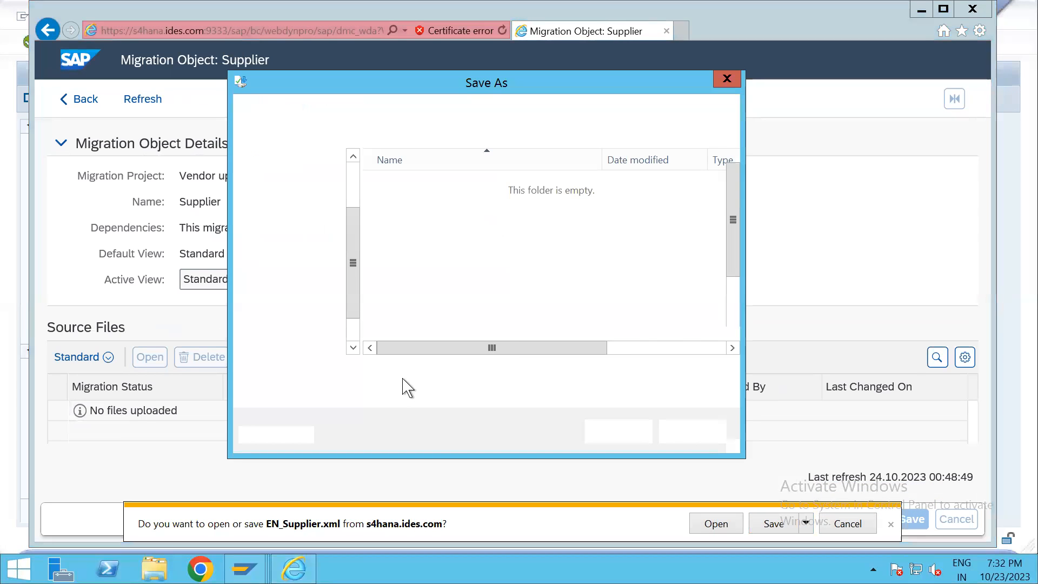
pyautogui.click(406, 373)
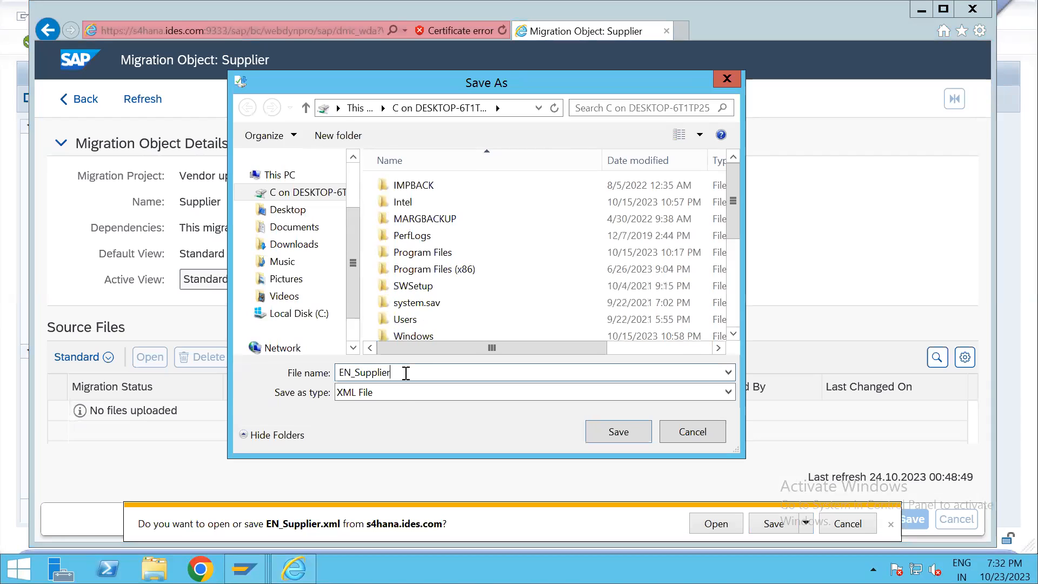
pyautogui.write('35')
pyautogui.click(618, 433)
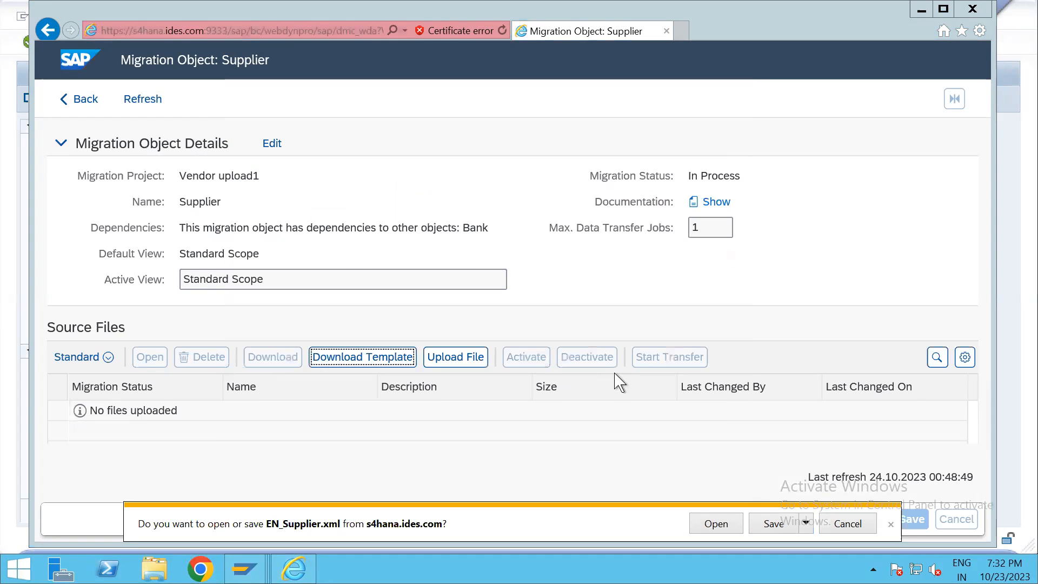
pyautogui.click(891, 524)
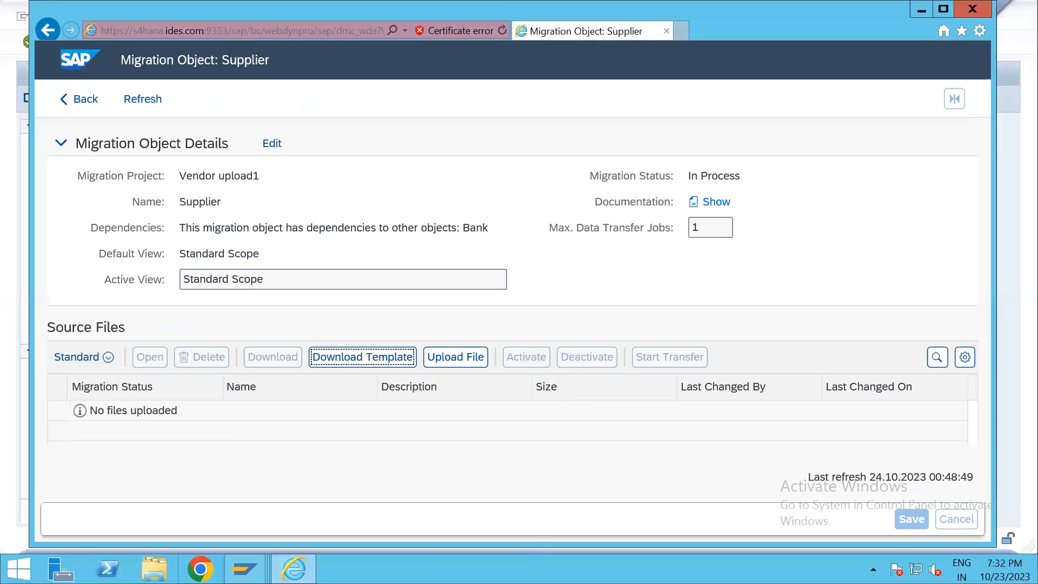
# Step: Switch to the local File Explorer, reload the Local Disk listing and open EN_Supplier35 in Excel
pyautogui.moveTo(694, 9)
pyautogui.click(735, 14)
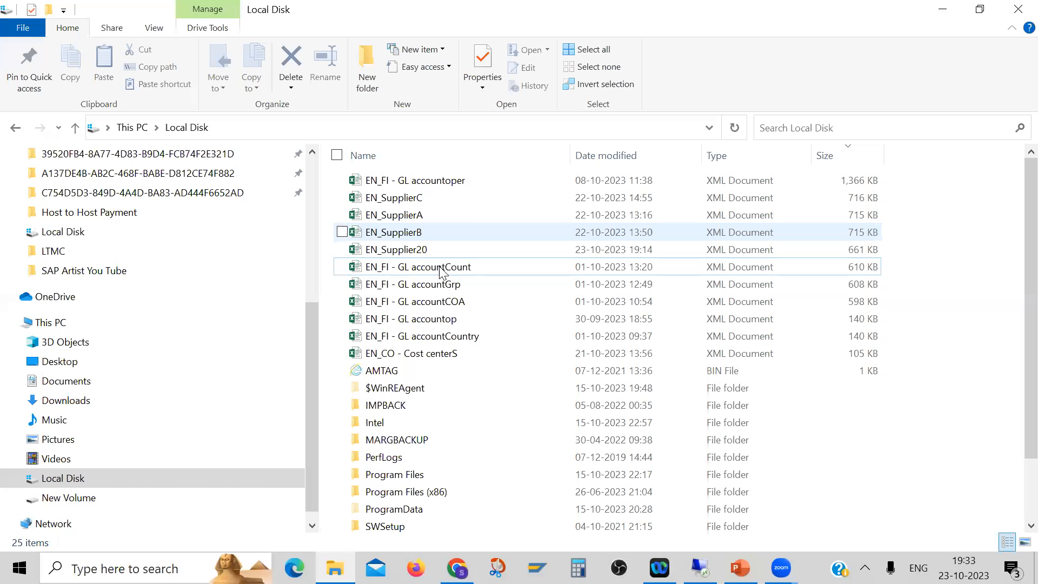
pyautogui.click(75, 128)
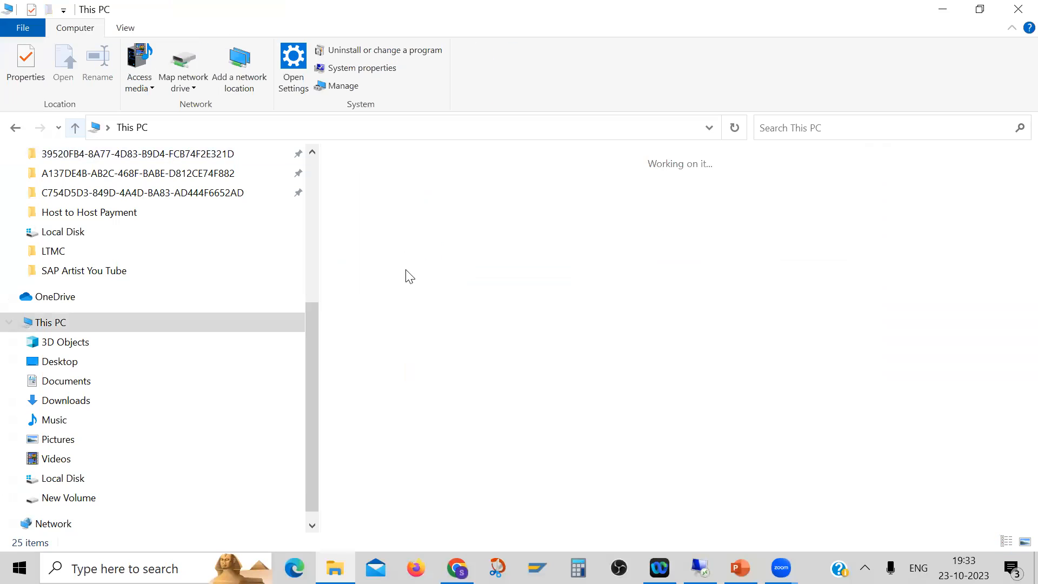
pyautogui.doubleClick(431, 341)
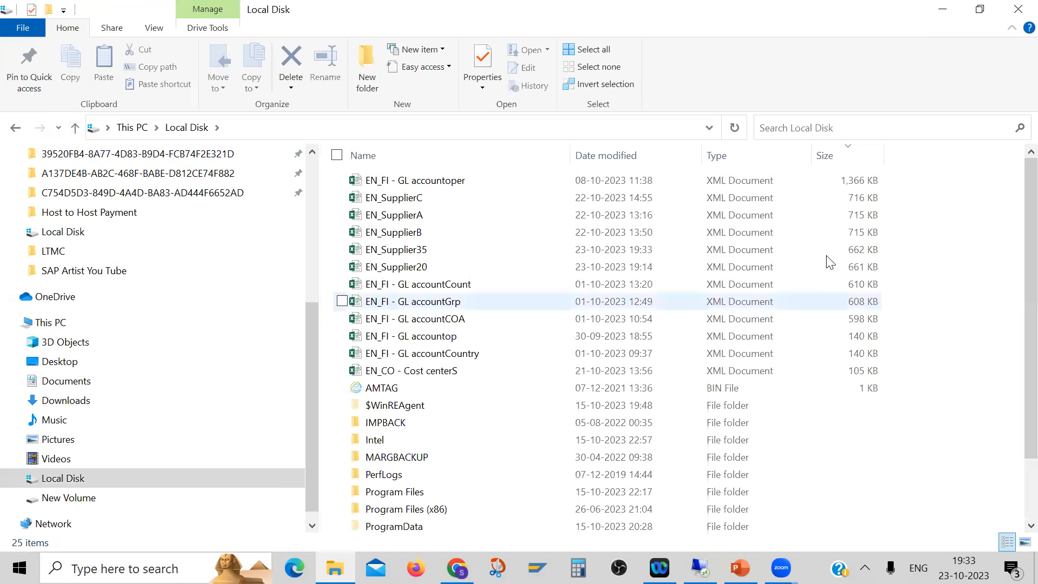
pyautogui.doubleClick(435, 252)
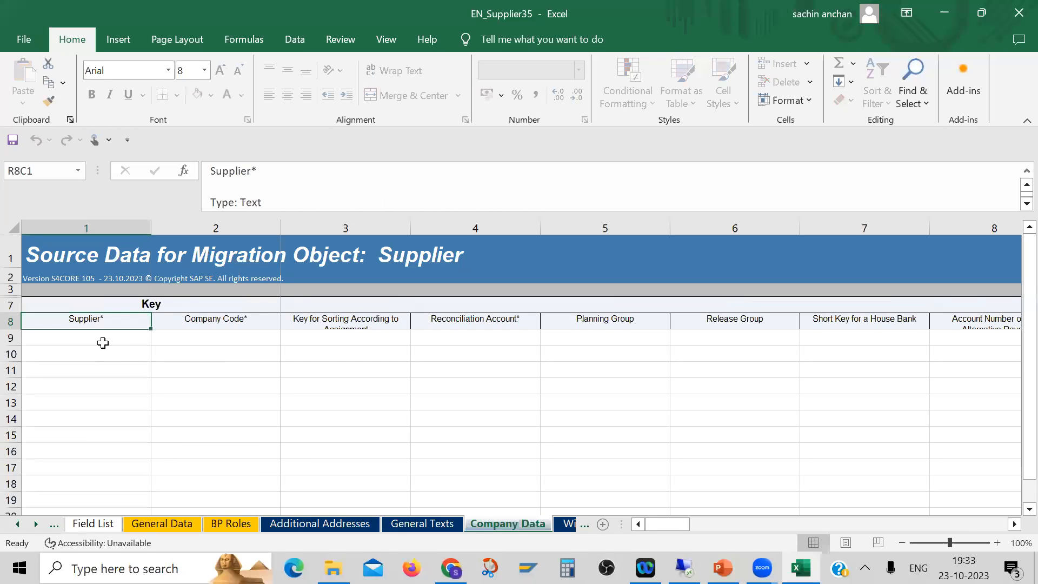
# Step: Examine the Company Data sheet's column headings for the added withholding tax country field
pyautogui.click(102, 341)
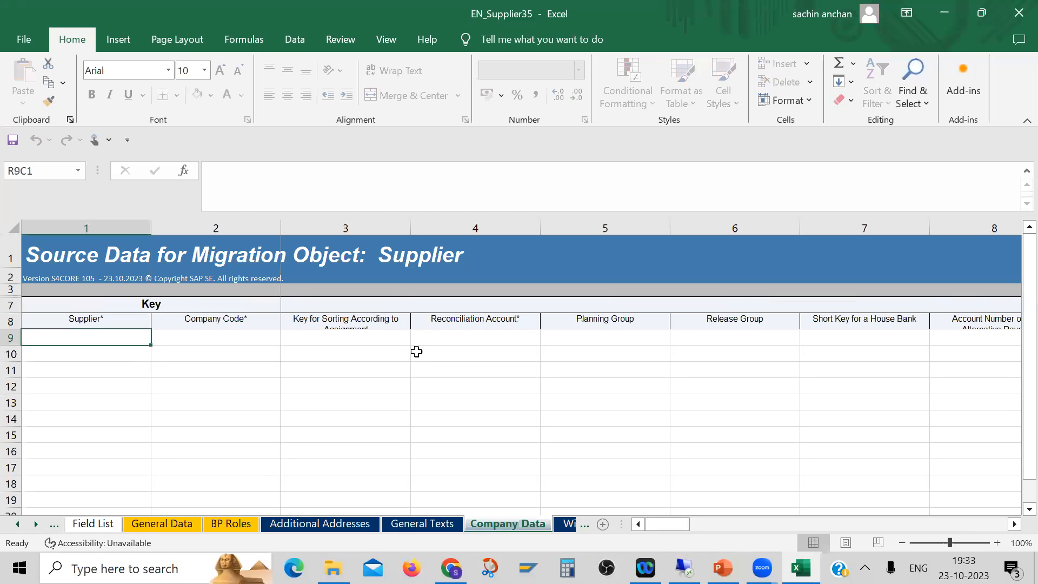
pyautogui.press('Right')
pyautogui.press('Right')
pyautogui.press('Right')
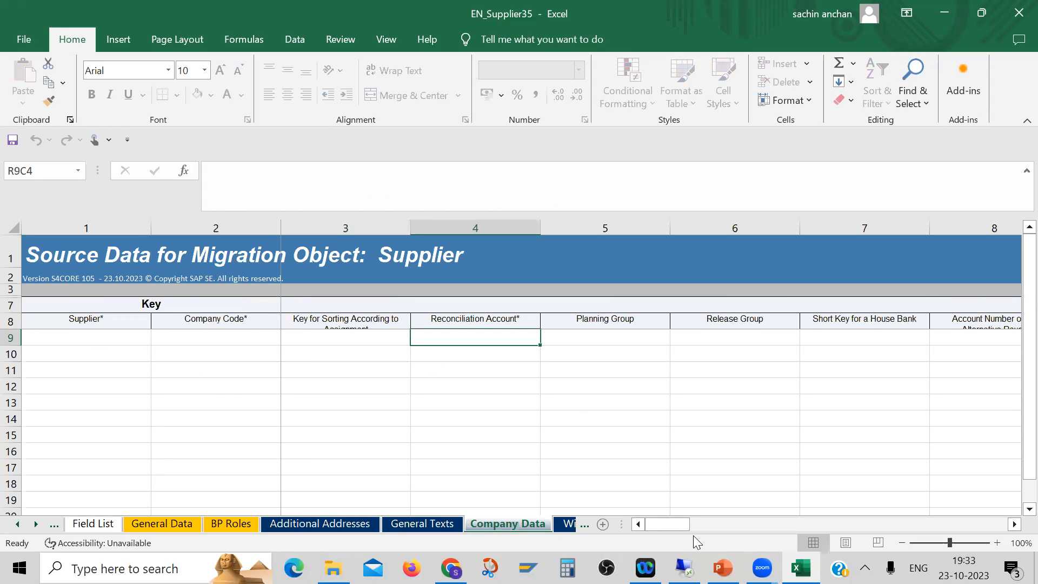
pyautogui.click(376, 341)
pyautogui.press('Right')
pyautogui.press('Right')
pyautogui.press('Right')
pyautogui.press('Right')
pyautogui.press('Right')
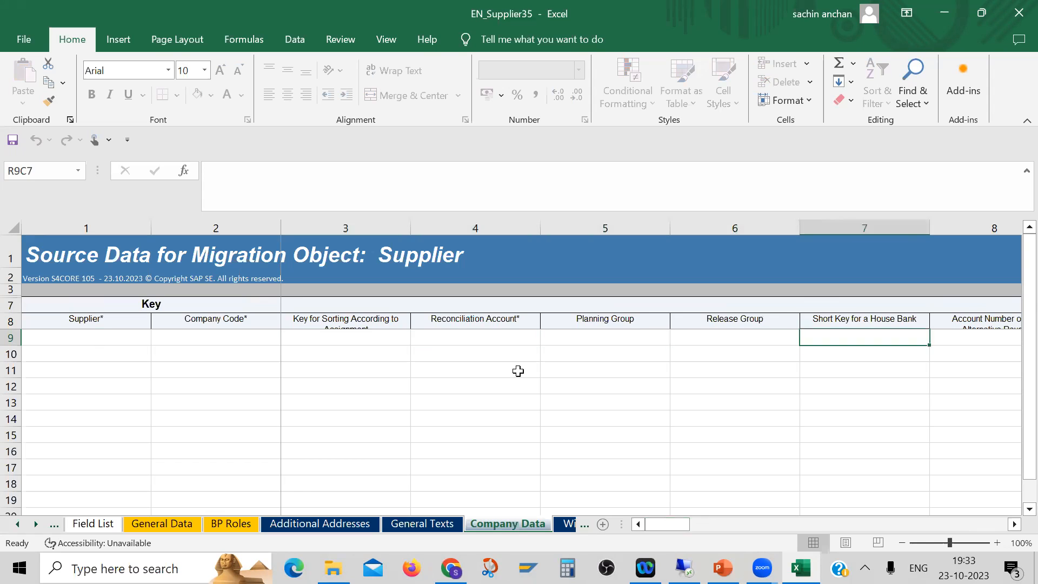
pyautogui.press('Right')
pyautogui.press('Right')
pyautogui.press('Right')
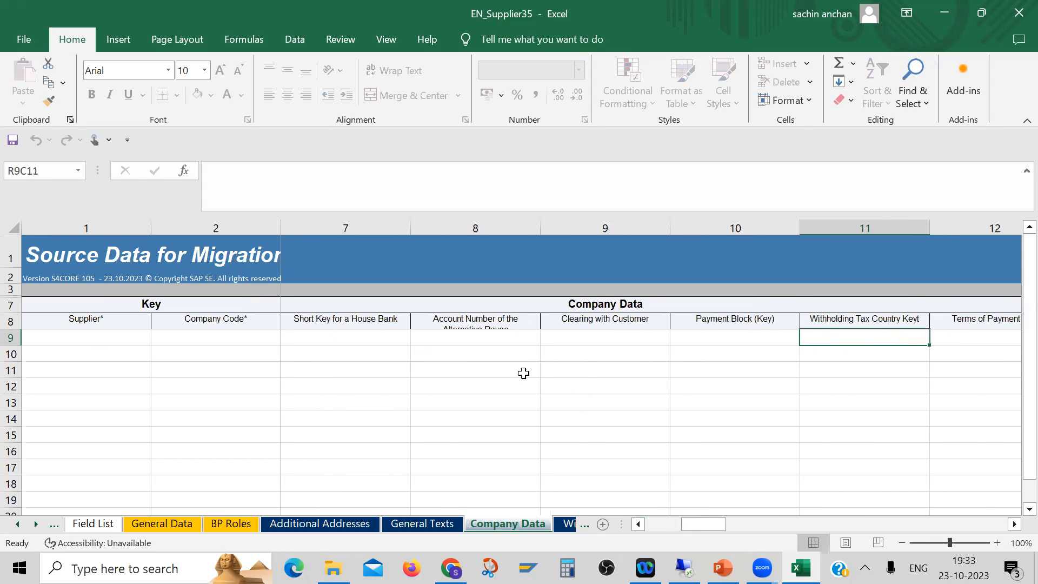
pyautogui.press('Up')
pyautogui.press('Up')
pyautogui.press('Down')
pyautogui.press('Down')
pyautogui.moveTo(718, 524); pyautogui.dragTo(630, 524)
# Step: Enter the new supplier's number in the Supplier key column of row 9 on the General Data sheet
pyautogui.click(174, 523)
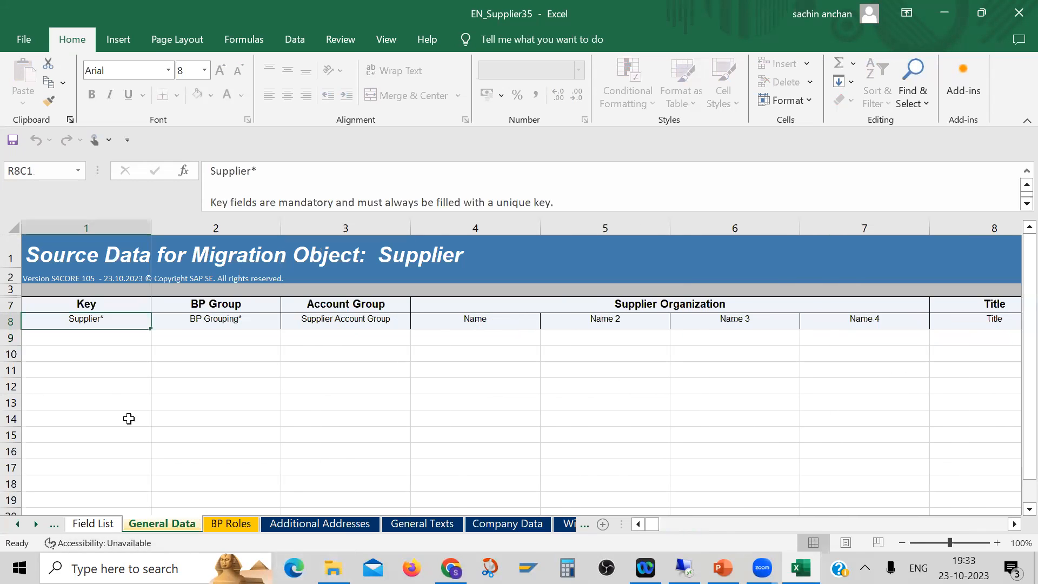
pyautogui.click(107, 341)
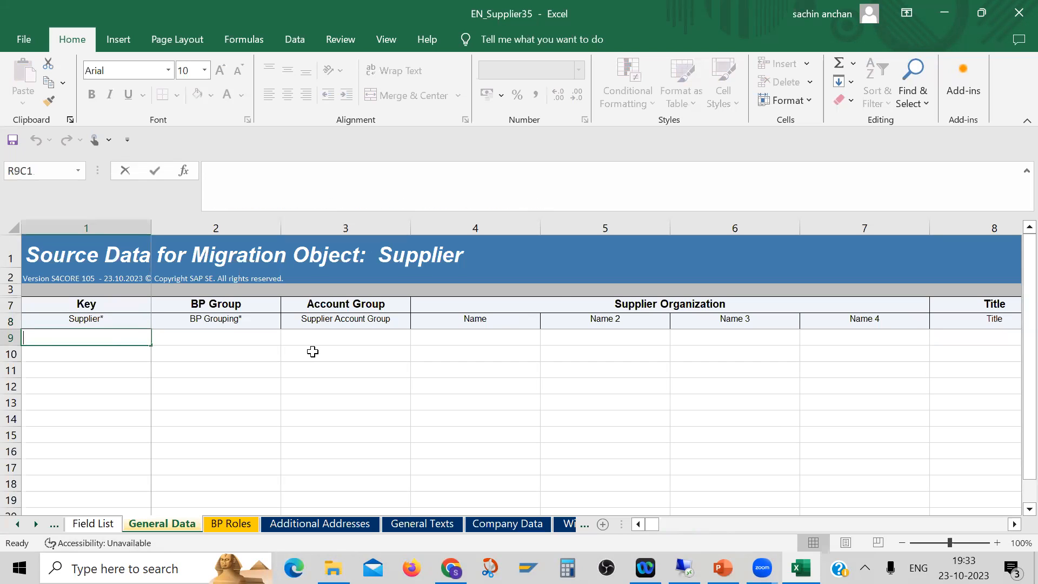
pyautogui.write('9210005')
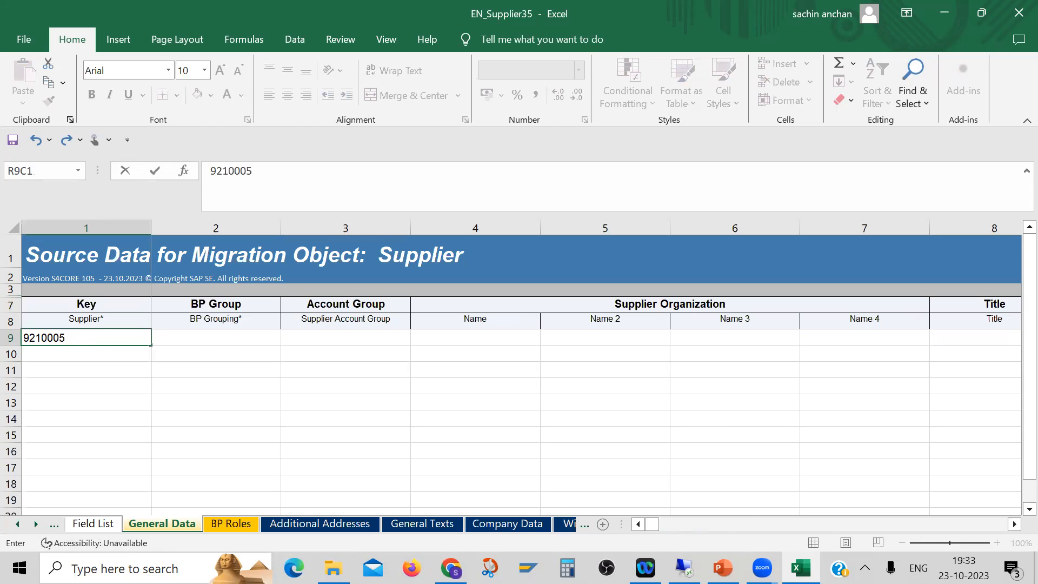
# Step: Check the existing vendor's number in the remote SAP business partner display and return to the EN_Supplier35 workbook
pyautogui.click(507, 524)
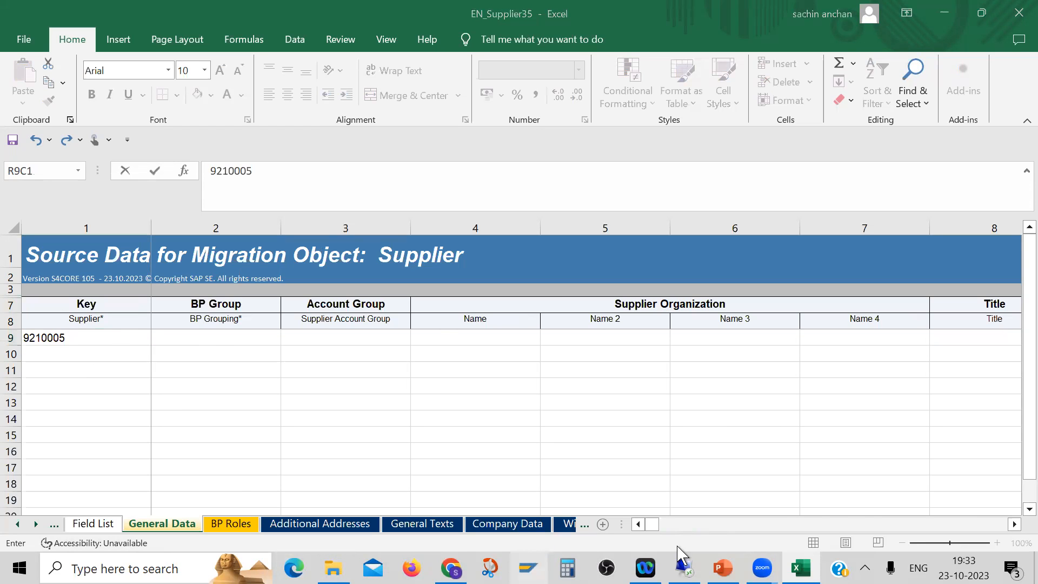
pyautogui.click(682, 564)
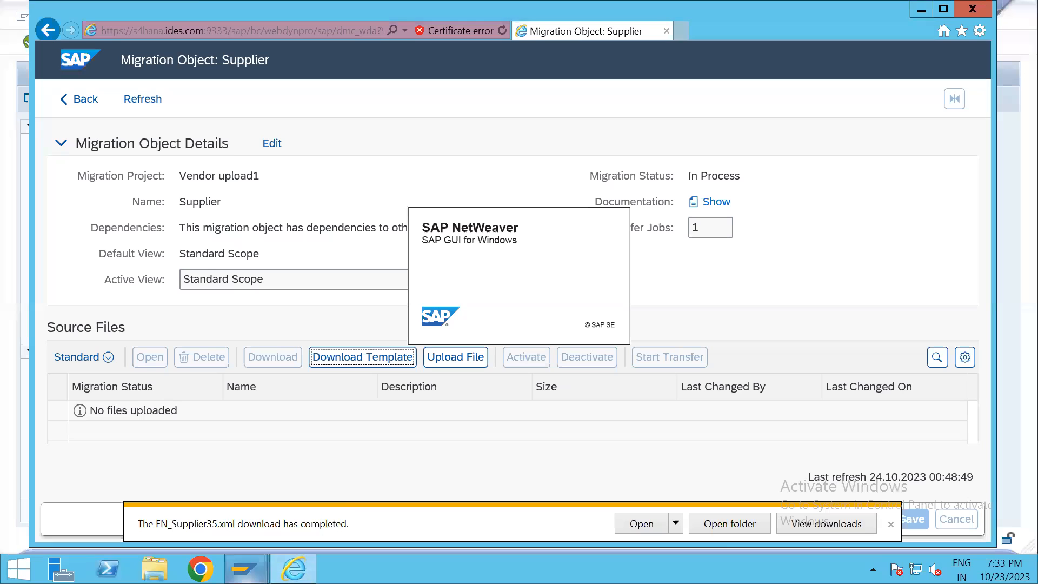
pyautogui.moveTo(243, 568)
pyautogui.click(254, 495)
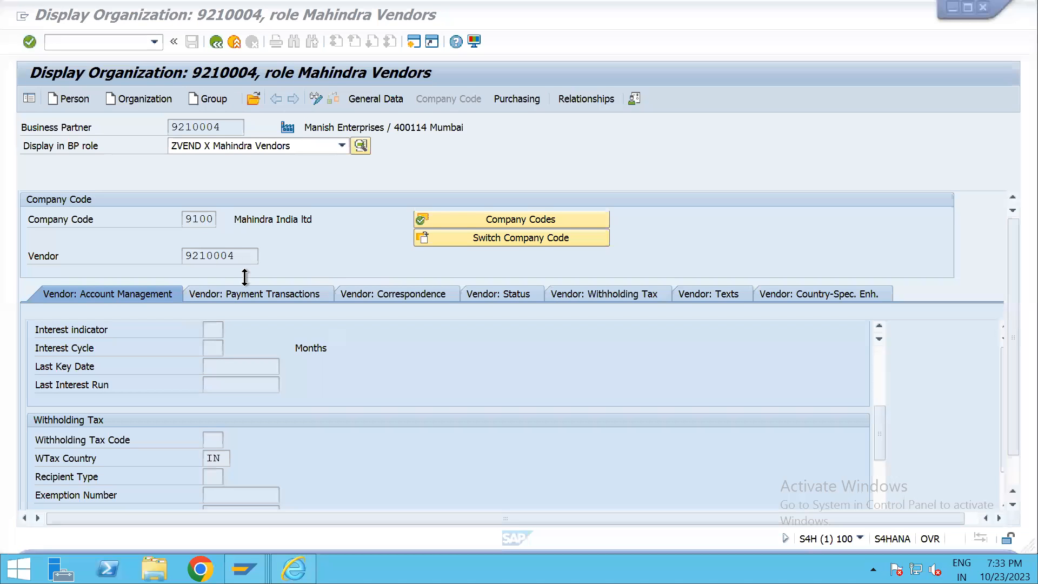
pyautogui.click(243, 261)
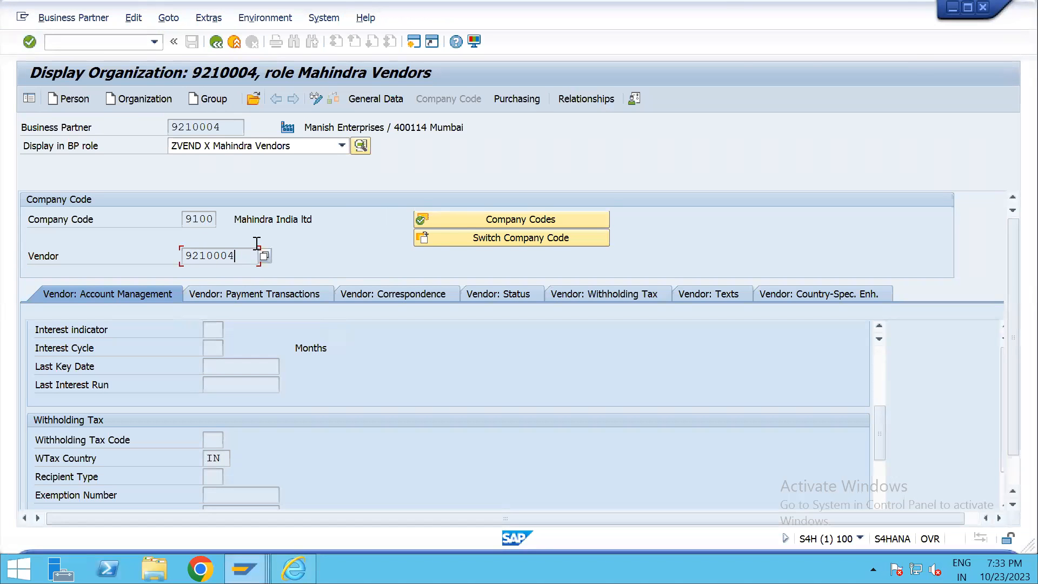
pyautogui.moveTo(639, 15)
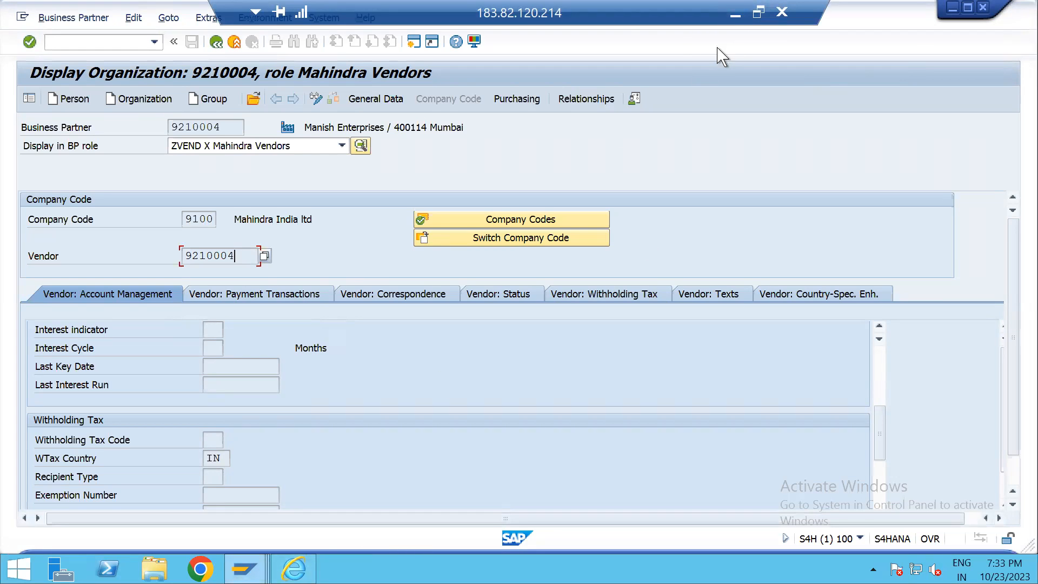
pyautogui.click(734, 11)
pyautogui.click(385, 40)
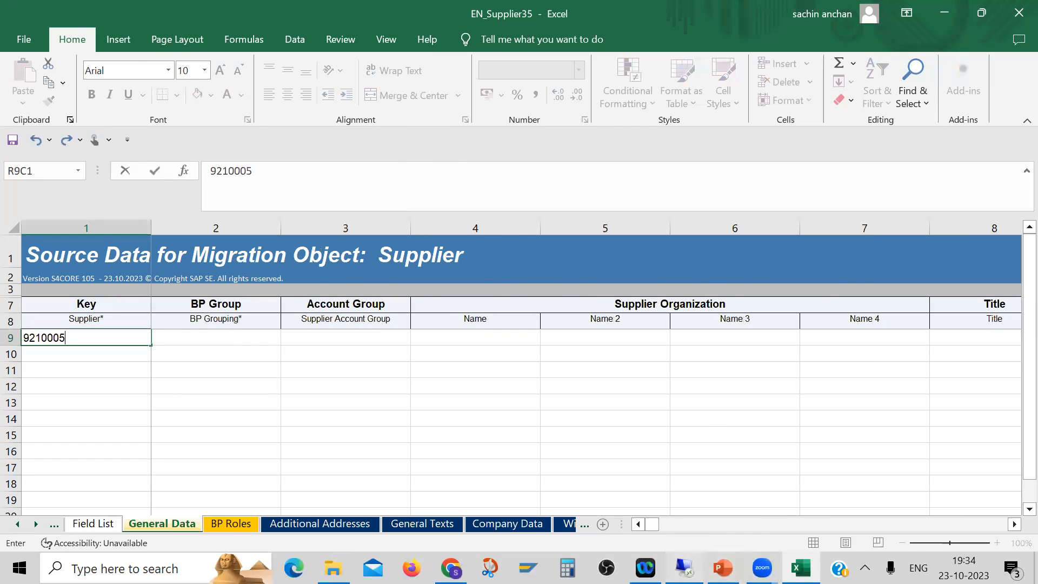
pyautogui.hotkey('alt', 'Tab')
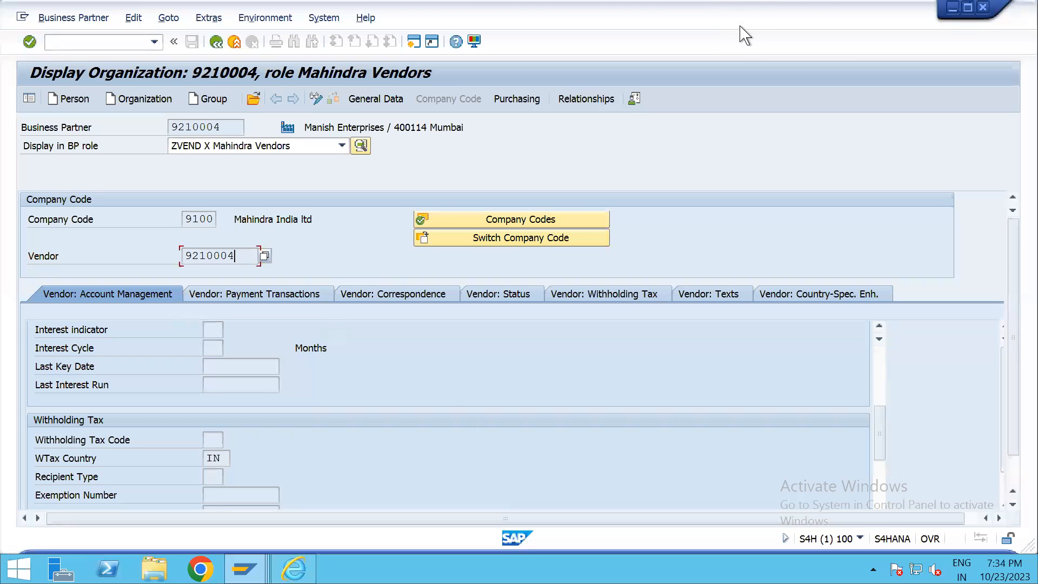
pyautogui.click(734, 12)
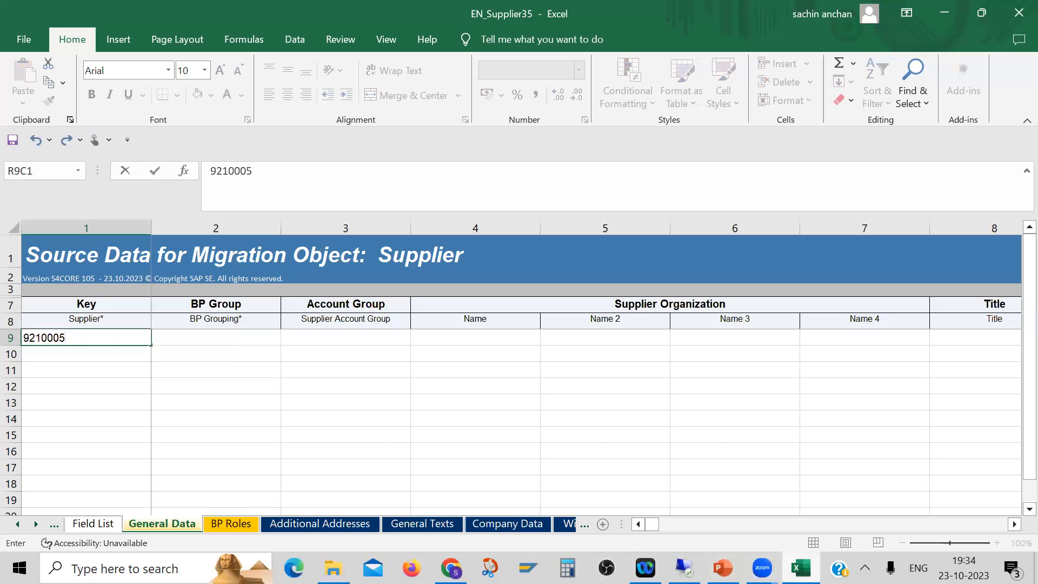
pyautogui.hotkey('alt', 'Tab')
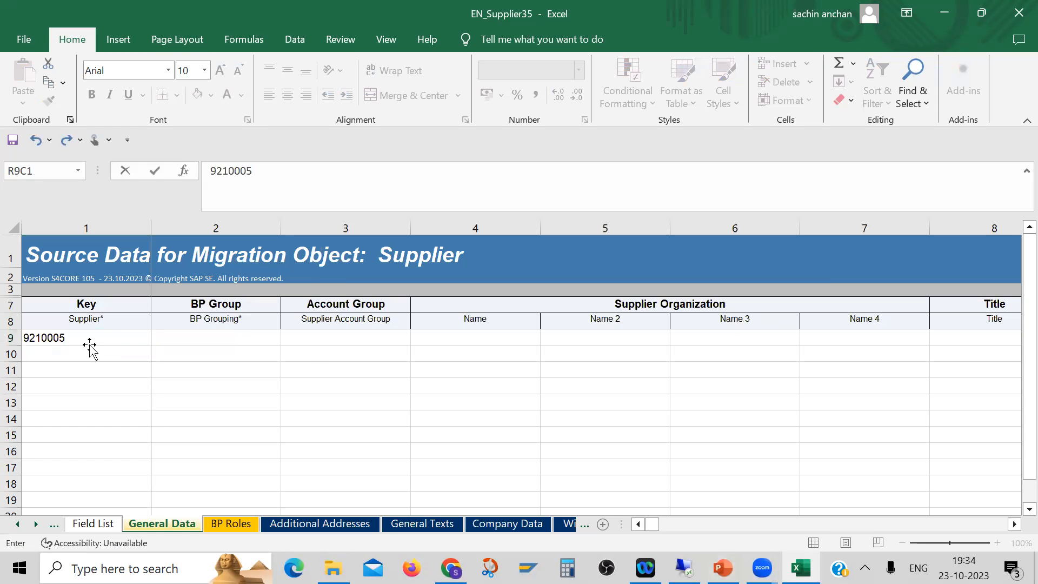
# Step: Set the supplier's BP Grouping to YBP1 in row 9 and move on to its Name cell
pyautogui.click(231, 335)
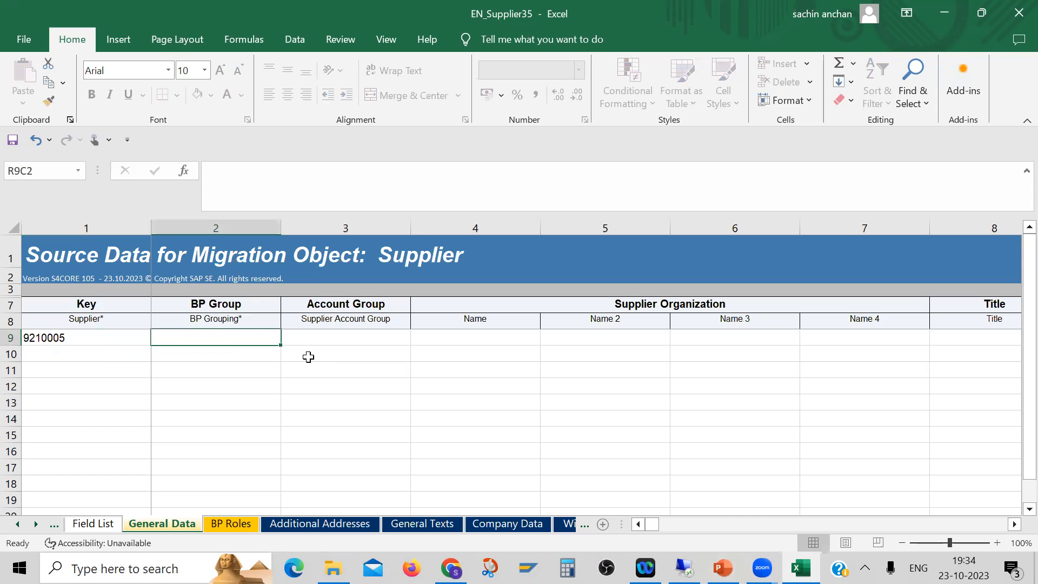
pyautogui.press('Tab')
pyautogui.click(216, 337)
pyautogui.write('YB')
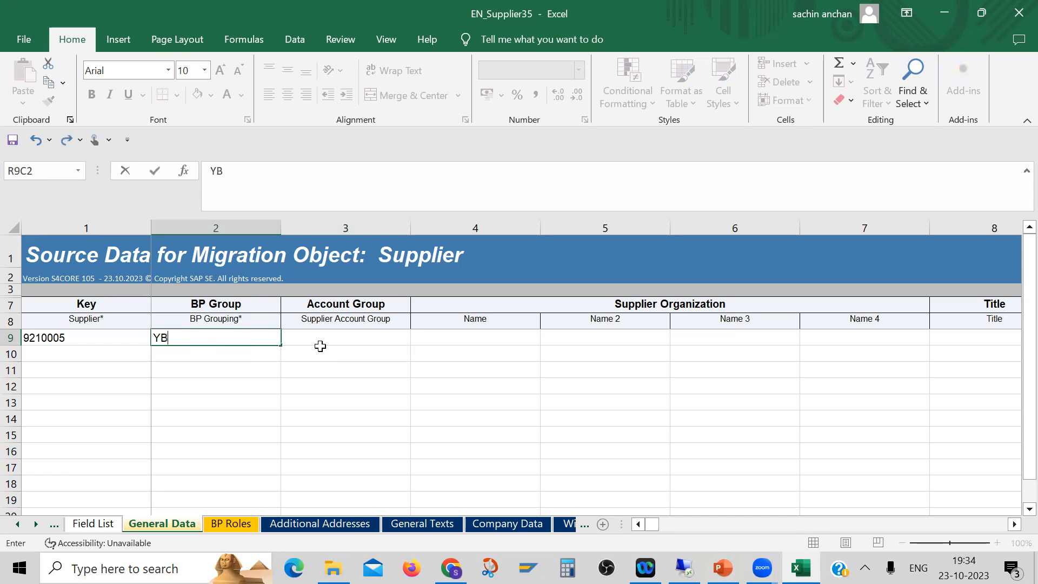
pyautogui.press('Tab')
pyautogui.press('Tab')
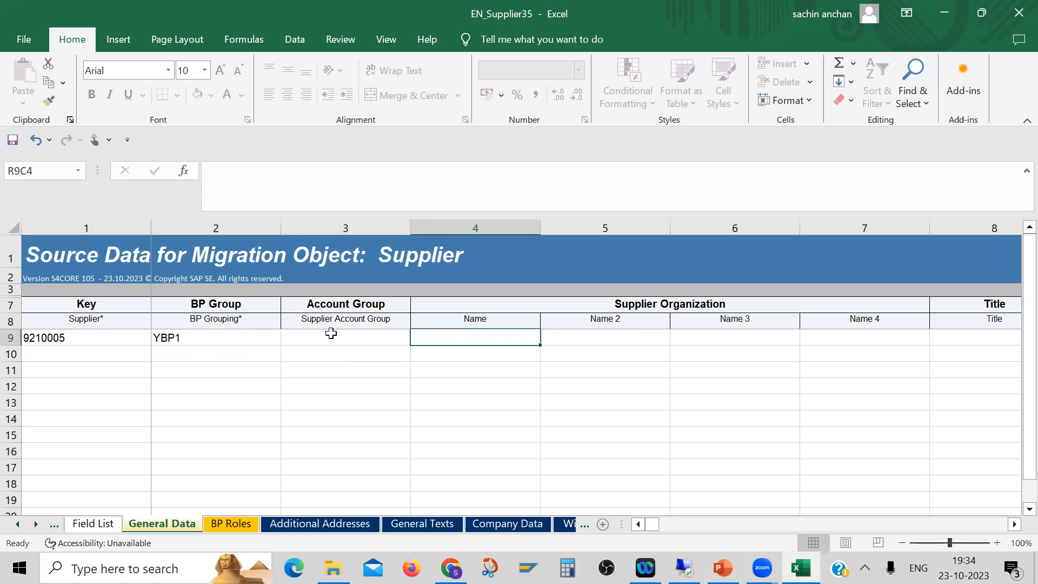
pyautogui.click(345, 305)
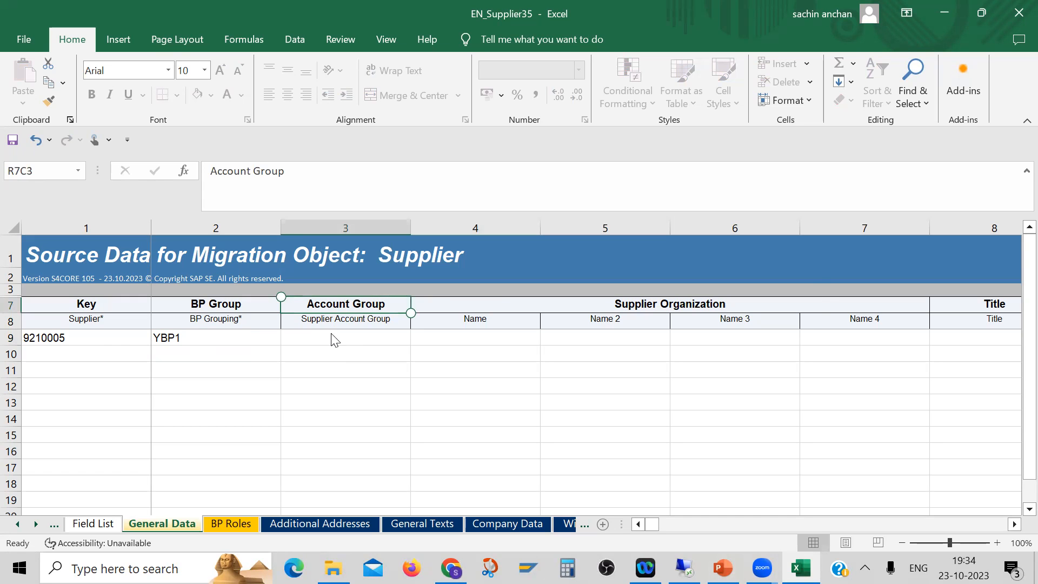
pyautogui.doubleClick(345, 305)
pyautogui.click(526, 328)
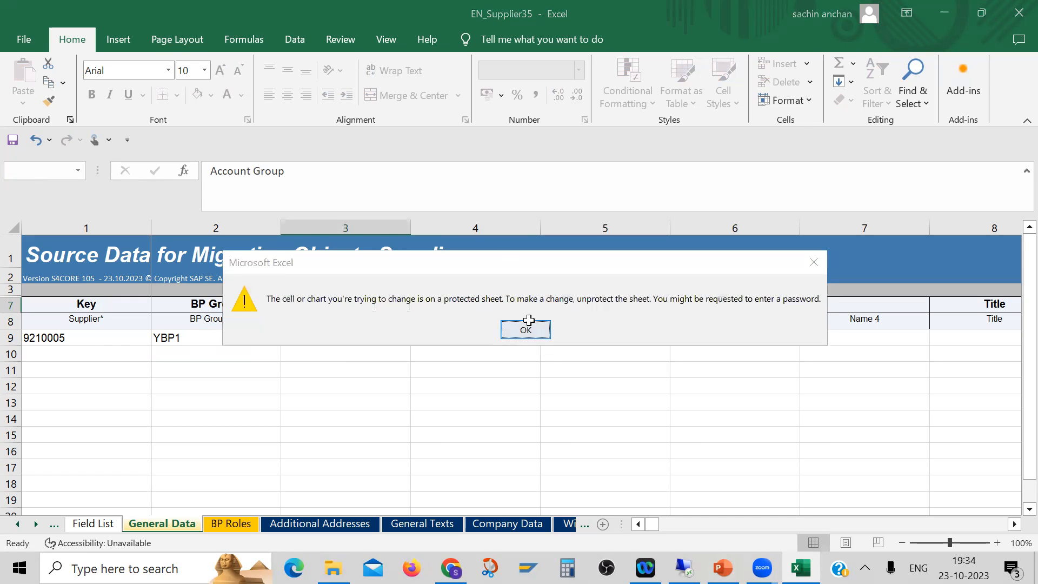
# Step: Enter Mahesh Enterprises as the supplier's Name in row 9 of the General Data sheet
pyautogui.click(482, 338)
pyautogui.write('Mahesh E')
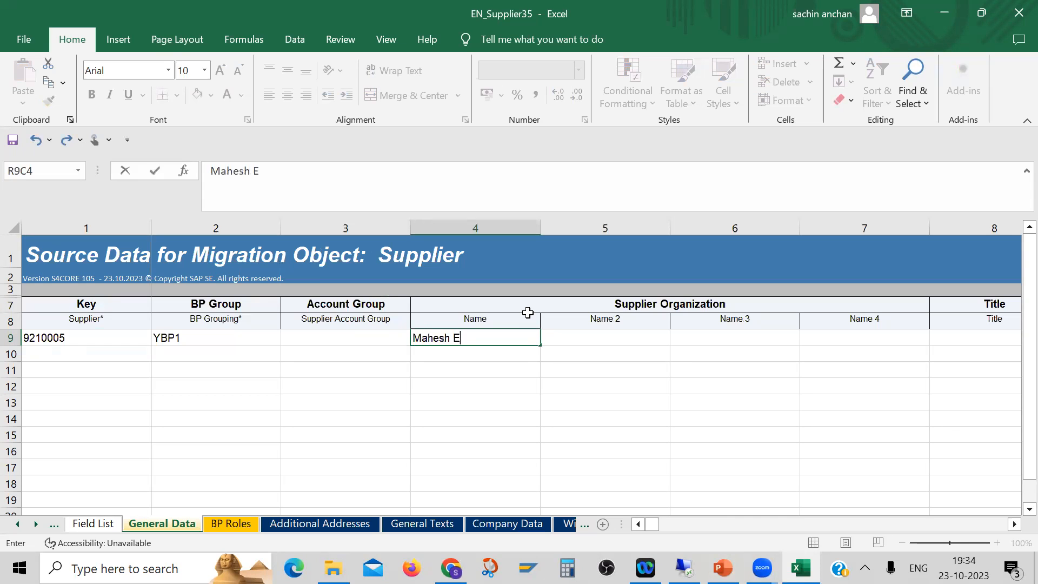
pyautogui.write('nterprise')
pyautogui.press('Tab')
# Step: Set the supplier's Title to 0003 in row 9, leaving Name 2 to Name 4 empty
pyautogui.press('Tab')
pyautogui.press('Tab')
pyautogui.press('Tab')
pyautogui.press('Tab')
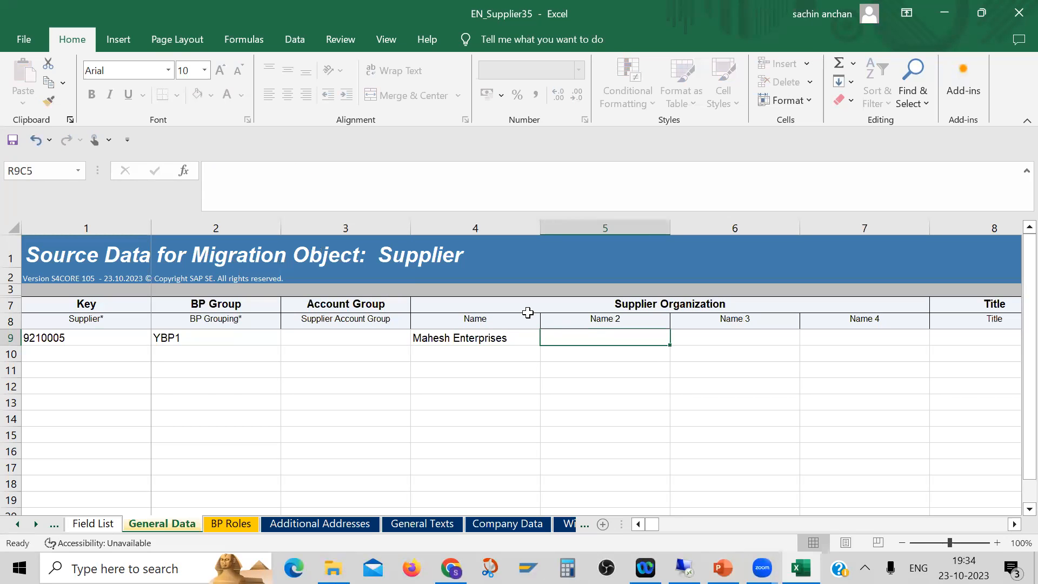
pyautogui.press('Left')
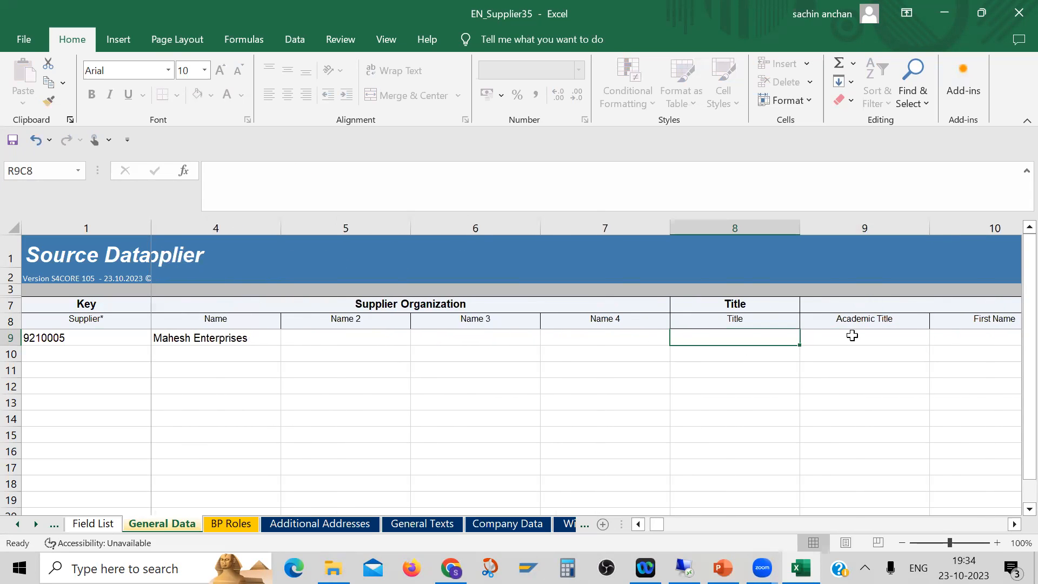
pyautogui.write('0003')
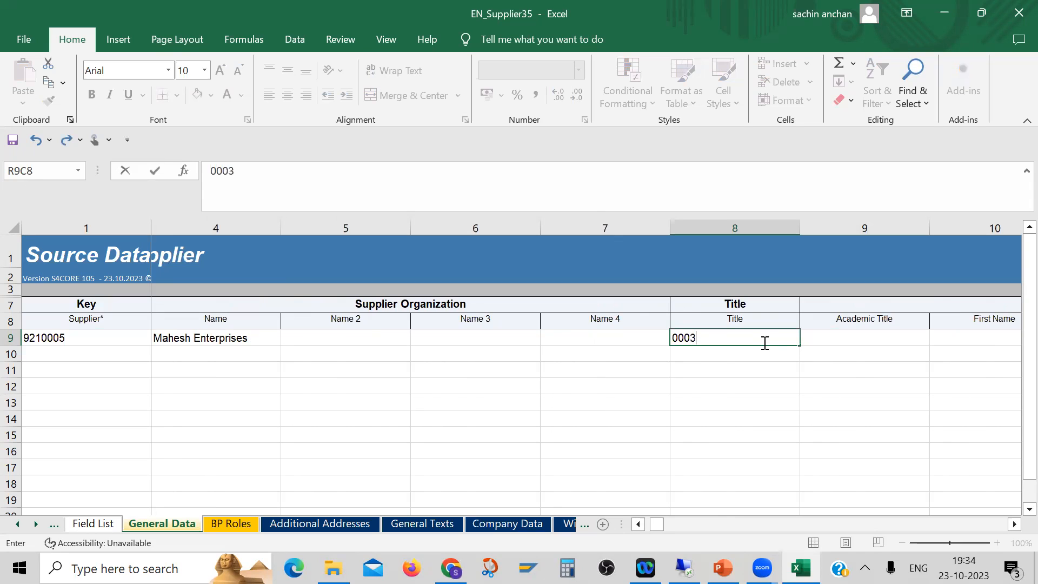
pyautogui.press('Return')
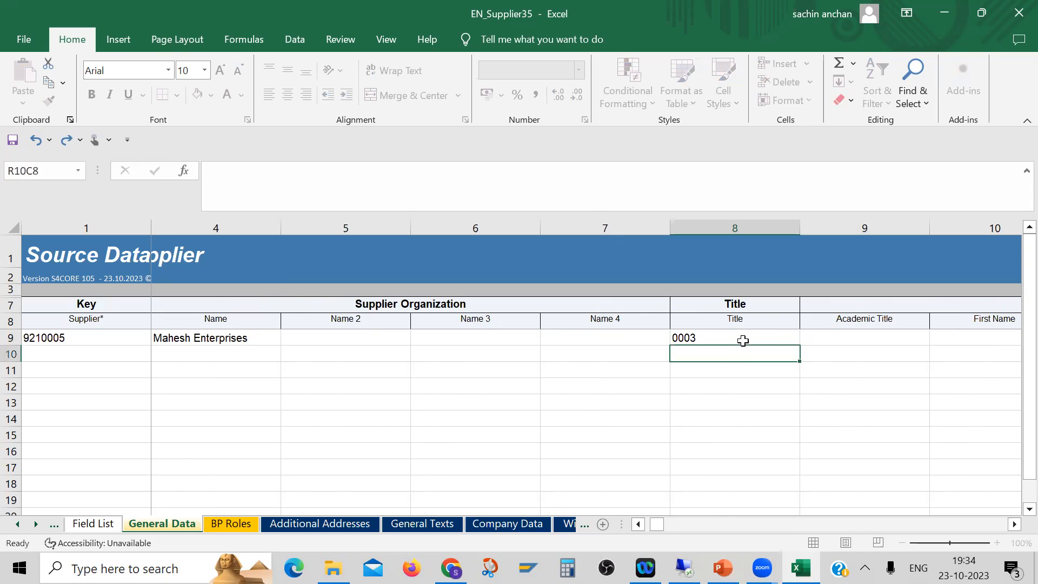
pyautogui.click(745, 339)
# Step: Review row 9's Supplier key, BP Grouping, Account Group and Name cells on the General Data sheet
pyautogui.click(638, 524)
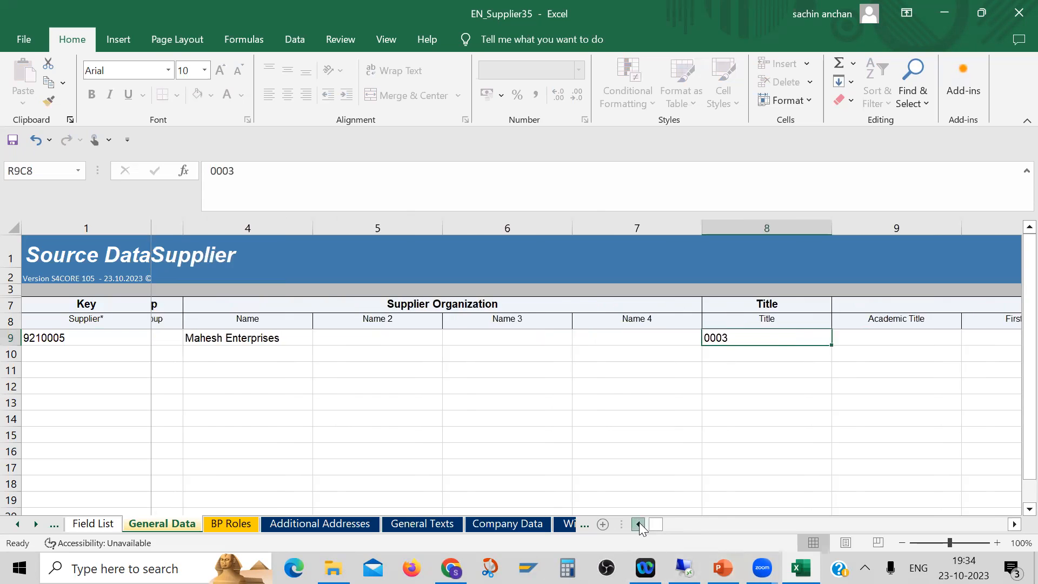
pyautogui.click(92, 336)
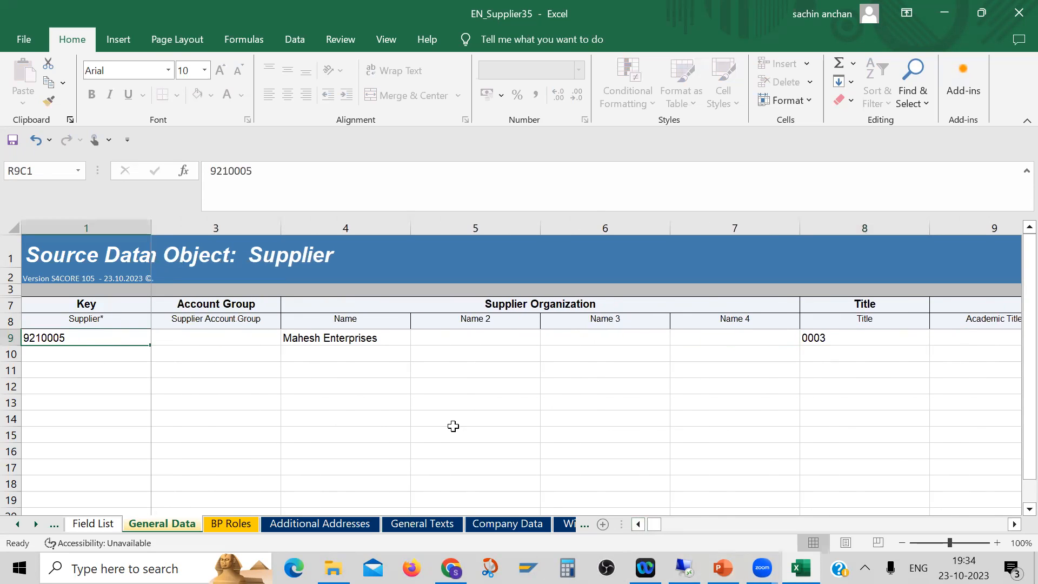
pyautogui.press('Right')
pyautogui.press('Right')
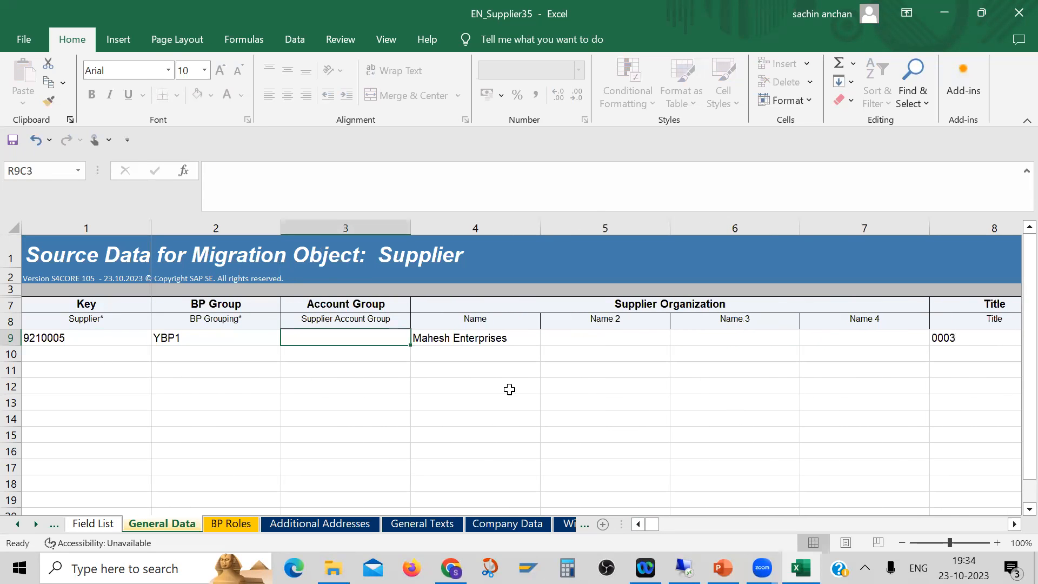
pyautogui.press('Right')
pyautogui.click(242, 338)
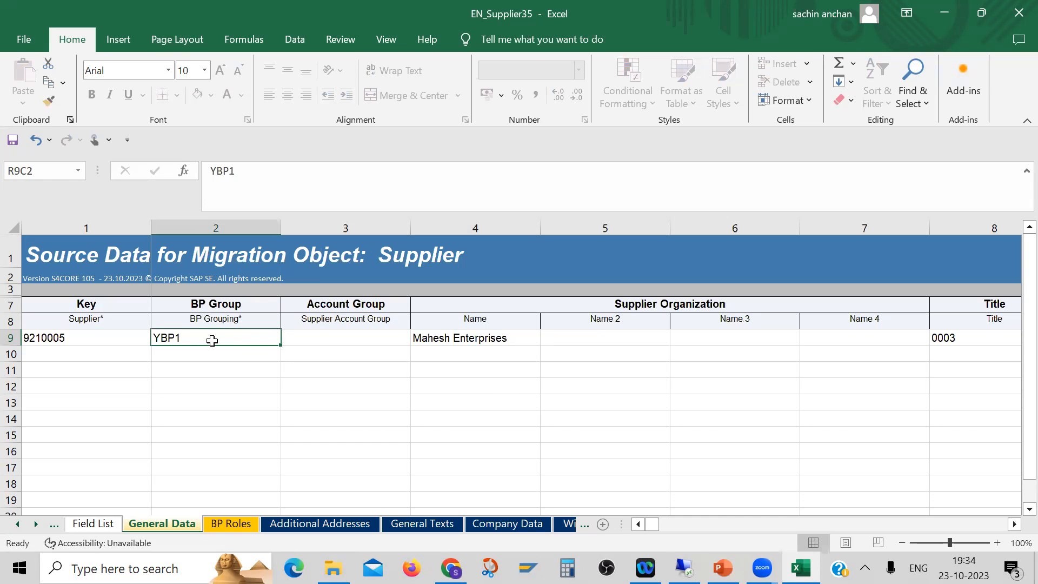
# Step: Look through the supplier person, general data and organizational data columns of row 9
pyautogui.press('Right')
pyautogui.press('Right')
pyautogui.press('Right')
pyautogui.press('Right')
pyautogui.press('Right')
pyautogui.press('Right')
pyautogui.press('Right')
pyautogui.press('Right')
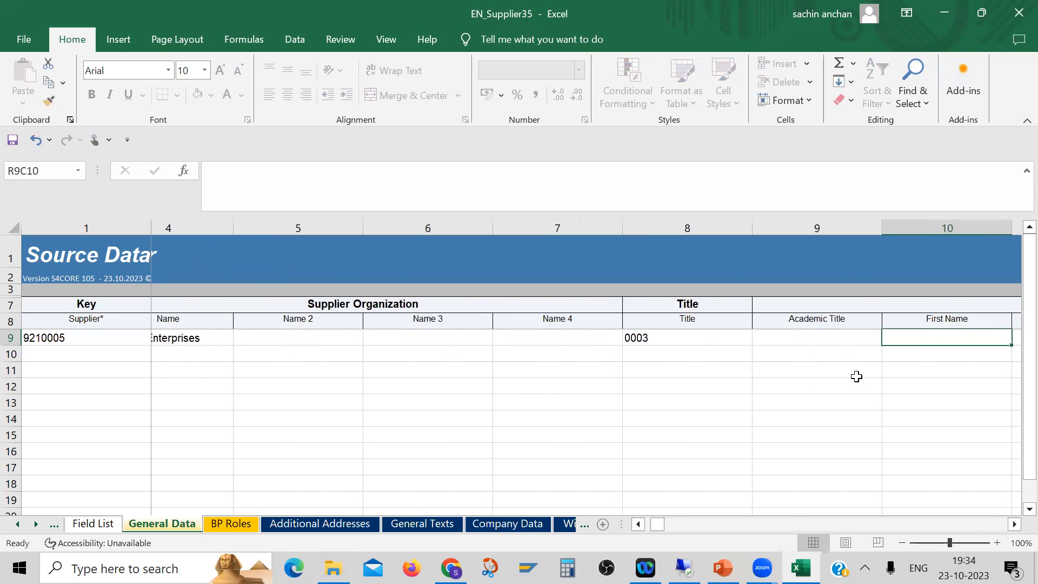
pyautogui.press('Right')
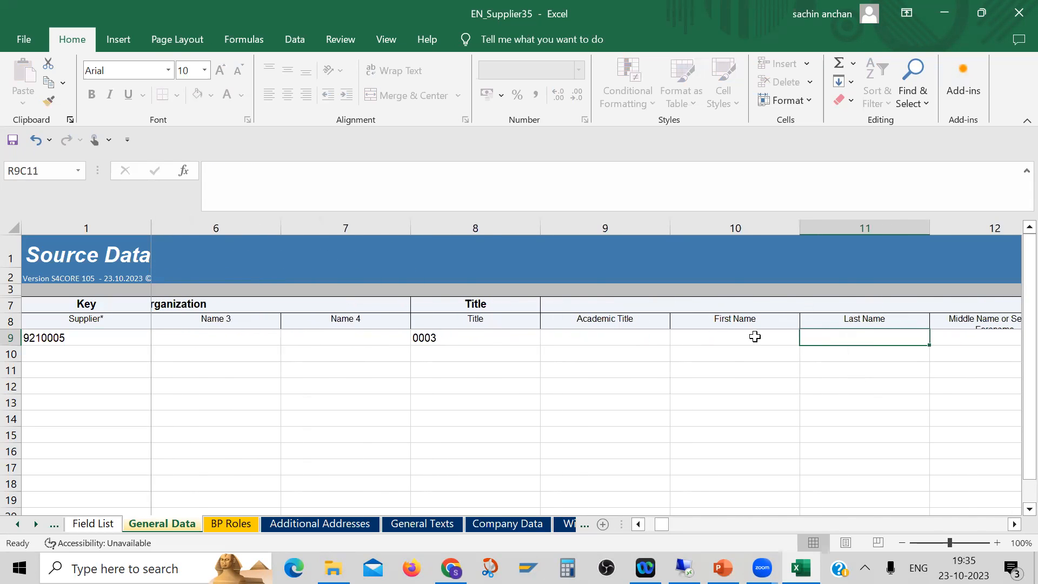
pyautogui.moveTo(659, 528)
pyautogui.mouseDown()
pyautogui.moveTo(645, 529)
pyautogui.moveTo(658, 529)
pyautogui.mouseUp()
pyautogui.click(795, 338)
pyautogui.press('Right')
pyautogui.press('Right')
pyautogui.press('Right')
pyautogui.press('Right')
pyautogui.press('Right')
pyautogui.press('Right')
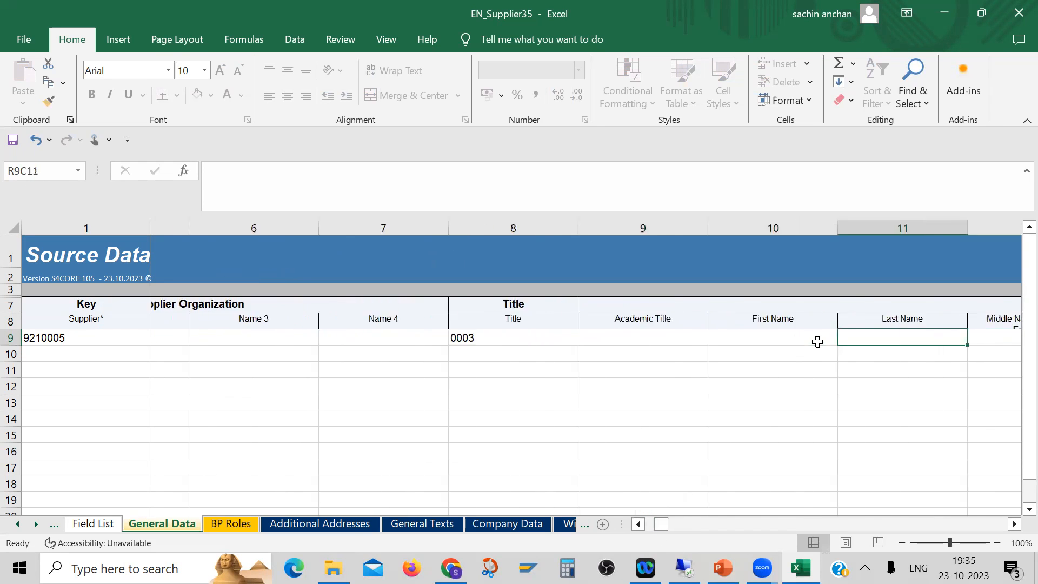
pyautogui.press('Right')
pyautogui.press('Right')
pyautogui.press('Right')
pyautogui.press('Right')
pyautogui.press('Right')
pyautogui.press('Right')
pyautogui.press('Right')
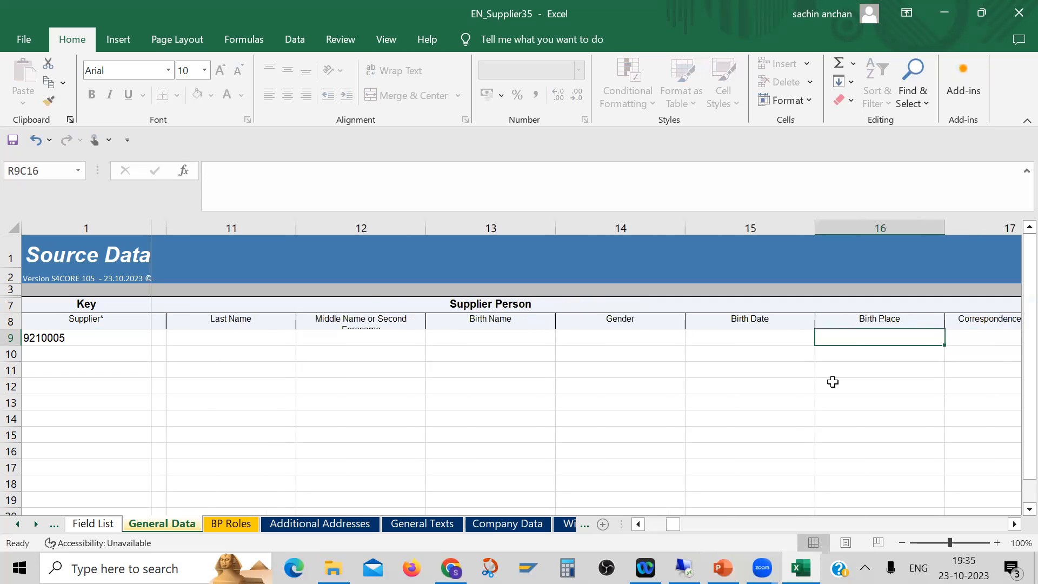
pyautogui.press('Right')
pyautogui.press('Right')
pyautogui.press('Right')
pyautogui.press('Right')
pyautogui.press('Right')
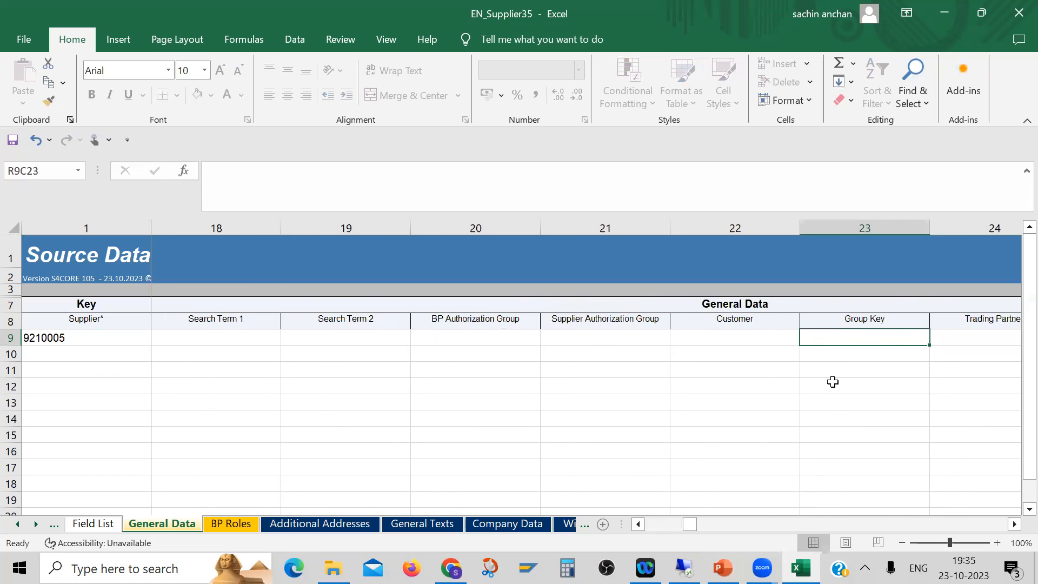
pyautogui.press('Right')
pyautogui.press('Right')
pyautogui.press('Right')
pyautogui.press('Right')
pyautogui.press('Right')
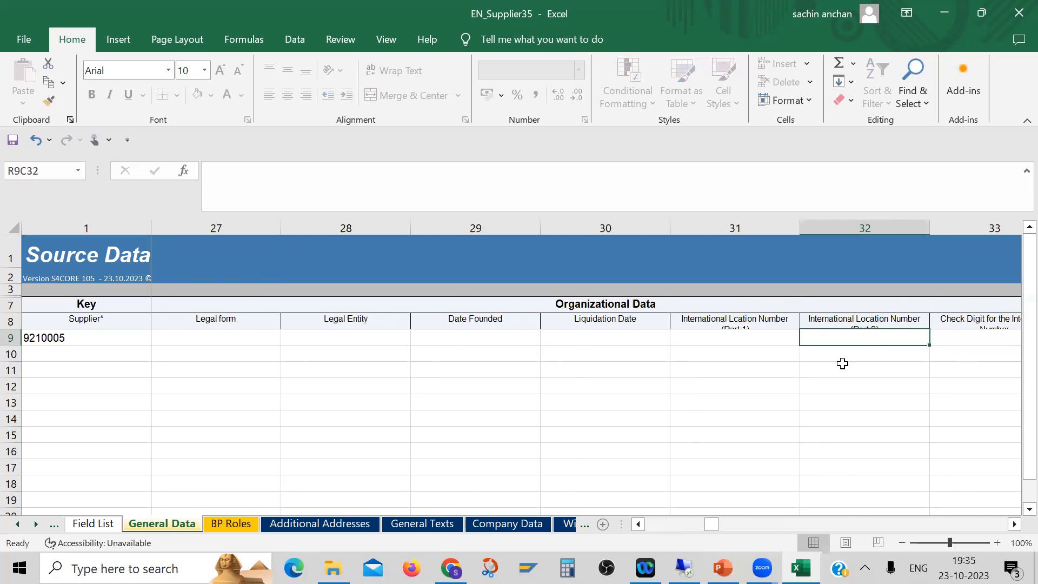
# Step: Look through the remaining country-specific columns, including the India, South Korea, Great Britain and Australia fields, up to the address section
pyautogui.press('Right')
pyautogui.press('Right')
pyautogui.press('Right')
pyautogui.press('Right')
pyautogui.press('Right')
pyautogui.press('Right')
pyautogui.press('Right')
pyautogui.press('Right')
pyautogui.press('Right')
pyautogui.press('Right')
pyautogui.press('Right')
pyautogui.press('Right')
pyautogui.press('Right')
pyautogui.press('Right')
pyautogui.press('Right')
pyautogui.press('Right')
pyautogui.press('Right')
pyautogui.press('Right')
pyautogui.press('Right')
pyautogui.press('Right')
pyautogui.press('Right')
pyautogui.press('Right')
pyautogui.press('Right')
pyautogui.press('Right')
pyautogui.press('Right')
pyautogui.press('Right')
pyautogui.press('Right')
pyautogui.press('Right')
pyautogui.press('Right')
pyautogui.press('Right')
pyautogui.press('Right')
pyautogui.press('Right')
pyautogui.press('Right')
pyautogui.press('Right')
pyautogui.press('Right')
pyautogui.press('Right')
pyautogui.press('Right')
pyautogui.press('Right')
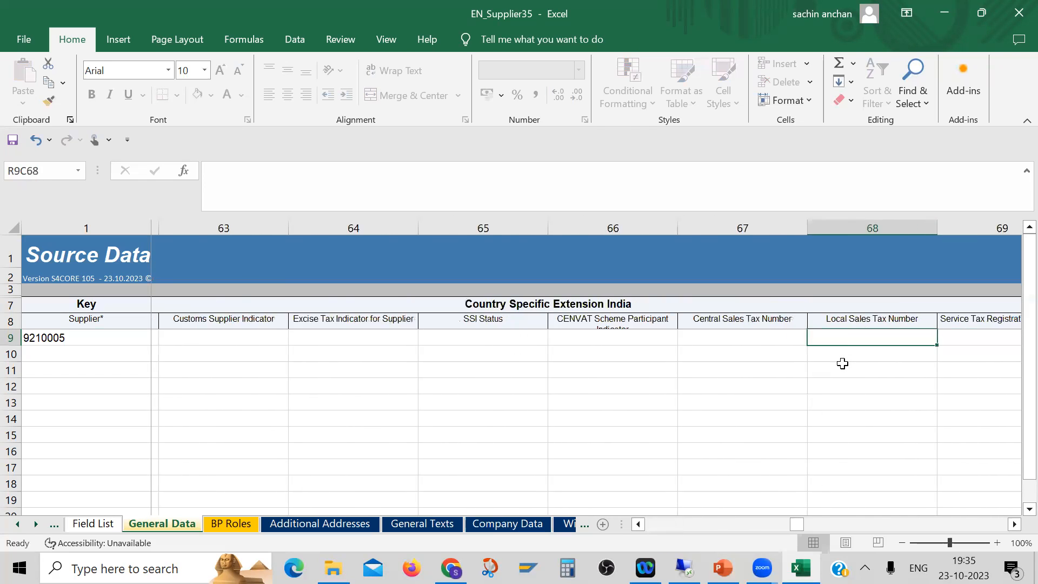
pyautogui.press('Right')
pyautogui.press('Right')
pyautogui.press('Right')
pyautogui.press('Right')
pyautogui.press('Right')
pyautogui.press('Right')
pyautogui.press('Right')
pyautogui.press('Right')
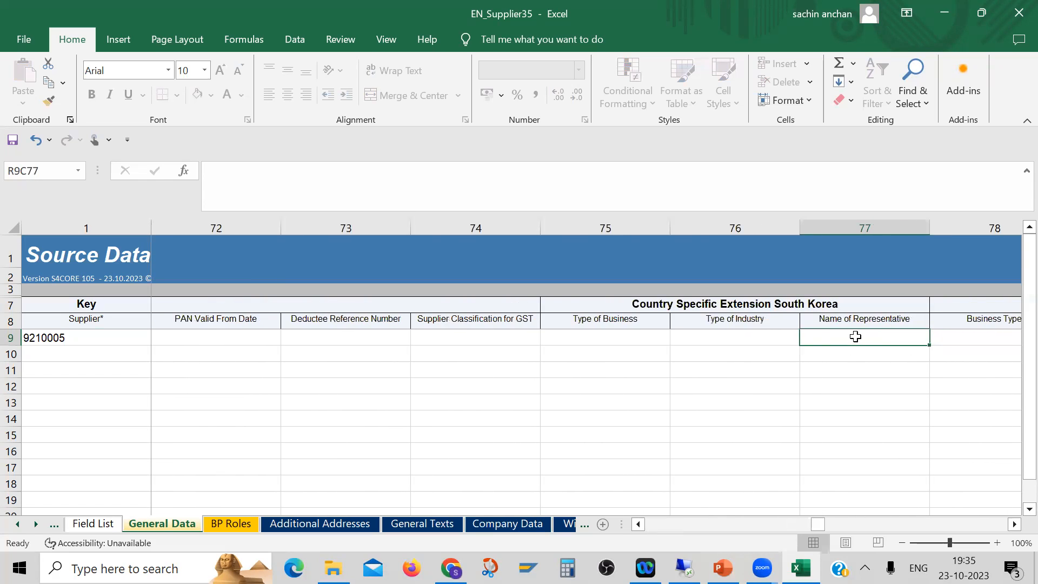
pyautogui.press('Right')
pyautogui.press('Right')
pyautogui.press('Right')
pyautogui.press('Right')
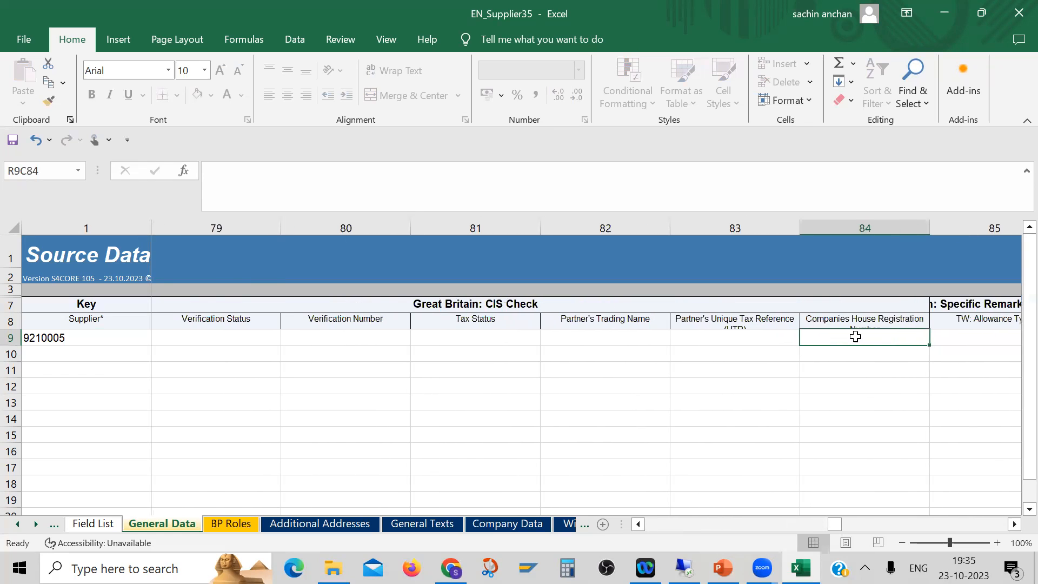
pyautogui.click(637, 524)
pyautogui.click(762, 341)
pyautogui.press('Right')
pyautogui.press('Right')
pyautogui.press('Right')
pyautogui.press('Right')
pyautogui.press('Right')
pyautogui.press('Right')
pyautogui.press('Right')
pyautogui.press('Right')
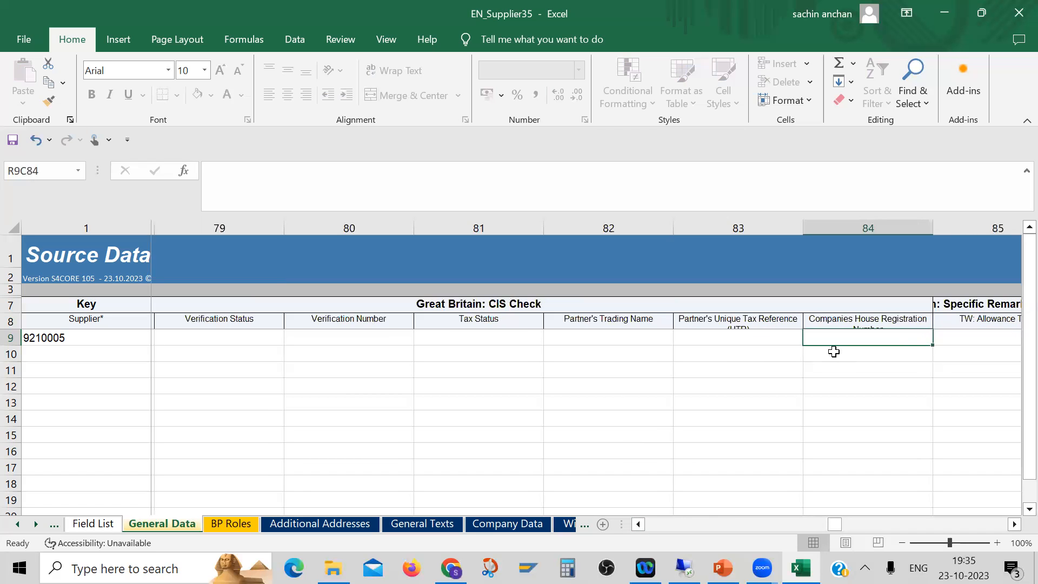
pyautogui.press('Right')
pyautogui.press('Right')
pyautogui.press('Right')
pyautogui.press('Right')
pyautogui.press('Right')
pyautogui.press('Right')
pyautogui.press('Right')
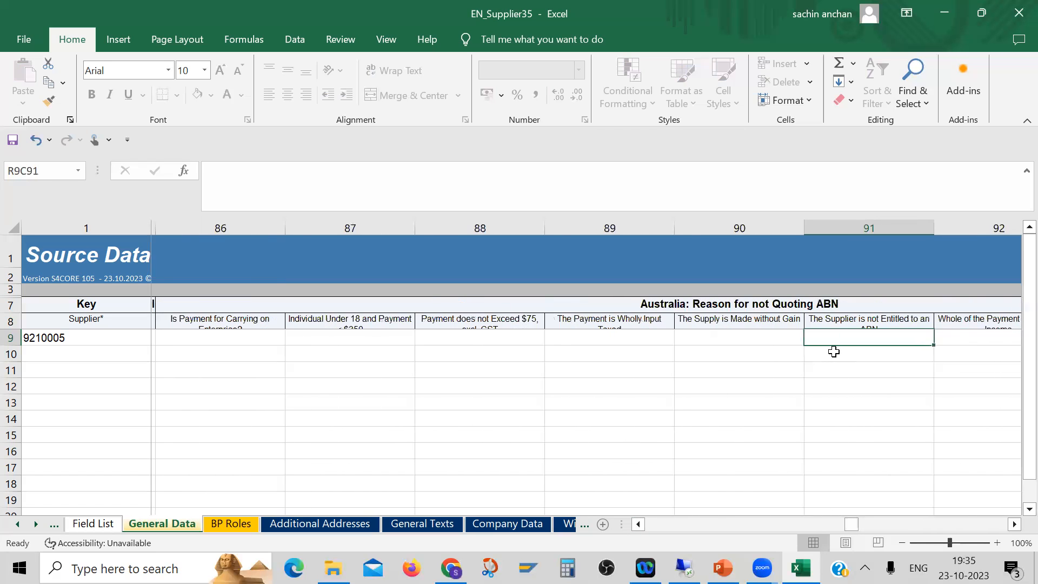
# Step: Enter the supplier's street in row 9 and leave House Number, District and Different City empty
pyautogui.click(717, 338)
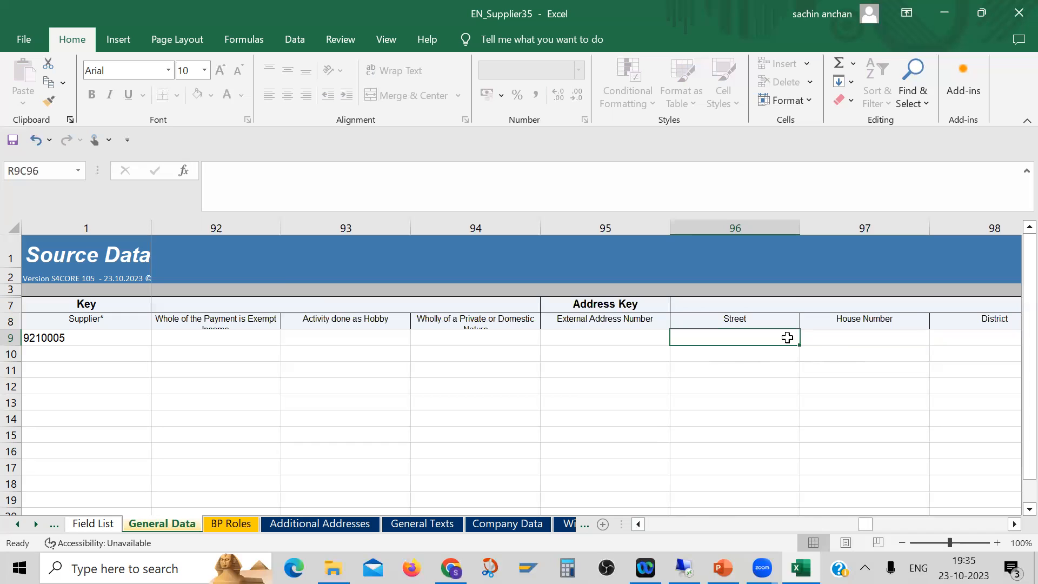
pyautogui.write('A')
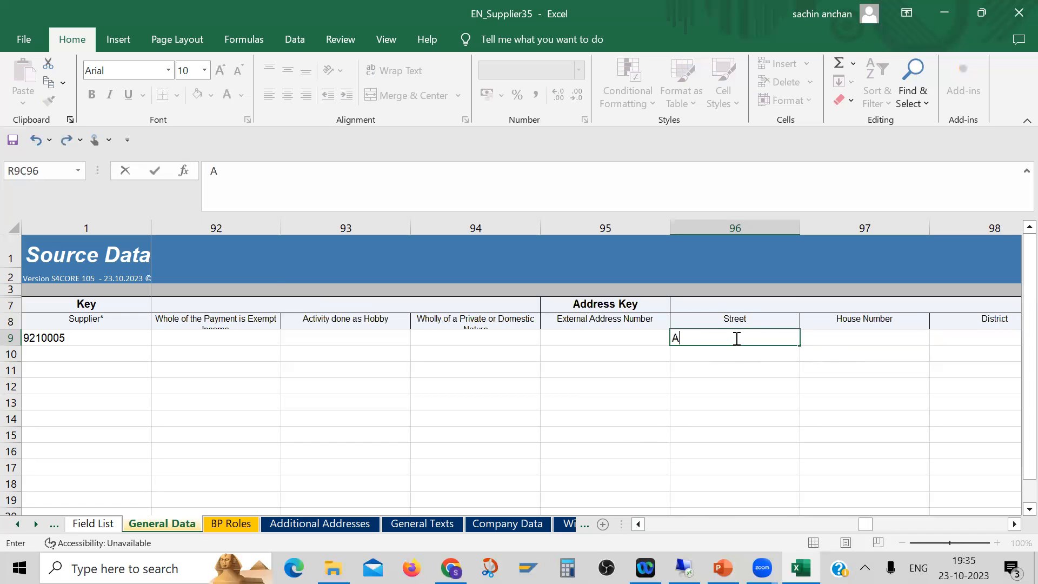
pyautogui.write('ndh')
pyautogui.press('Tab')
pyautogui.press('Tab')
pyautogui.press('Tab')
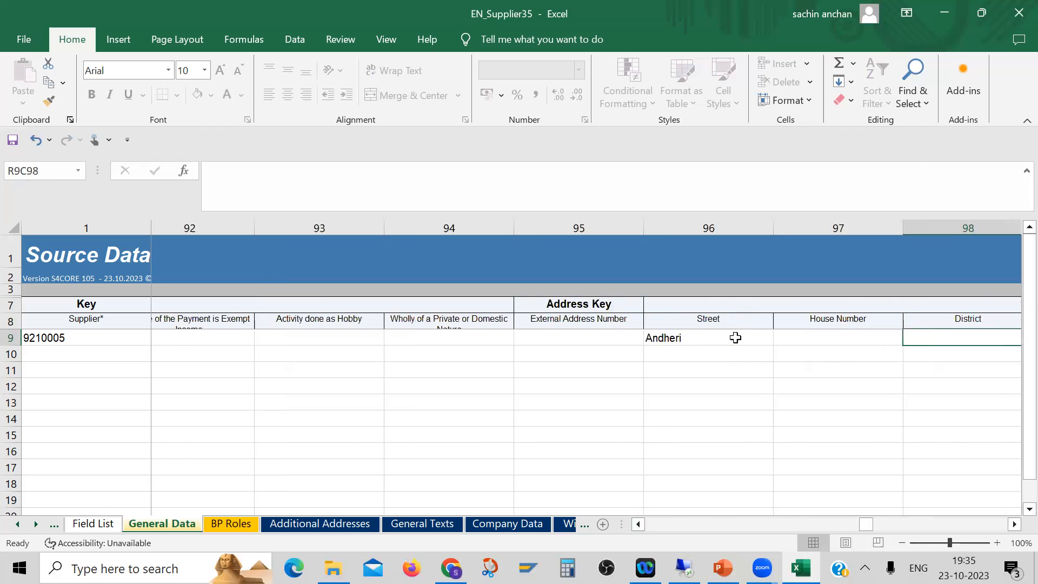
pyautogui.press('Tab')
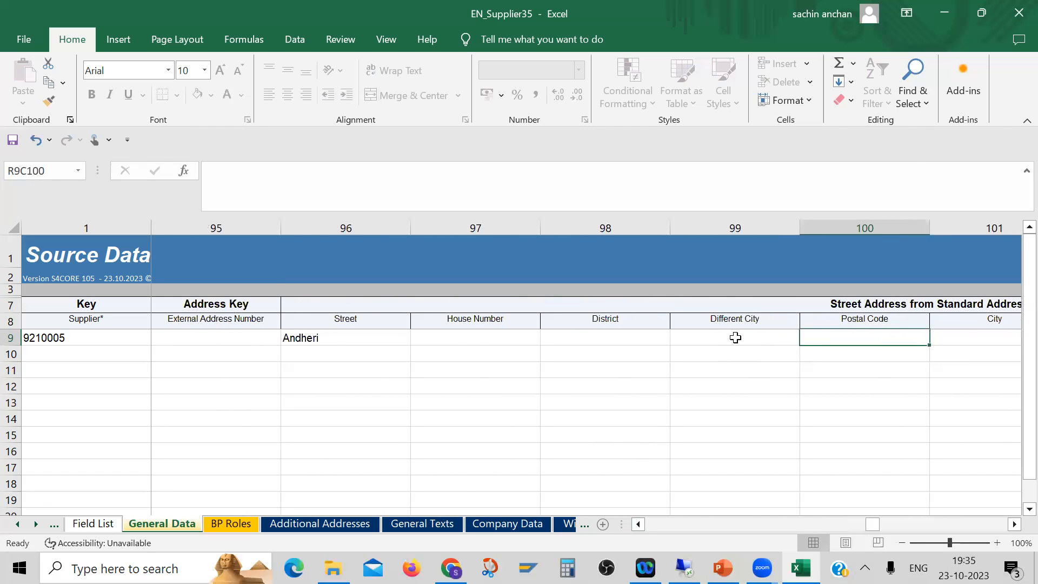
# Step: Fill in the supplier's postal code and city in row 9 of the standard address columns
pyautogui.write('40011')
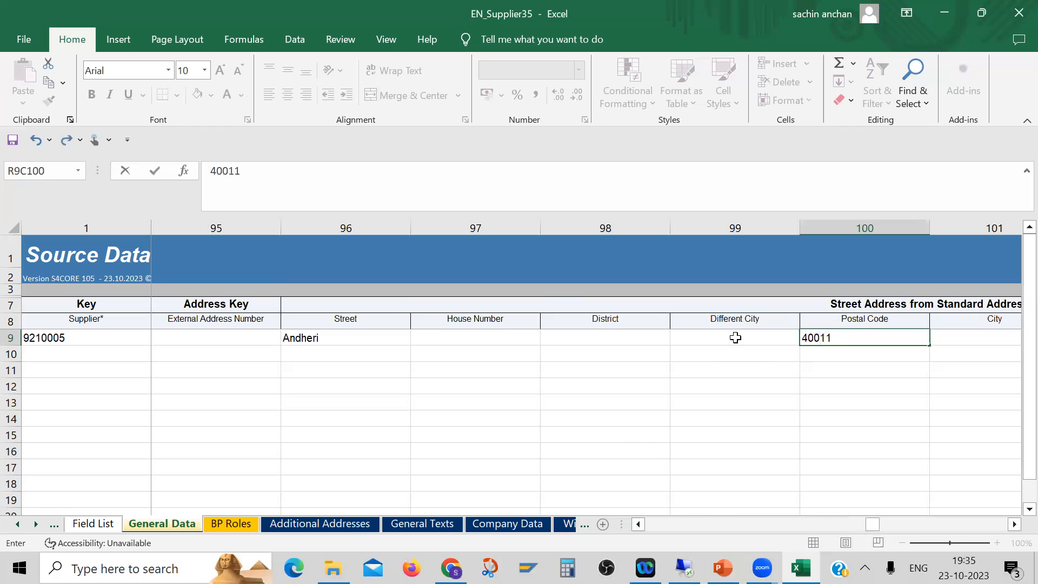
pyautogui.write('7')
pyautogui.press('Tab')
pyautogui.write('Mumb')
pyautogui.press('Tab')
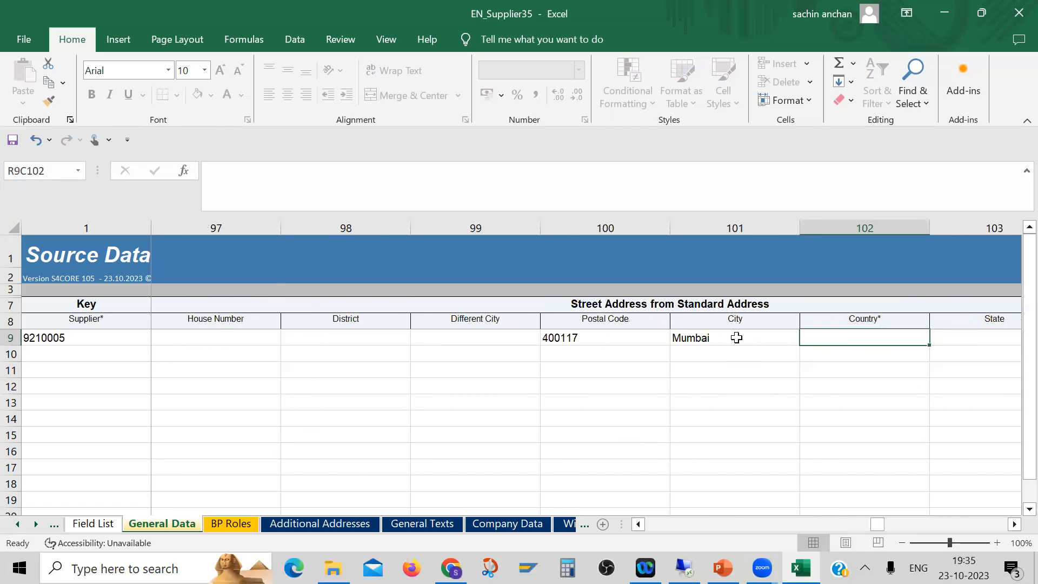
# Step: Set the supplier's Country to IN and State to 13 in row 9
pyautogui.write('IN')
pyautogui.press('Tab')
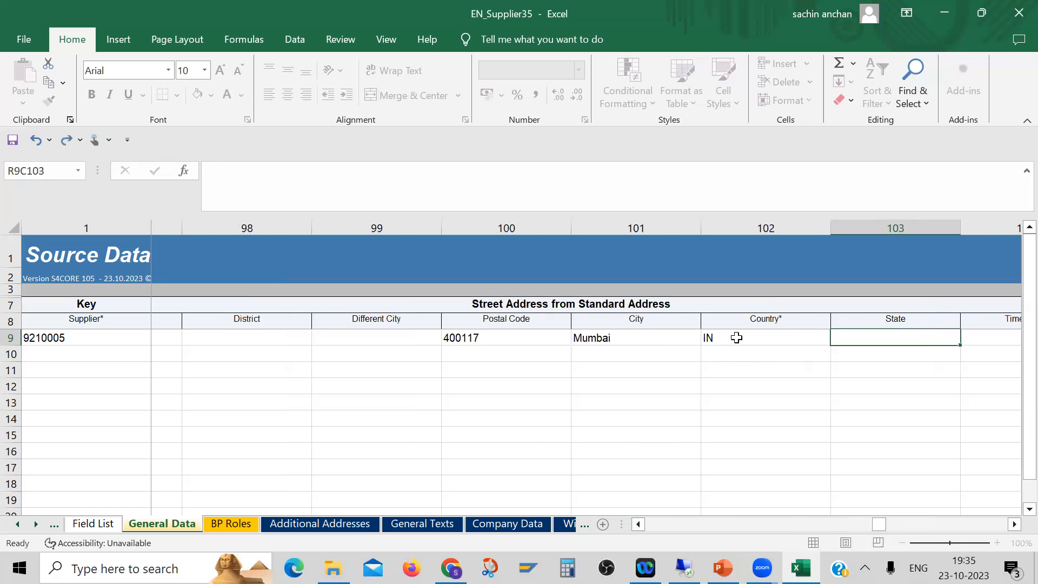
pyautogui.write('13')
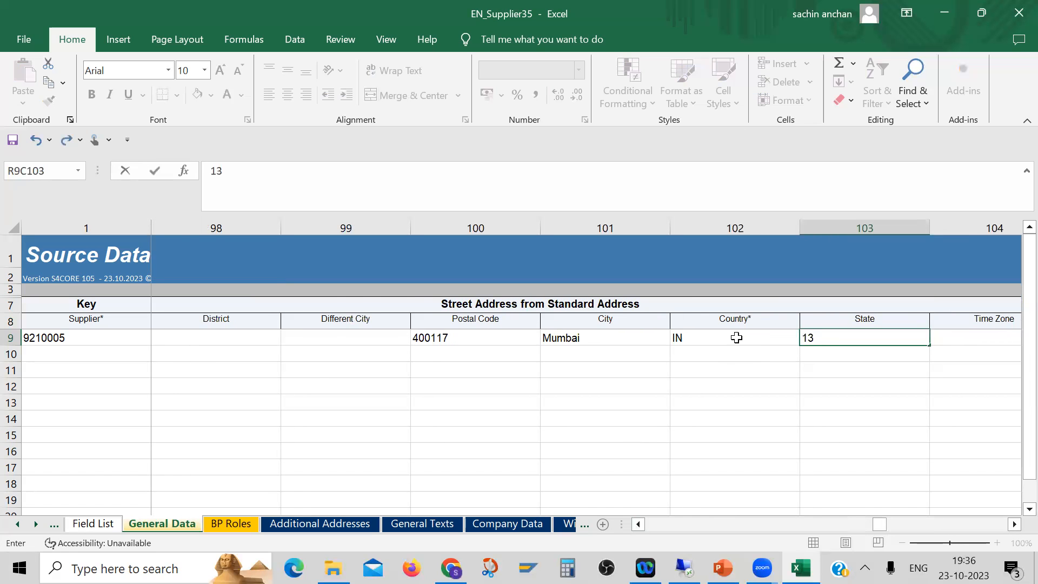
pyautogui.press('Tab')
# Step: Set the supplier's Language to EN in row 9, past the empty PO box address columns
pyautogui.press('Tab')
pyautogui.press('Tab')
pyautogui.press('Tab')
pyautogui.press('Tab')
pyautogui.press('Tab')
pyautogui.press('Tab')
pyautogui.press('Tab')
pyautogui.press('Tab')
pyautogui.press('Tab')
pyautogui.press('Tab')
pyautogui.press('Tab')
pyautogui.press('Tab')
pyautogui.press('Tab')
pyautogui.press('Tab')
pyautogui.press('Tab')
pyautogui.press('Tab')
pyautogui.press('Tab')
pyautogui.press('Tab')
pyautogui.press('Tab')
pyautogui.click(757, 337)
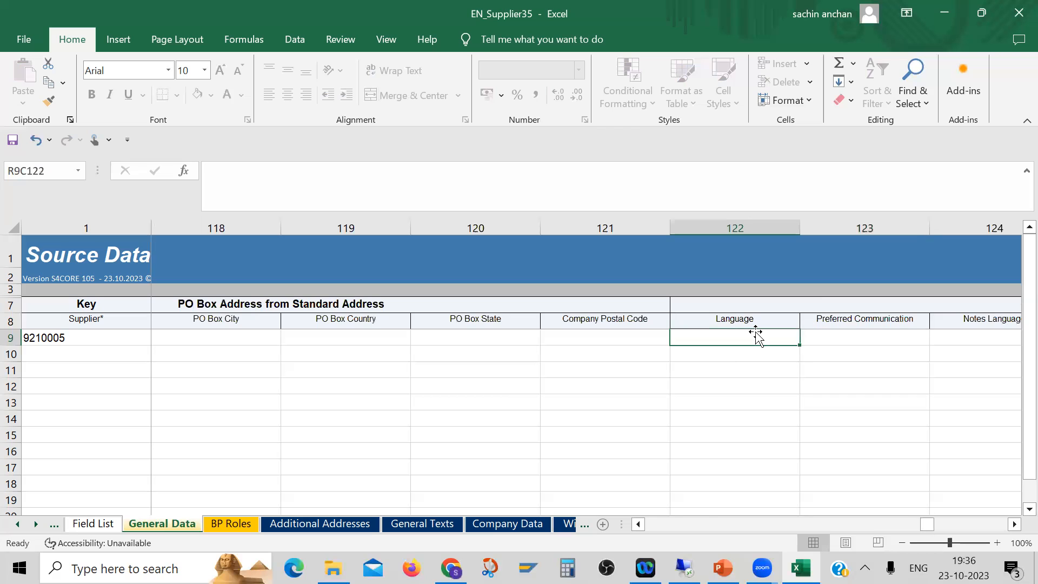
pyautogui.write('EN')
pyautogui.click(760, 369)
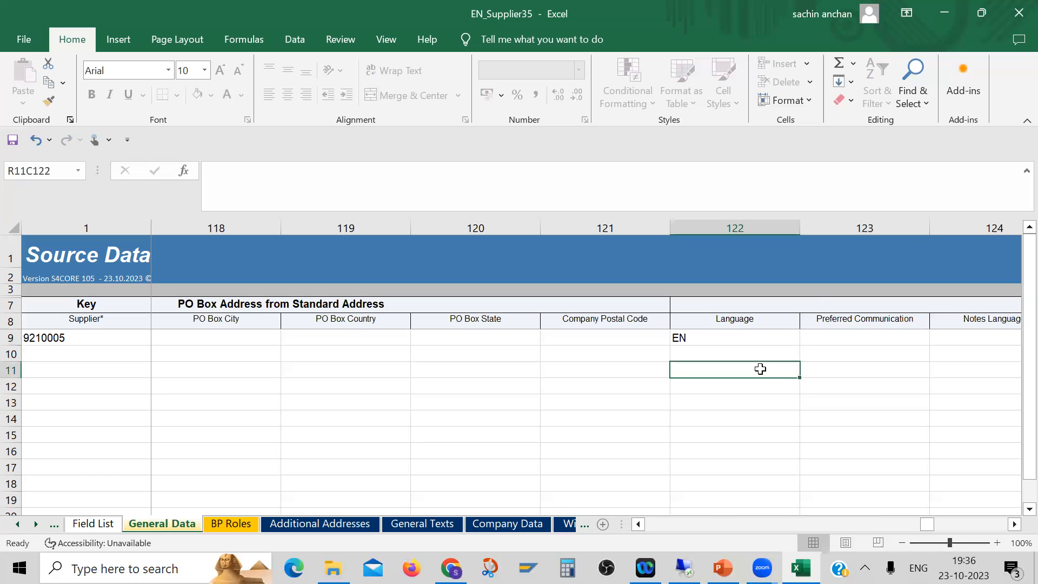
# Step: Enter the new supplier's number in the Supplier column of rows 9 and 10 on the BP Roles sheet
pyautogui.click(773, 336)
pyautogui.moveTo(931, 524); pyautogui.dragTo(998, 529)
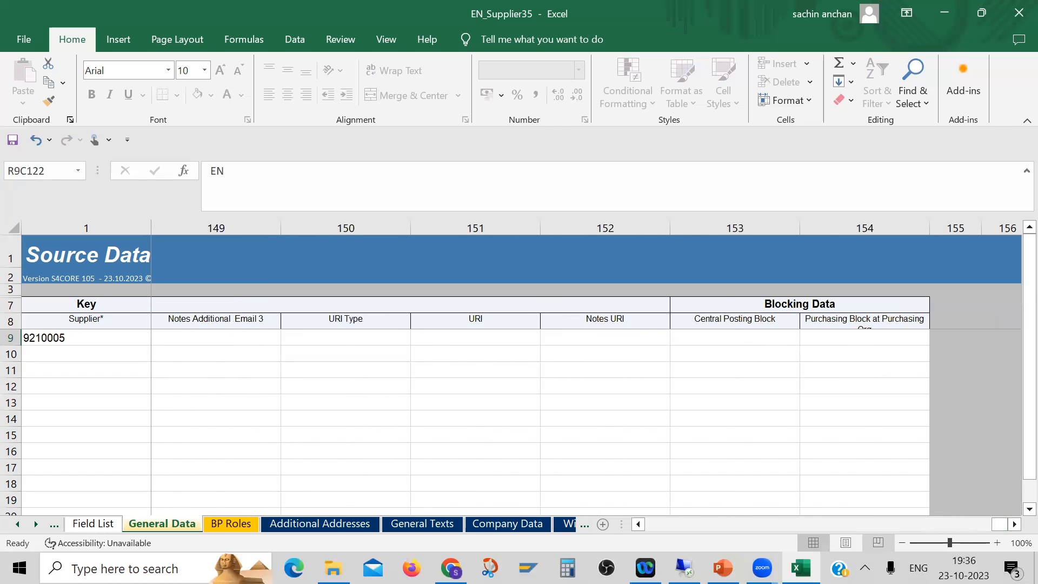
pyautogui.click(230, 525)
pyautogui.click(117, 337)
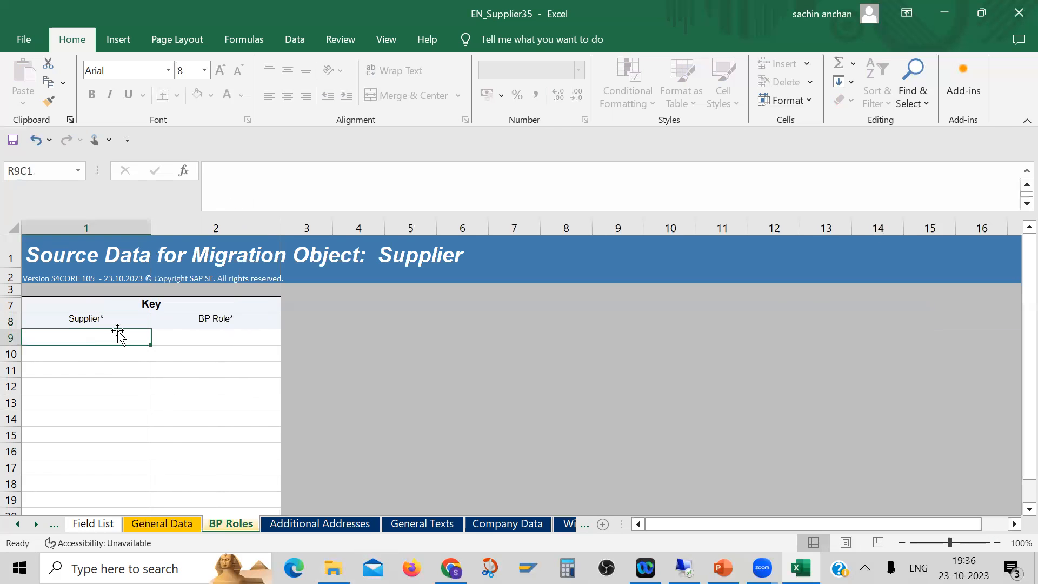
pyautogui.write('921')
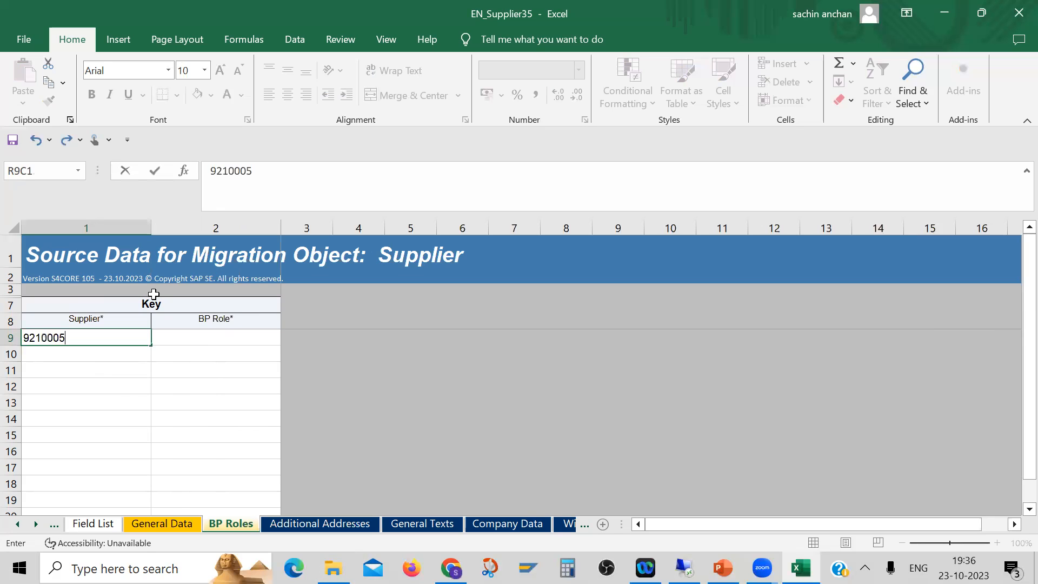
pyautogui.write('0005')
pyautogui.click(91, 354)
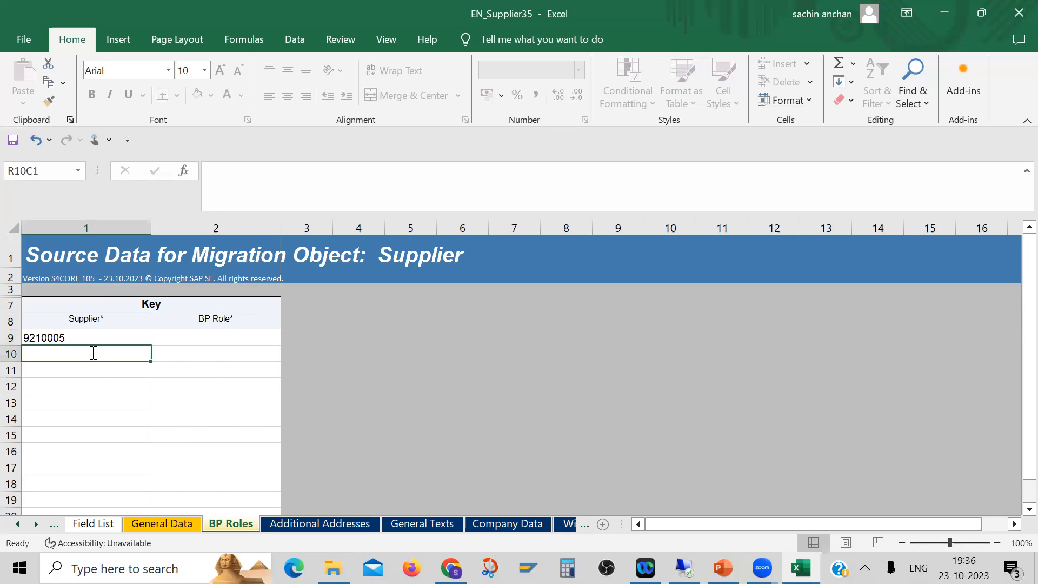
pyautogui.write('9210005')
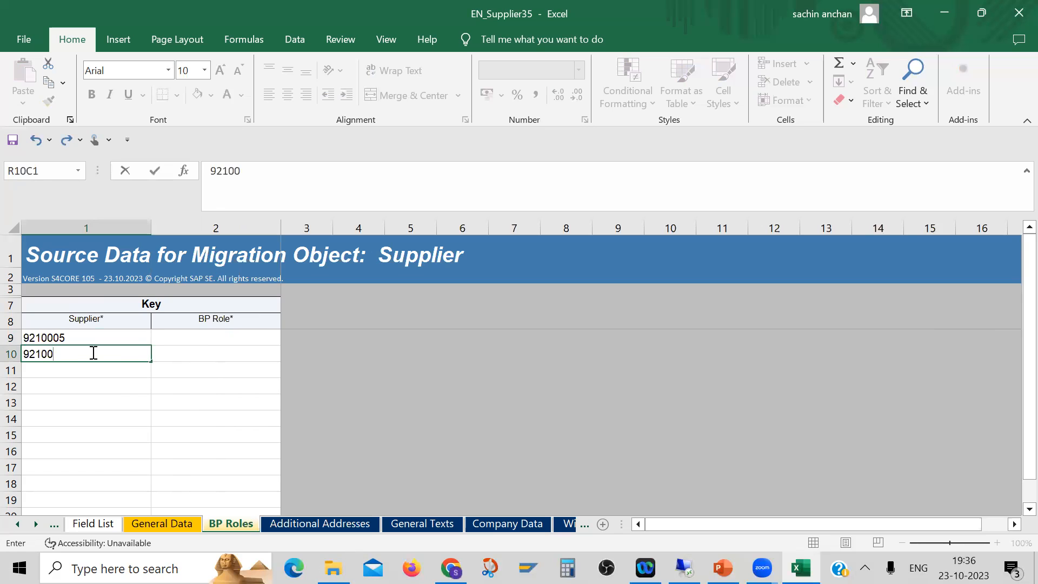
# Step: Set the BP Role to FLVN00 in row 9 and FLVN01 in row 10
pyautogui.click(201, 339)
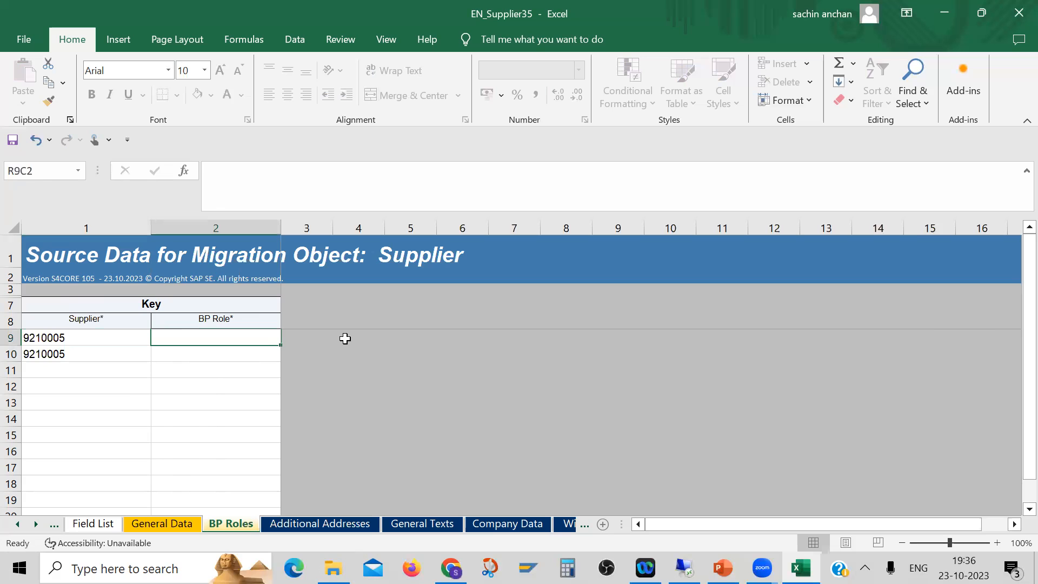
pyautogui.write('FLVN00')
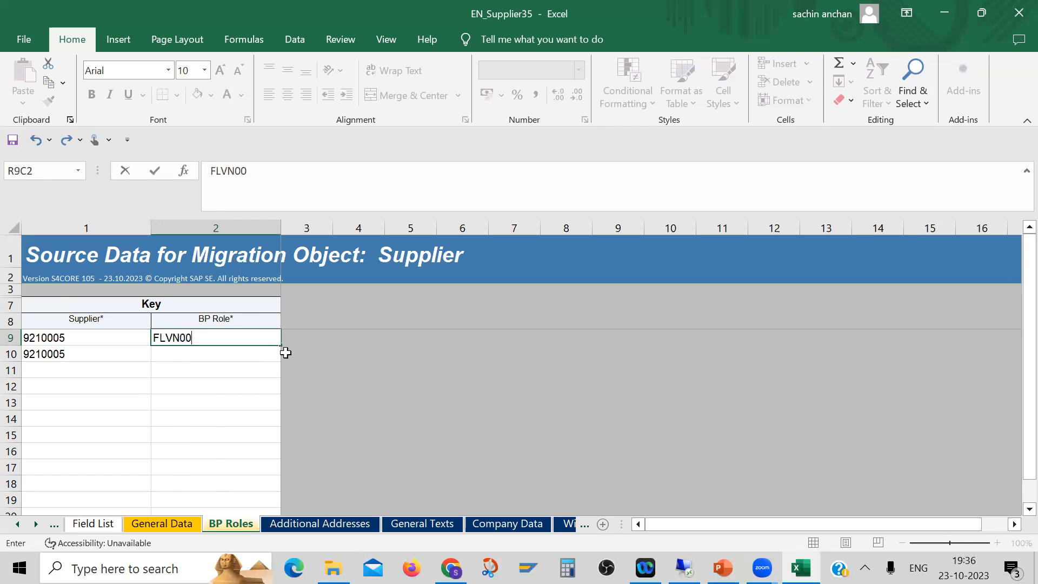
pyautogui.click(174, 355)
pyautogui.write('FLVN01')
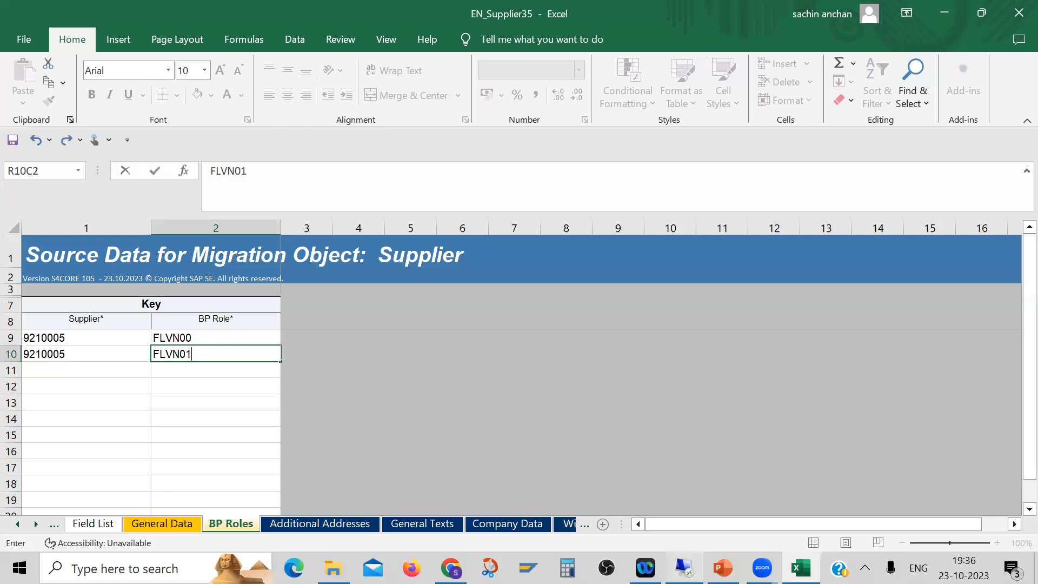
# Step: Switch to the SAP business partner display and check which BP roles the existing vendor offers, then return to the Excel template
pyautogui.click(685, 568)
pyautogui.click(342, 146)
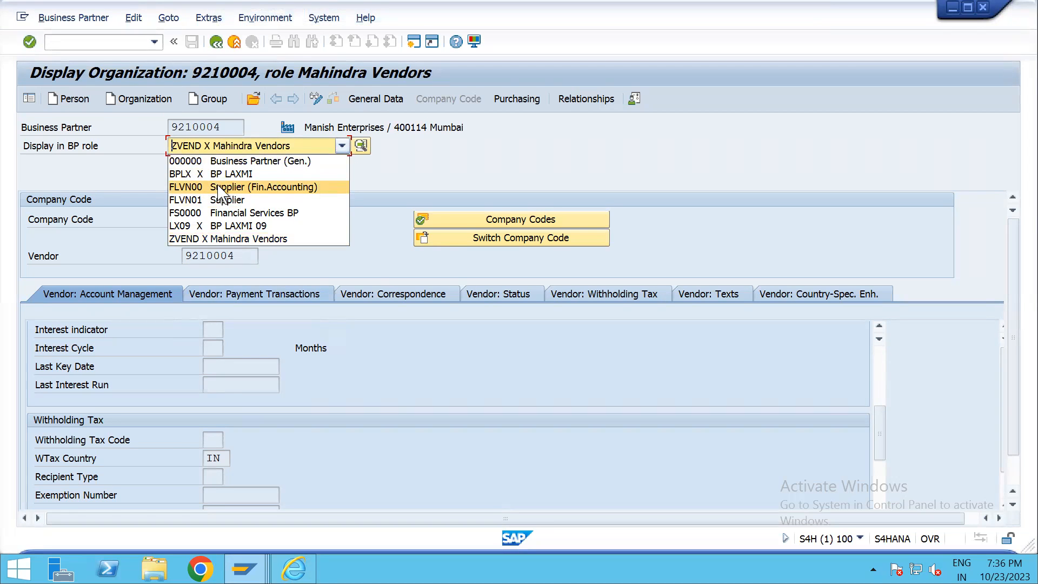
pyautogui.click(279, 238)
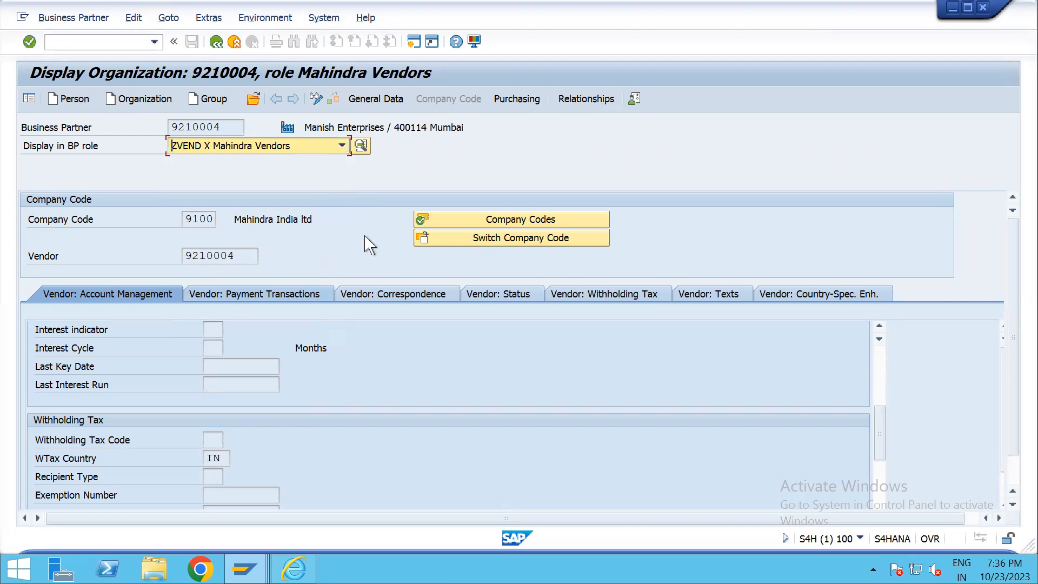
pyautogui.hotkey('alt', 'Tab')
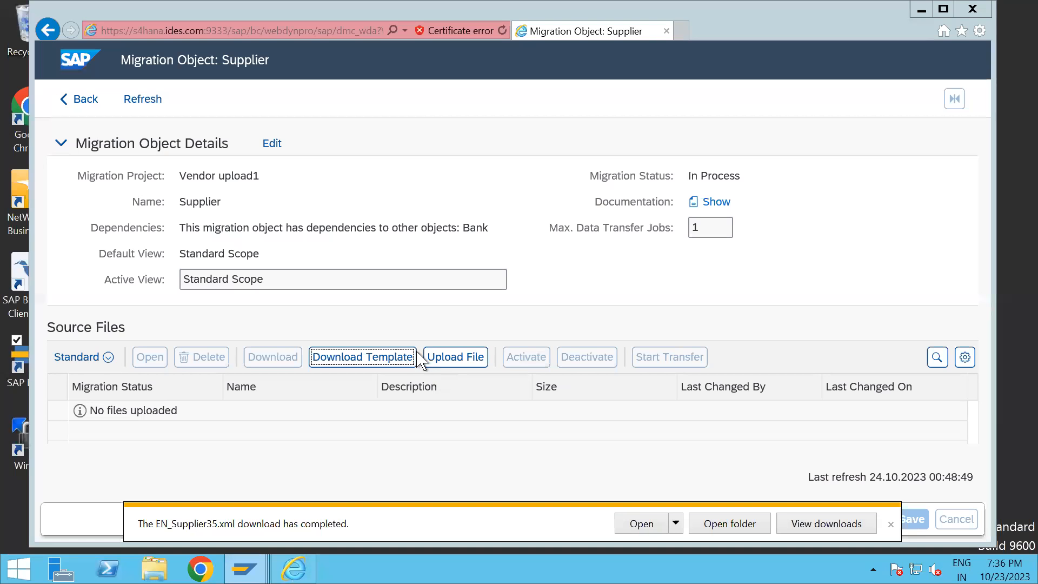
pyautogui.hotkey('alt', 'Tab')
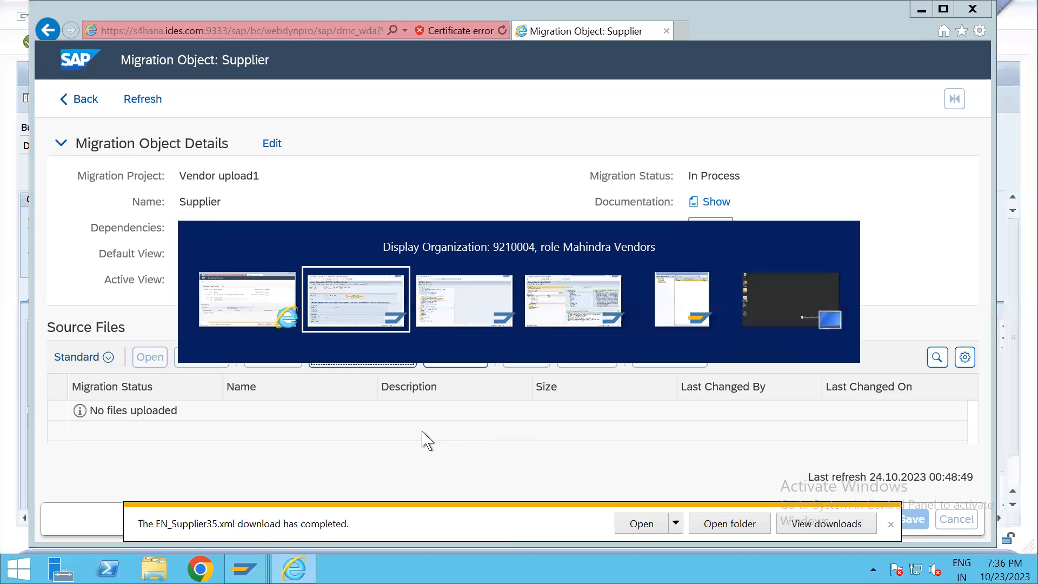
pyautogui.click(353, 314)
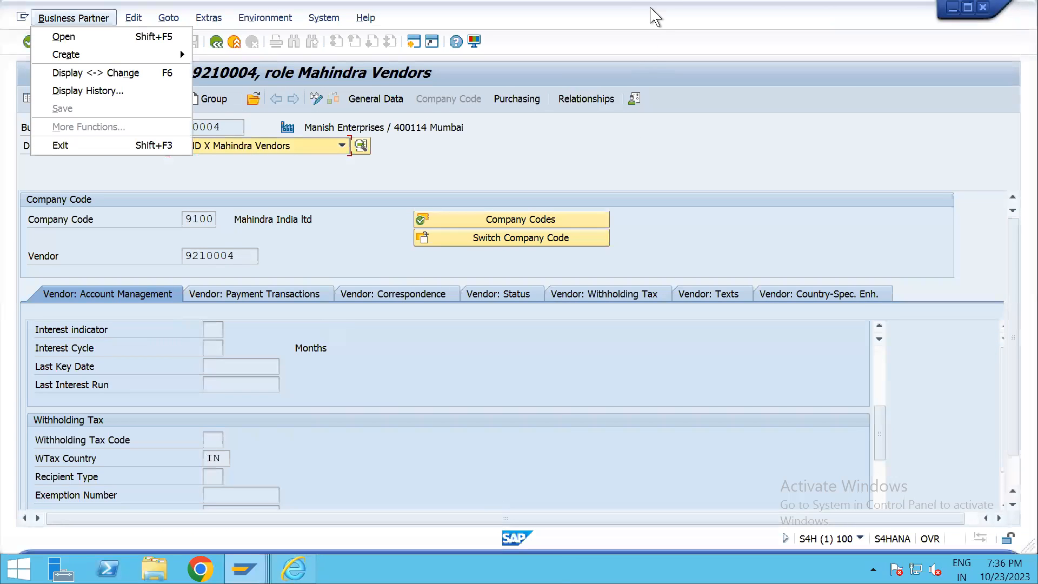
pyautogui.click(737, 17)
pyautogui.click(234, 388)
# Step: On the Company Data sheet, enter the supplier number and Company Code 9100 in row 9
pyautogui.click(495, 524)
pyautogui.doubleClick(283, 284)
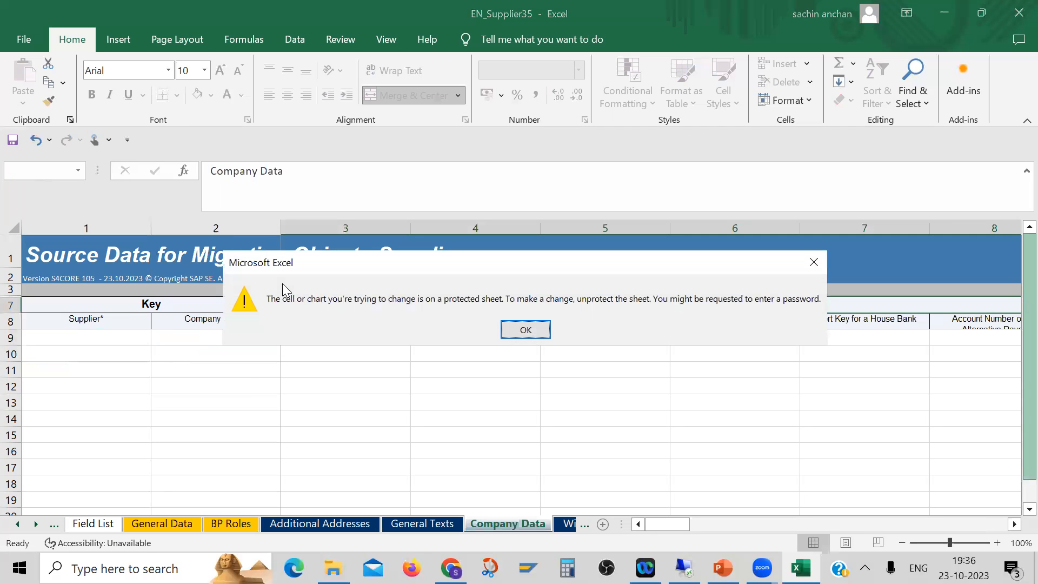
pyautogui.press('Return')
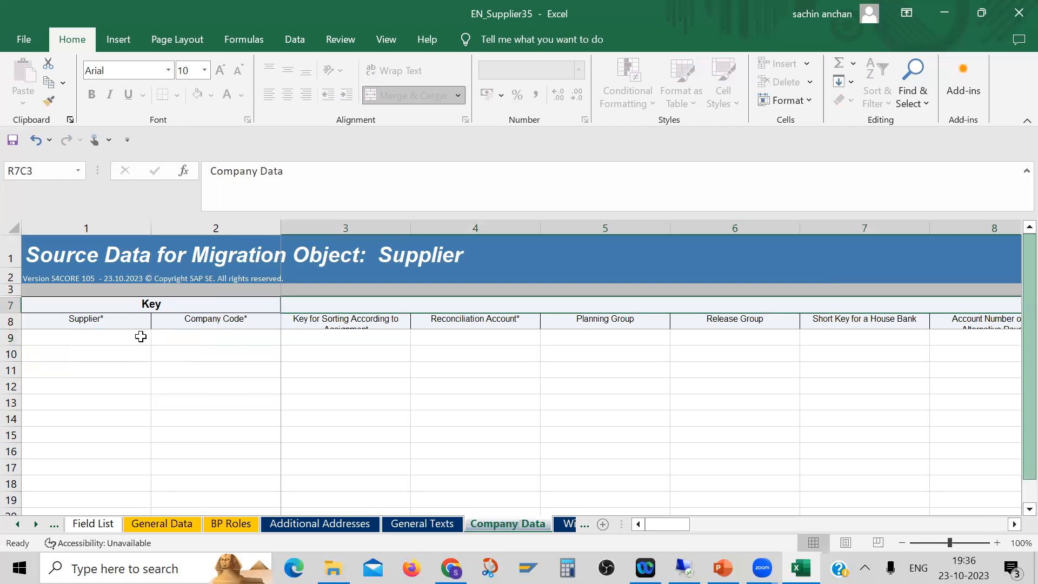
pyautogui.click(139, 336)
pyautogui.write('9210005')
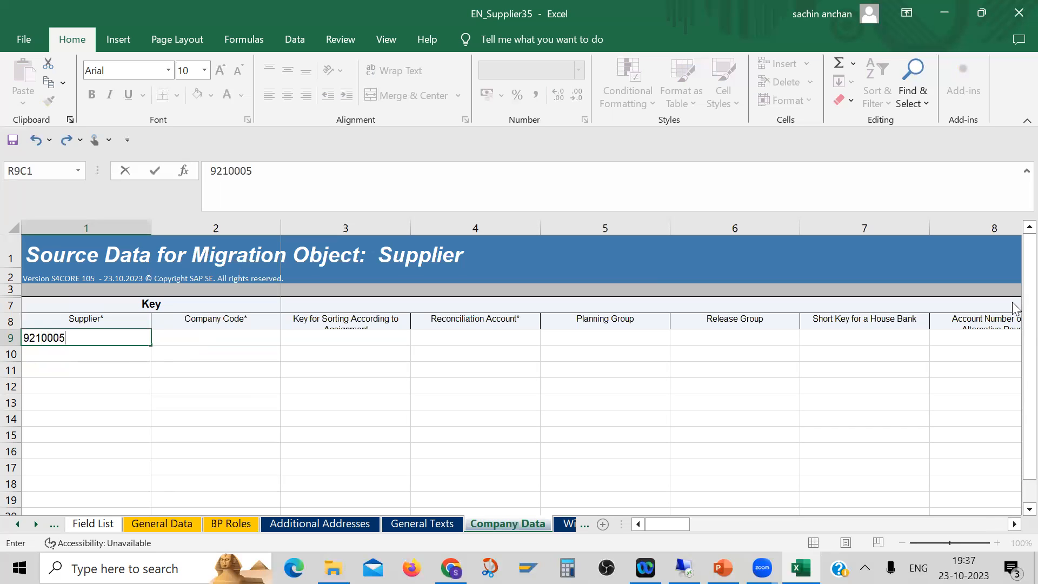
pyautogui.press('Tab')
pyautogui.write('9100')
pyautogui.press('Tab')
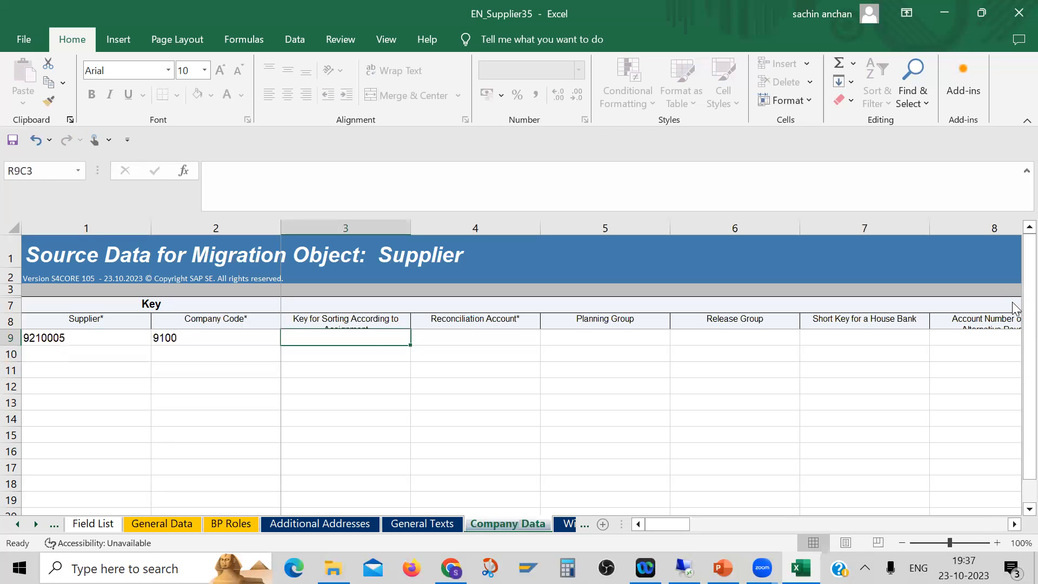
# Step: Set the sort key to 012 and enter the vendor reconciliation account in row 9 of Company Data
pyautogui.write('012')
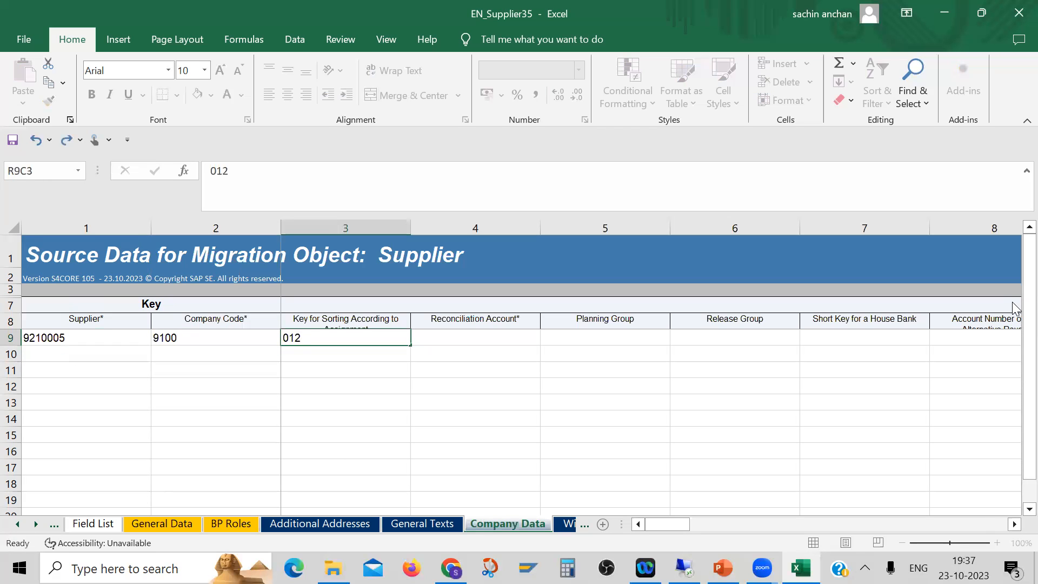
pyautogui.press('Tab')
pyautogui.write('1')
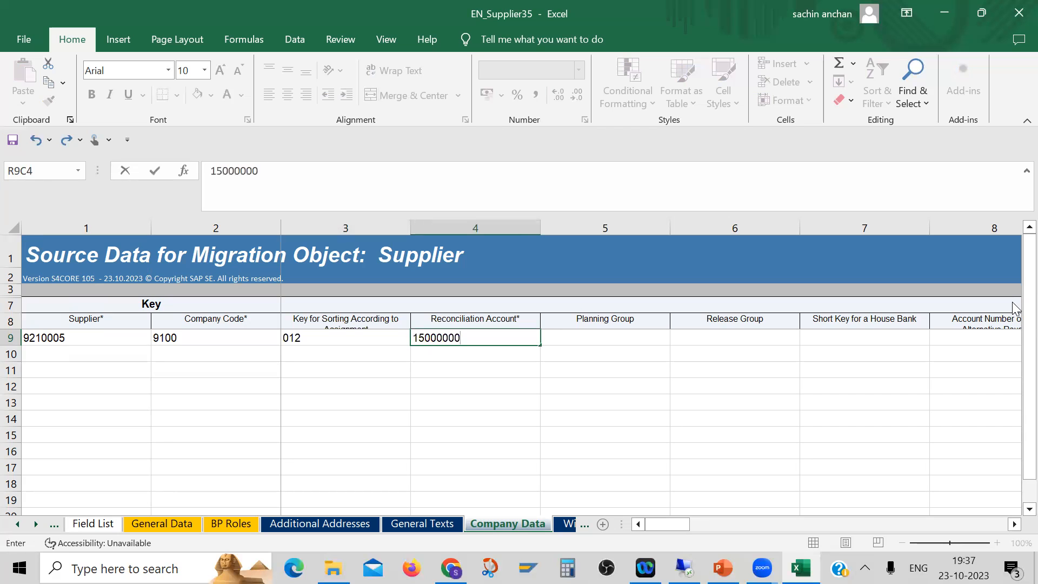
# Step: Set the Withholding Tax Country Key to IN in row 9, leaving the planning group through payment block columns empty
pyautogui.press('Tab')
pyautogui.press('Tab')
pyautogui.press('Tab')
pyautogui.press('Tab')
pyautogui.press('Tab')
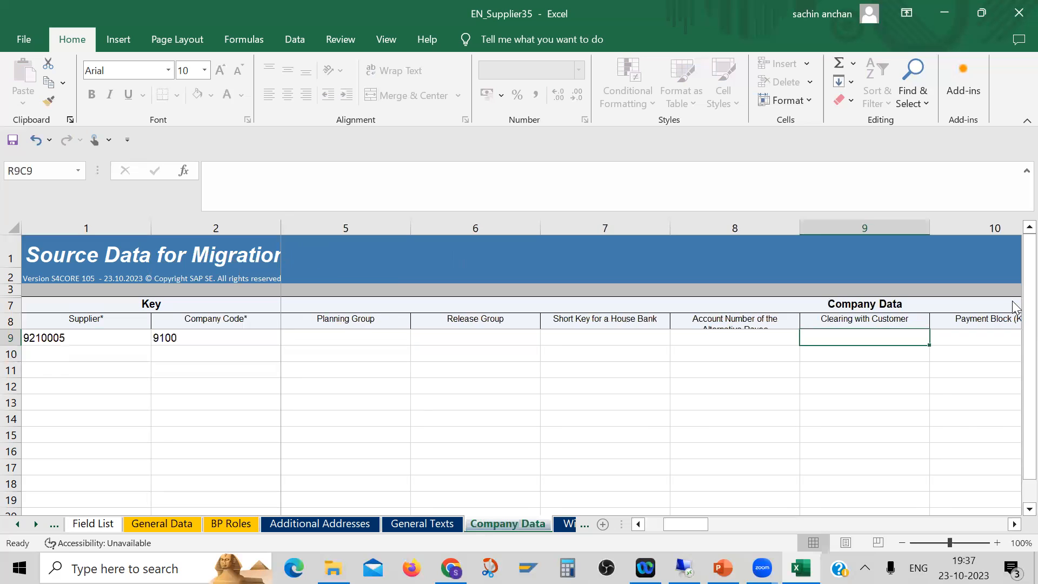
pyautogui.press('Tab')
pyautogui.press('Tab')
pyautogui.press('Tab')
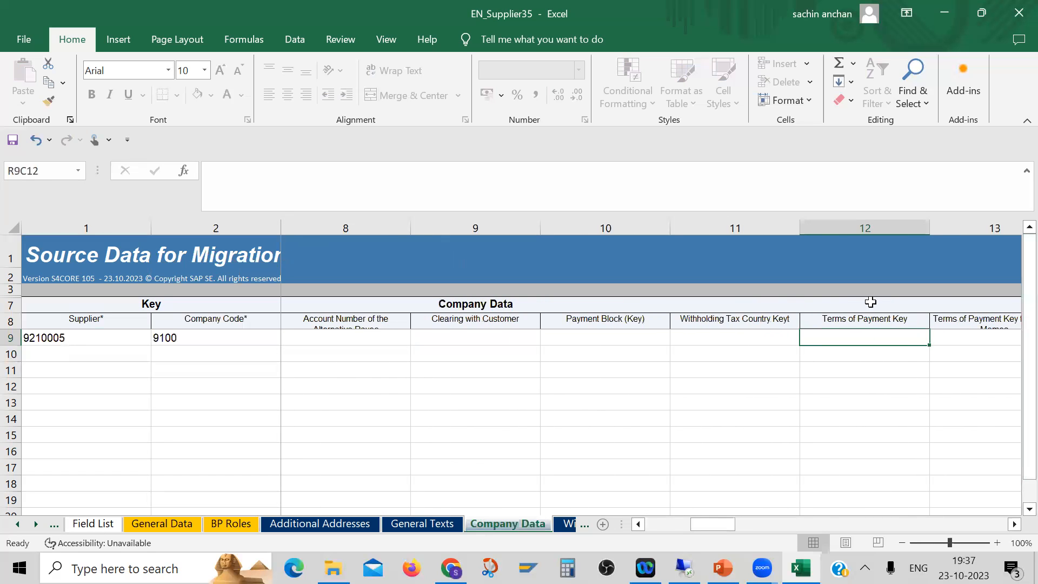
pyautogui.click(746, 338)
pyautogui.write('IN')
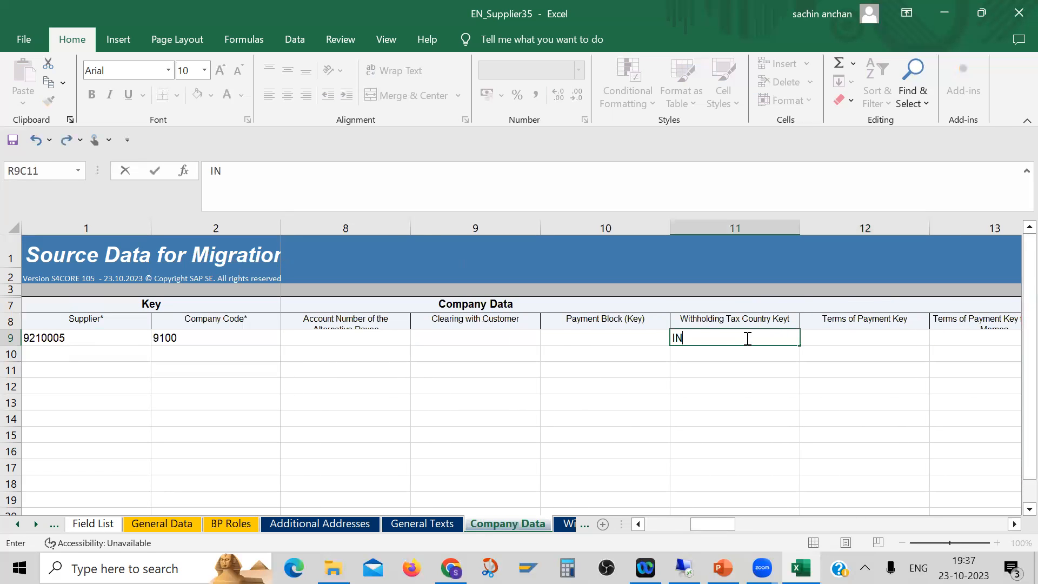
pyautogui.press('Tab')
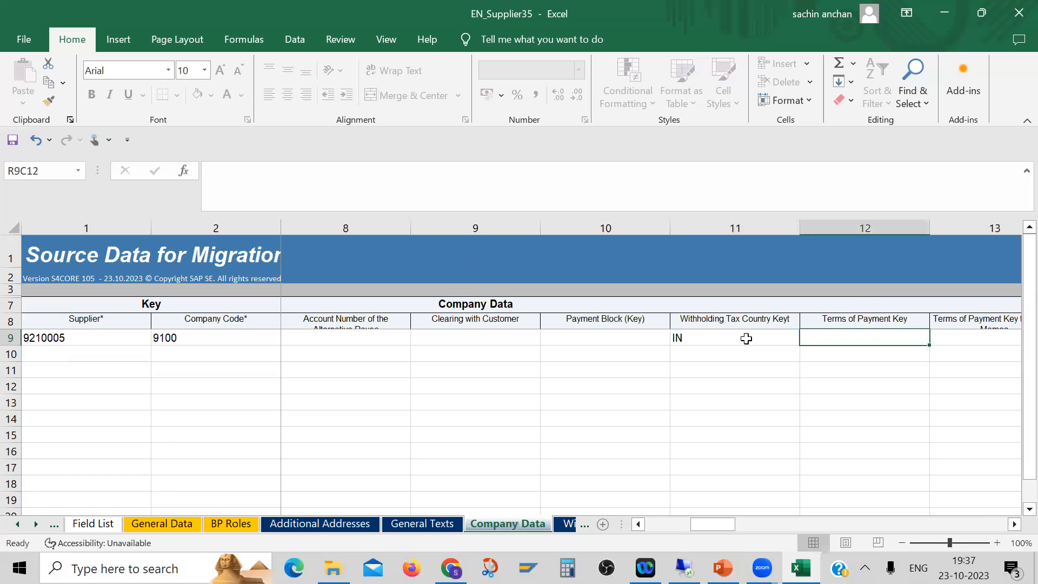
# Step: Set the Terms of Payment Key to 0001 and Check Double Invoice to X in row 9
pyautogui.write('0001')
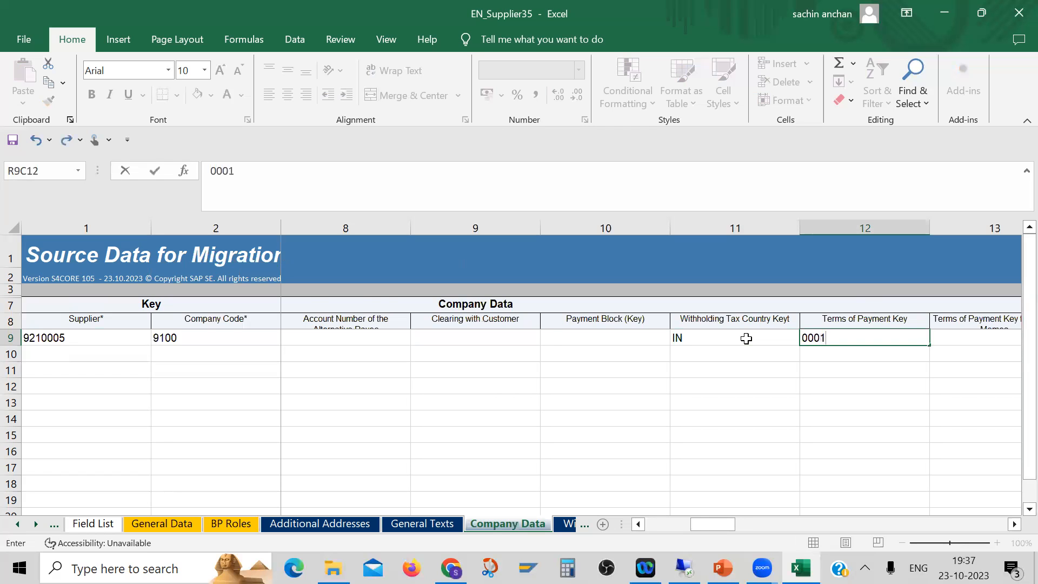
pyautogui.press('Tab')
pyautogui.press('Tab')
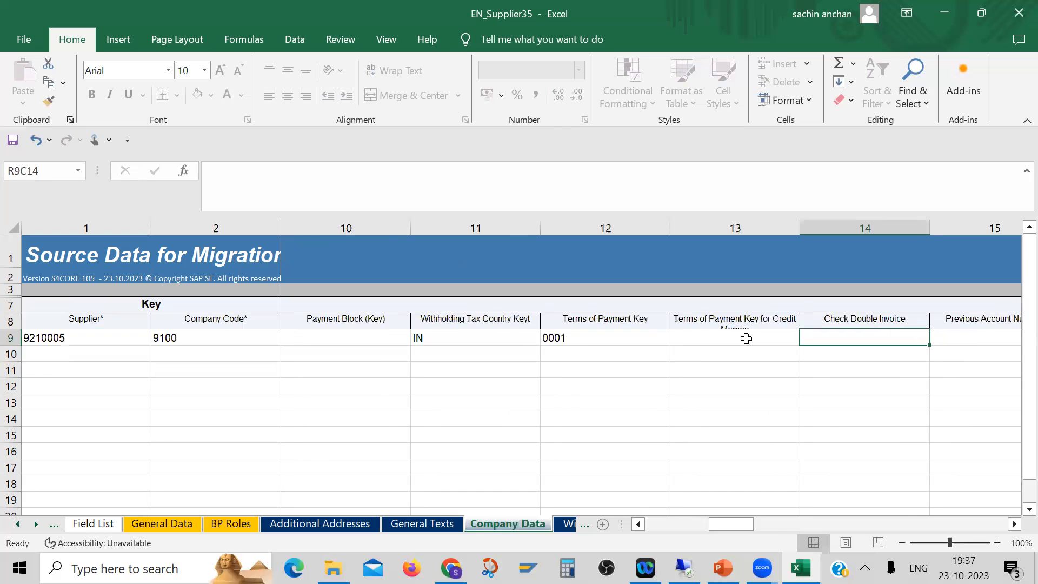
pyautogui.write('X')
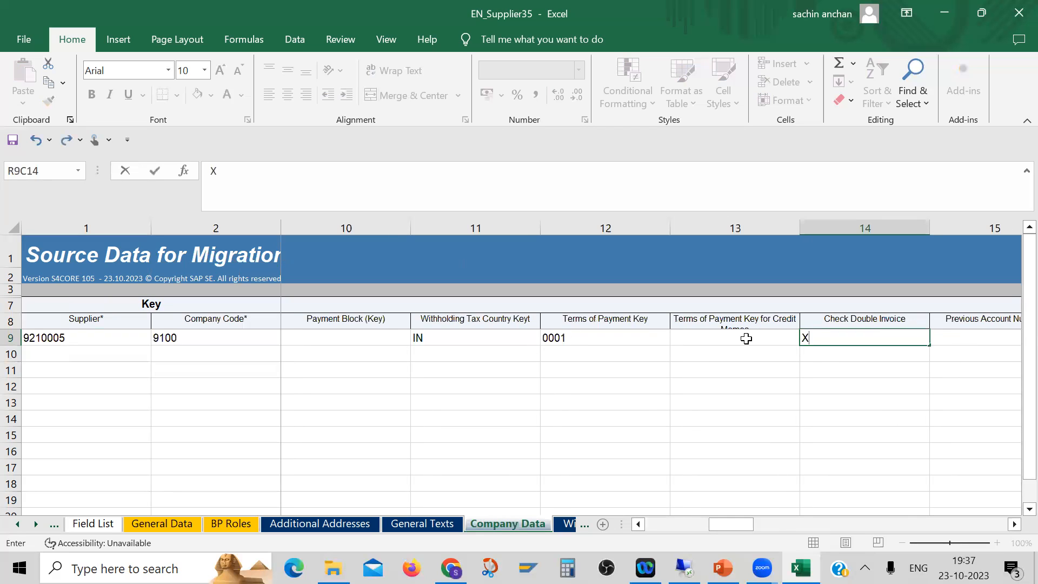
pyautogui.click(970, 413)
pyautogui.moveTo(742, 525); pyautogui.dragTo(554, 528)
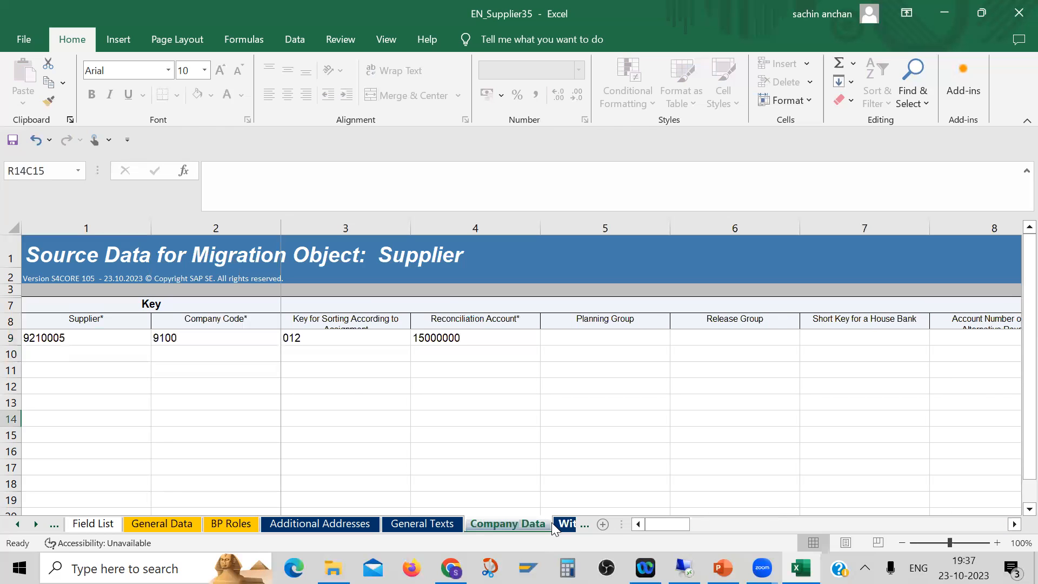
# Step: Save the EN_Supplier35 workbook in its XML Spreadsheet 2003 format and close it
pyautogui.hotkey('ctrl', 's')
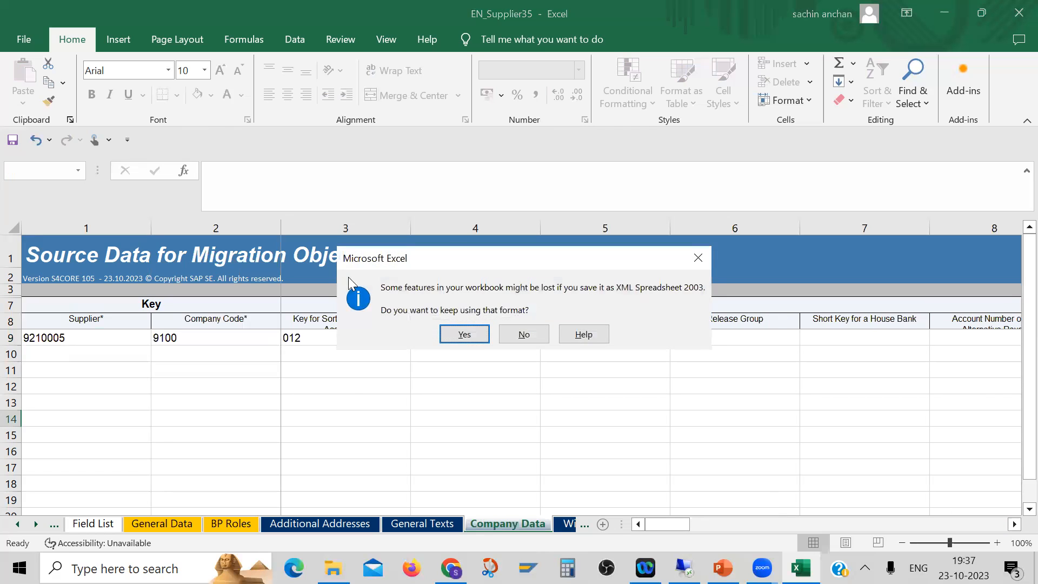
pyautogui.click(464, 334)
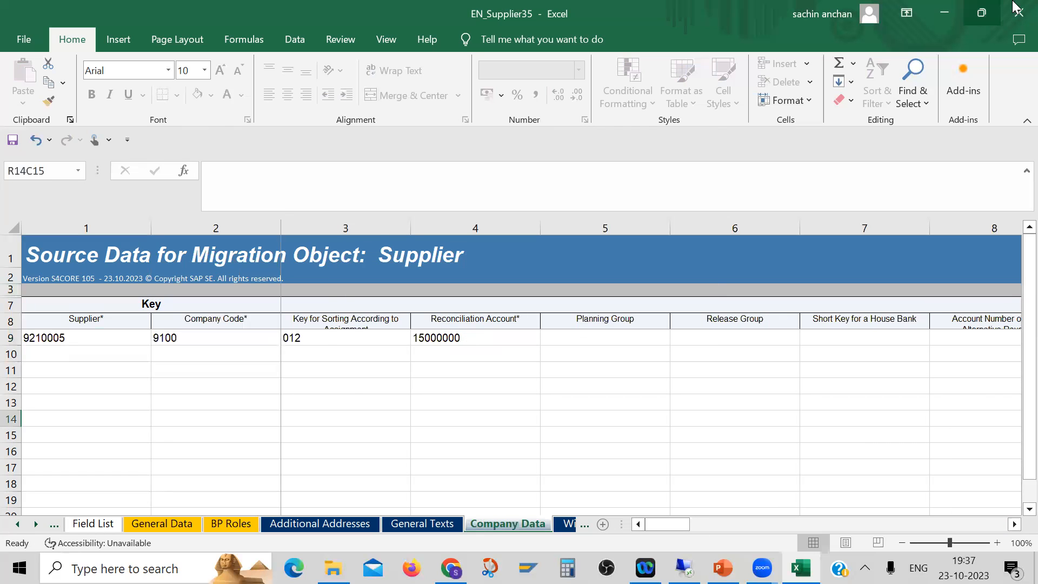
pyautogui.hotkey('alt', 'Tab')
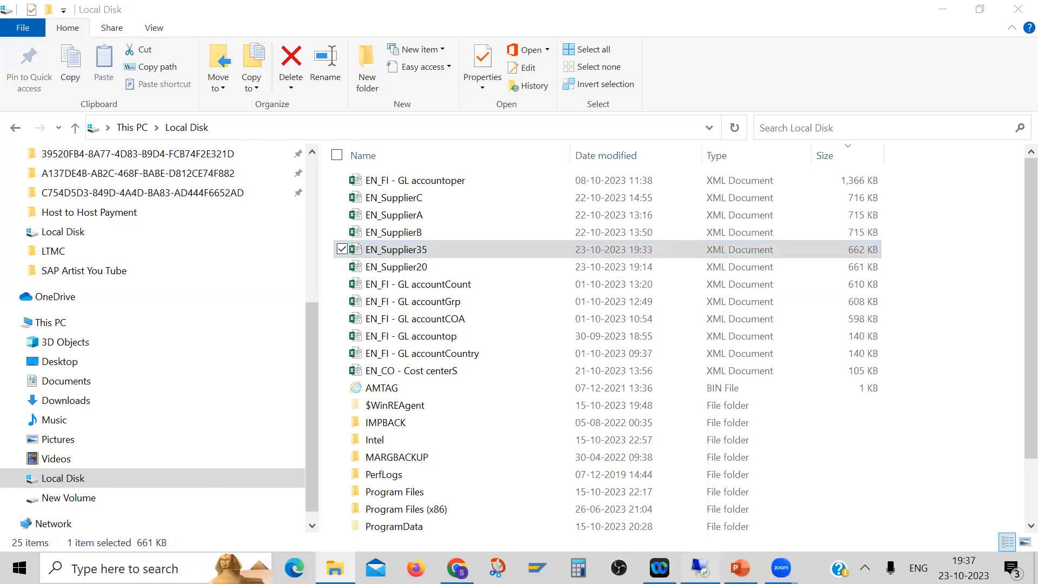
# Step: Switch to the Supplier migration object and choose EN_Supplier35 from the local C drive as the source file to upload
pyautogui.hotkey('alt', 'Tab')
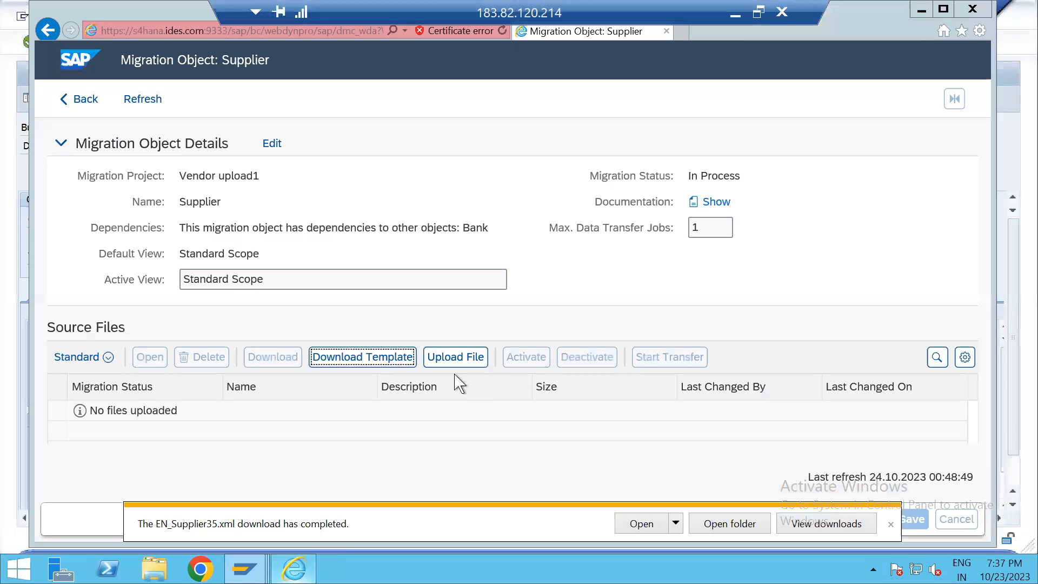
pyautogui.click(475, 359)
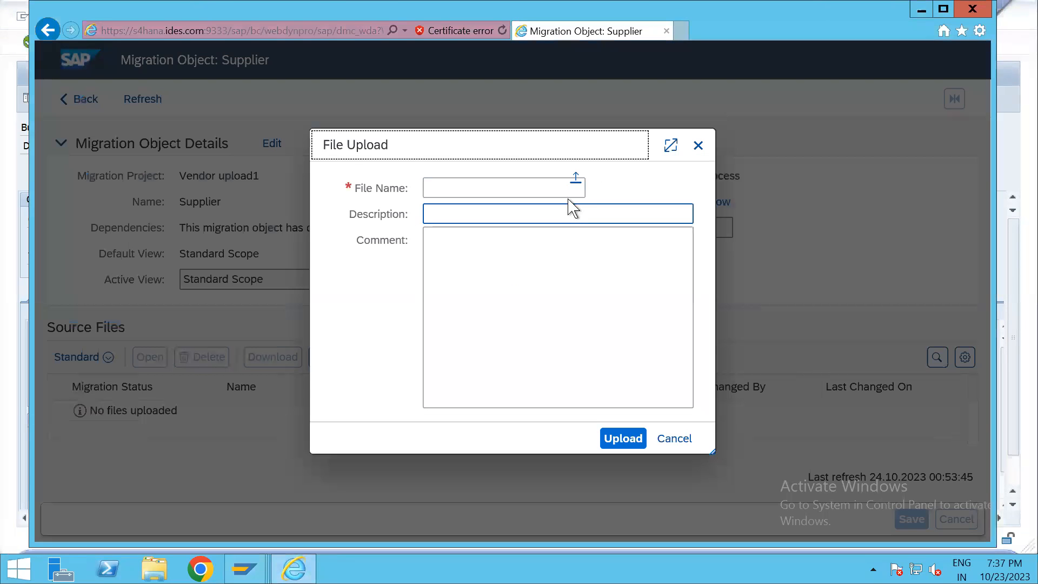
pyautogui.click(576, 181)
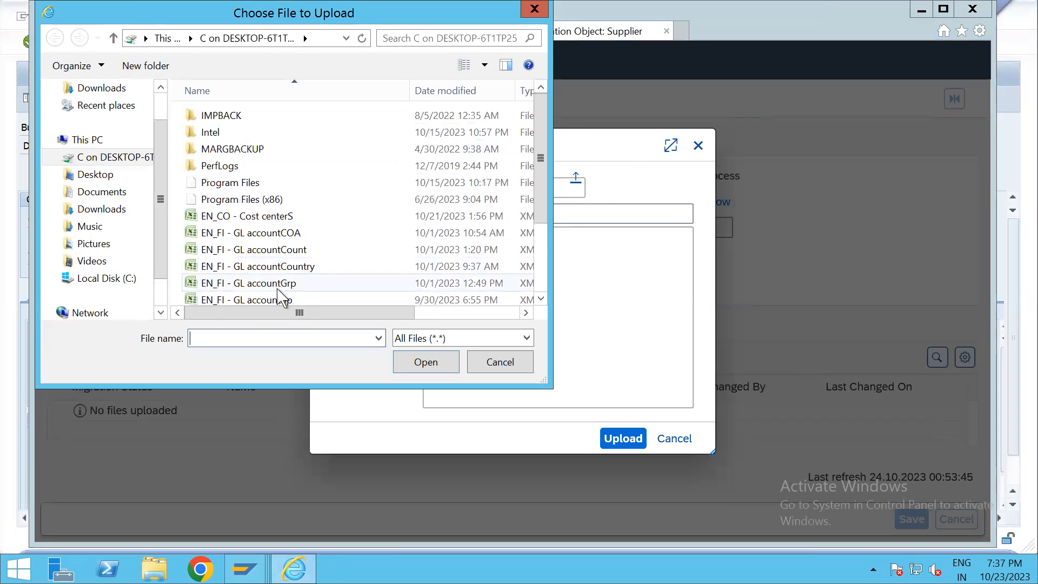
pyautogui.scroll(-1, 543, 229)
pyautogui.scroll(-1, 364, 262)
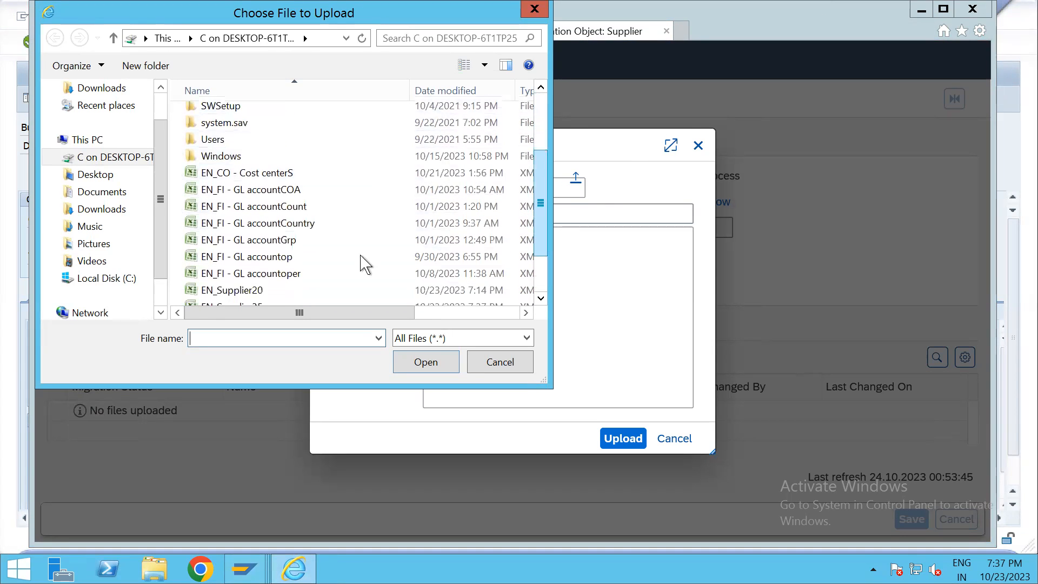
pyautogui.scroll(-2, 541, 240)
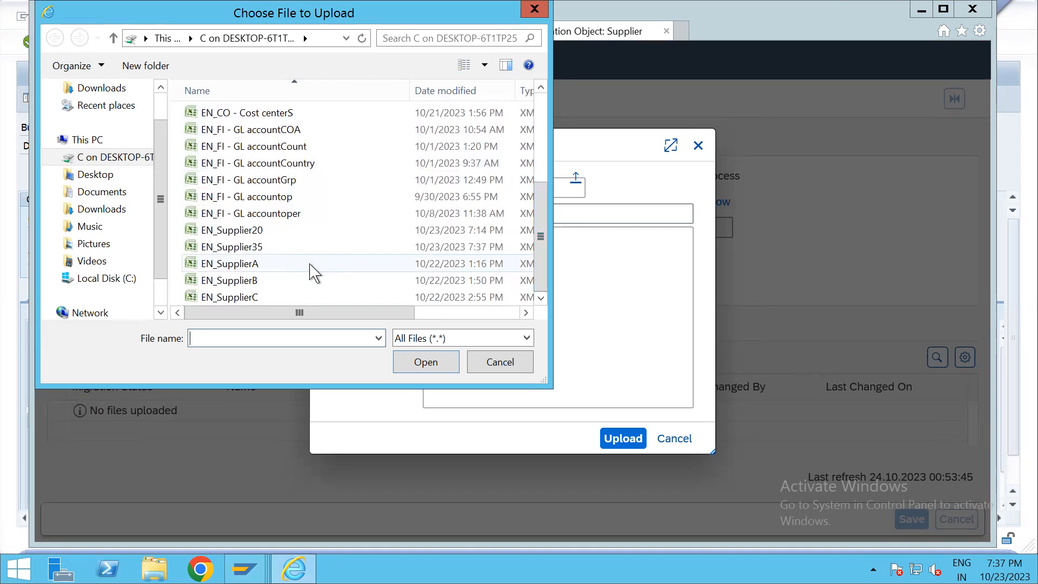
pyautogui.click(271, 248)
pyautogui.click(425, 361)
# Step: Enter supplier as both description and comment, then upload the source file
pyautogui.click(538, 218)
pyautogui.click(533, 219)
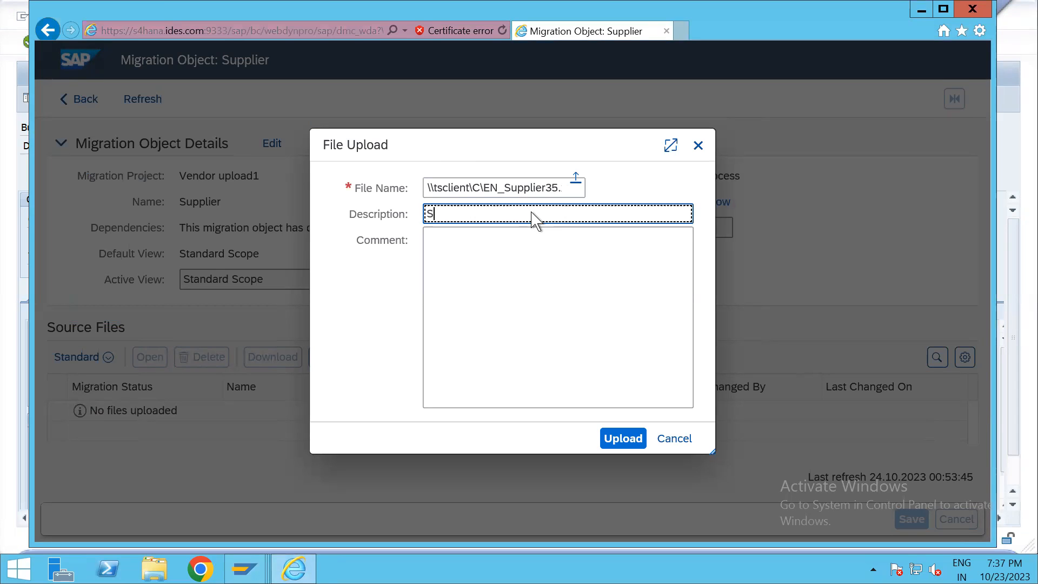
pyautogui.write('Supplier')
pyautogui.click(475, 236)
pyautogui.click(462, 234)
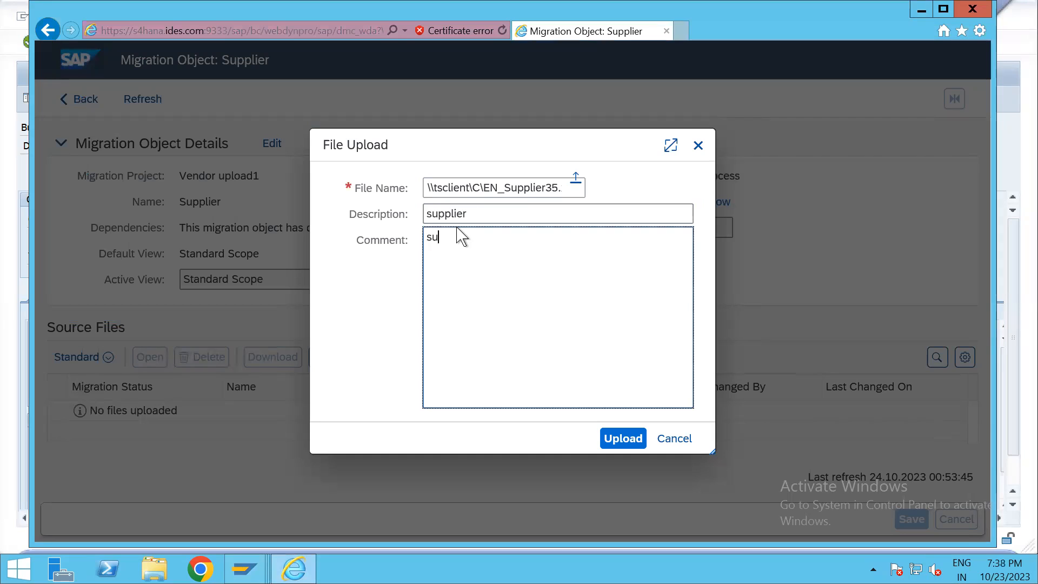
pyautogui.write('supplier')
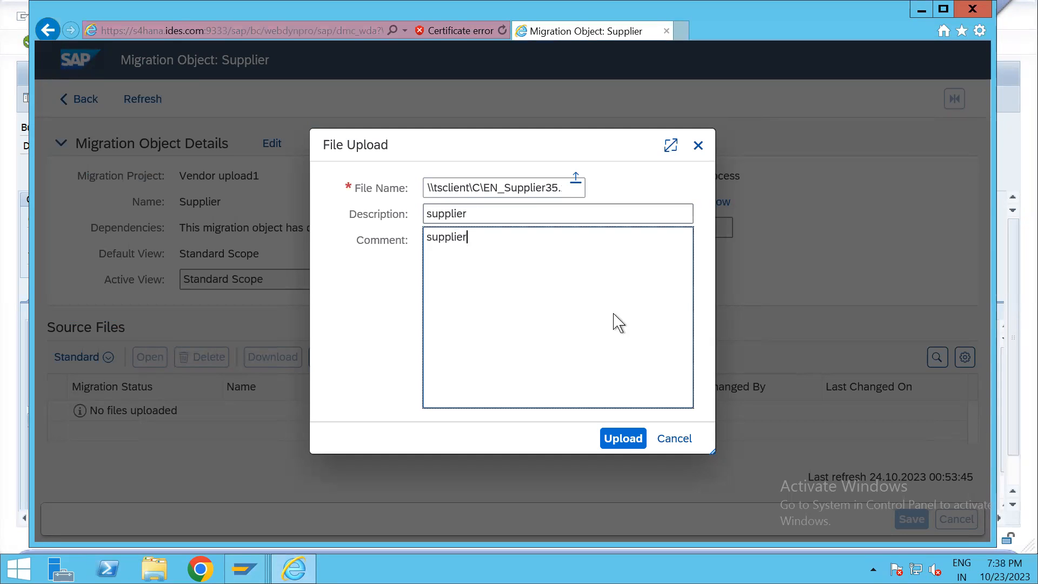
pyautogui.click(626, 447)
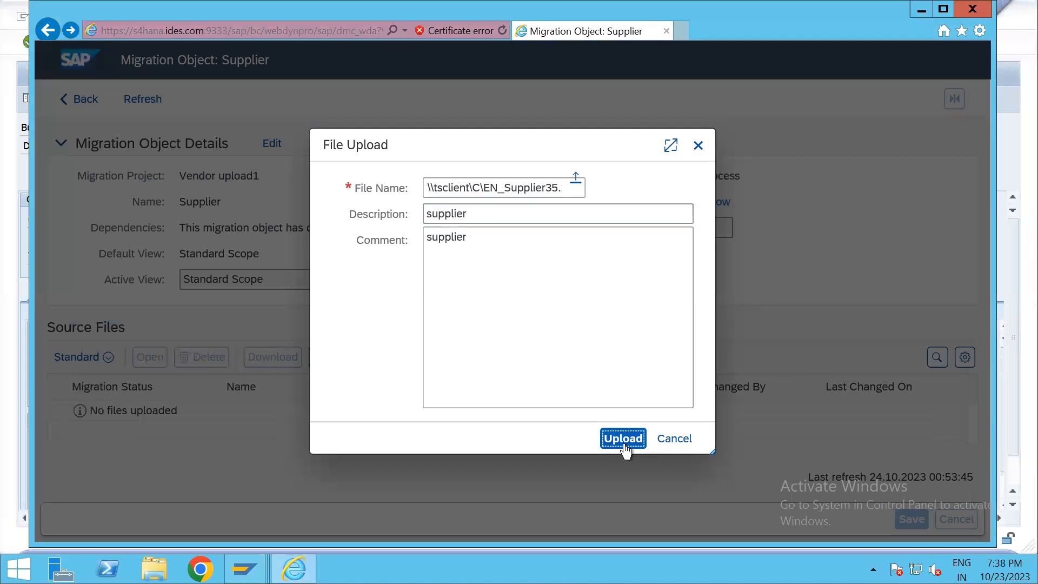
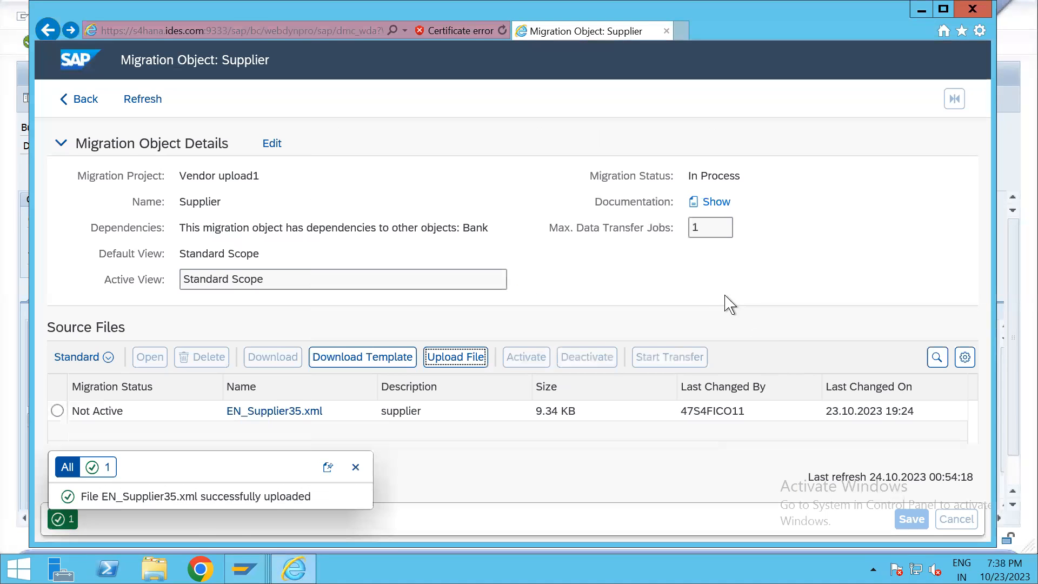
pyautogui.click(355, 466)
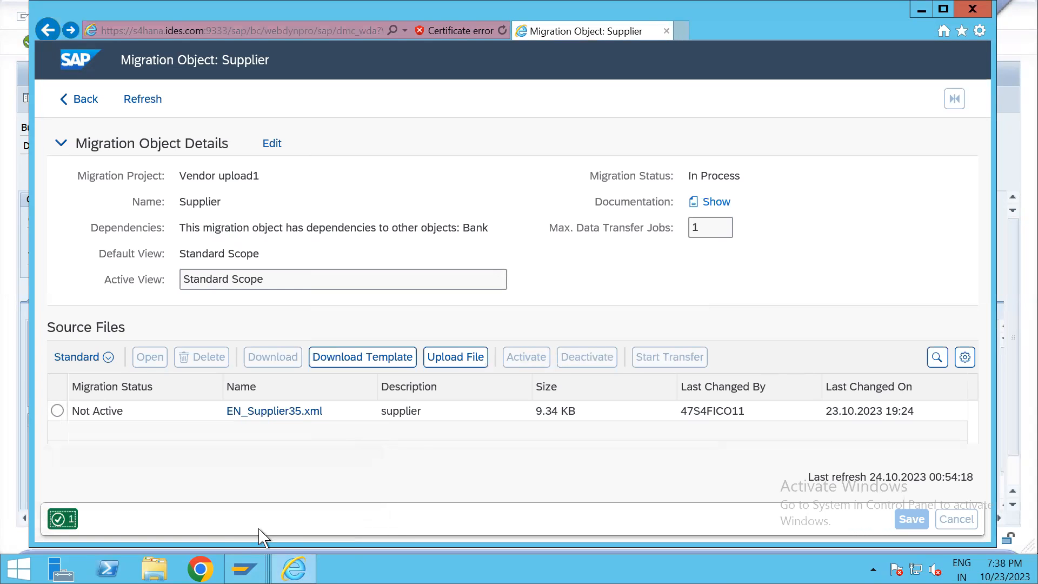
# Step: Activate the uploaded EN_Supplier35.xml source file and try to start its transfer
pyautogui.click(57, 412)
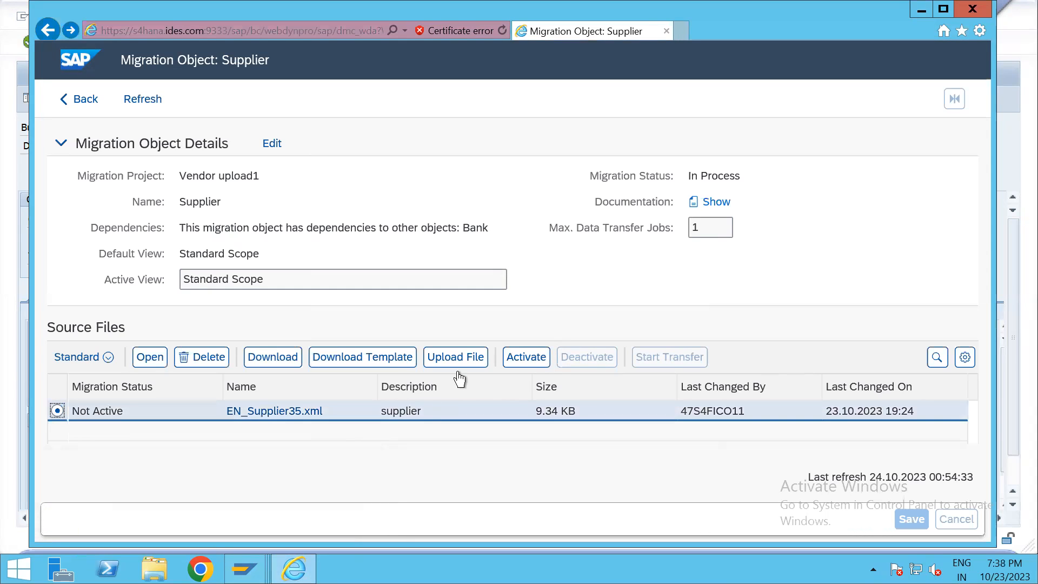
pyautogui.click(529, 358)
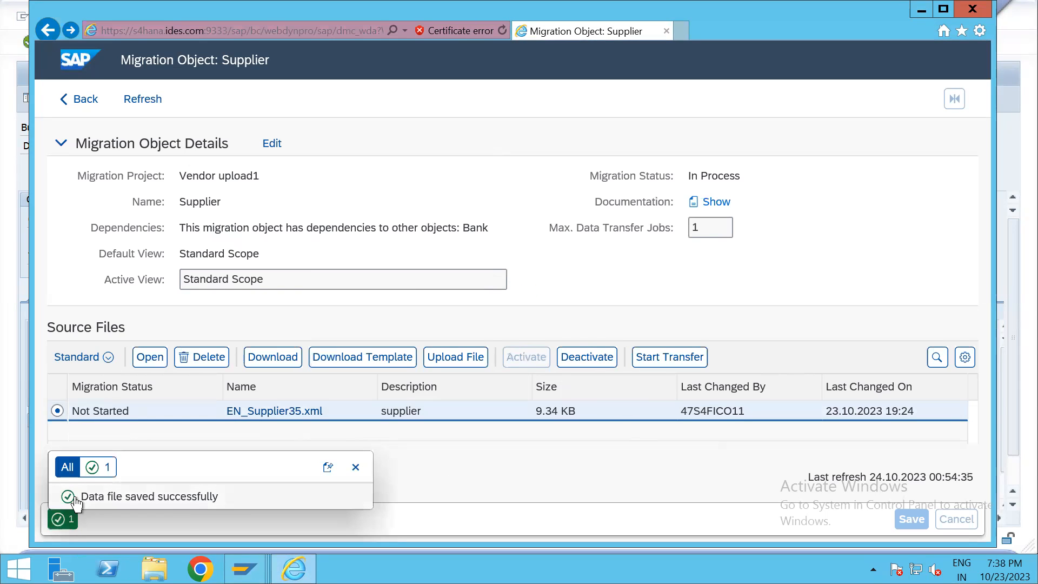
pyautogui.click(681, 359)
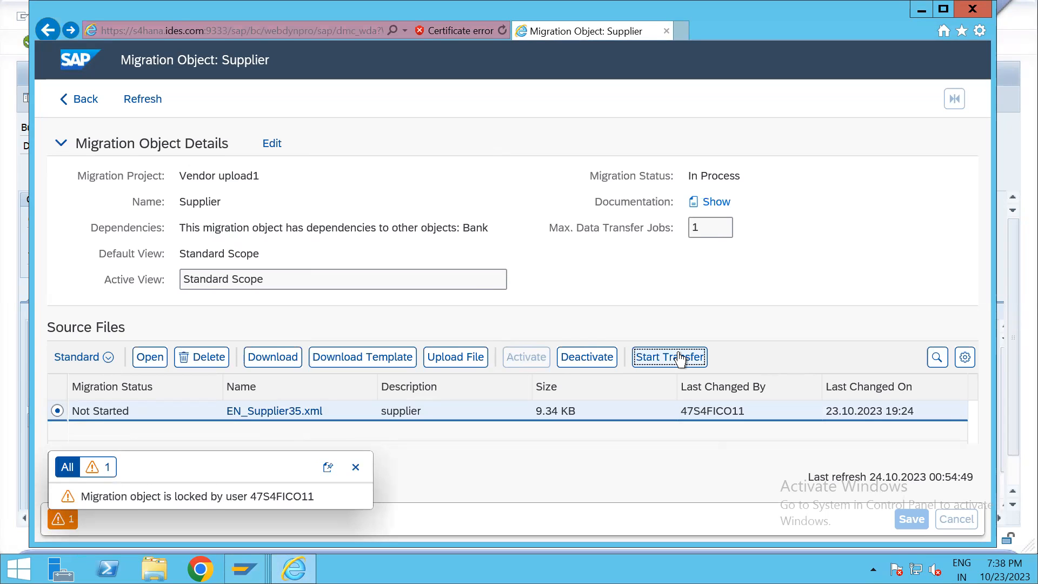
pyautogui.click(356, 467)
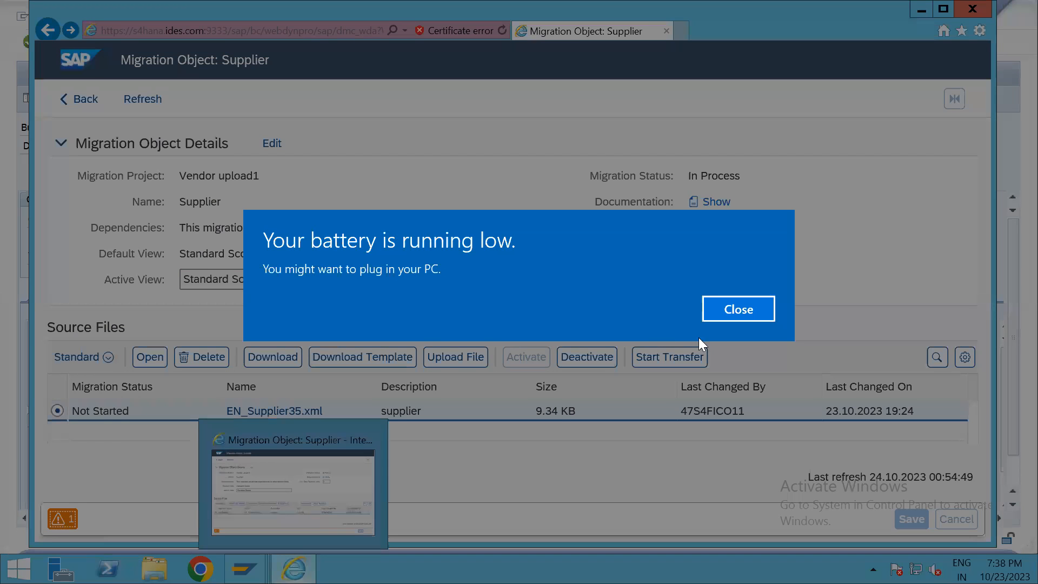
pyautogui.click(713, 314)
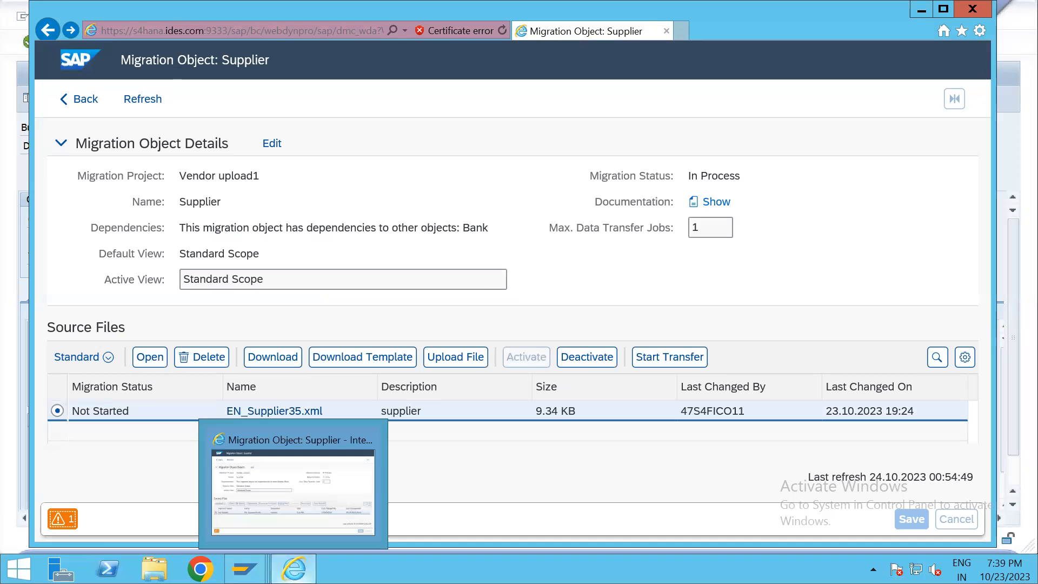
# Step: Switch to SAP GUI and leave the Change Migration Object Supplier application to release the object
pyautogui.moveTo(244, 569)
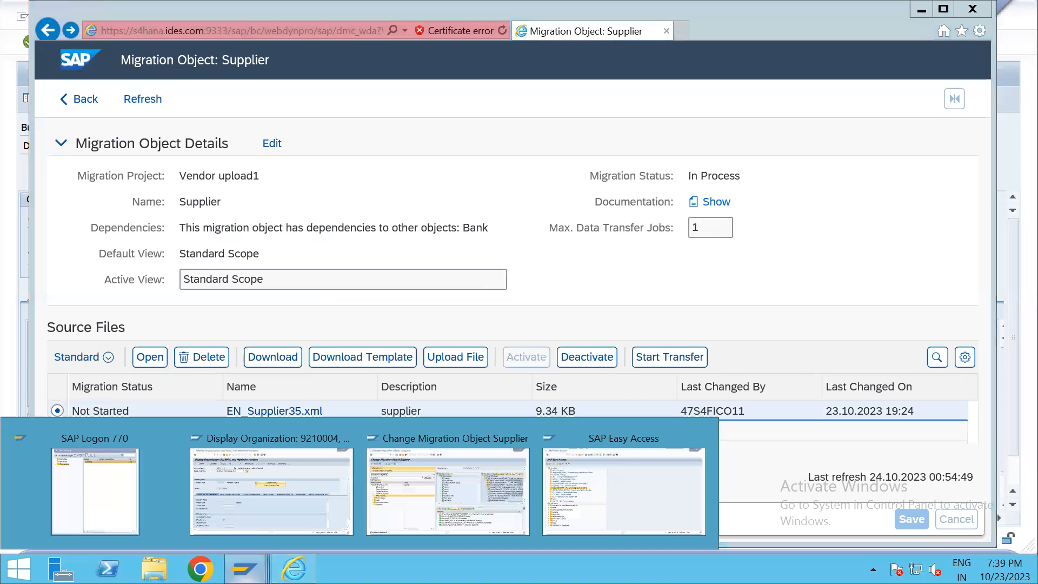
pyautogui.click(482, 501)
pyautogui.click(217, 42)
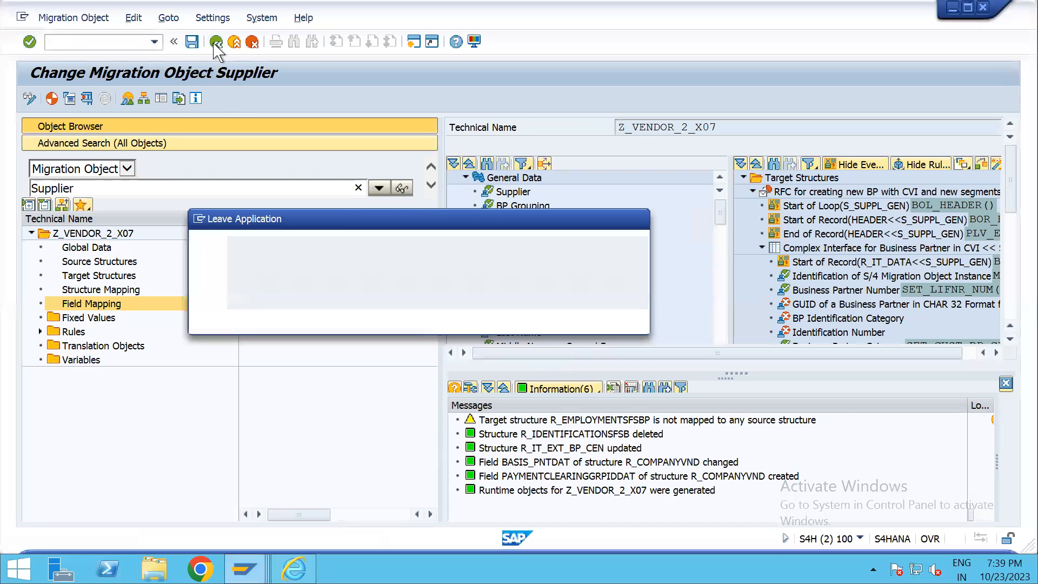
pyautogui.click(301, 319)
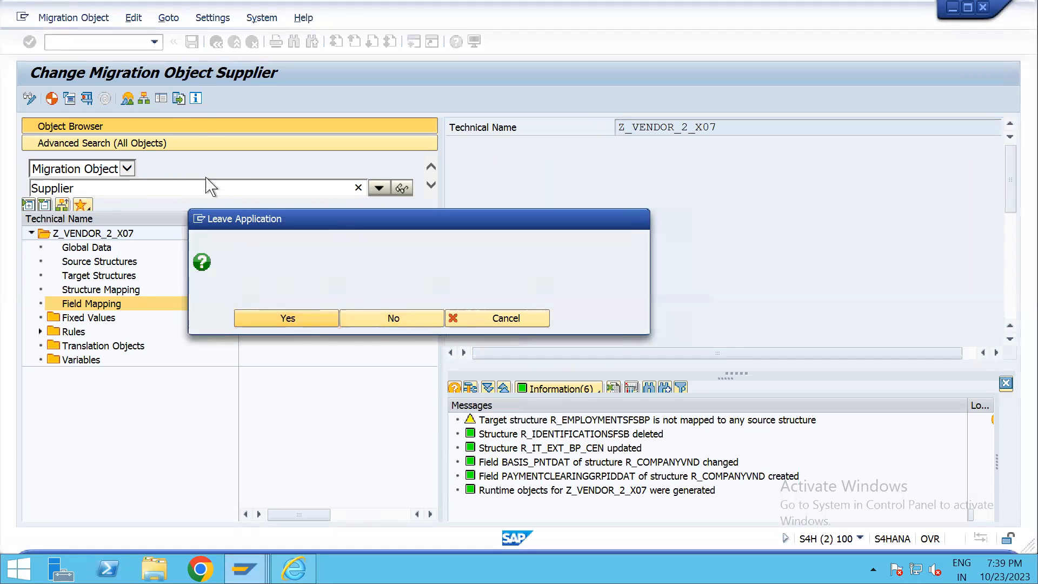
# Step: Return to the Supplier migration object in the browser, start the transfer and run the data validation through to completion
pyautogui.hotkey('alt', 'Tab')
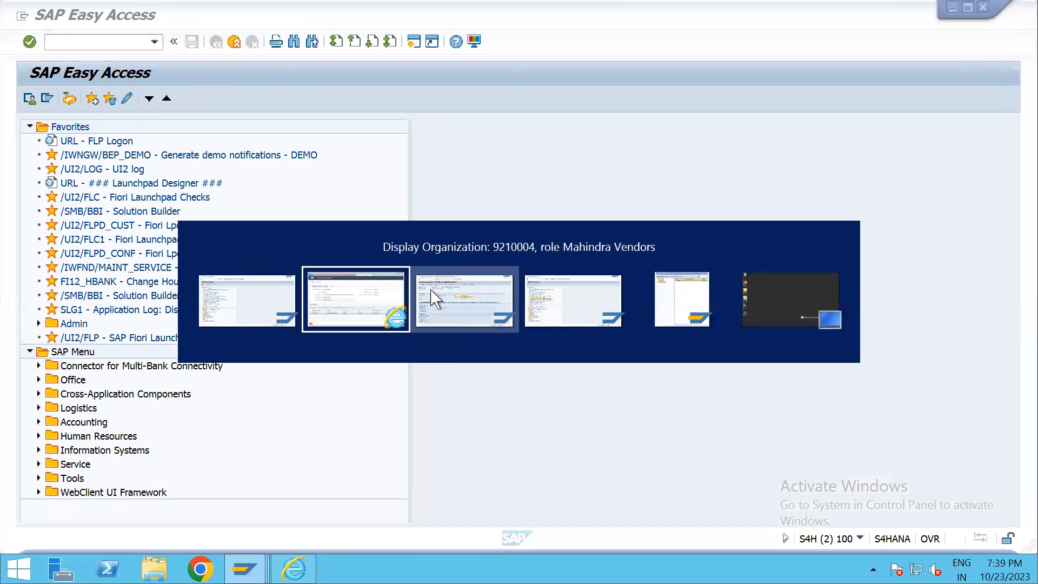
pyautogui.click(665, 367)
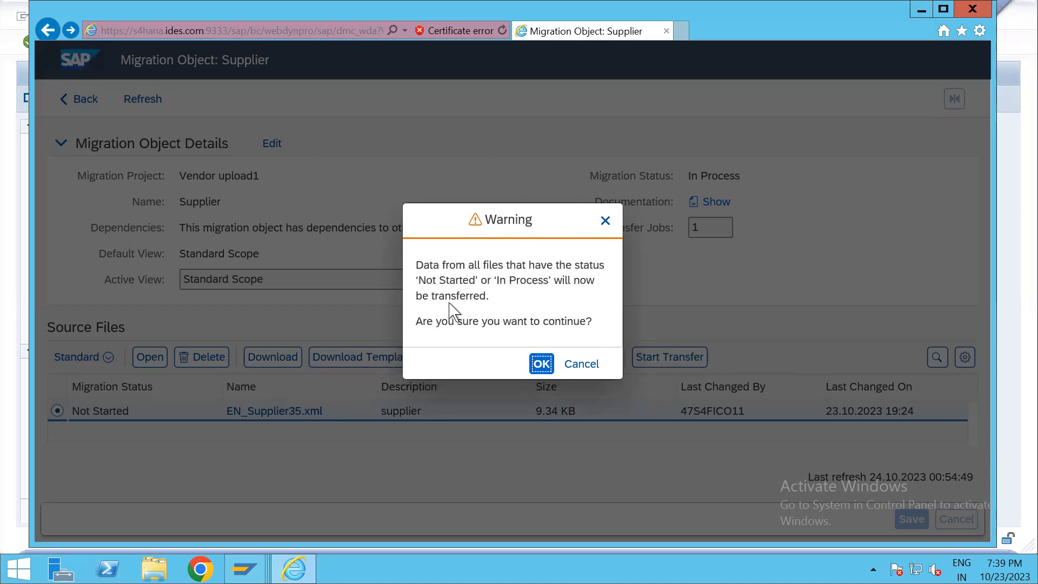
pyautogui.click(535, 366)
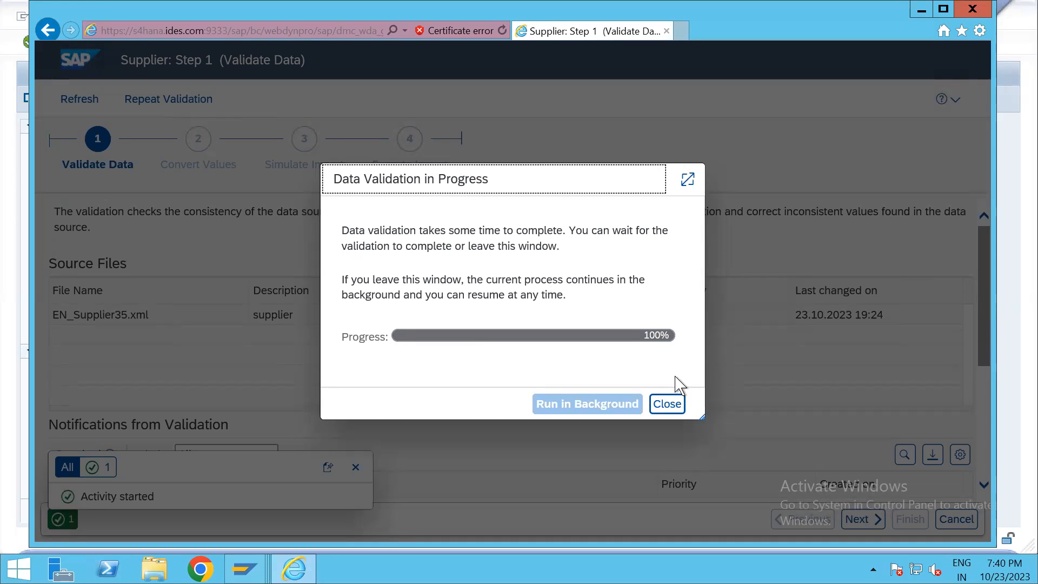
pyautogui.click(671, 403)
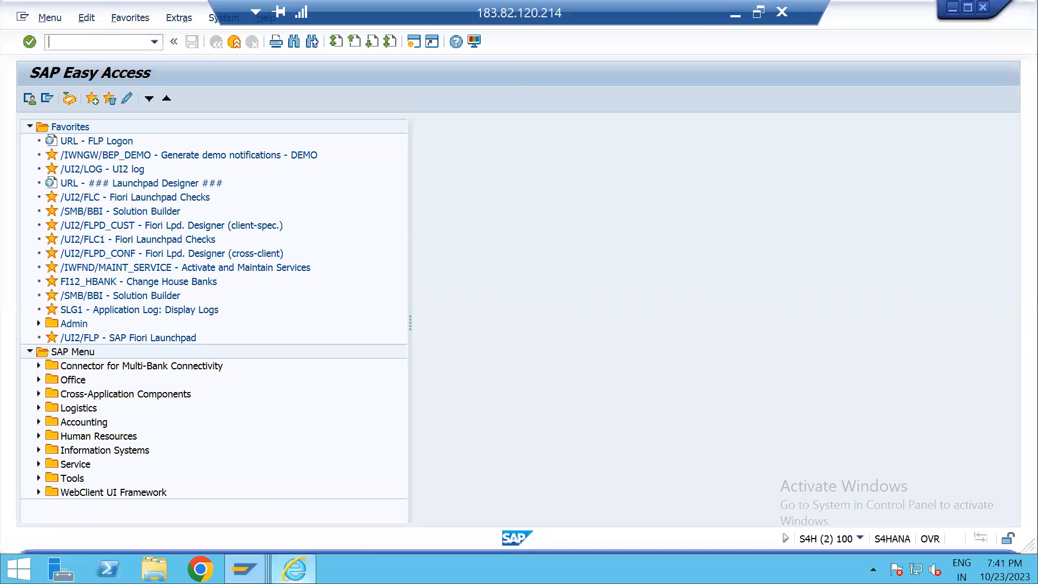
# Step: Review the validation notifications for EN_Supplier35.xml and continue to the Convert Values step in a maximized browser window
pyautogui.click(296, 567)
pyautogui.scroll(-2, 455, 390)
pyautogui.scroll(-3, 285, 355)
pyautogui.scroll(-4, 406, 400)
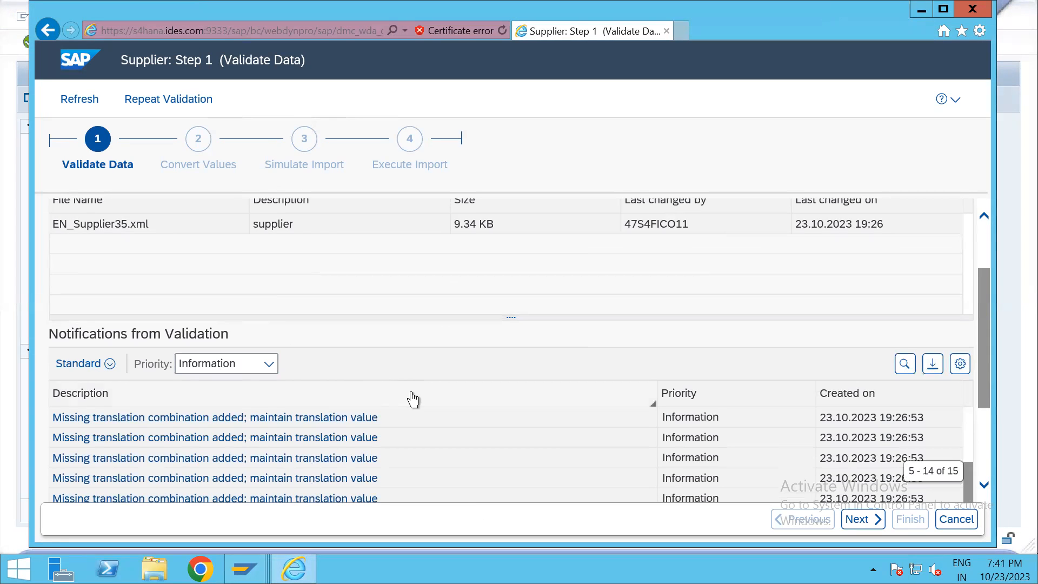
pyautogui.scroll(1, 363, 352)
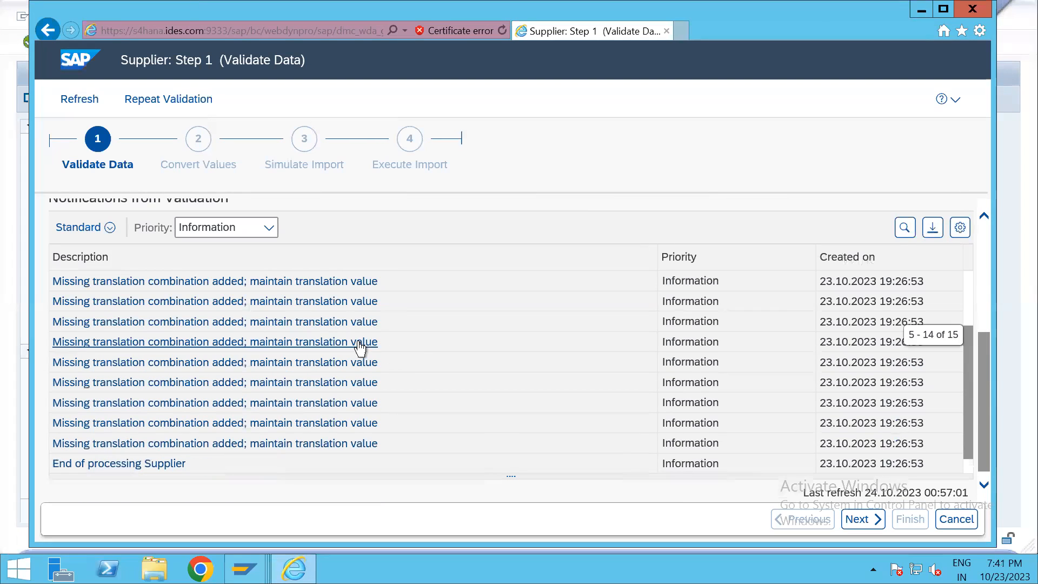
pyautogui.click(863, 520)
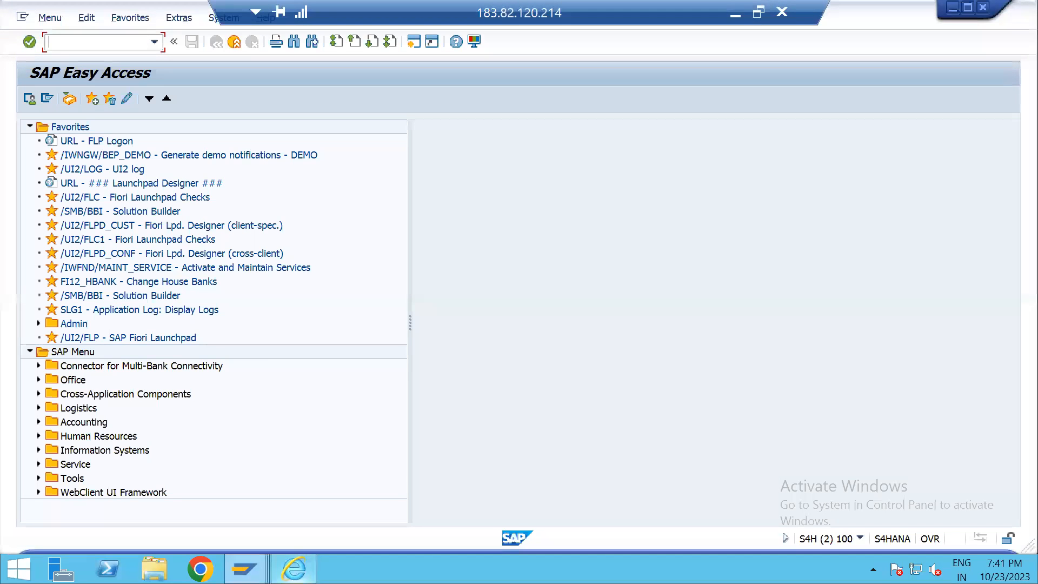
pyautogui.click(294, 569)
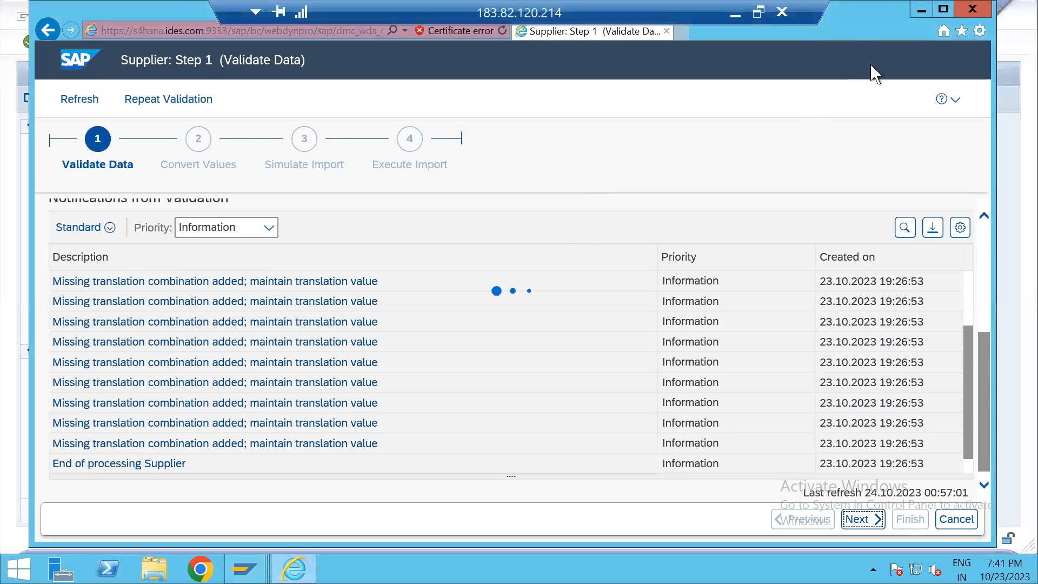
pyautogui.click(943, 10)
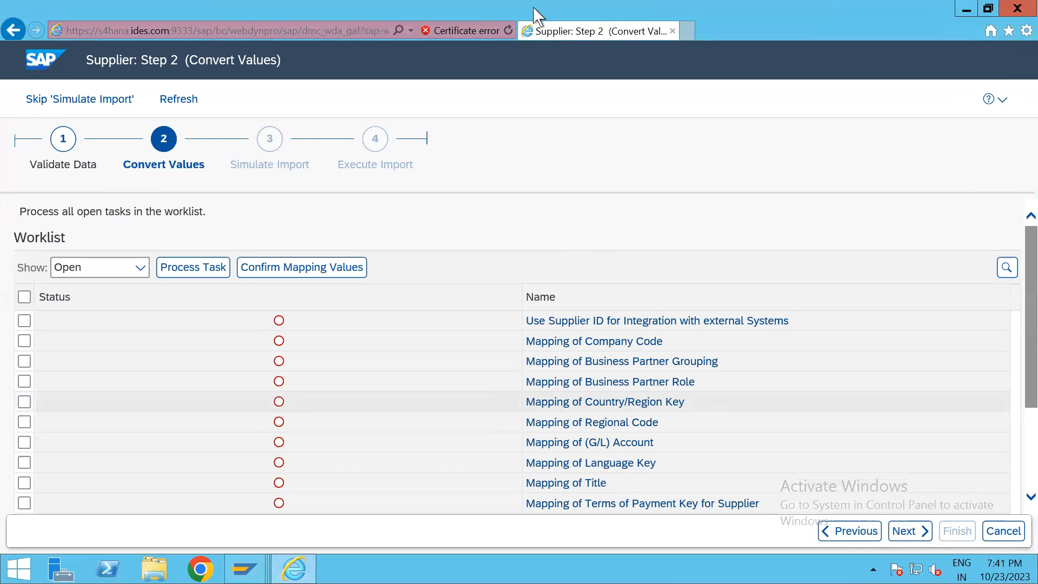
# Step: Process the worklist task Use Supplier ID for Integration with external Systems, setting Customizing to No Integration, and save it
pyautogui.scroll(-3, 919, 384)
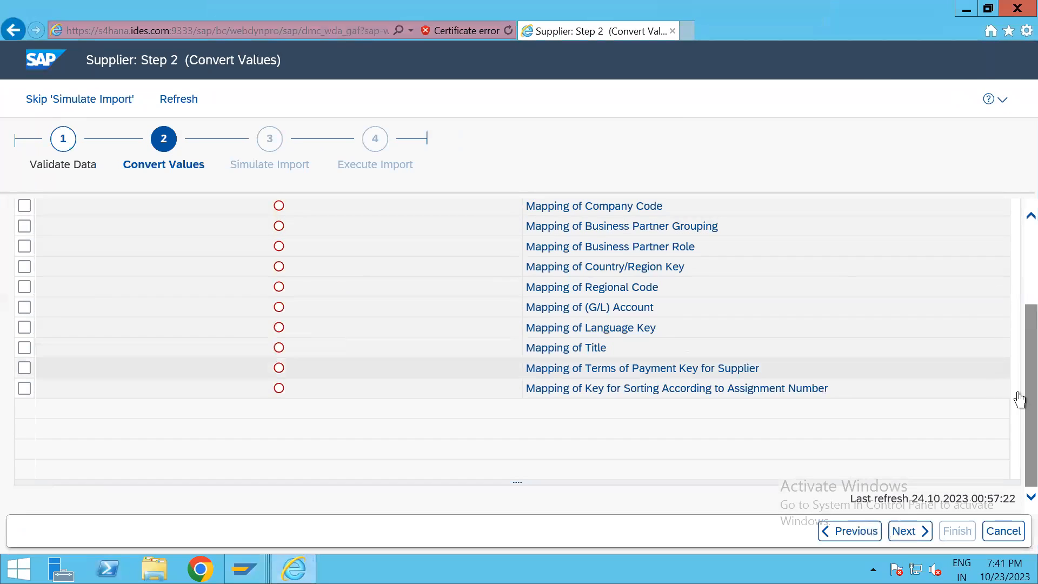
pyautogui.scroll(3, 1022, 300)
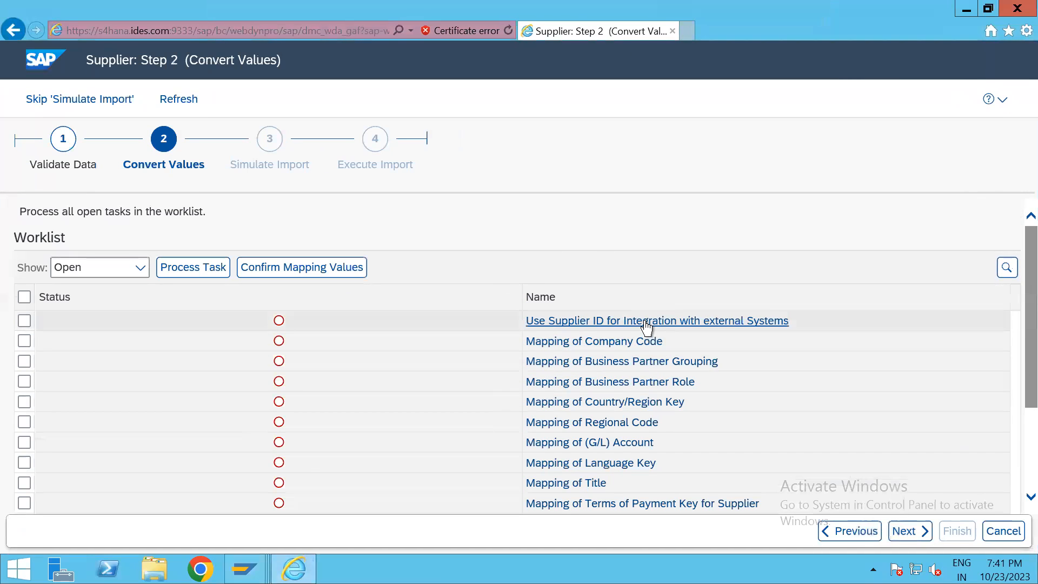
pyautogui.click(24, 296)
pyautogui.click(24, 297)
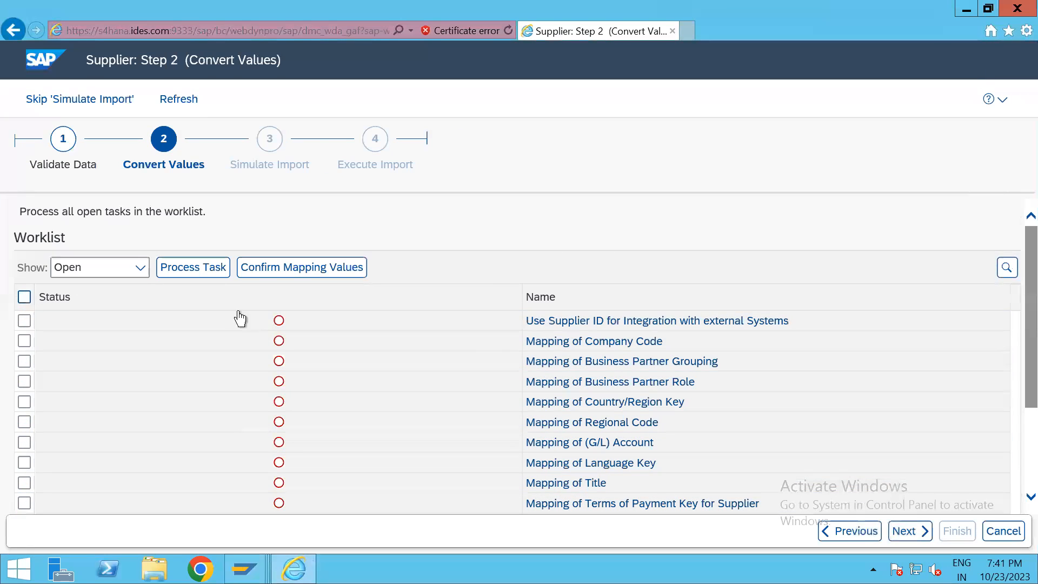
pyautogui.click(574, 322)
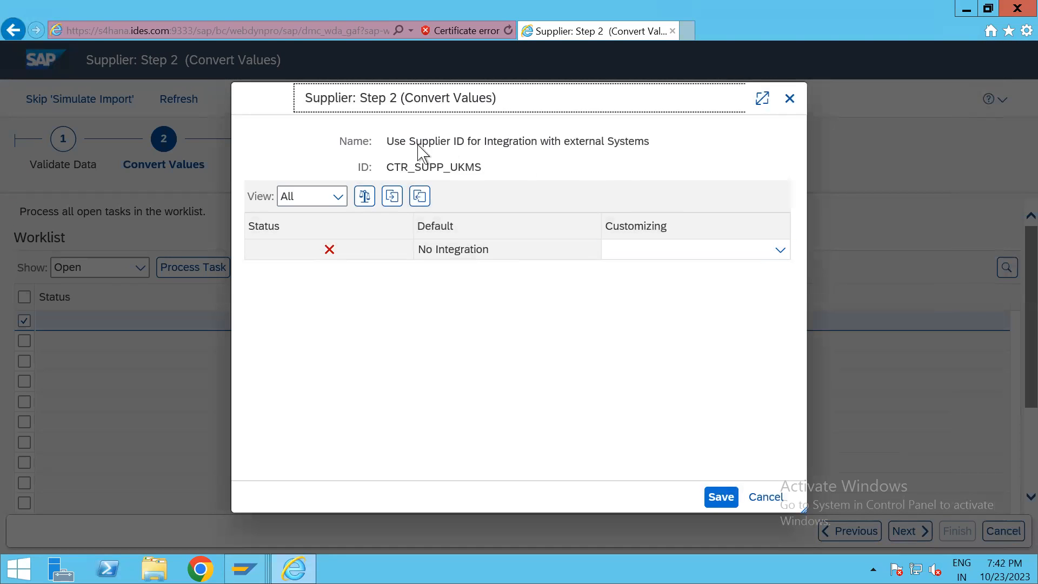
pyautogui.click(777, 252)
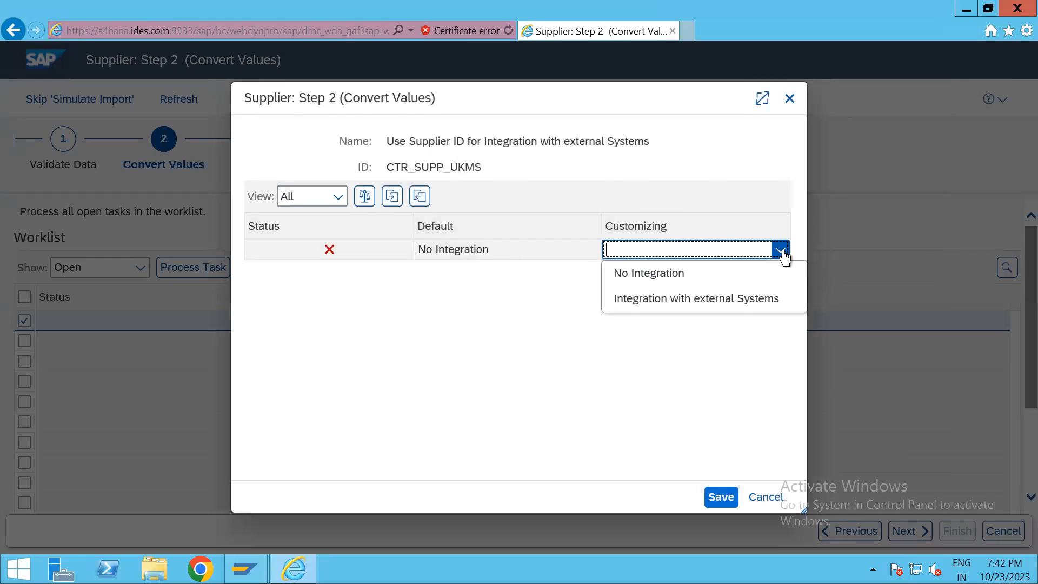
pyautogui.click(696, 276)
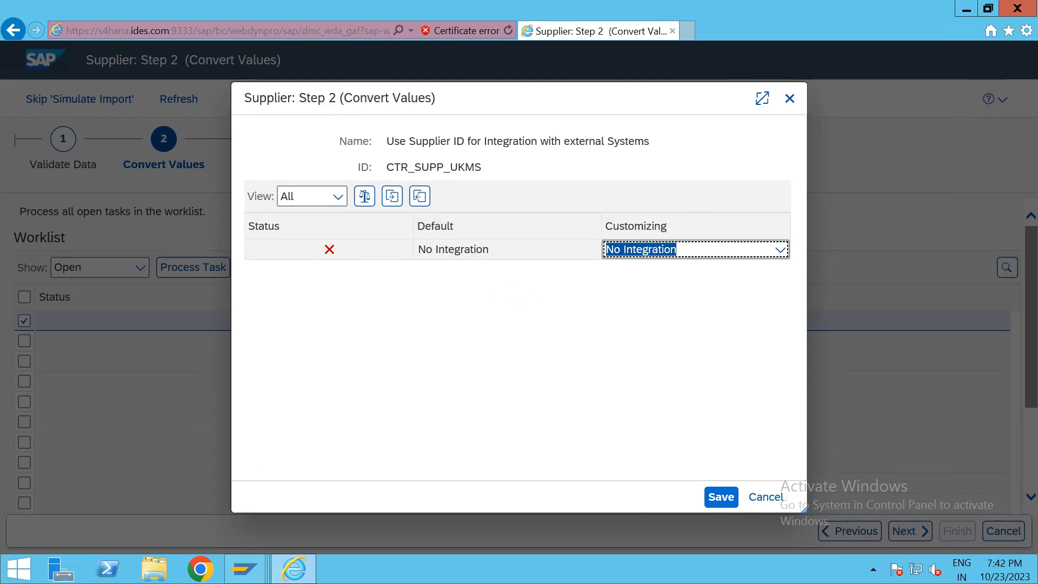
pyautogui.click(718, 500)
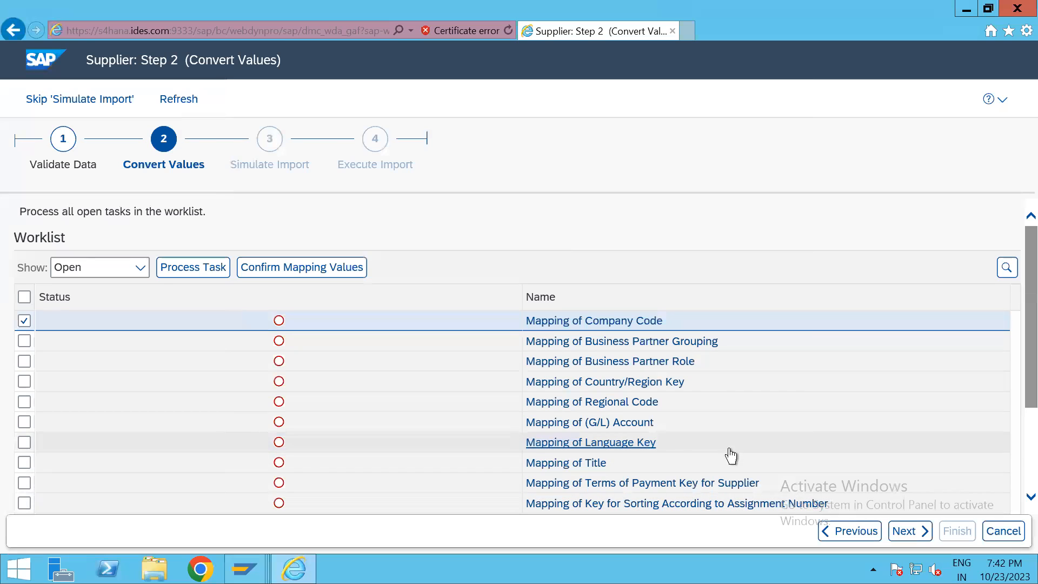
# Step: Select all open mapping tasks in the Convert Values worklist and confirm their mapping values
pyautogui.scroll(-1, 733, 455)
pyautogui.scroll(1, 735, 454)
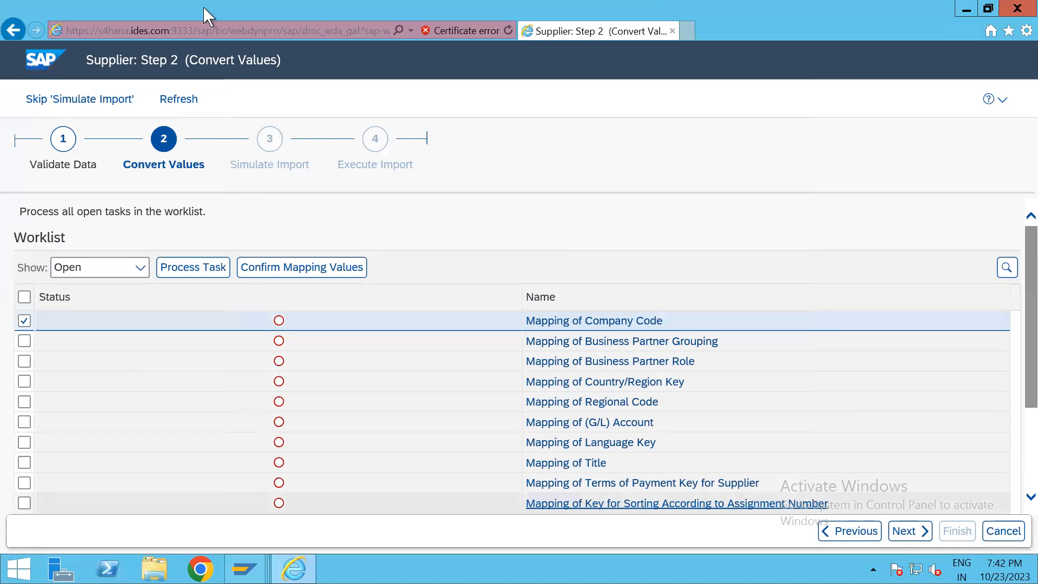
pyautogui.click(24, 297)
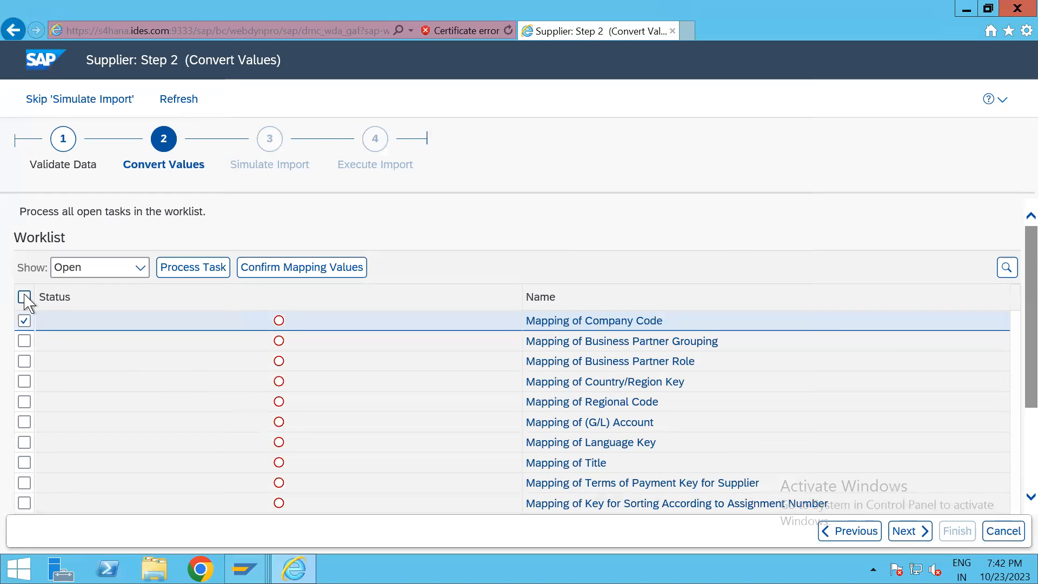
pyautogui.click(317, 275)
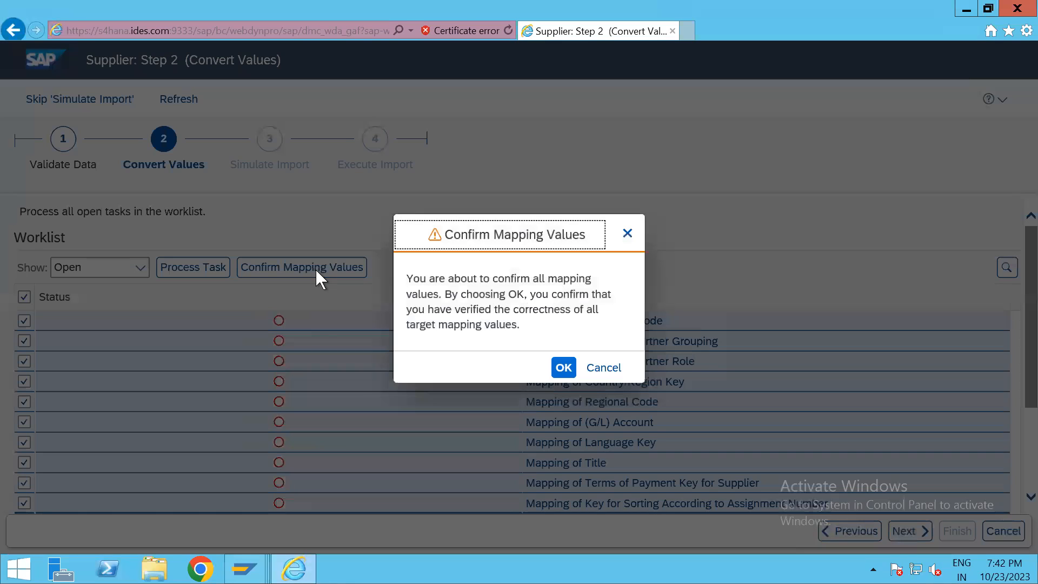
pyautogui.click(564, 366)
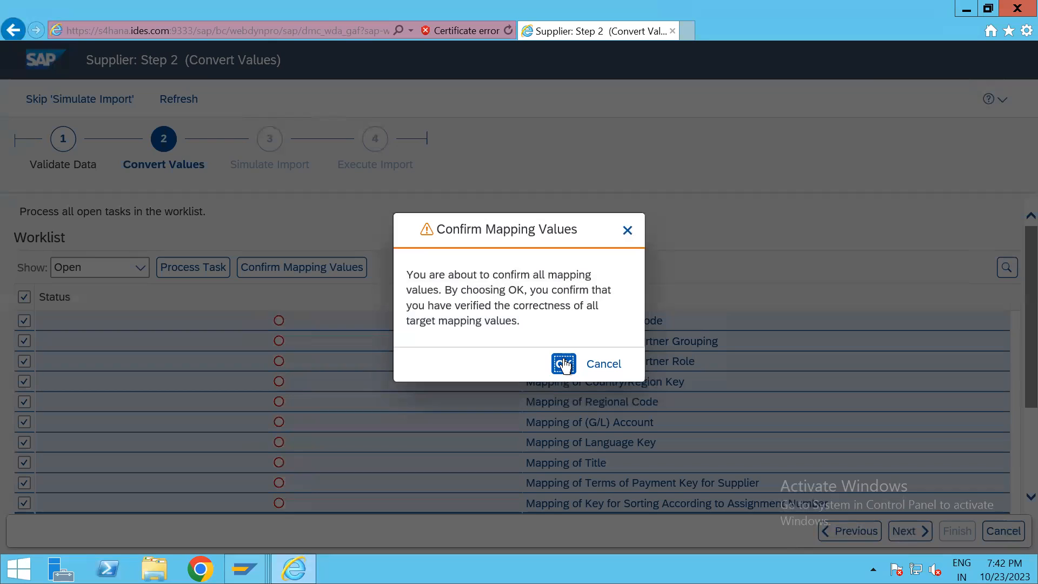
pyautogui.click(563, 365)
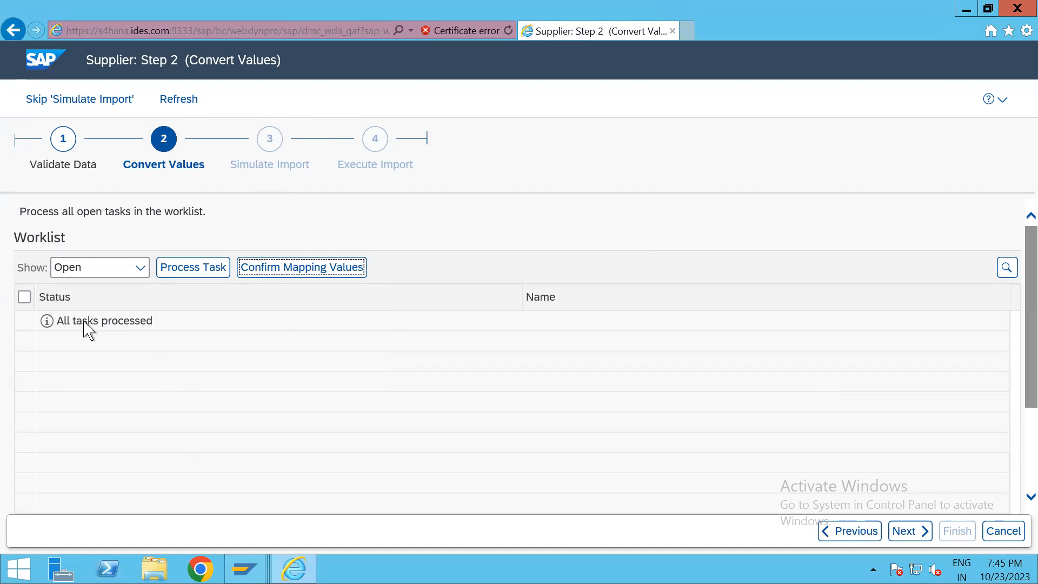
# Step: Run the import simulation for the Supplier object through to completion and review its notifications for EN_Supplier35.xml
pyautogui.click(911, 533)
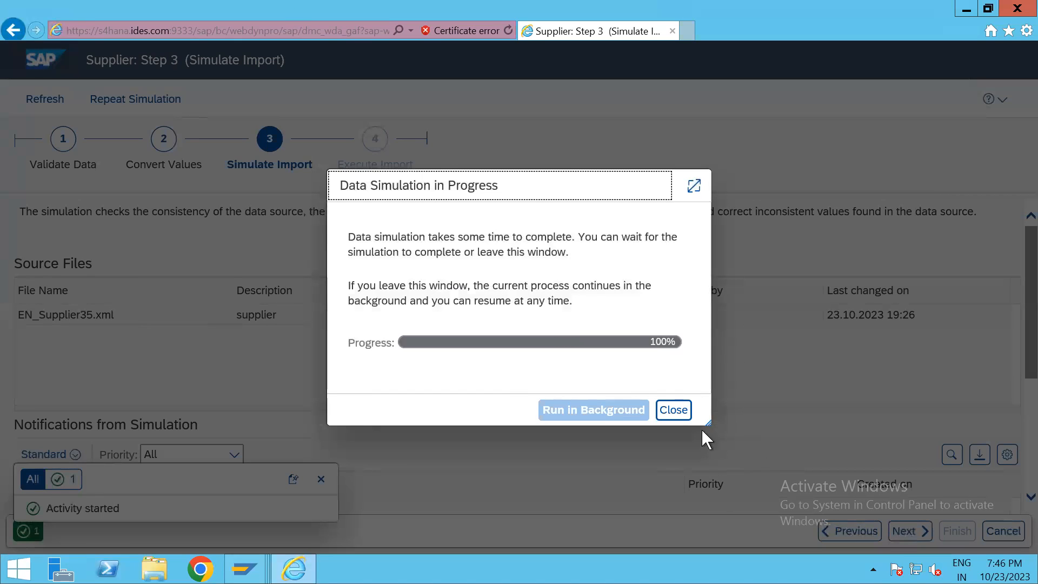
pyautogui.click(676, 417)
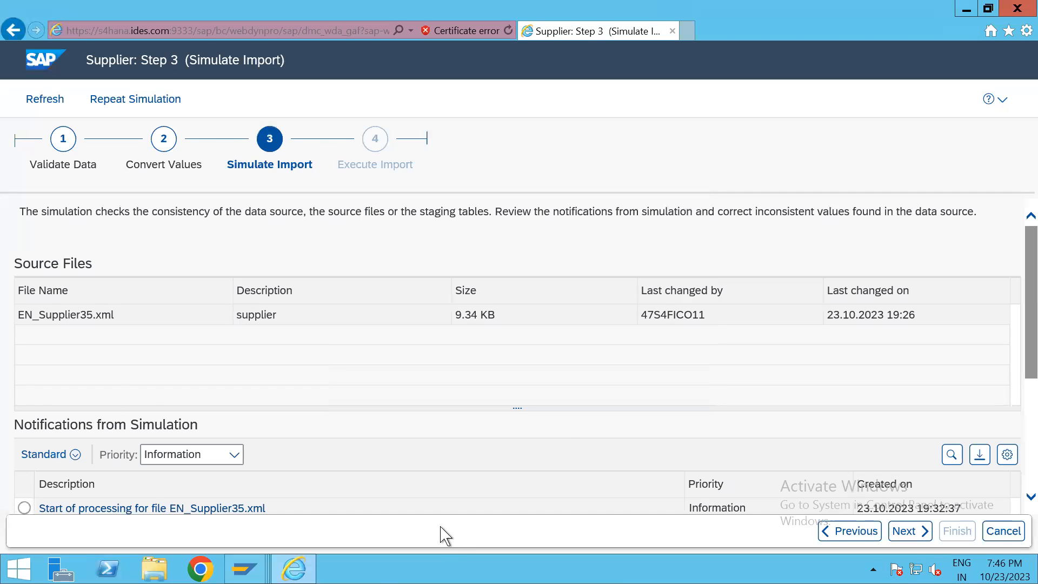
pyautogui.scroll(-2, 549, 431)
pyautogui.scroll(-1, 538, 429)
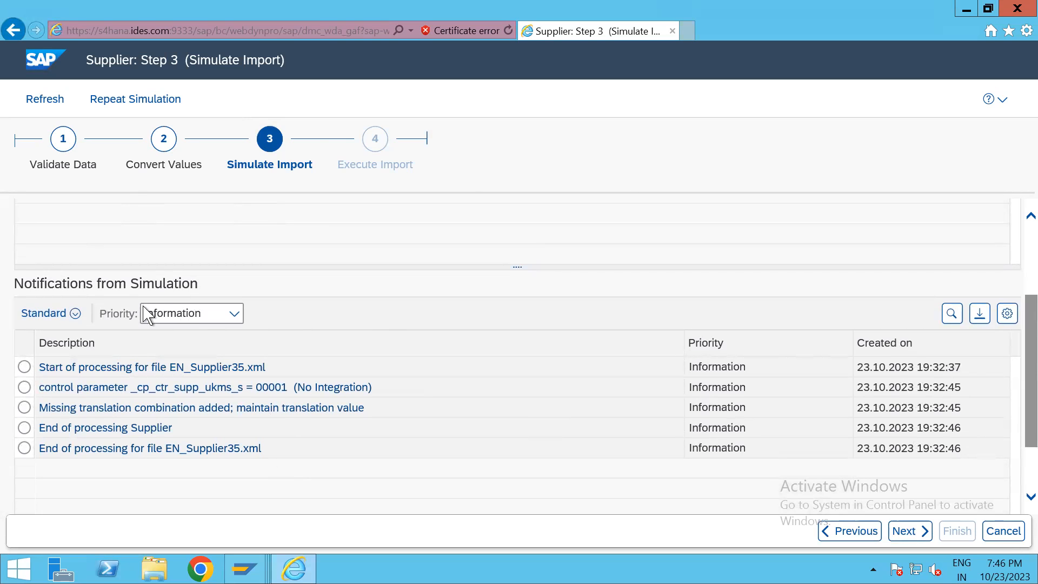
# Step: Execute the import of EN_Supplier35.xml through to completion and finish the transfer
pyautogui.click(914, 536)
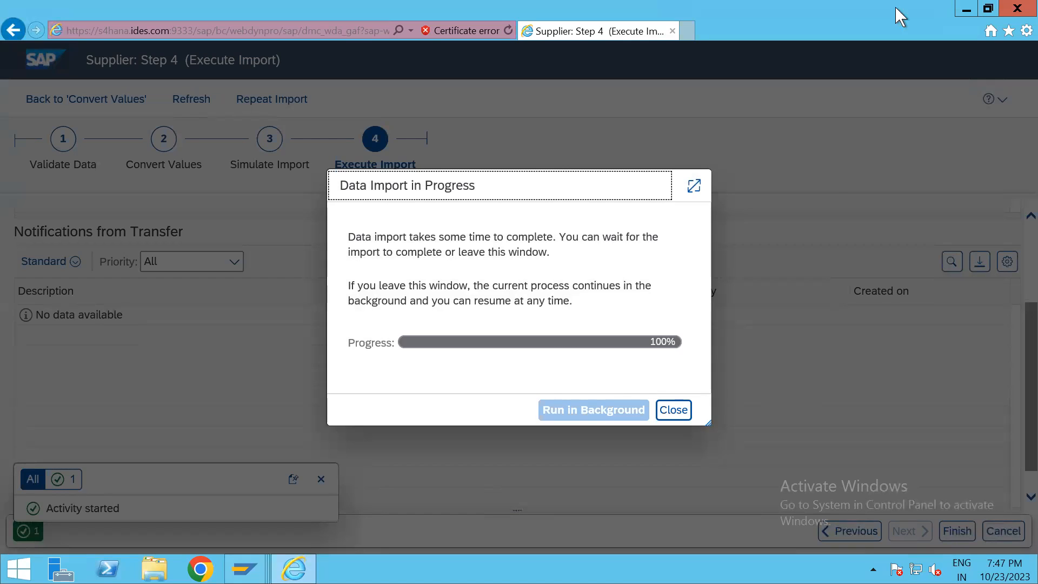
pyautogui.click(683, 412)
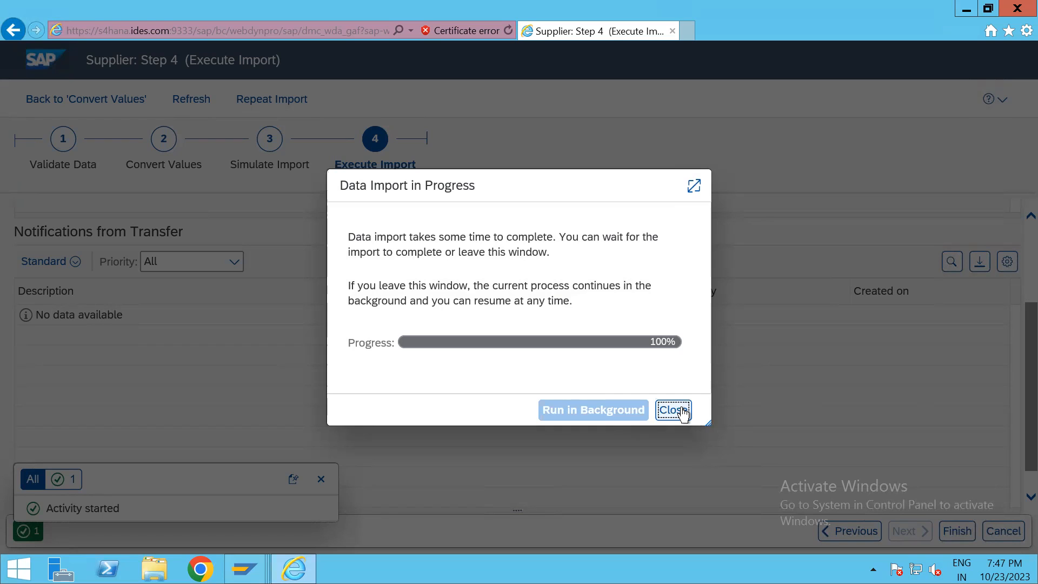
pyautogui.click(675, 412)
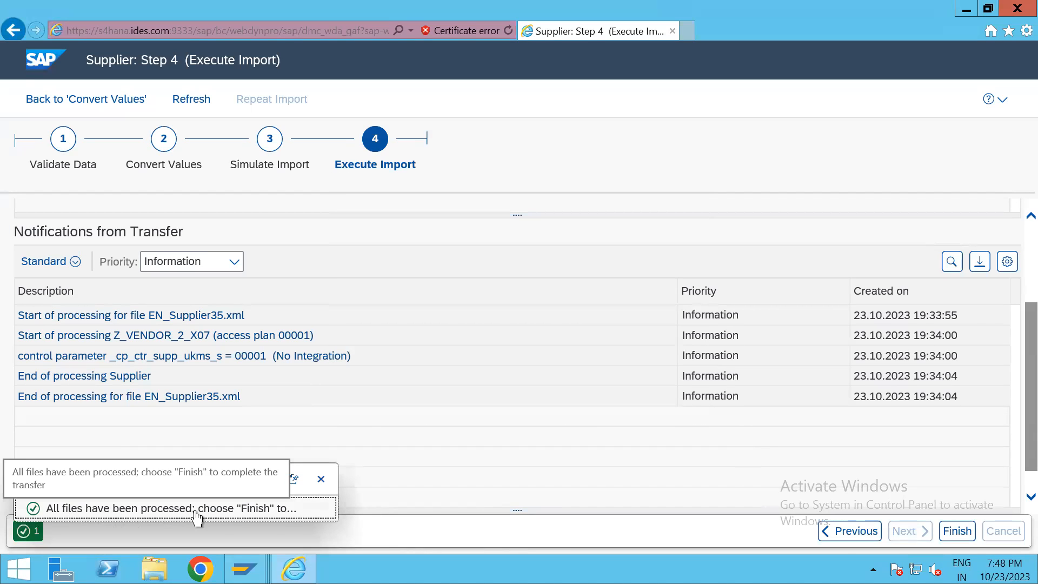
pyautogui.click(958, 531)
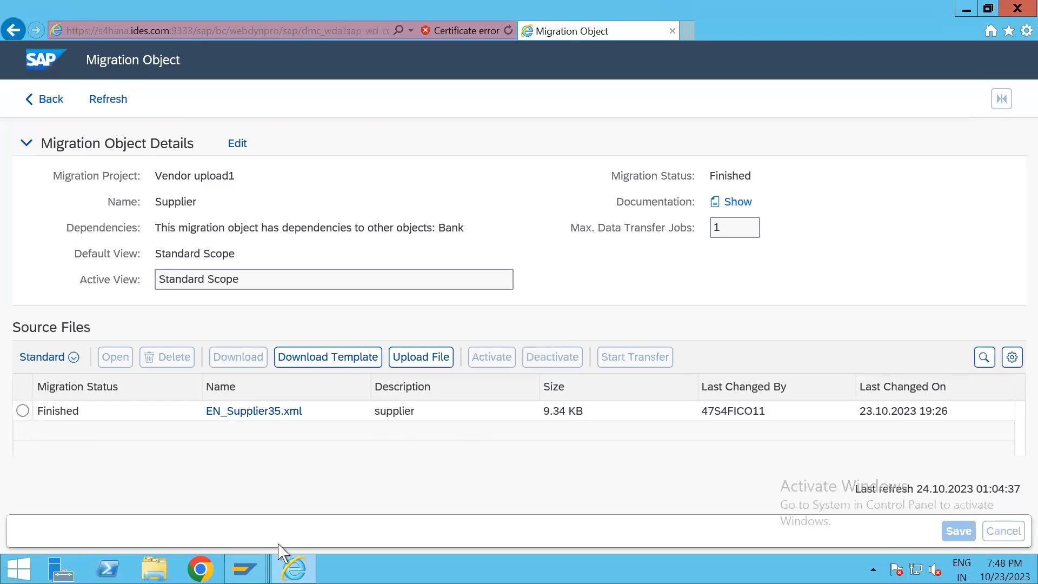
# Step: Switch to the business partner session in SAP GUI, find the newly imported supplier by its number and open its record
pyautogui.moveTo(245, 569)
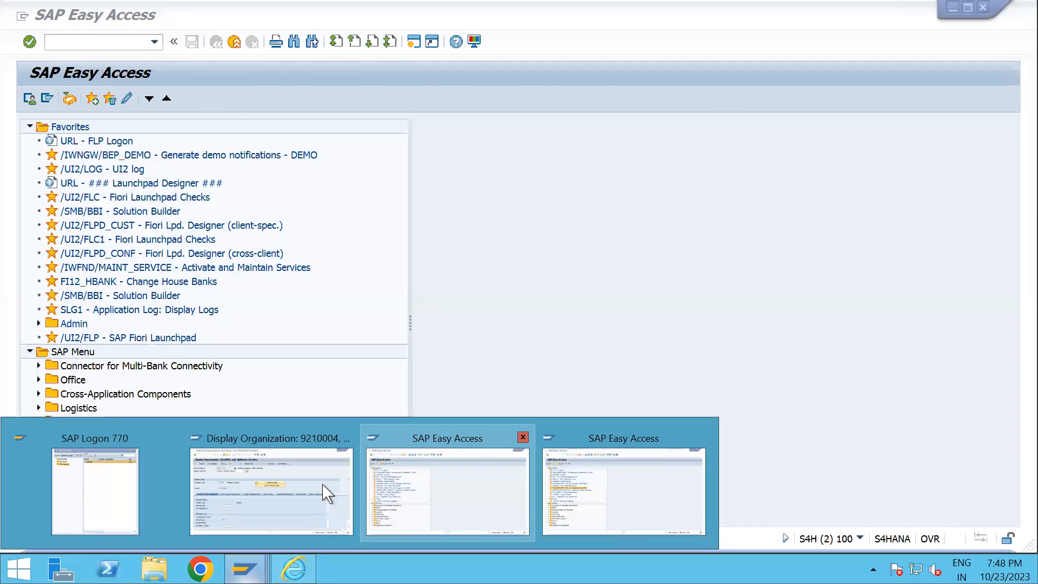
pyautogui.click(327, 494)
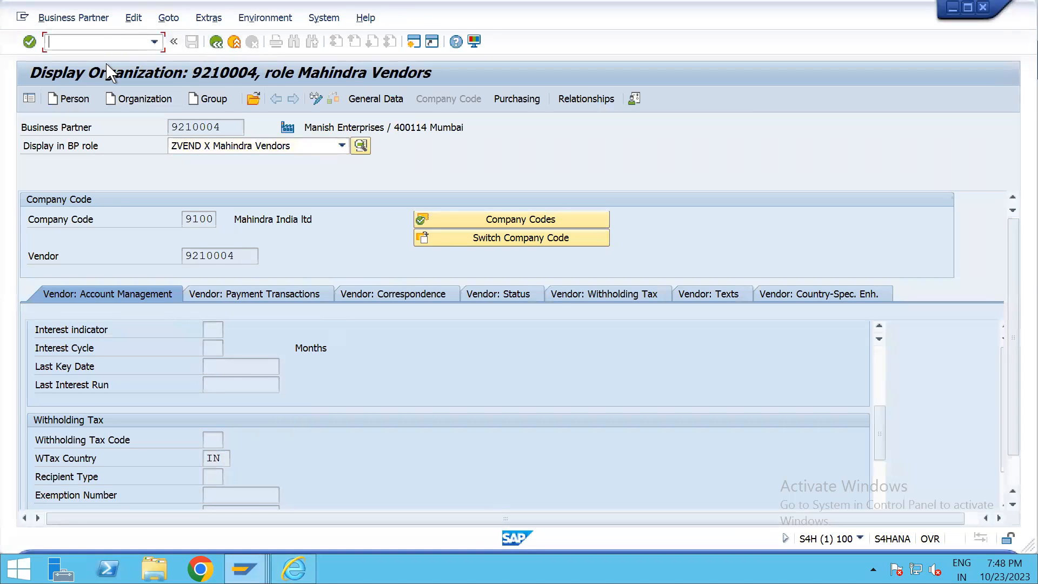
pyautogui.press('Return')
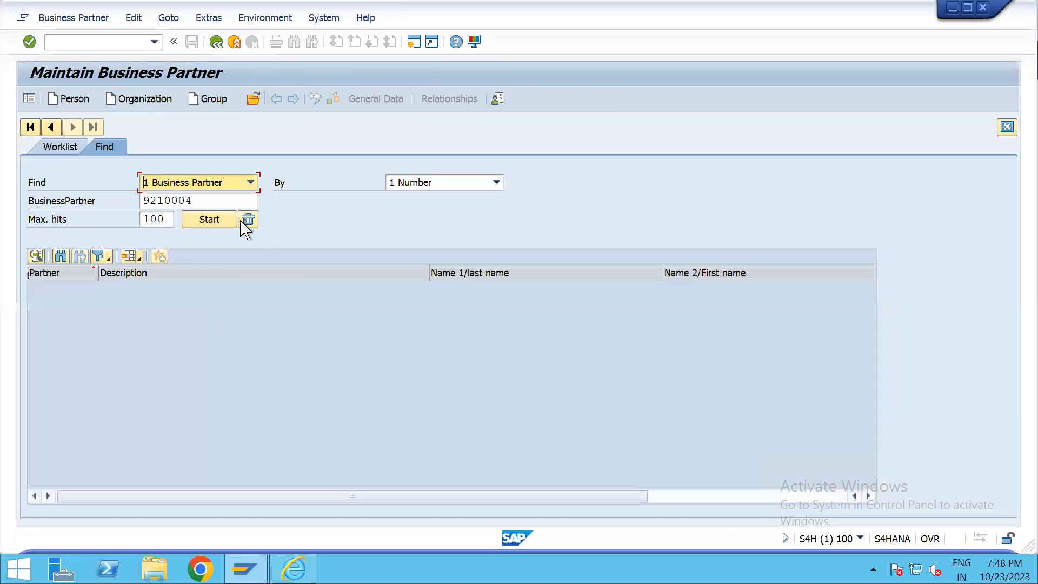
pyautogui.click(222, 201)
pyautogui.press('BackSpace')
pyautogui.write('5')
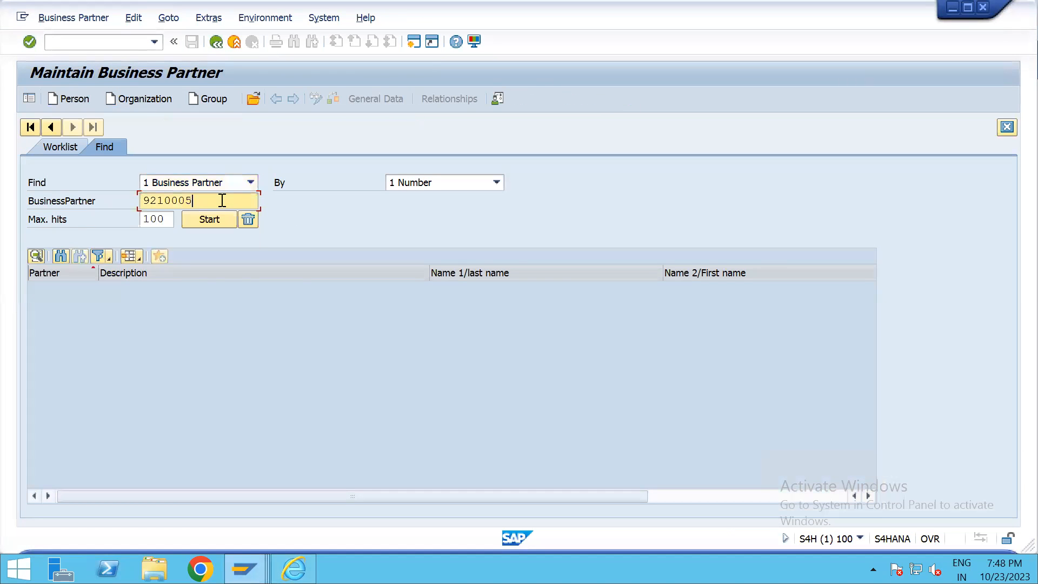
pyautogui.click(217, 216)
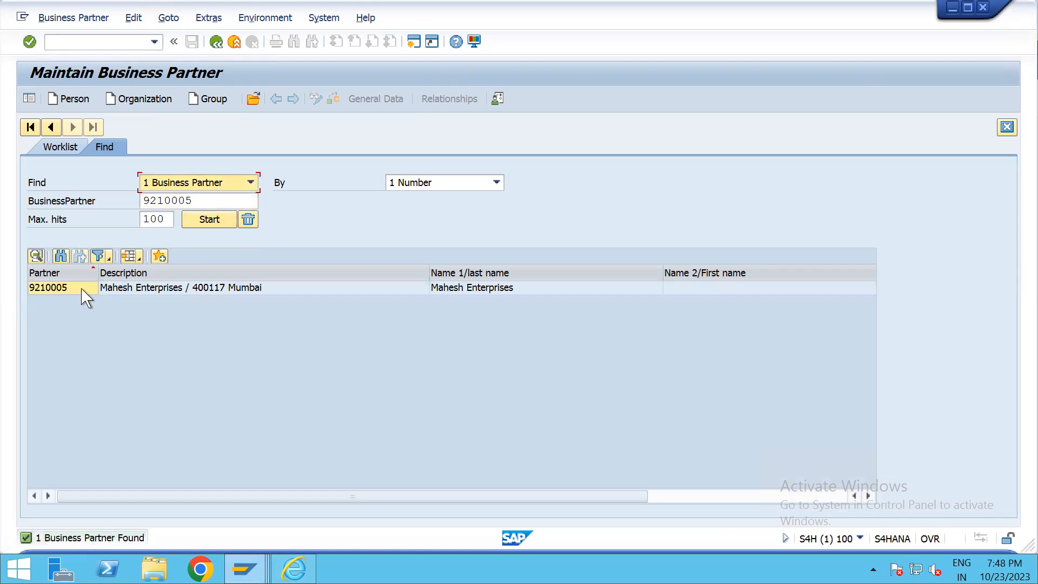
pyautogui.click(85, 288)
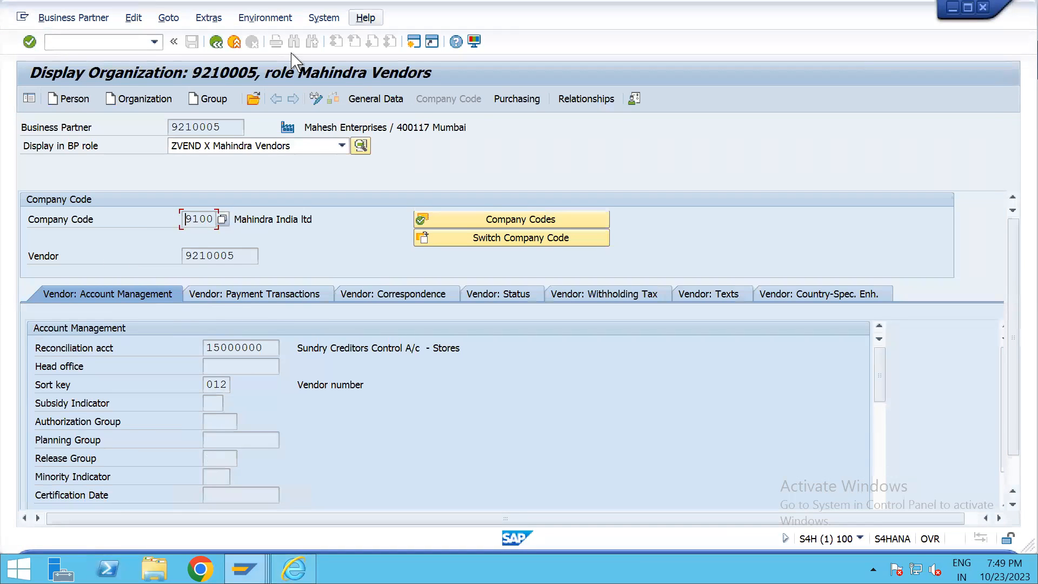
# Step: Examine the supplier's general data: title, name, street, postal code, country, region and communication language
pyautogui.click(389, 103)
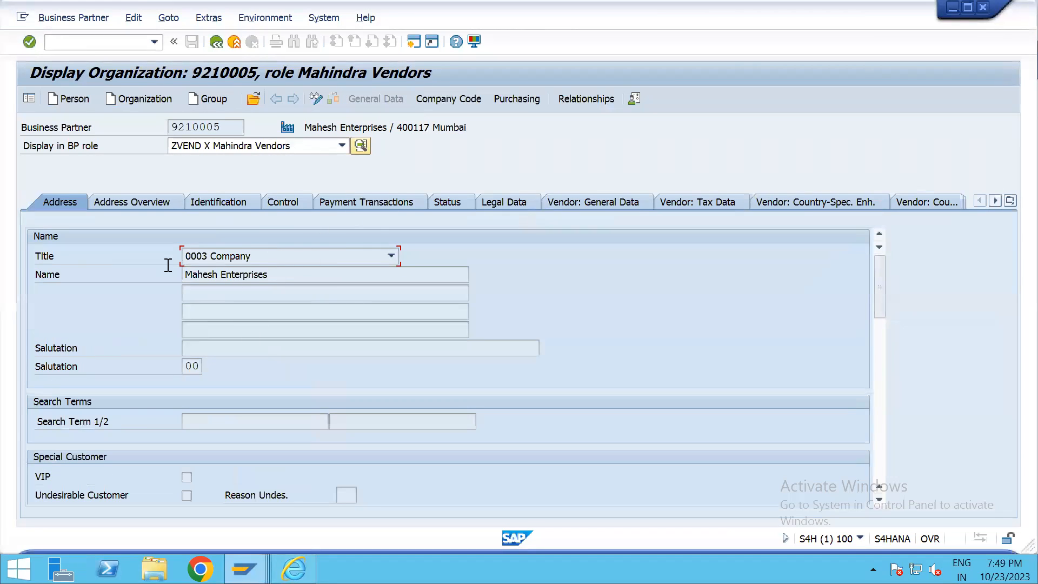
pyautogui.click(391, 256)
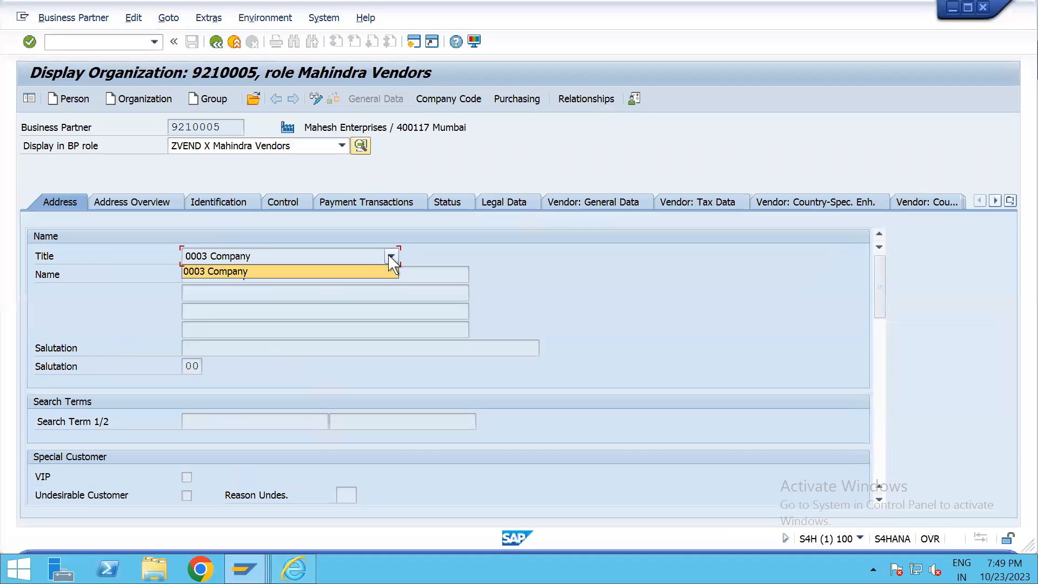
pyautogui.click(373, 271)
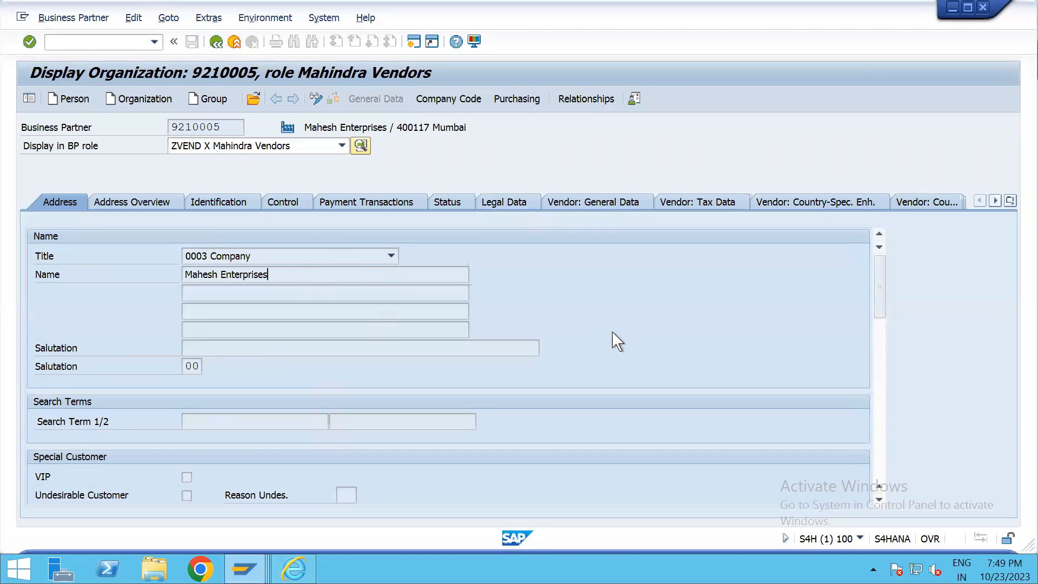
pyautogui.scroll(-5, 617, 341)
pyautogui.scroll(2, 617, 342)
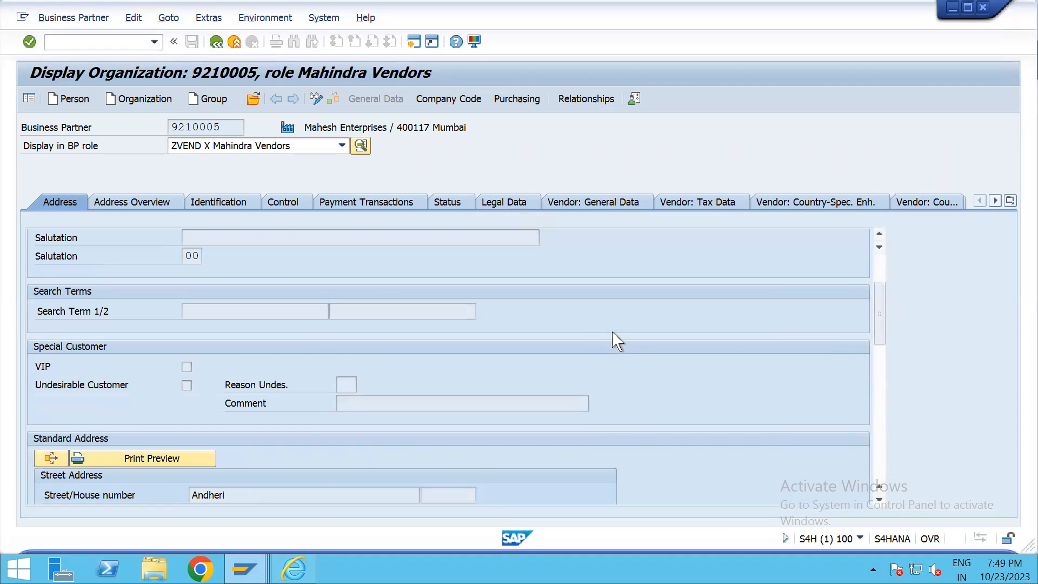
pyautogui.scroll(-3, 618, 342)
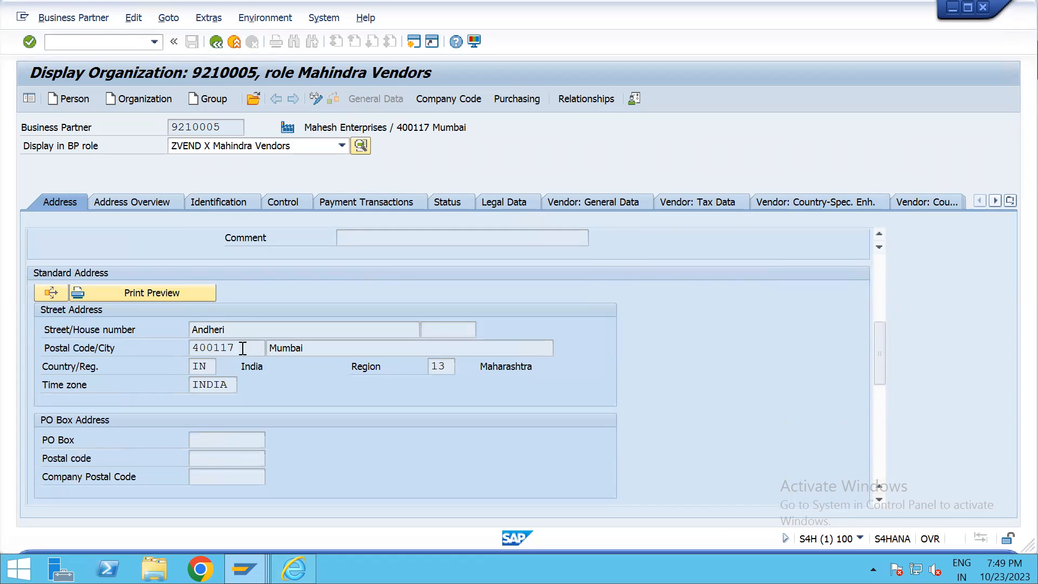
pyautogui.click(236, 328)
pyautogui.click(246, 349)
pyautogui.click(202, 368)
pyautogui.click(424, 374)
pyautogui.scroll(-2, 607, 370)
pyautogui.scroll(-3, 387, 370)
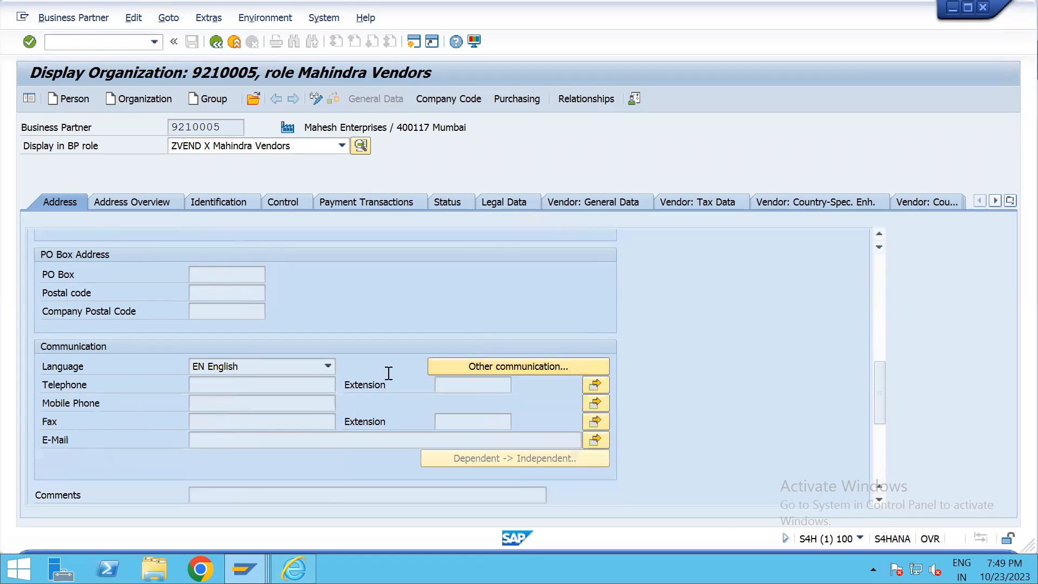
pyautogui.scroll(4, 686, 348)
# Step: Examine the supplier's company code data for the reconciliation account, sort key and withholding tax country
pyautogui.click(464, 100)
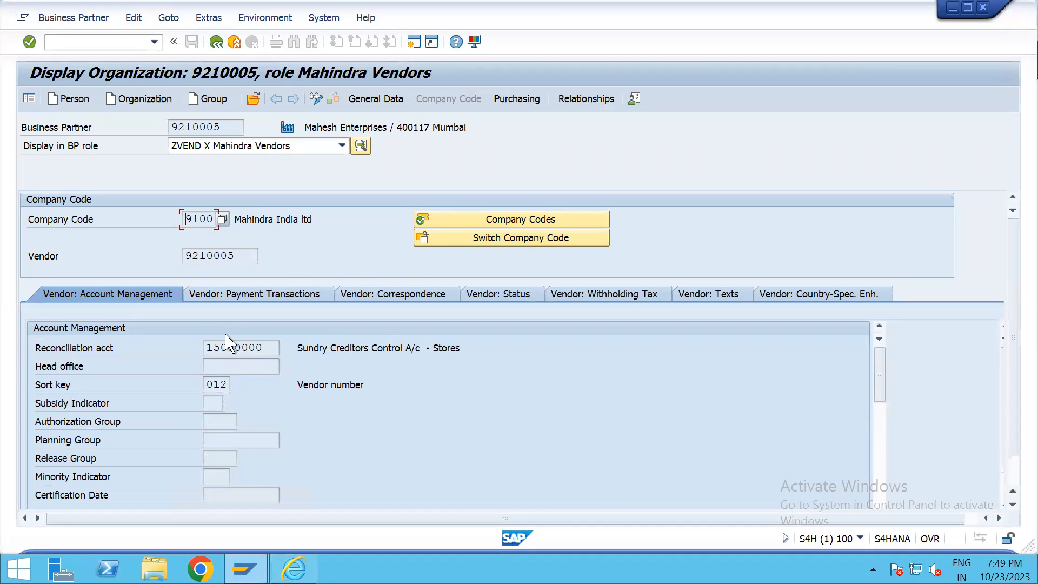
pyautogui.click(261, 348)
pyautogui.click(222, 389)
pyautogui.scroll(-1, 342, 428)
pyautogui.scroll(-5, 346, 436)
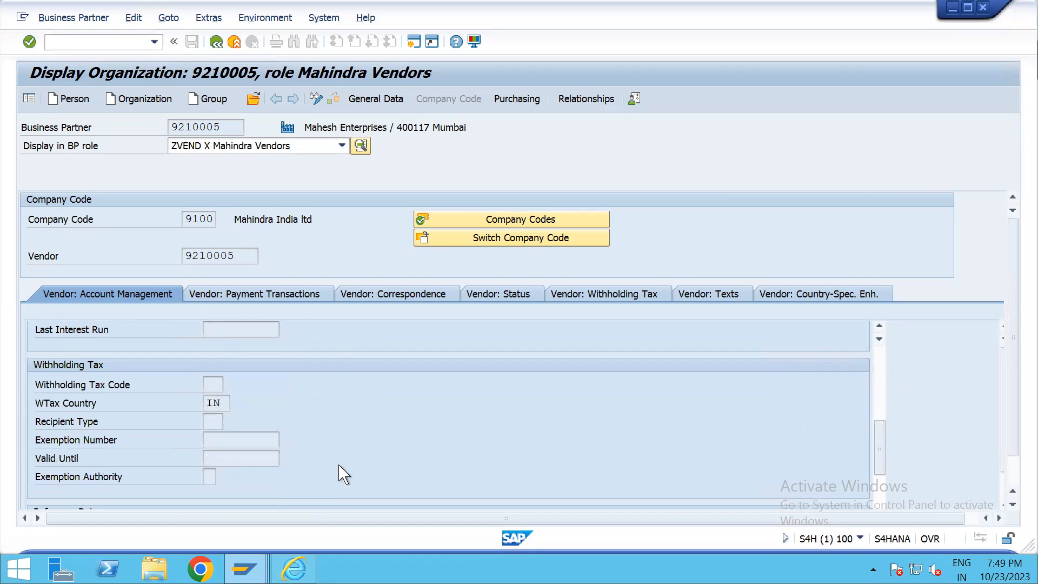
pyautogui.click(220, 403)
# Step: Check the supplier's payment terms in the company code's vendor payment transactions
pyautogui.click(273, 299)
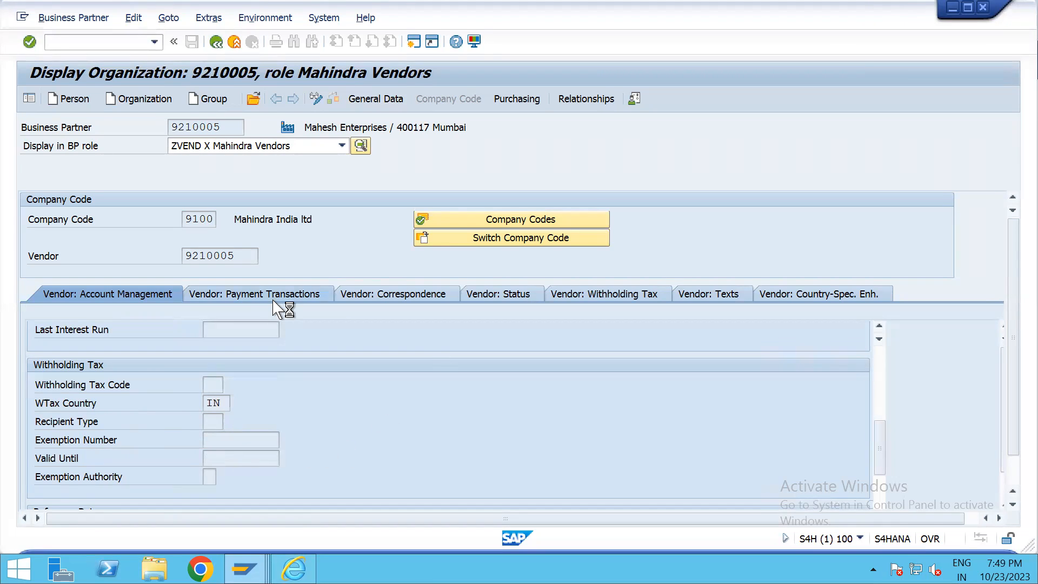
pyautogui.click(223, 347)
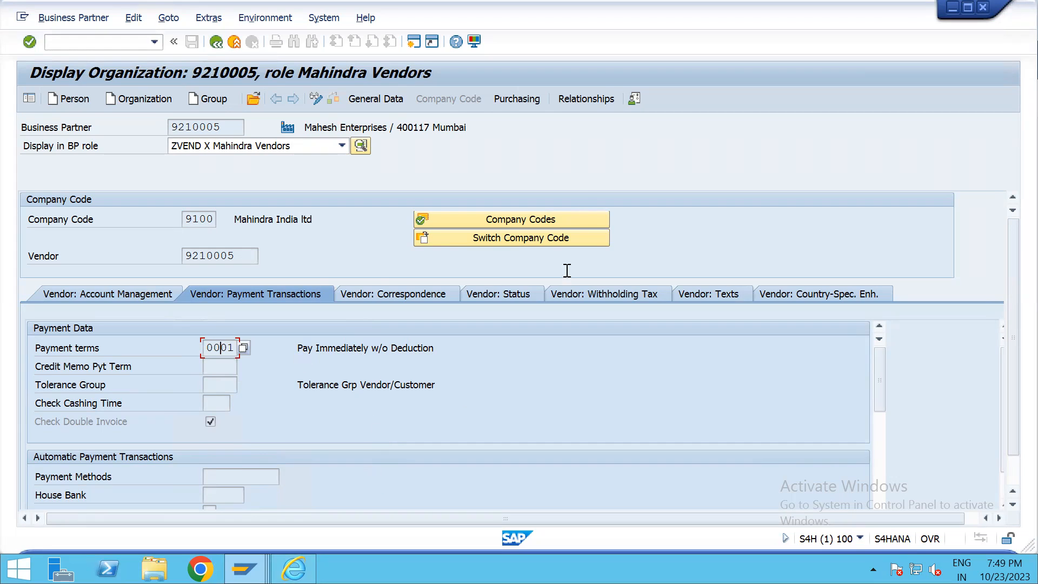
pyautogui.scroll(-5, 468, 414)
pyautogui.scroll(5, 474, 417)
pyautogui.moveTo(248, 567)
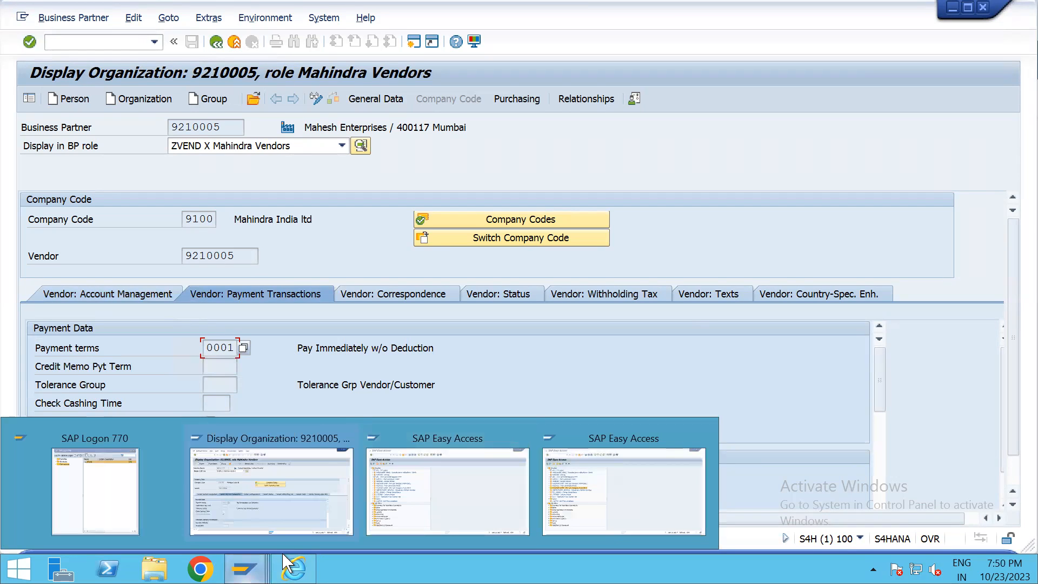
pyautogui.click(298, 367)
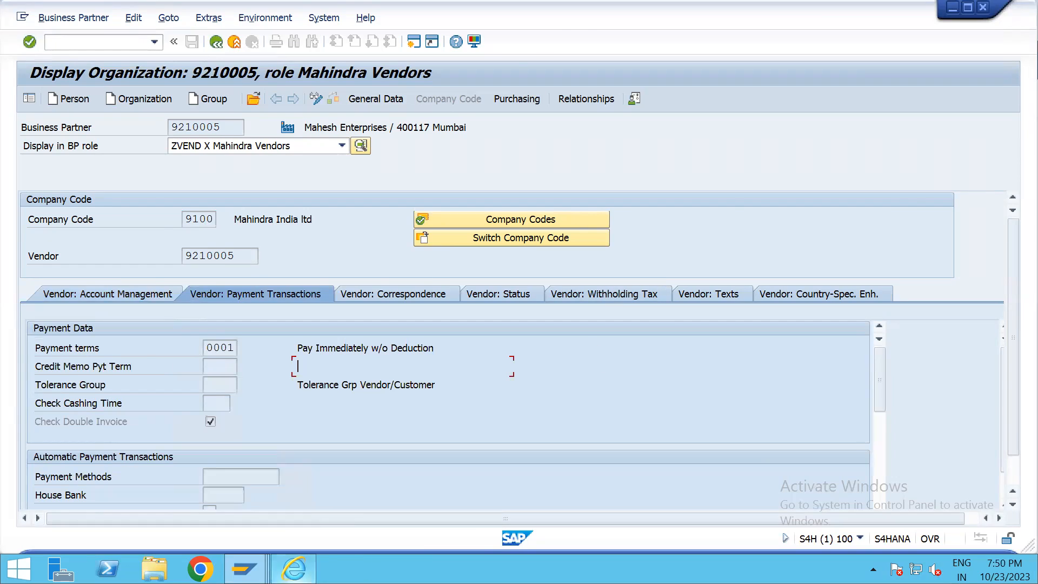
# Step: Return to the Migration Object page, minimize the remote session and show slide 1 of the S4 Hana LTMC & LTMOM presentation in PowerPoint
pyautogui.click(294, 569)
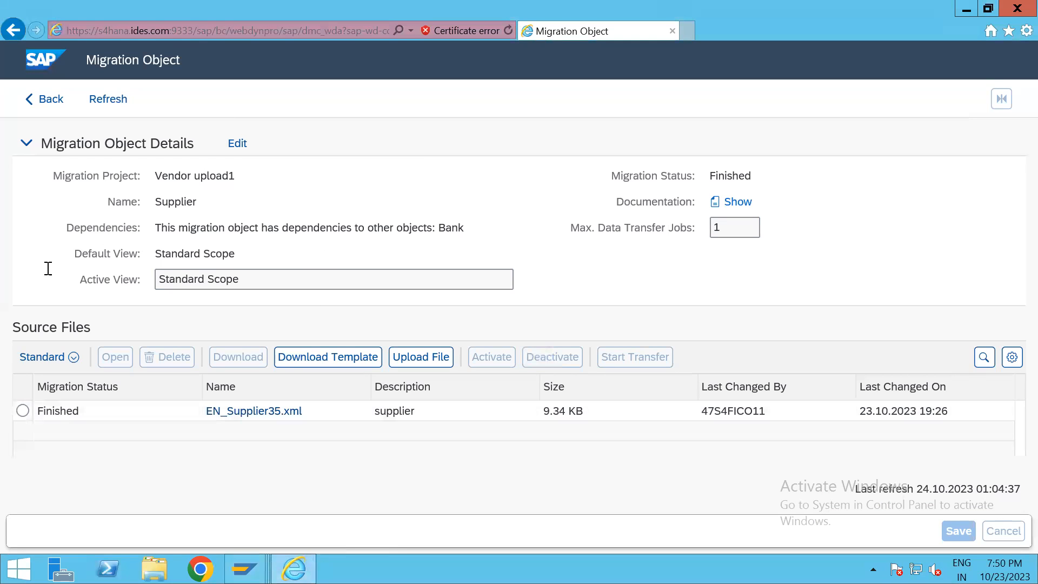
pyautogui.moveTo(815, 5)
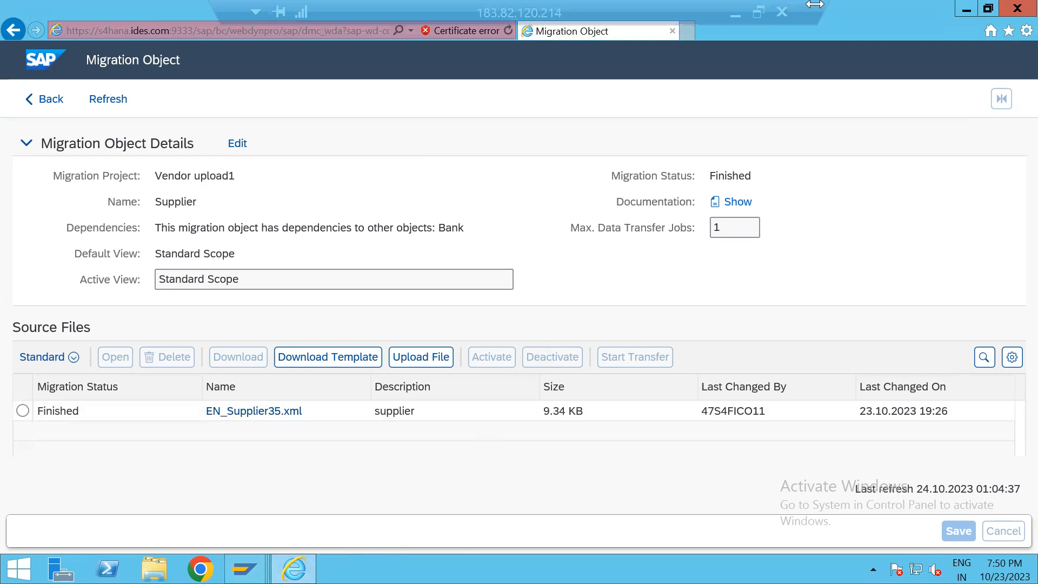
pyautogui.click(737, 12)
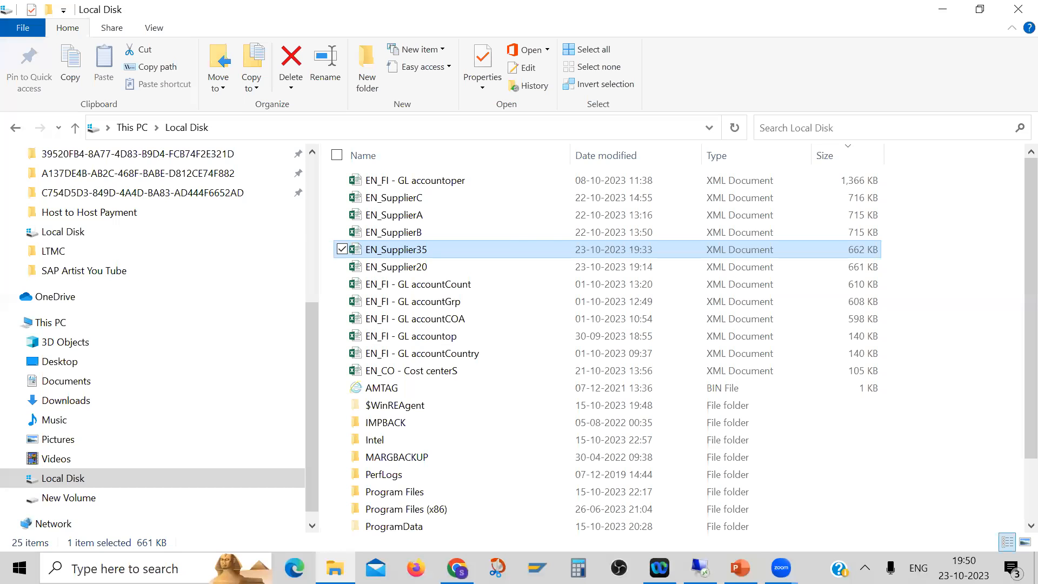
pyautogui.click(740, 568)
pyautogui.click(118, 167)
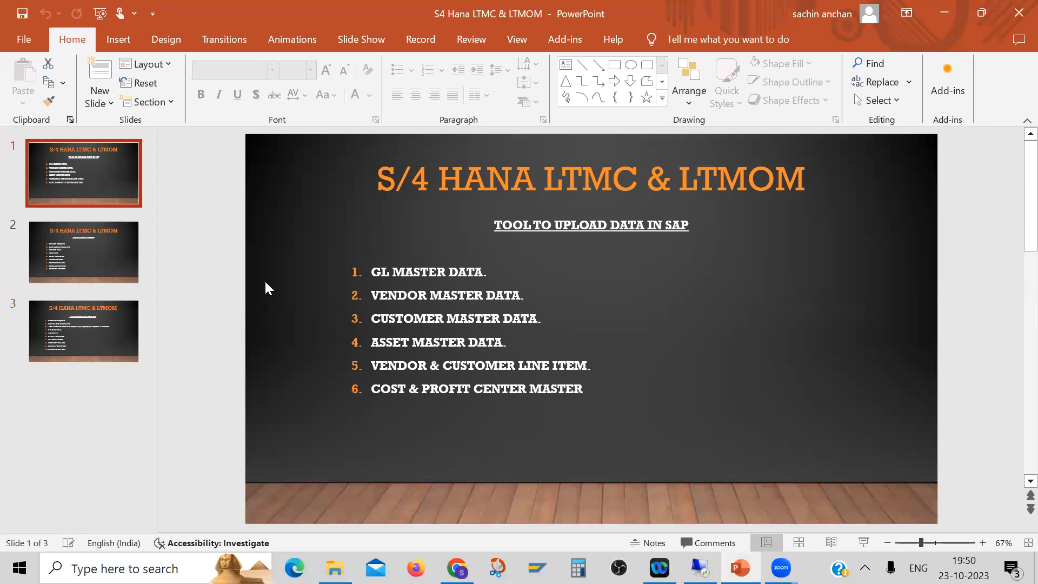
pyautogui.click(478, 422)
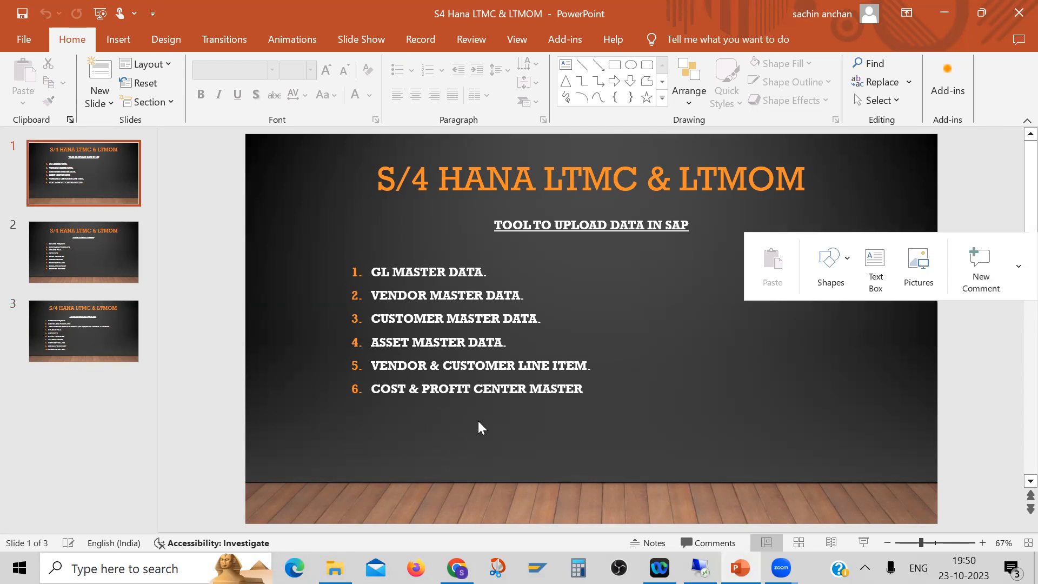